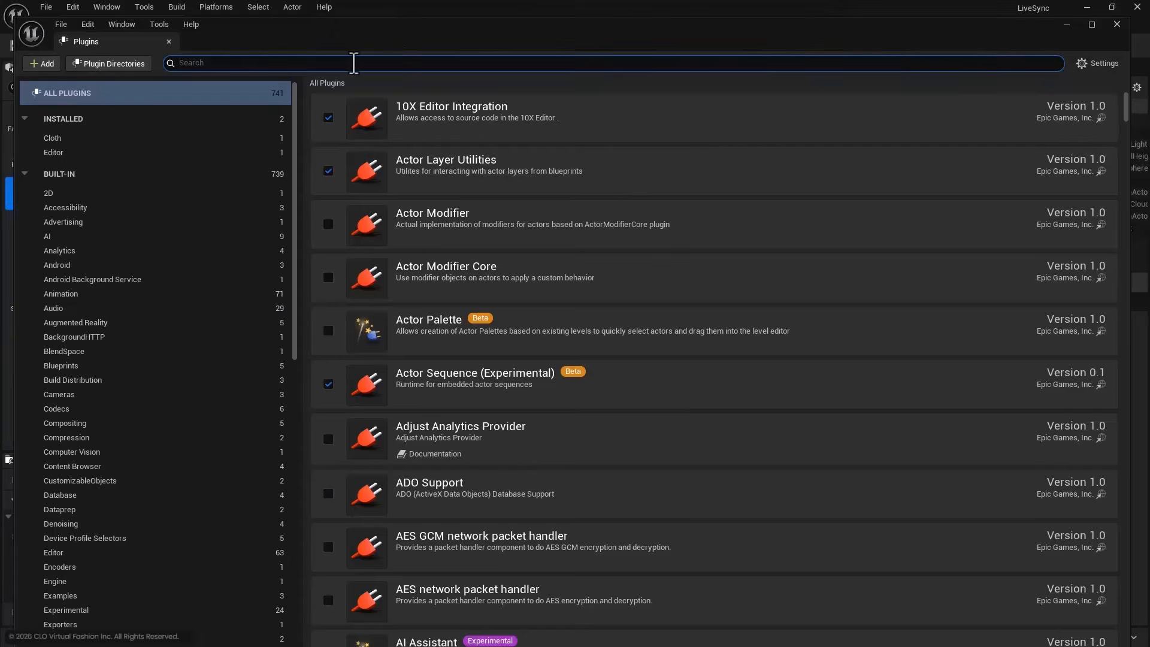
left_click(351, 64)
type("clo")
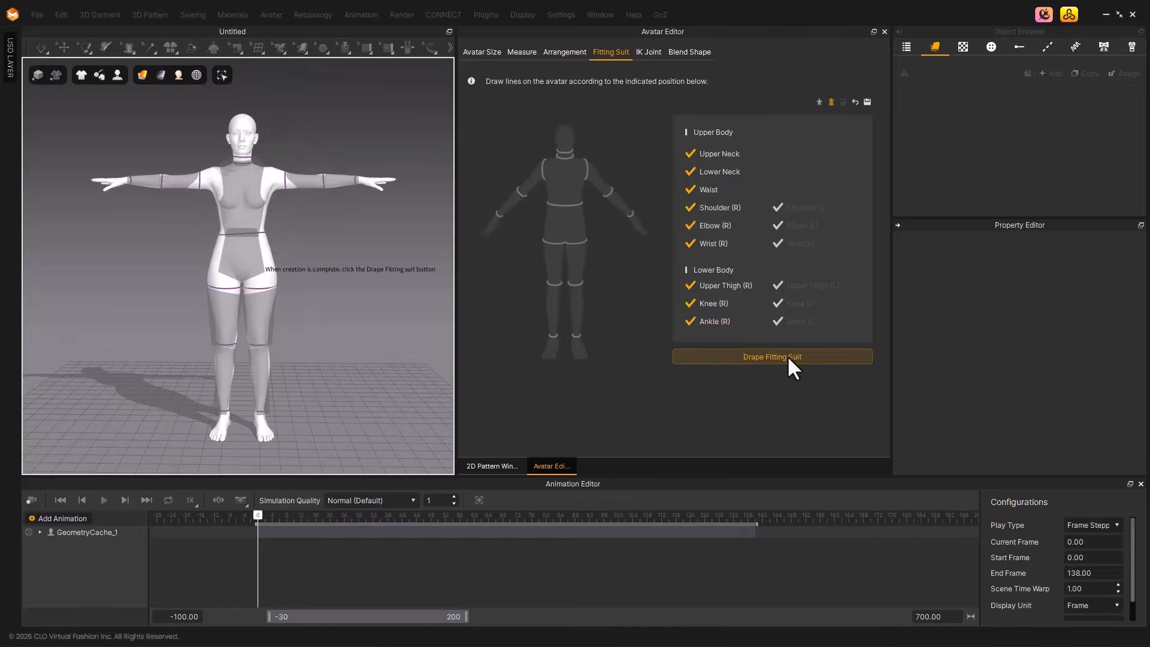
left_click(787, 355)
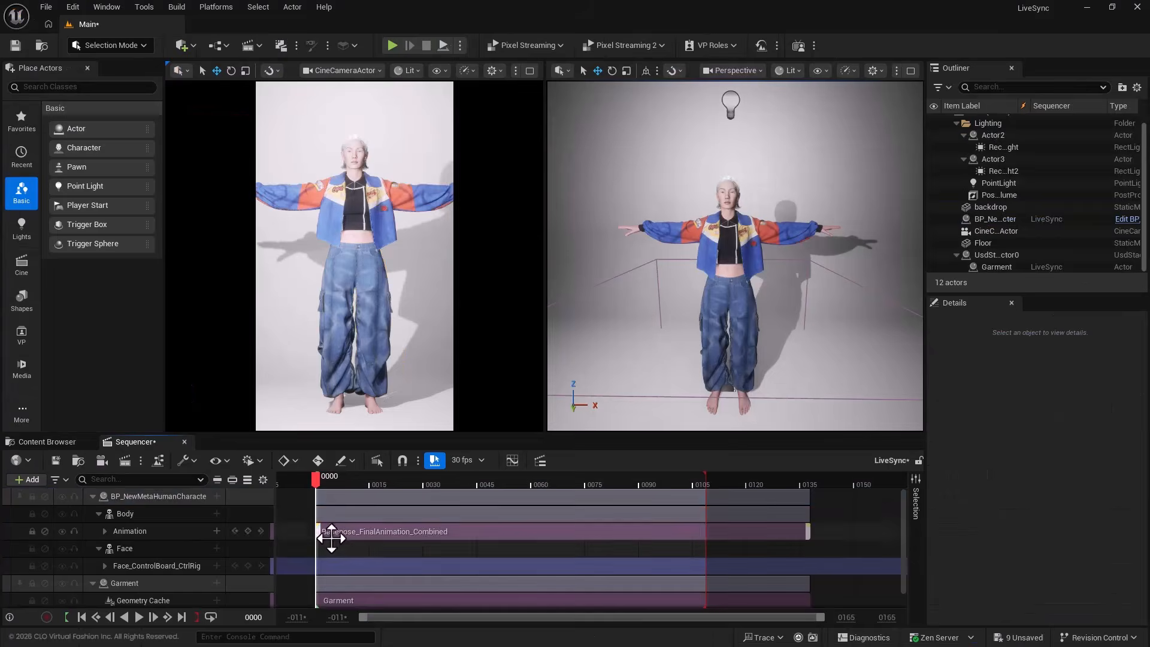
left_click(479, 477)
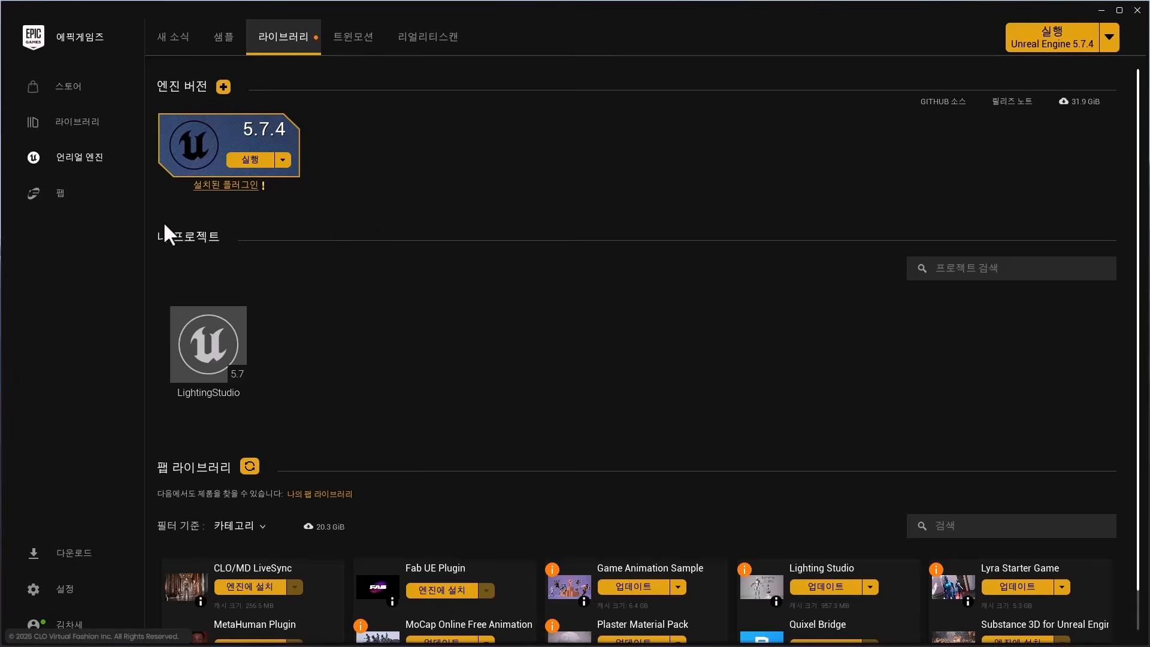
- Search the Fab marketplace for "clo" and open the CLO/MD LiveSync plugin's details
left_click(71, 200)
left_click(405, 42)
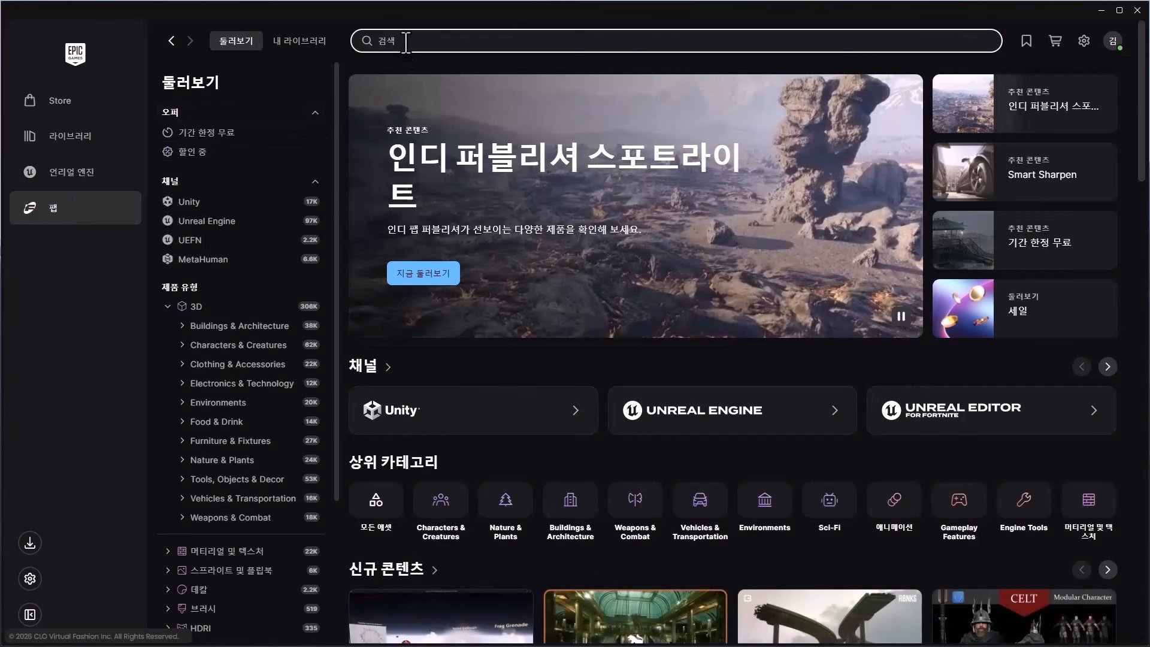
type("clo")
key("Return")
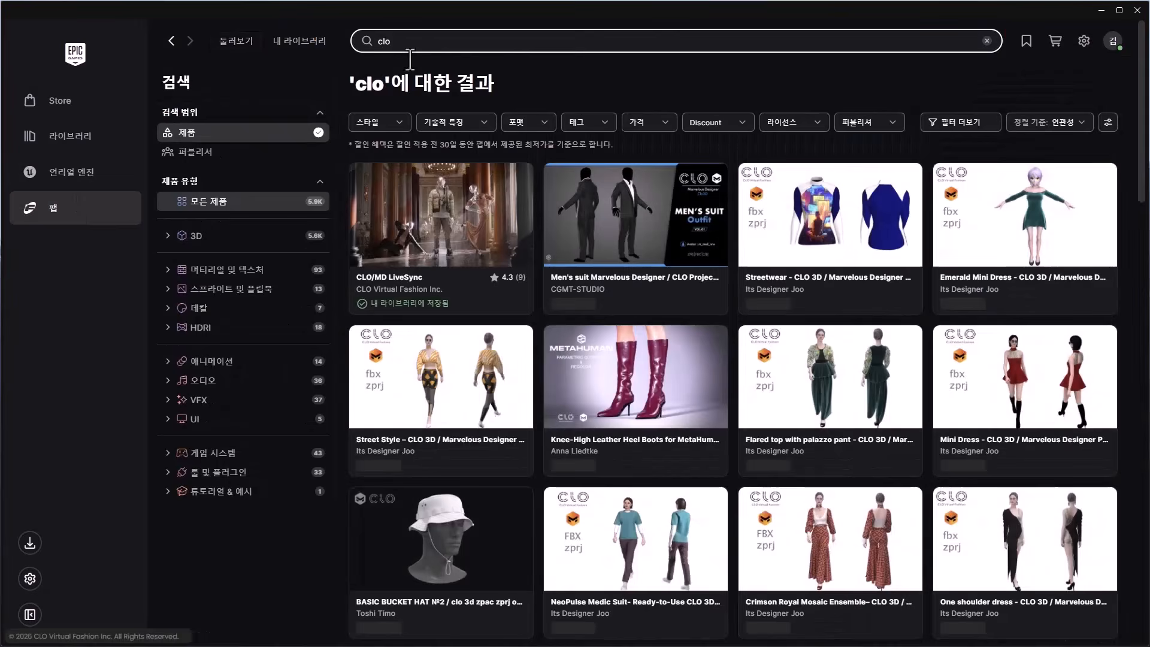
left_click(433, 195)
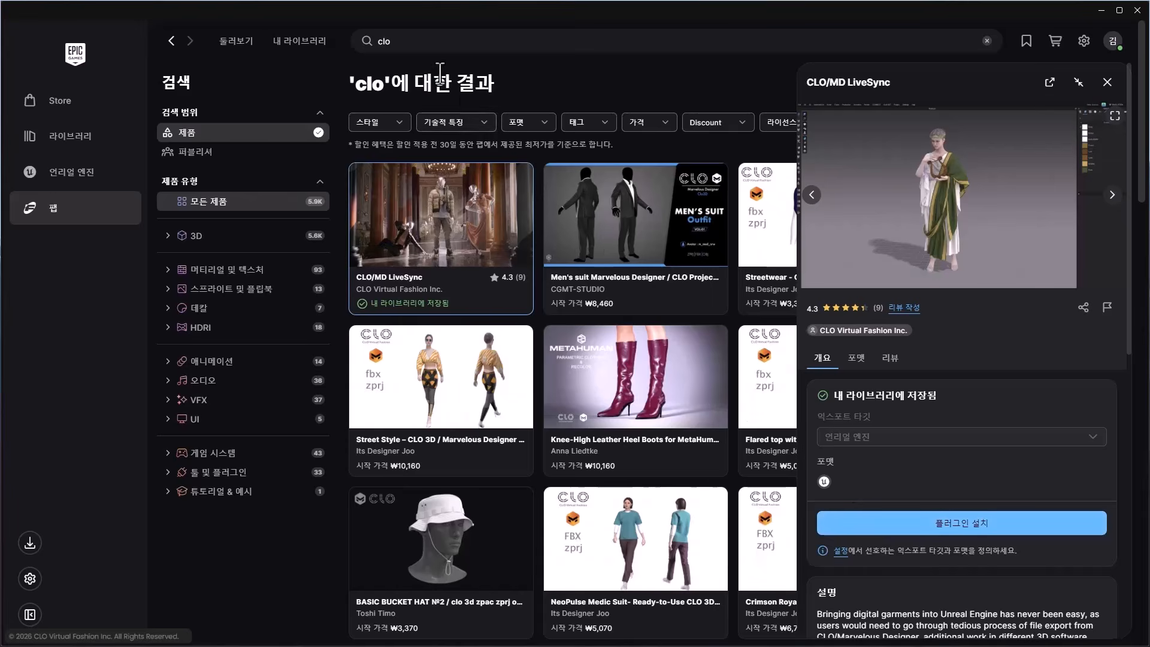
- Search Fab for "substance" and open the details of the Substance 3D for Unreal Engine plugin
left_click(439, 41)
key("BackSpace")
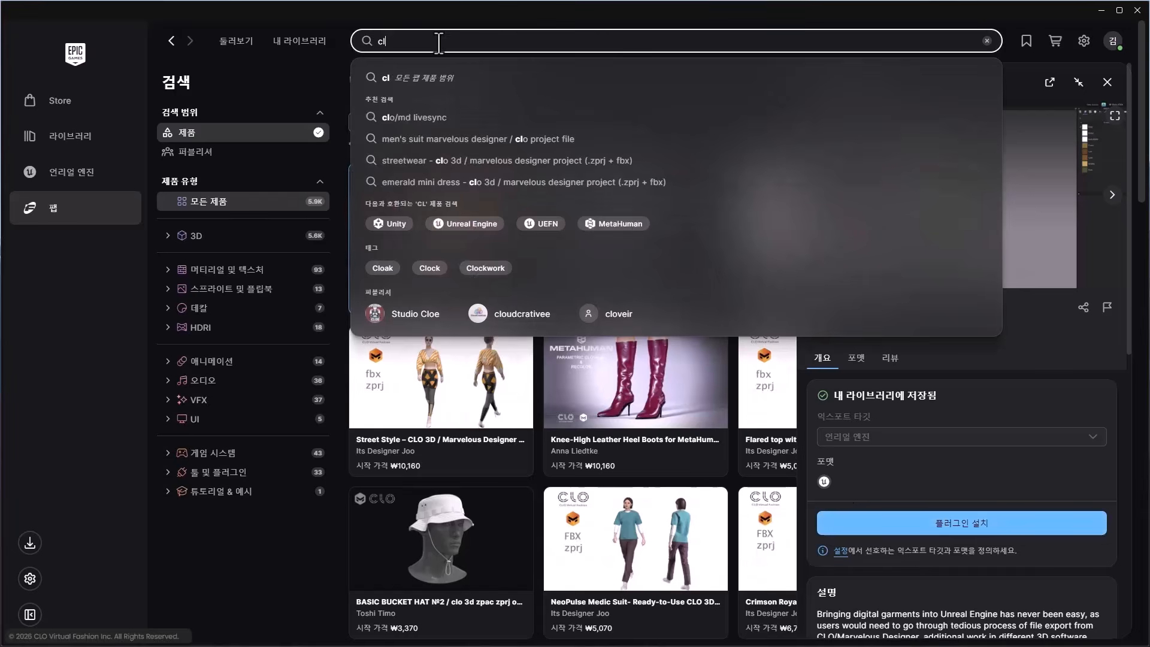
key("BackSpace")
key("BackSpace")
type("substance")
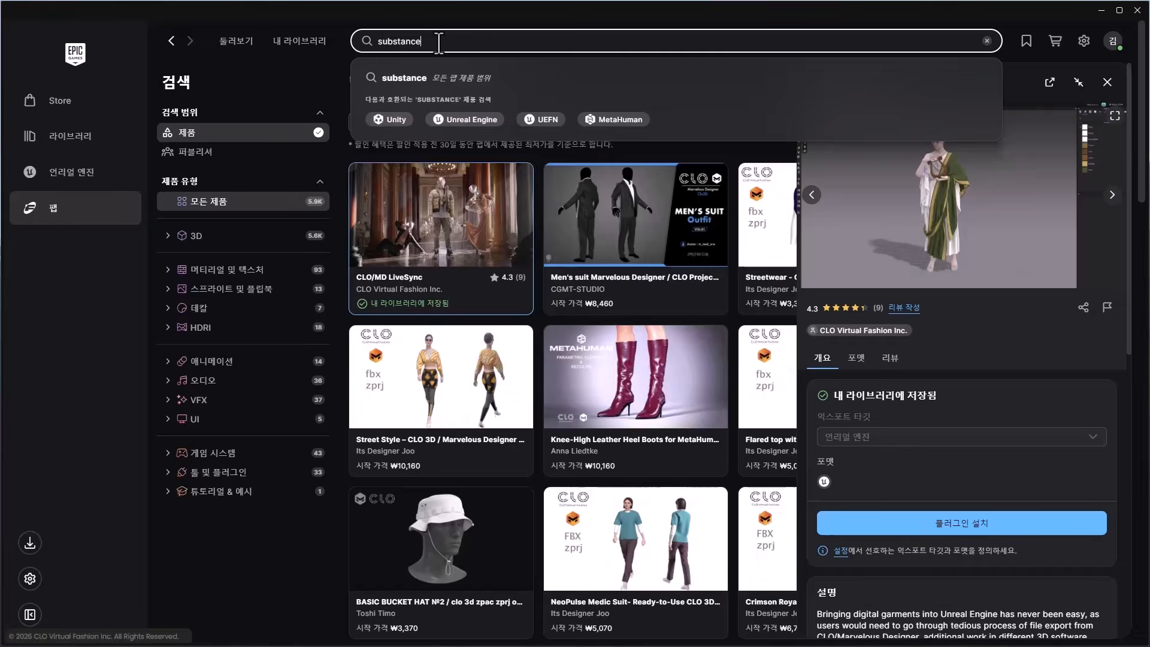
key("Return")
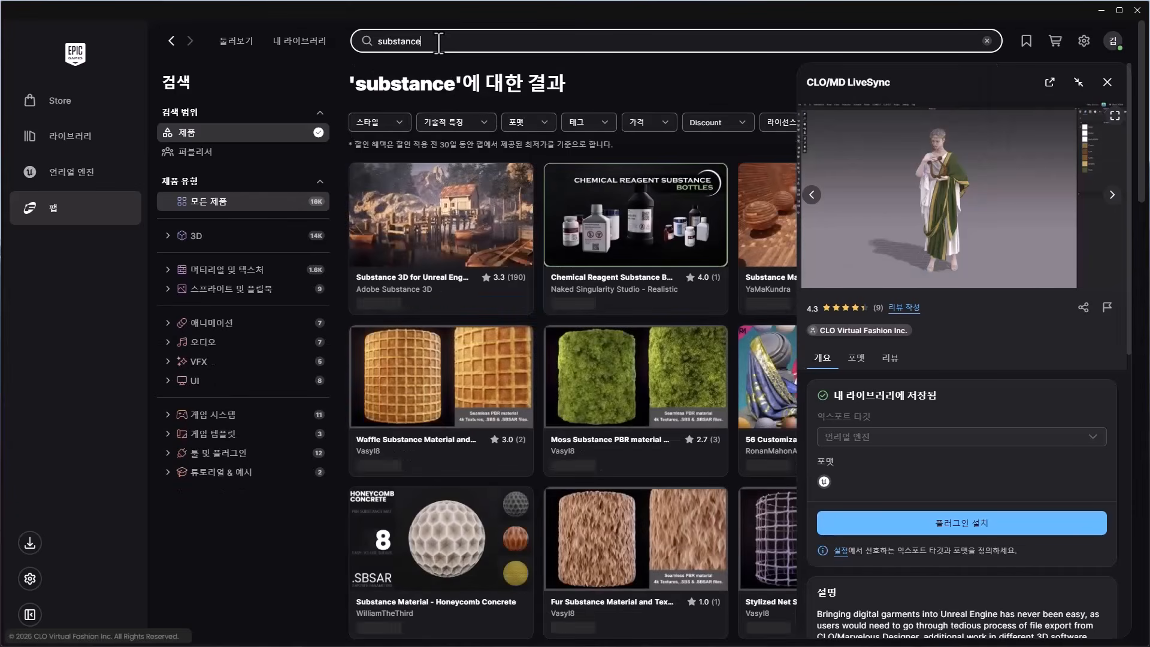
left_click(470, 200)
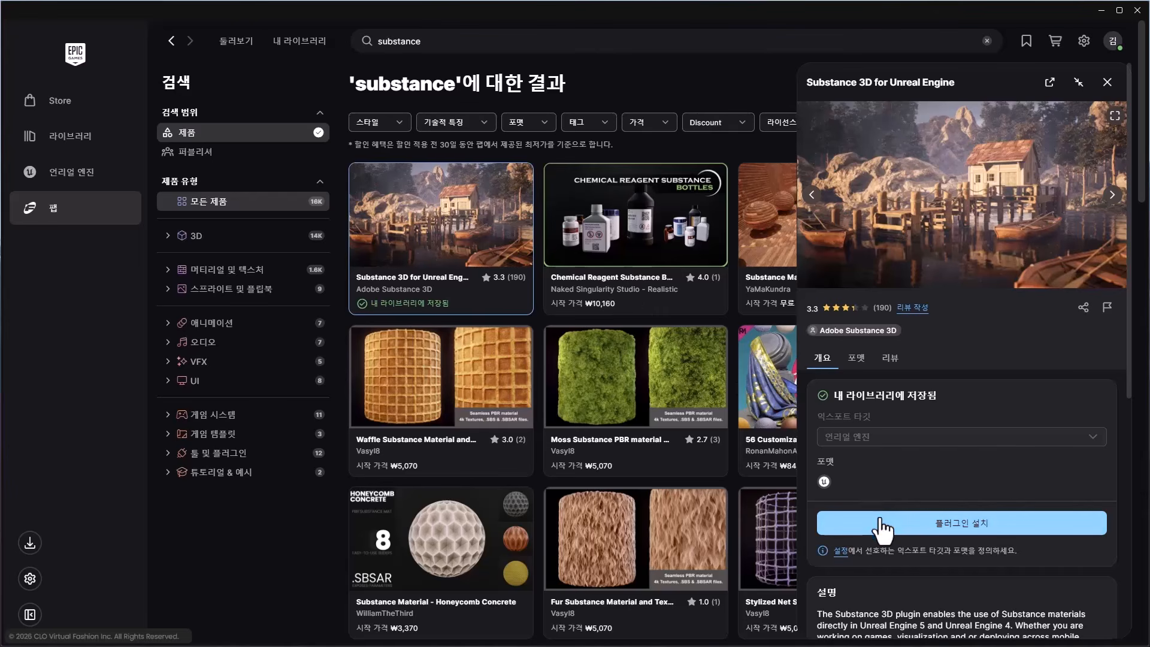
- Apply the Unreal Engine 5.7.4 installation options with the MetaHuman Creator core data included
left_click(98, 180)
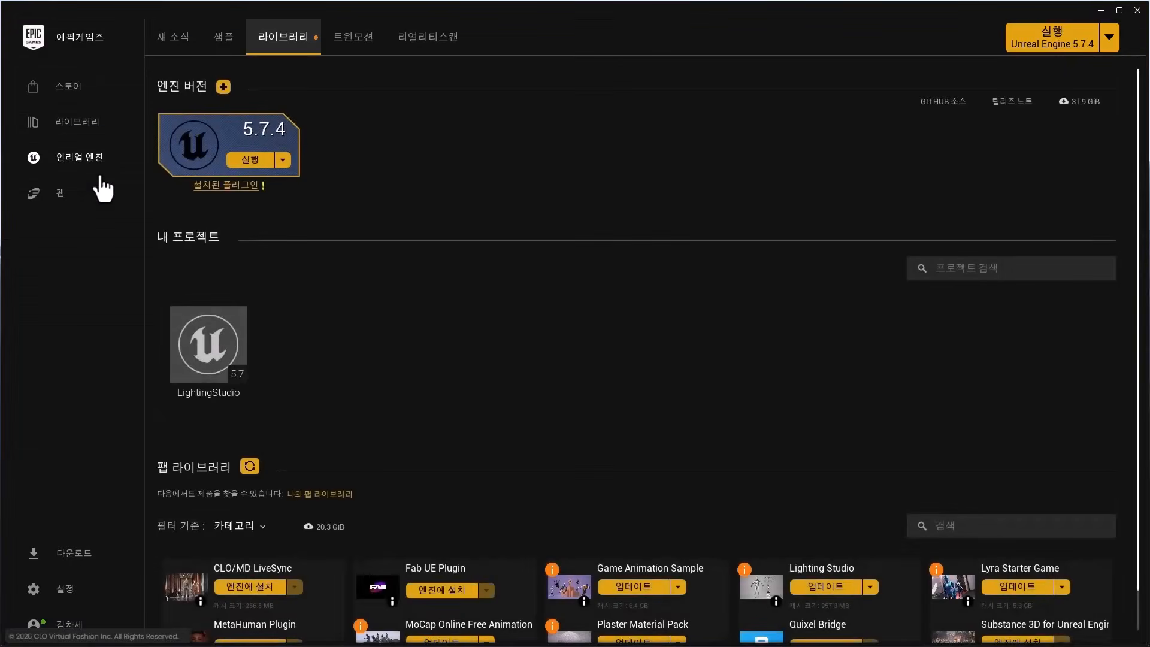
left_click(286, 161)
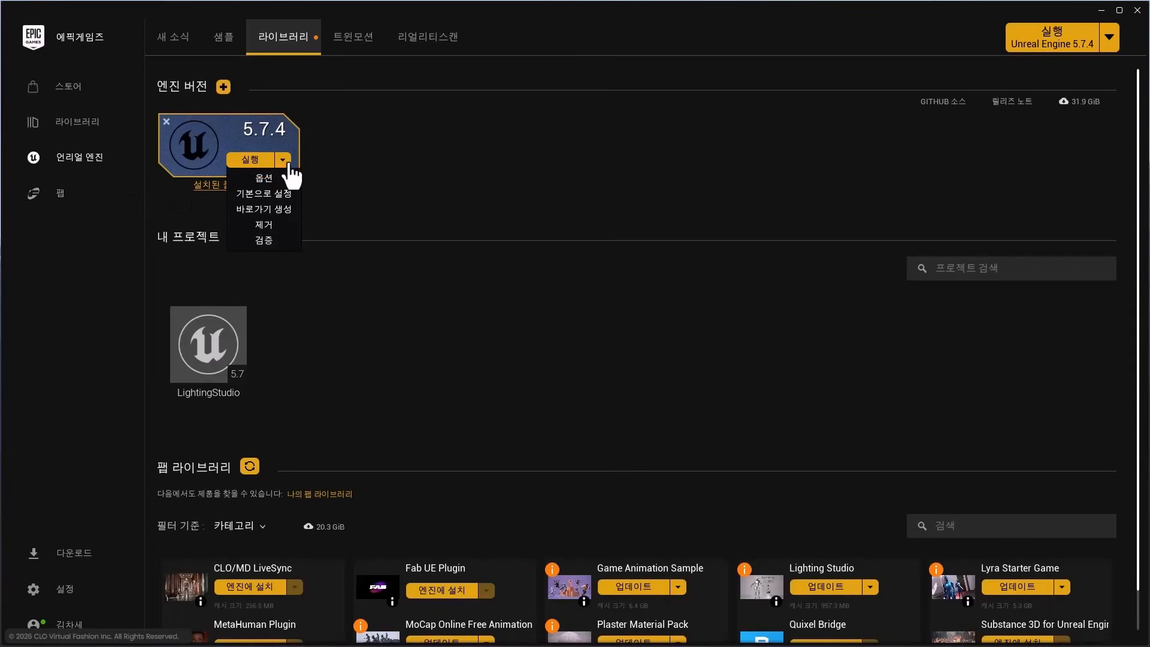
left_click(275, 178)
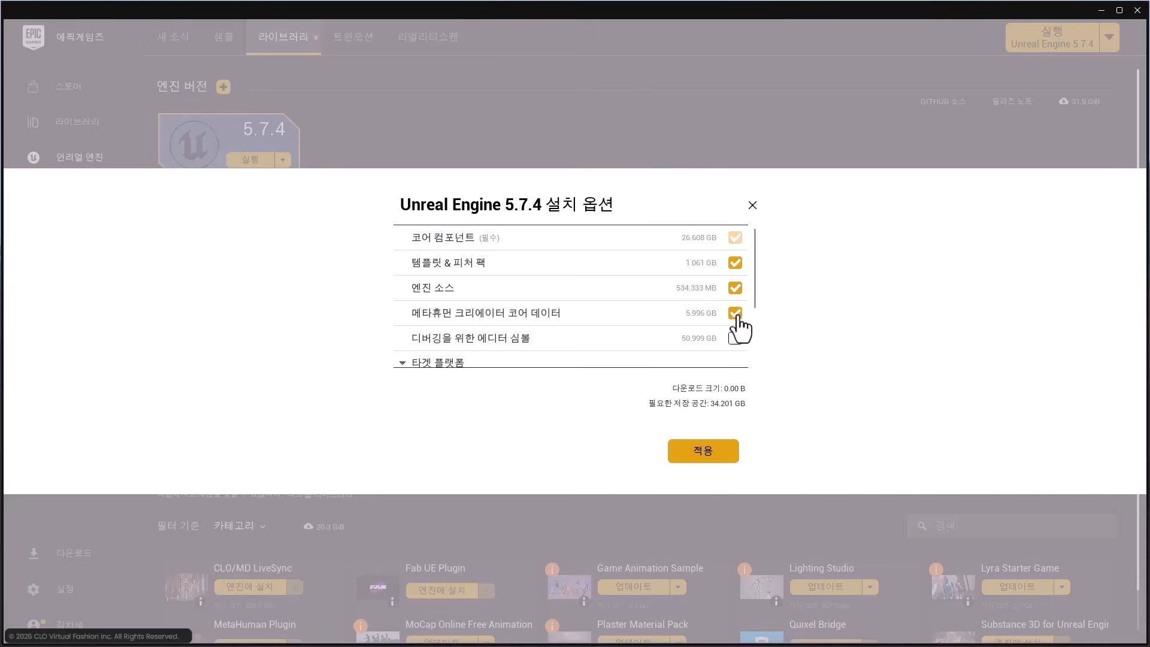
left_click(697, 453)
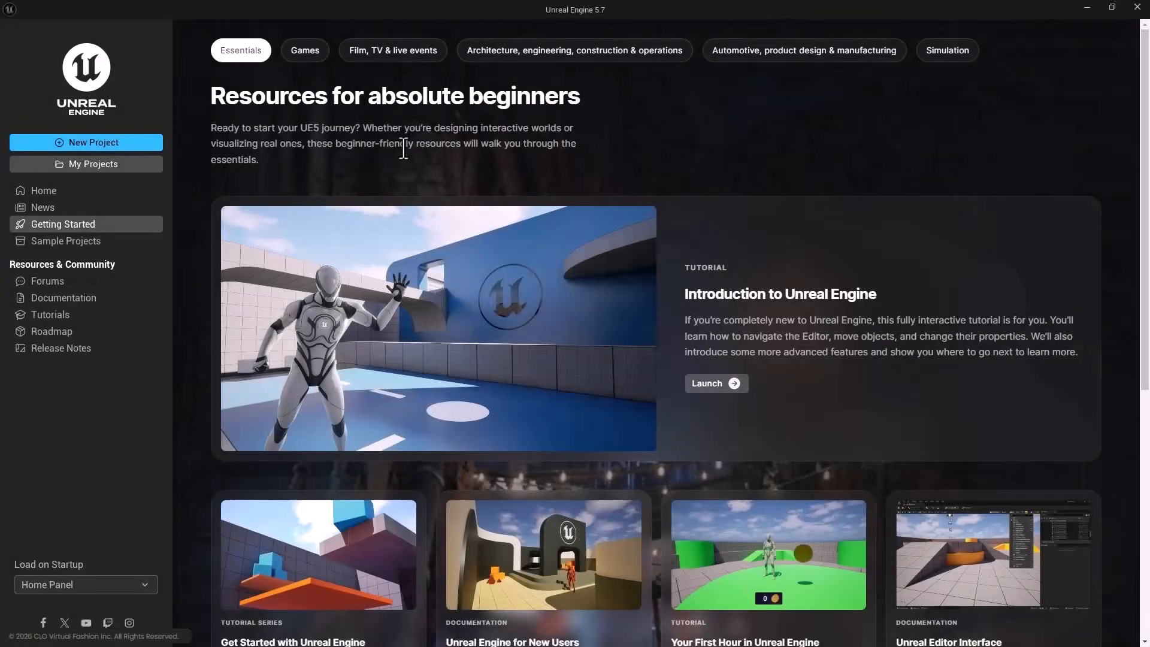
- Create a new Film / Video & Live Events project from the Blank template, named LiveSync
left_click(106, 143)
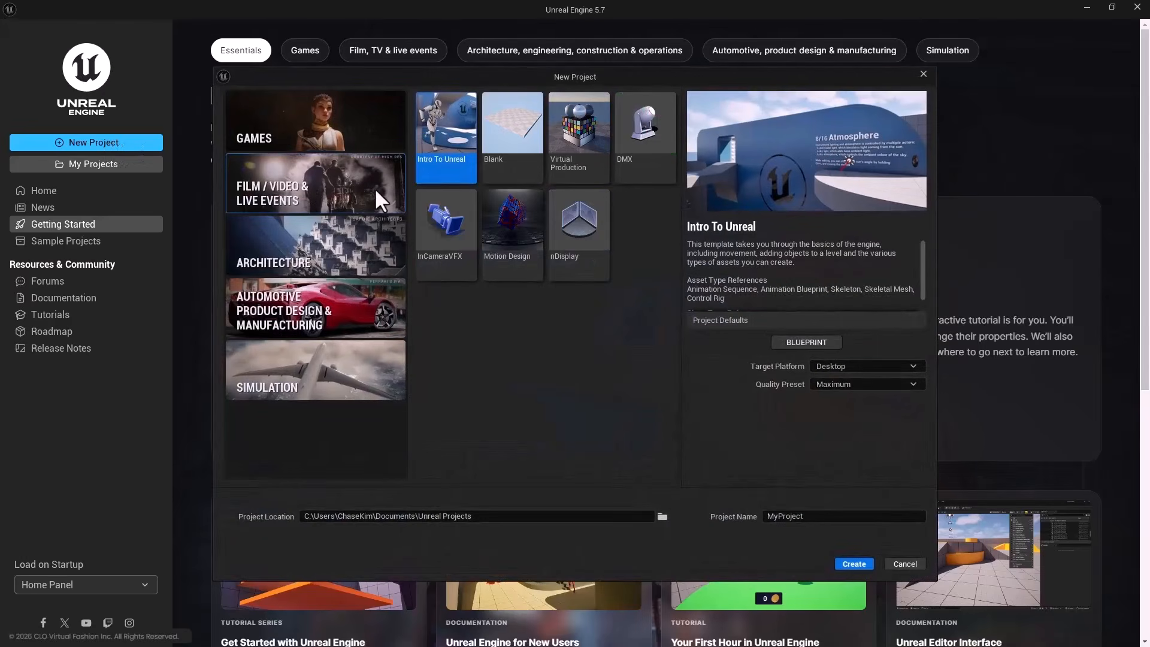
left_click(492, 136)
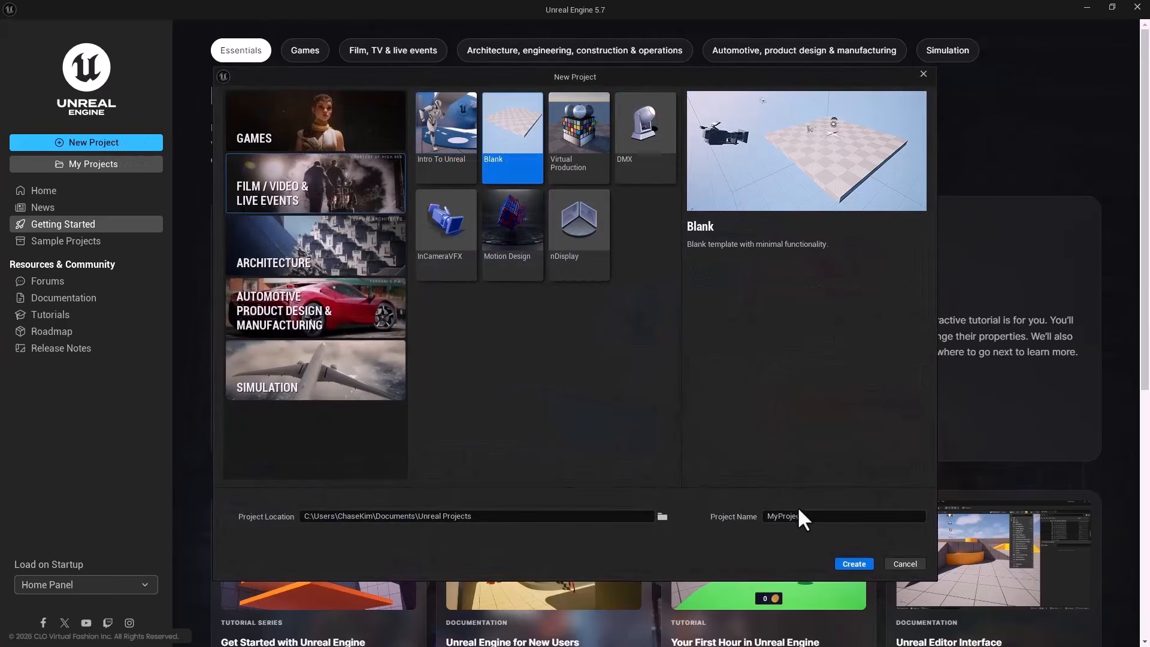
left_click(825, 519)
key("BackSpace")
key("BackSpace")
key("BackSpace")
key("BackSpace")
key("BackSpace")
key("BackSpace")
key("BackSpace")
key("BackSpace")
type("LiveS")
type("u")
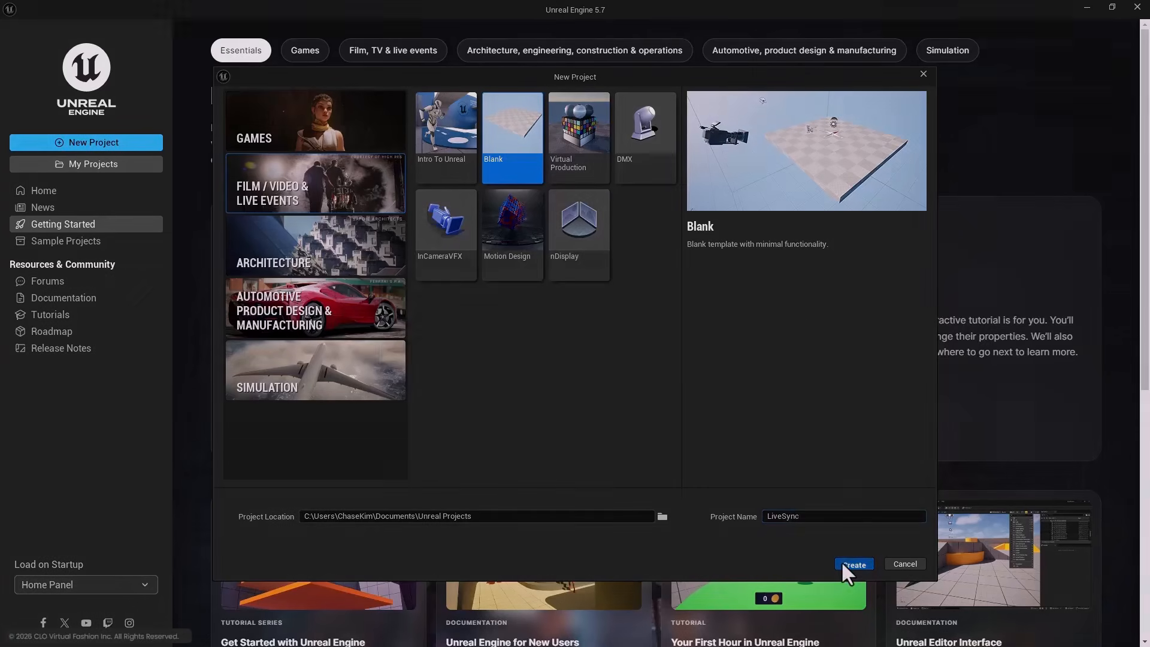
left_click(841, 560)
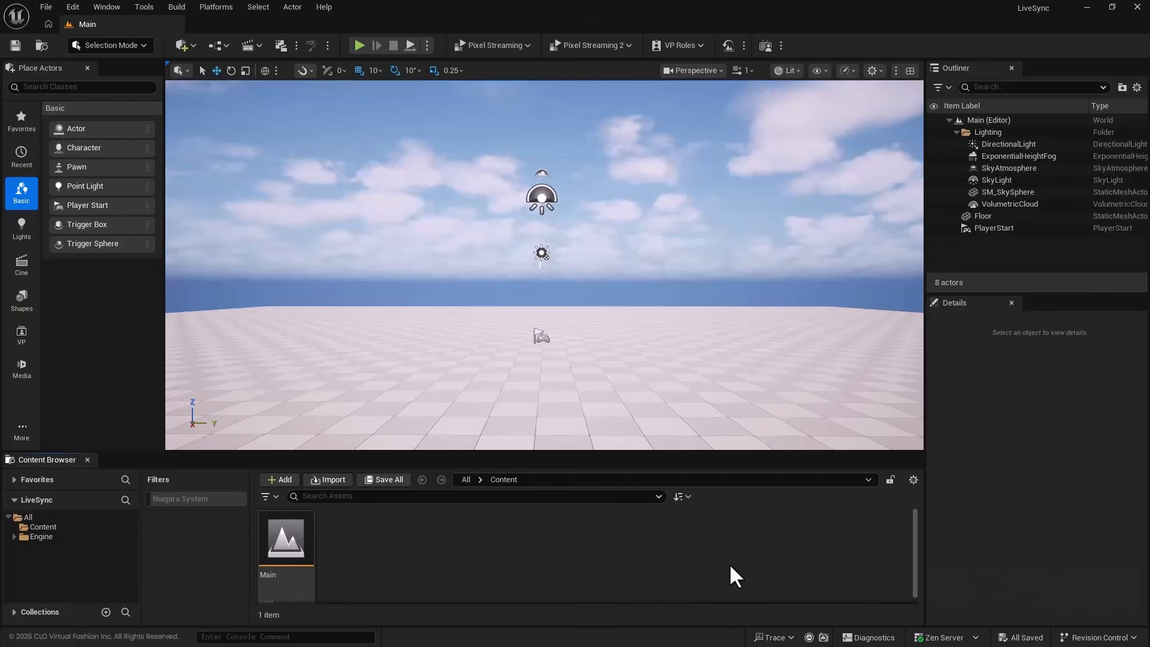
- Find the CLO/Marvelous Designer LiveSync plugin in the project's plugin list and enable it
left_click(73, 8)
left_click(107, 206)
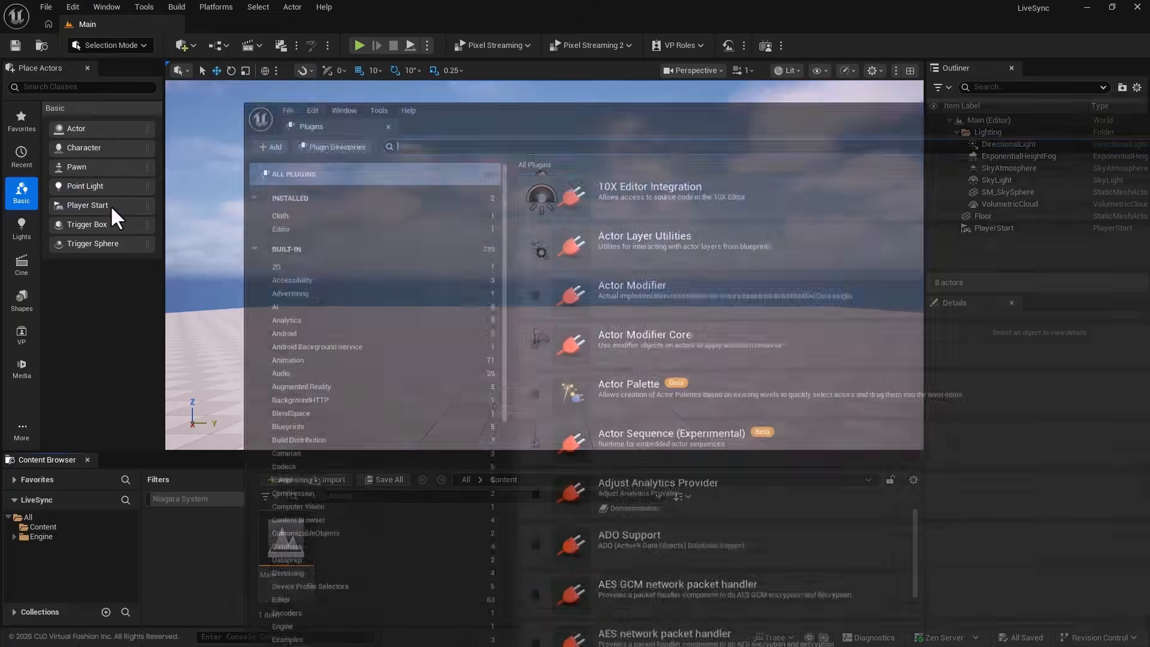
left_click_drag(503, 98, 321, 36)
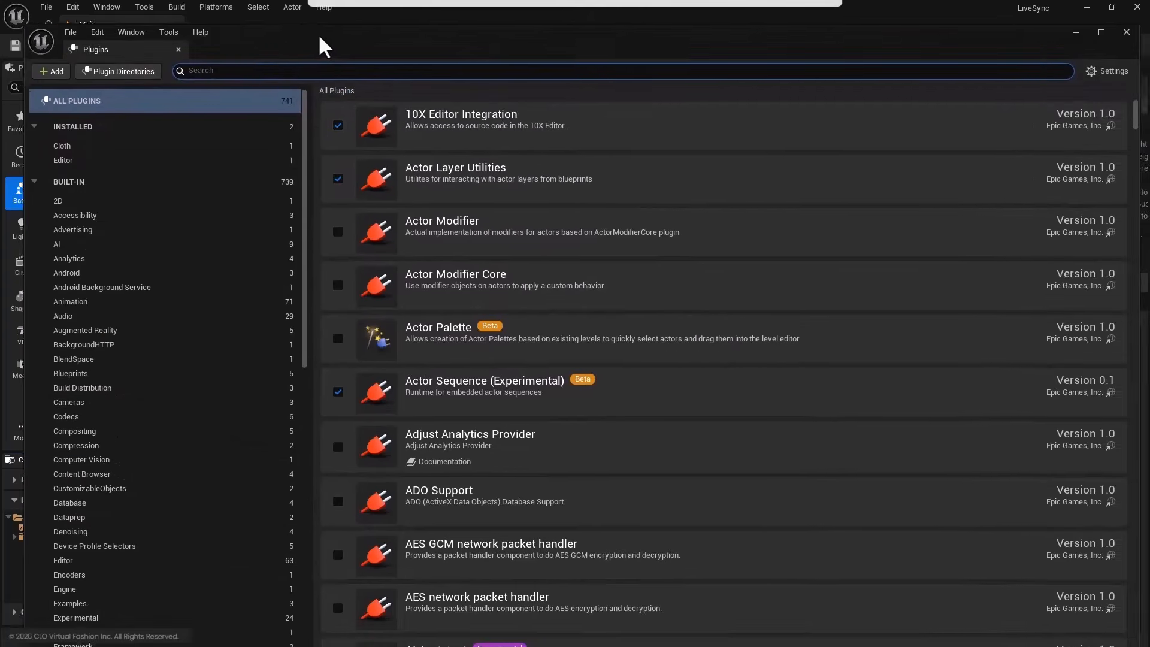
left_click(353, 64)
type("clo")
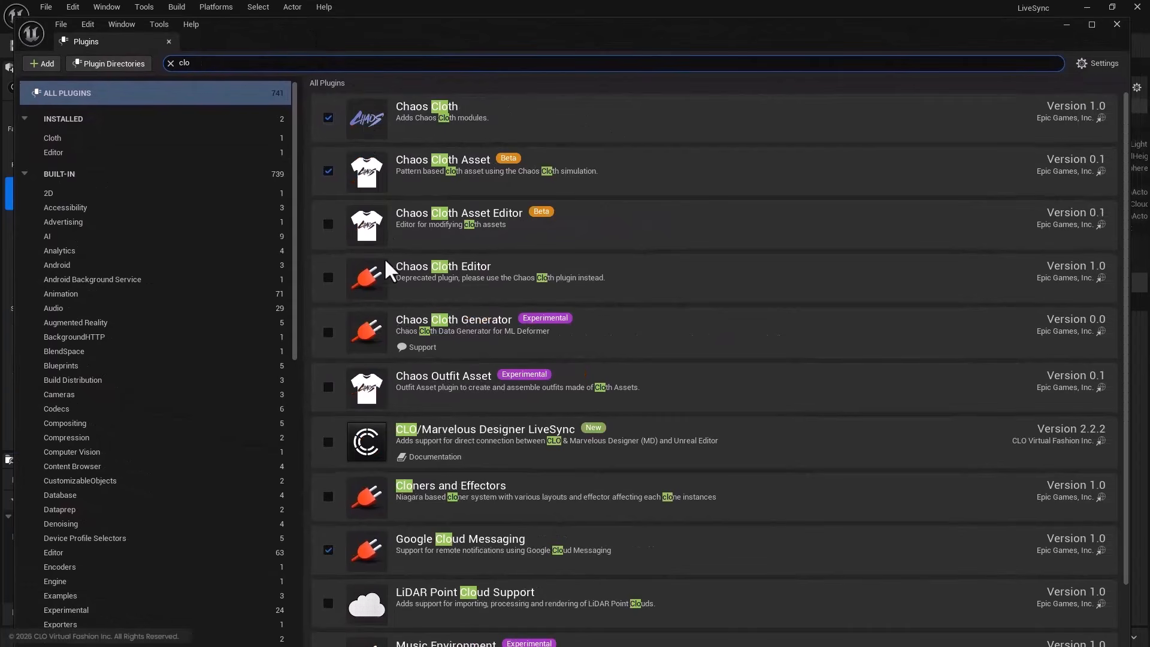
left_click(328, 442)
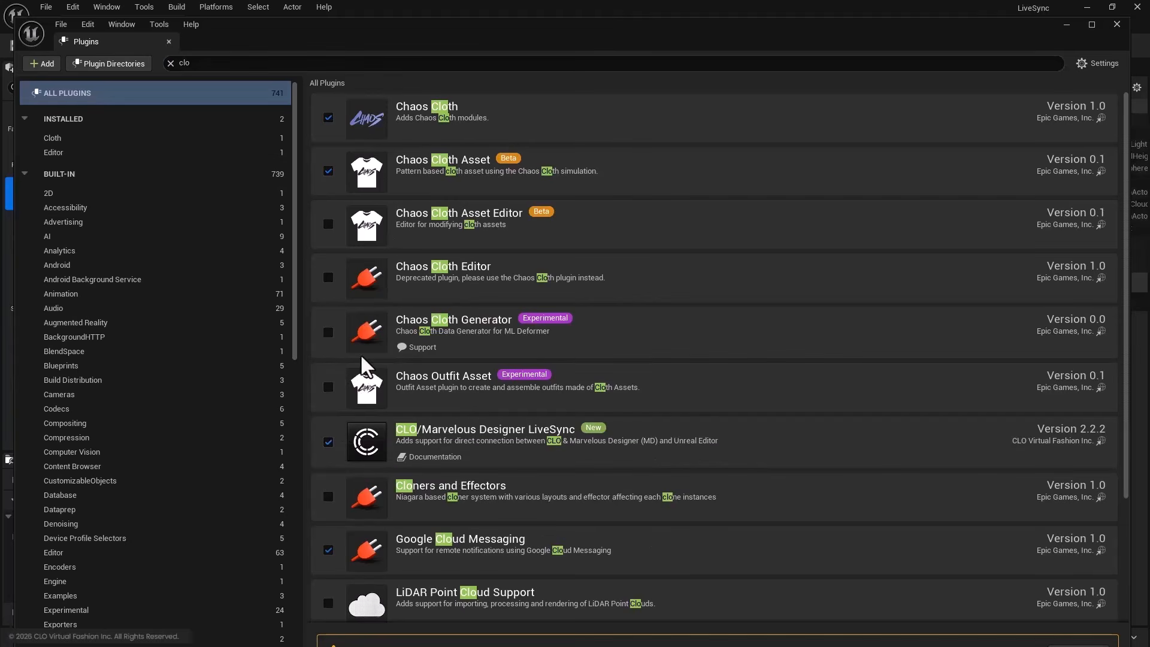
- Search the plugins for "substance" and enable Substance in UE5
left_click(217, 63)
type("substance")
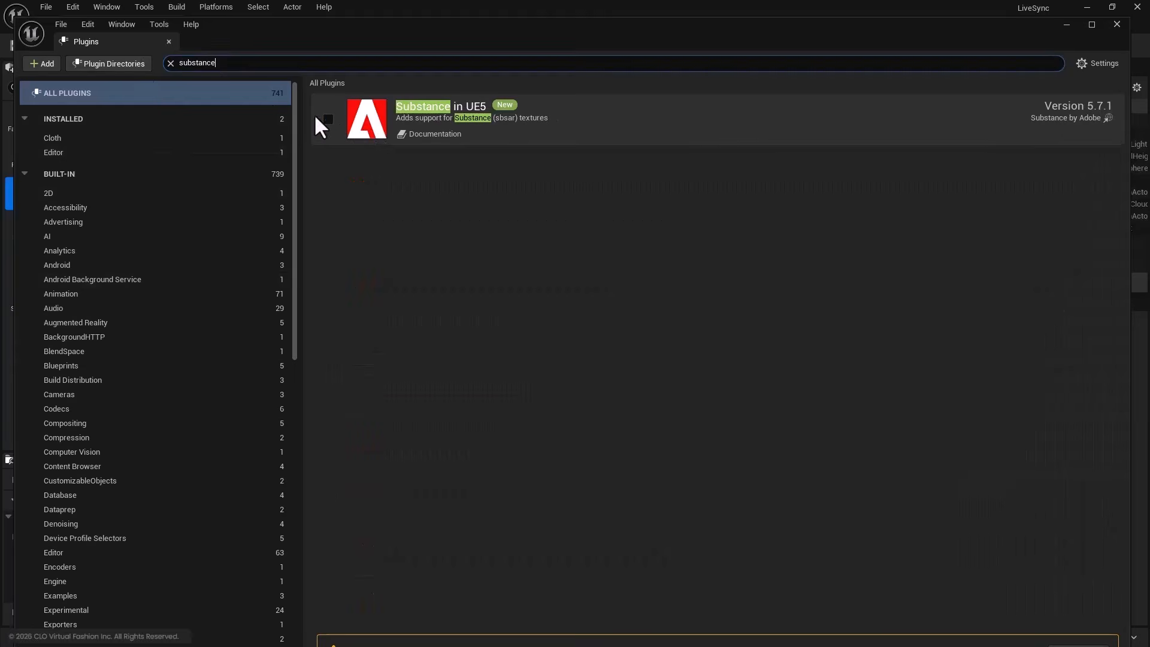
left_click(327, 118)
- Enable the MetaHuman Core Tech, Animator Calibration Processing, Animator, Creator (accepting the beta version) and Live Link plugins, and close the plugin list
left_click(263, 67)
type("metahuman")
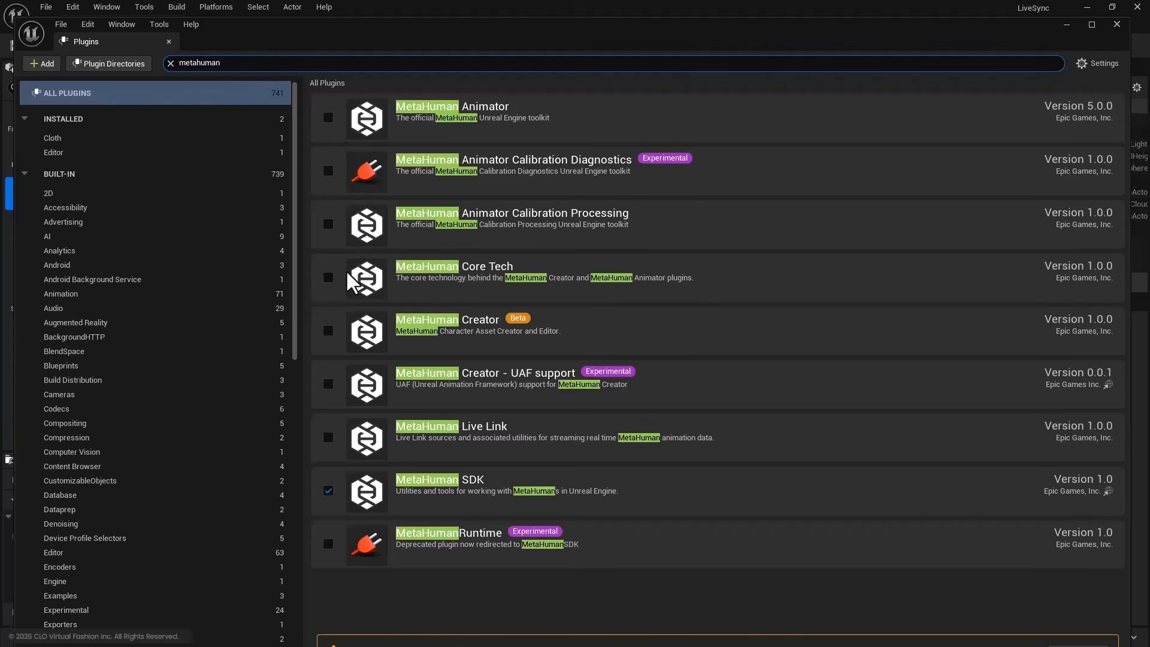
left_click(323, 277)
left_click(324, 277)
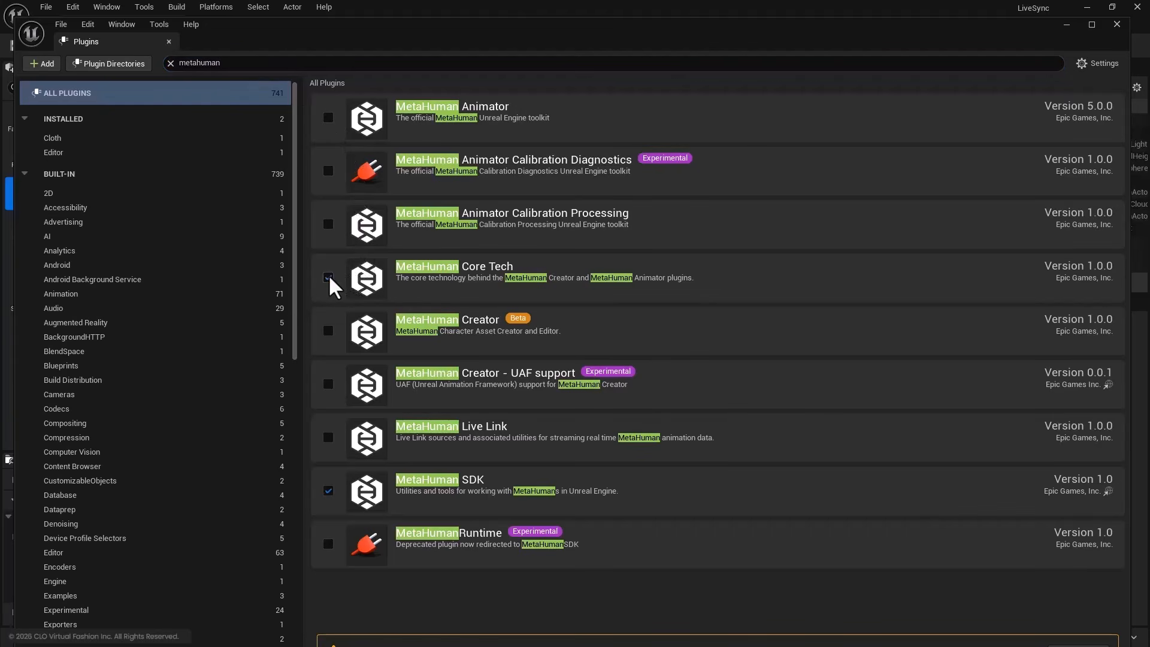
left_click(328, 223)
left_click(328, 118)
left_click(328, 331)
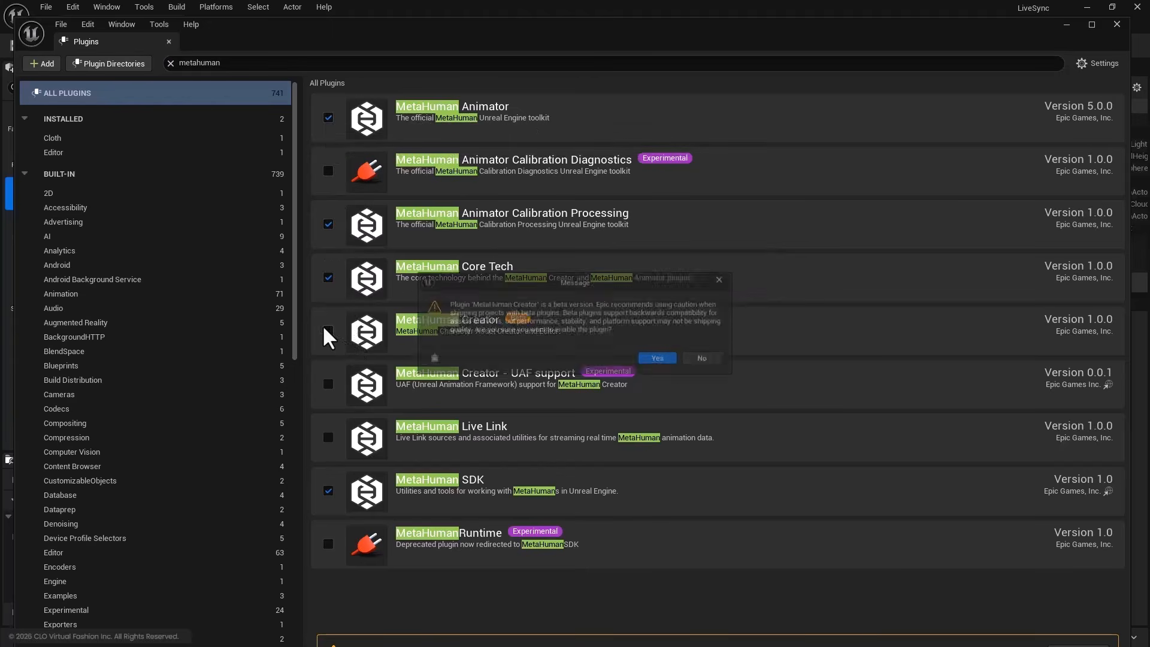
left_click(672, 361)
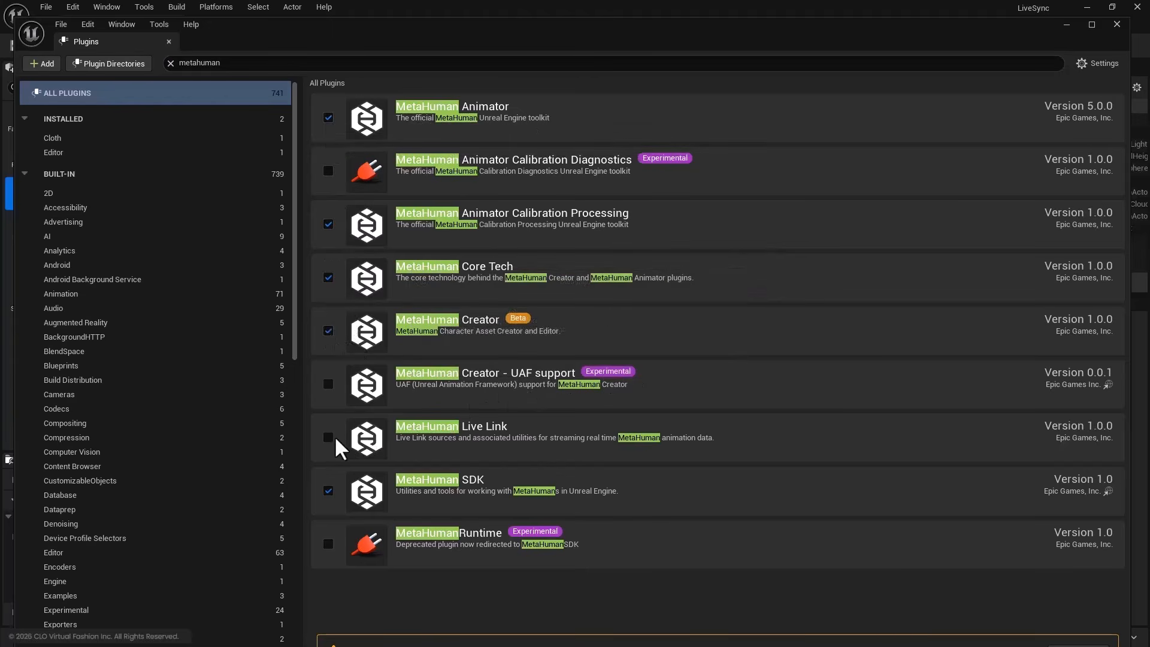
left_click(330, 439)
left_click(1116, 24)
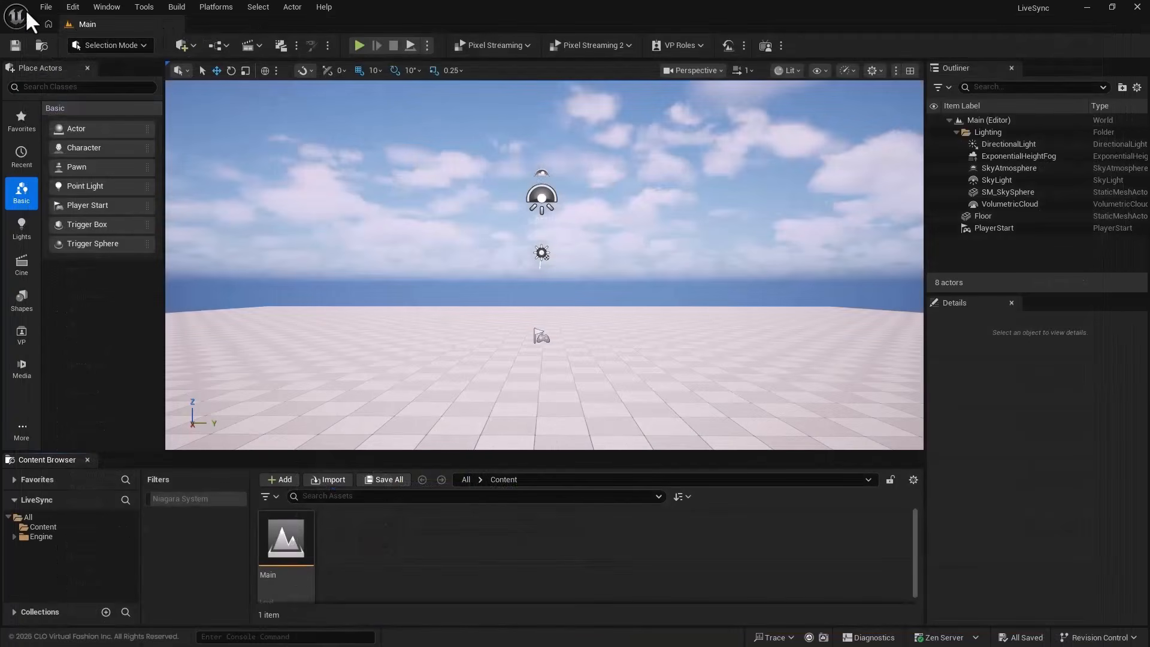
- Set the Windows platform's Default RHI to DirectX 11 in the project settings and restart the editor
left_click(72, 6)
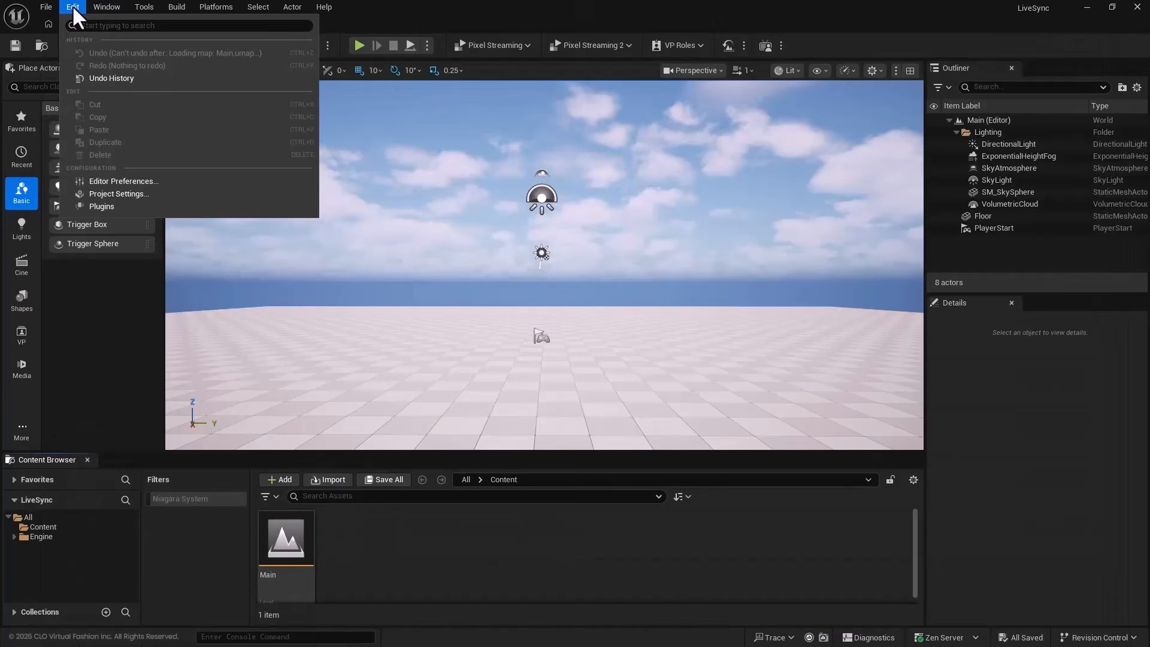
left_click(123, 195)
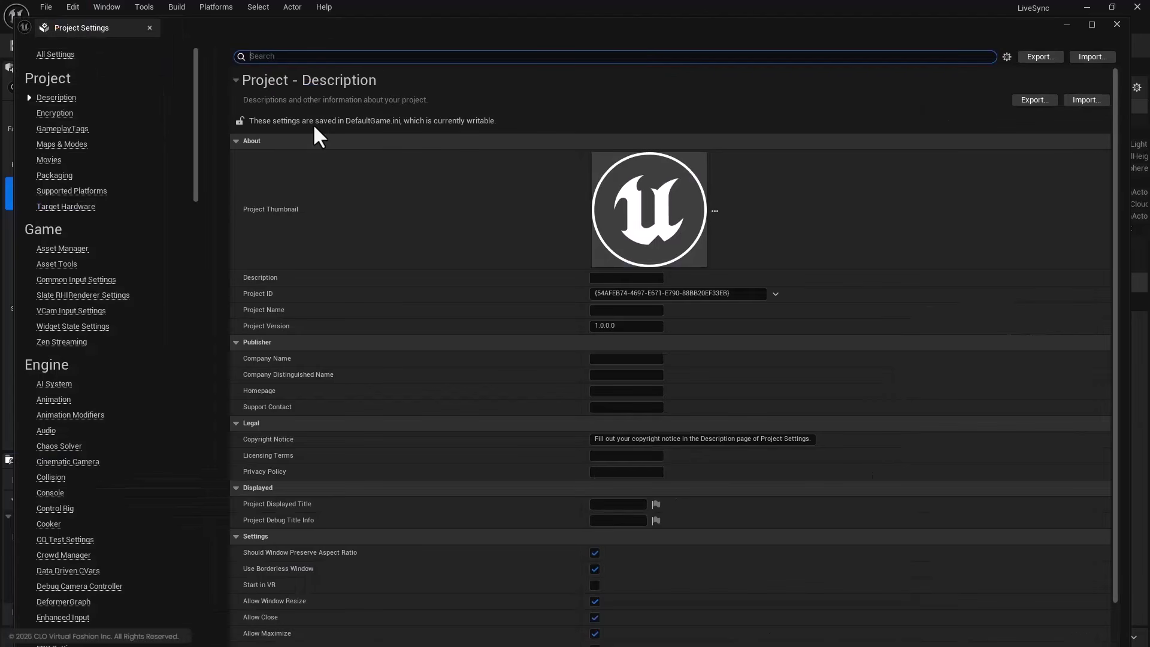
type("rhi")
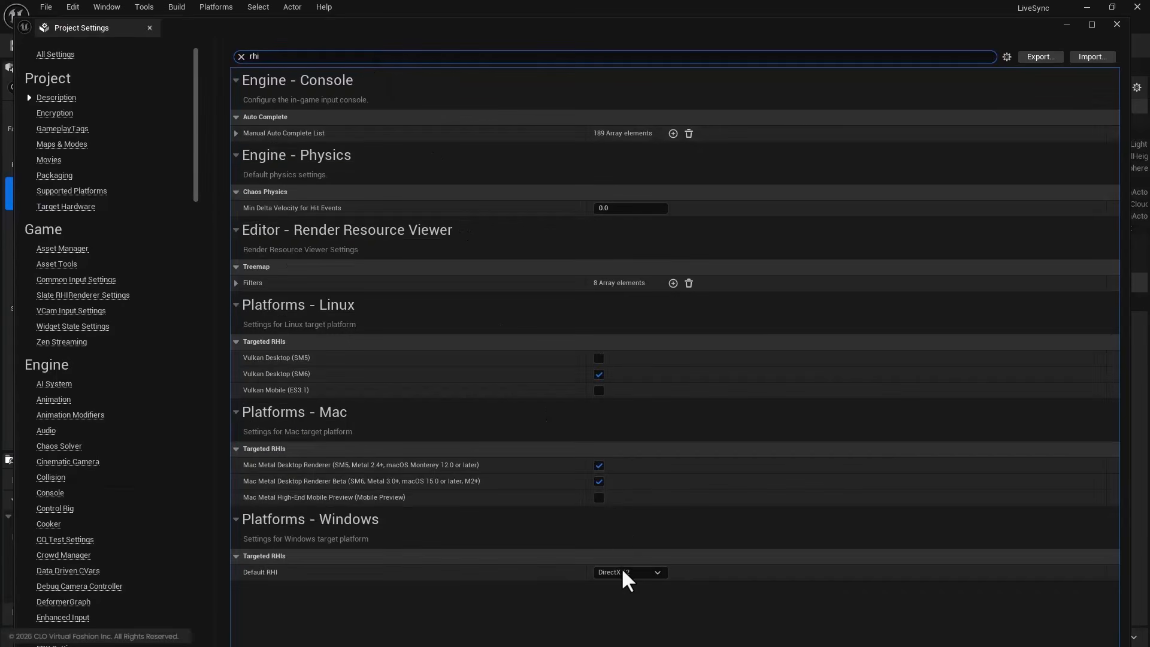
left_click(623, 574)
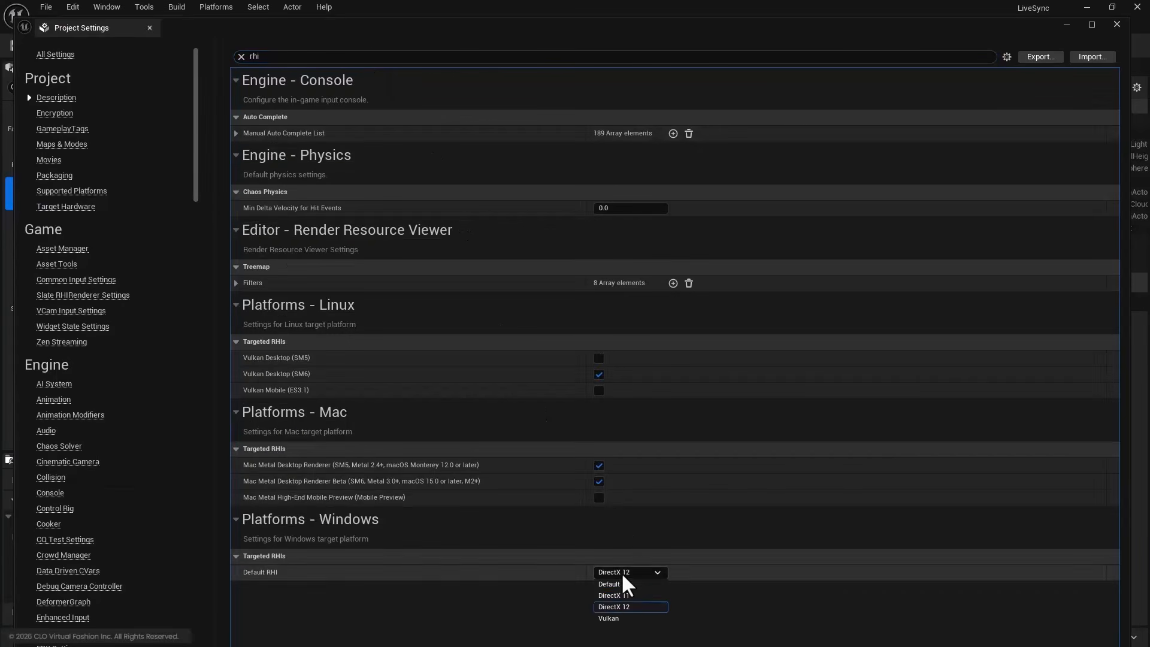
left_click(627, 595)
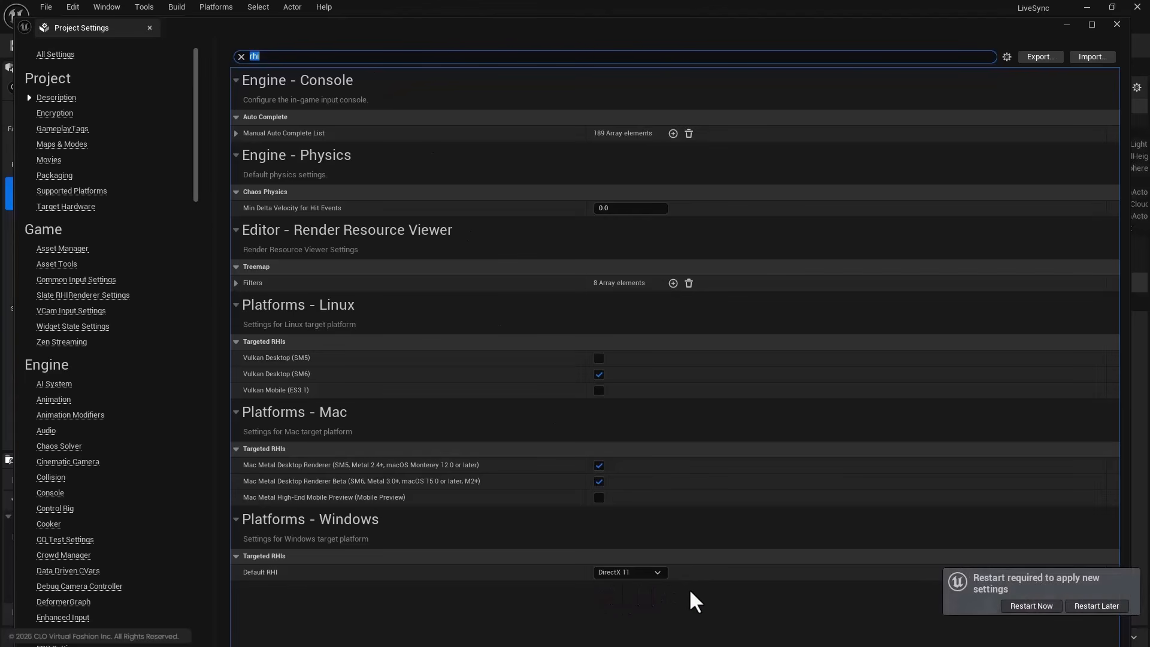
left_click(1030, 606)
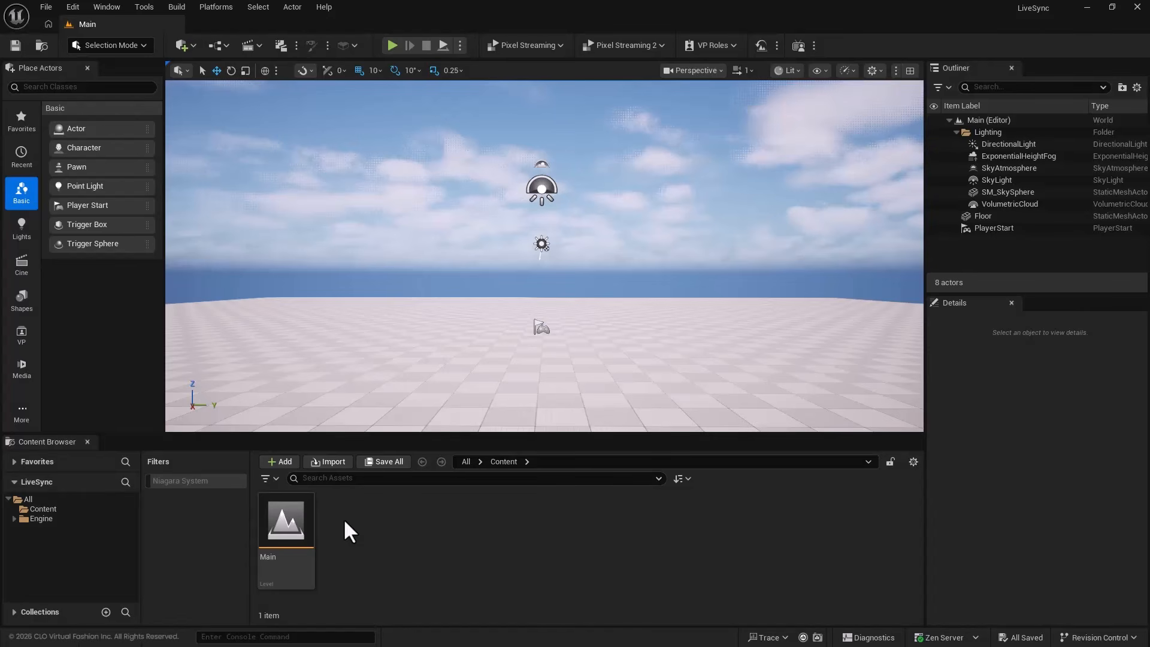
- Create a MetaHuman Character asset in the Content folder, keeping the default name, and open it for editing
right_click(344, 521)
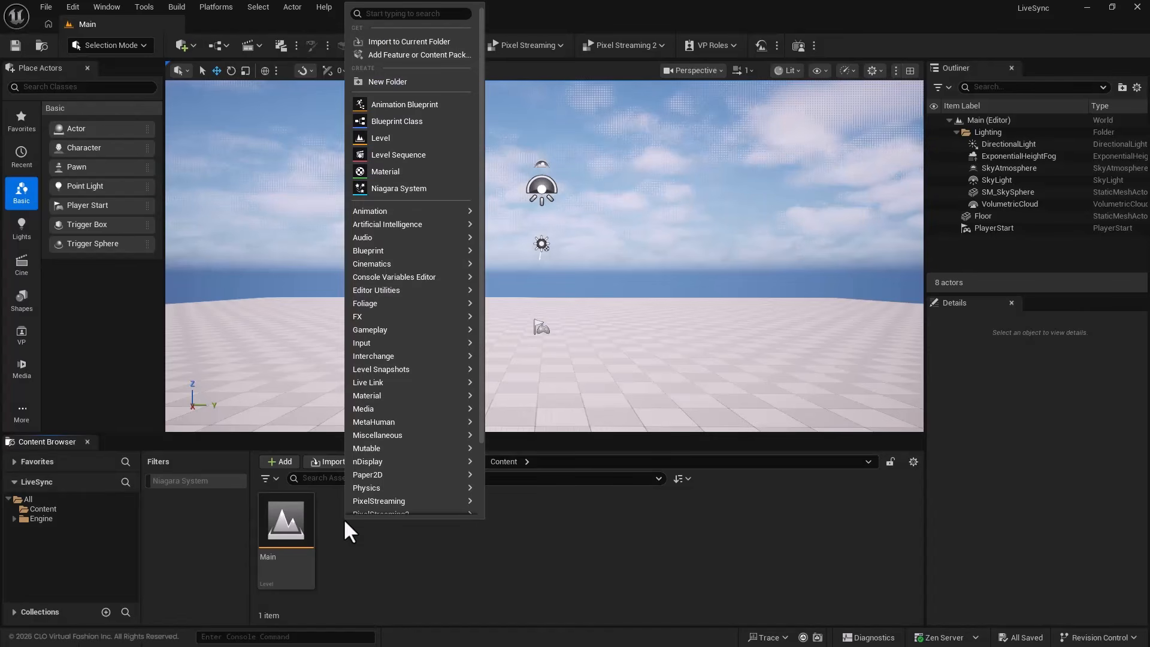
mouse_move(425, 422)
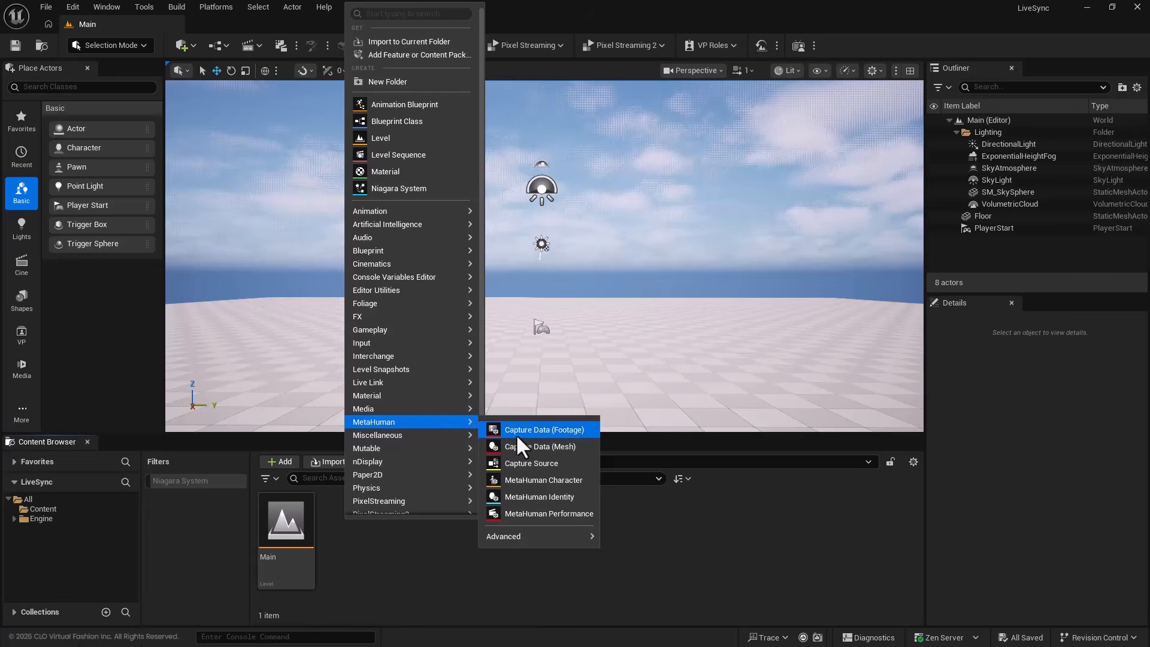
left_click(549, 482)
key("Return")
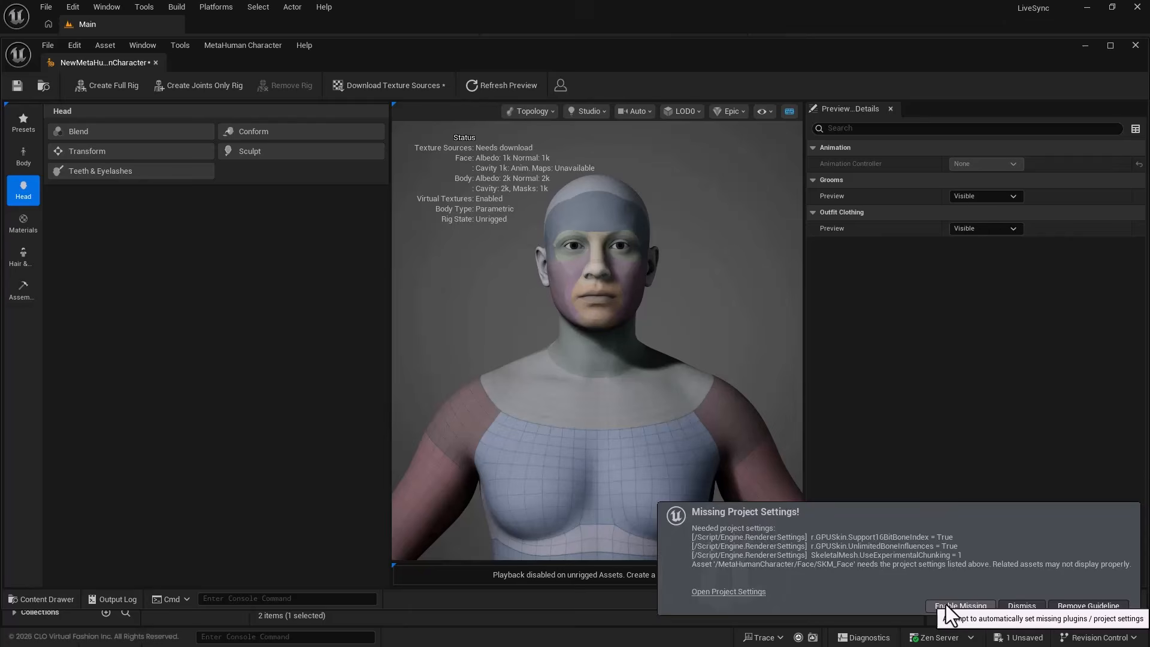
- Enable the missing project settings required by the MetaHuman and restart the editor to apply them
left_click(944, 603)
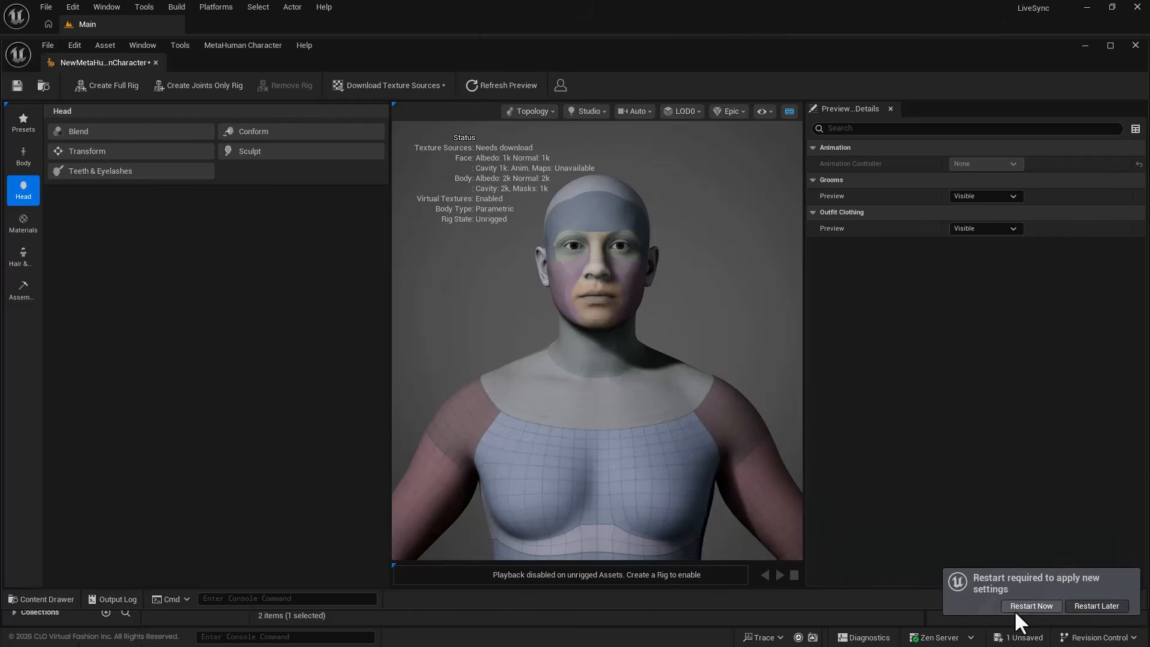
left_click(1015, 610)
left_click(605, 465)
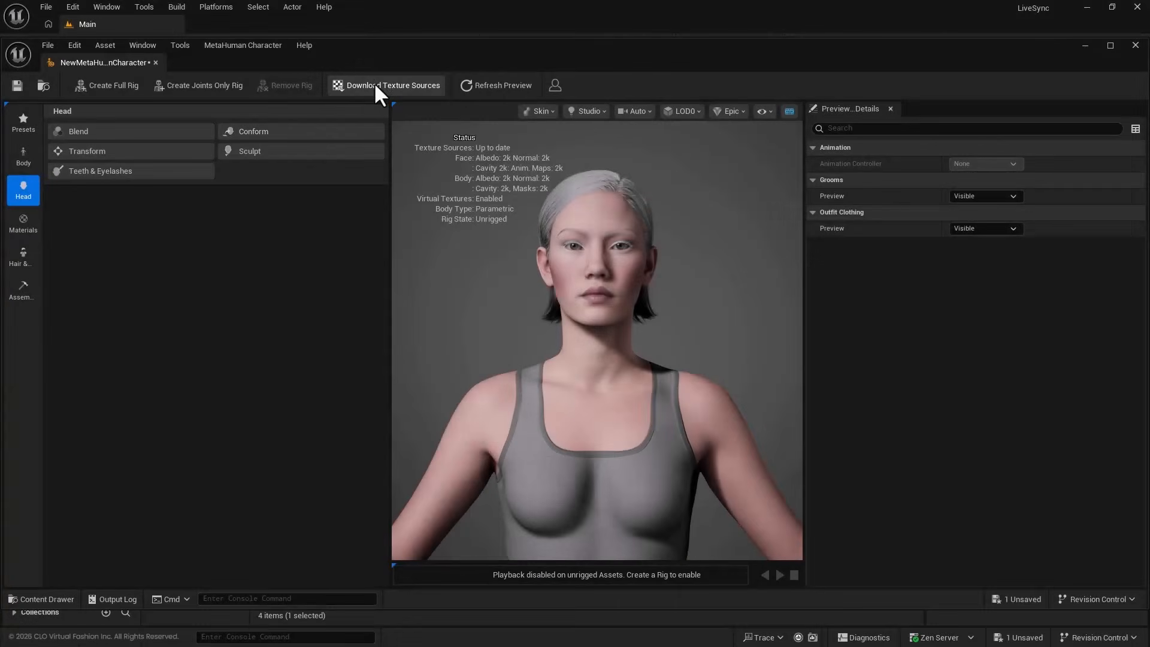
- Assemble the MetaHuman character with its texture sources downloaded and a full rig created
left_click(375, 85)
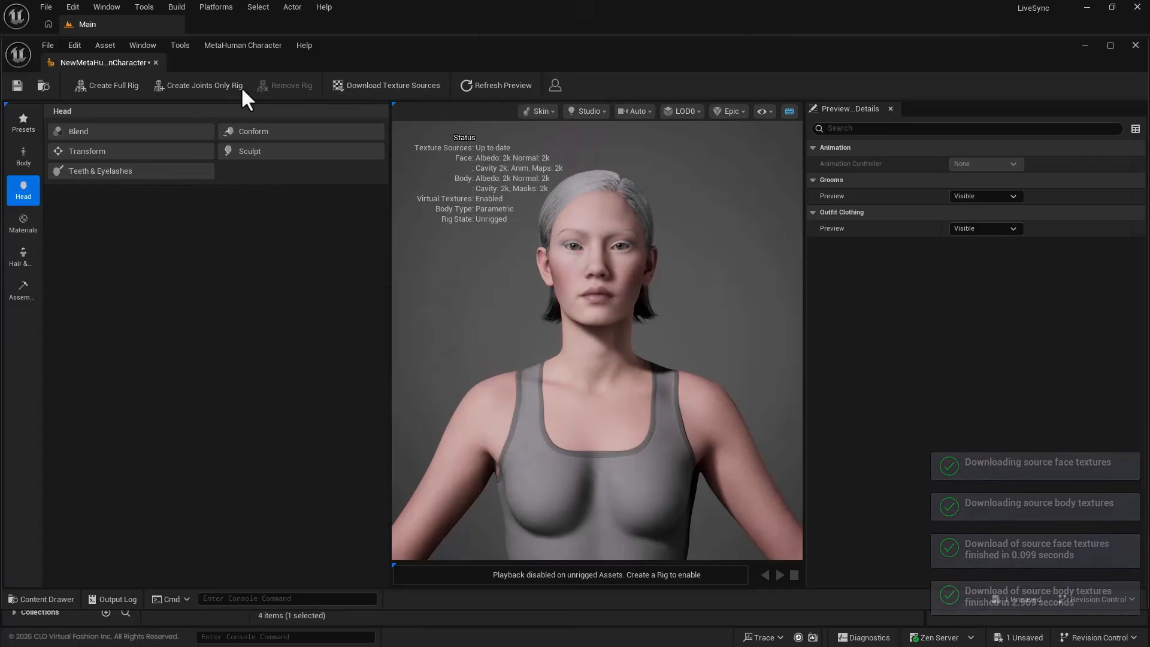
left_click(99, 85)
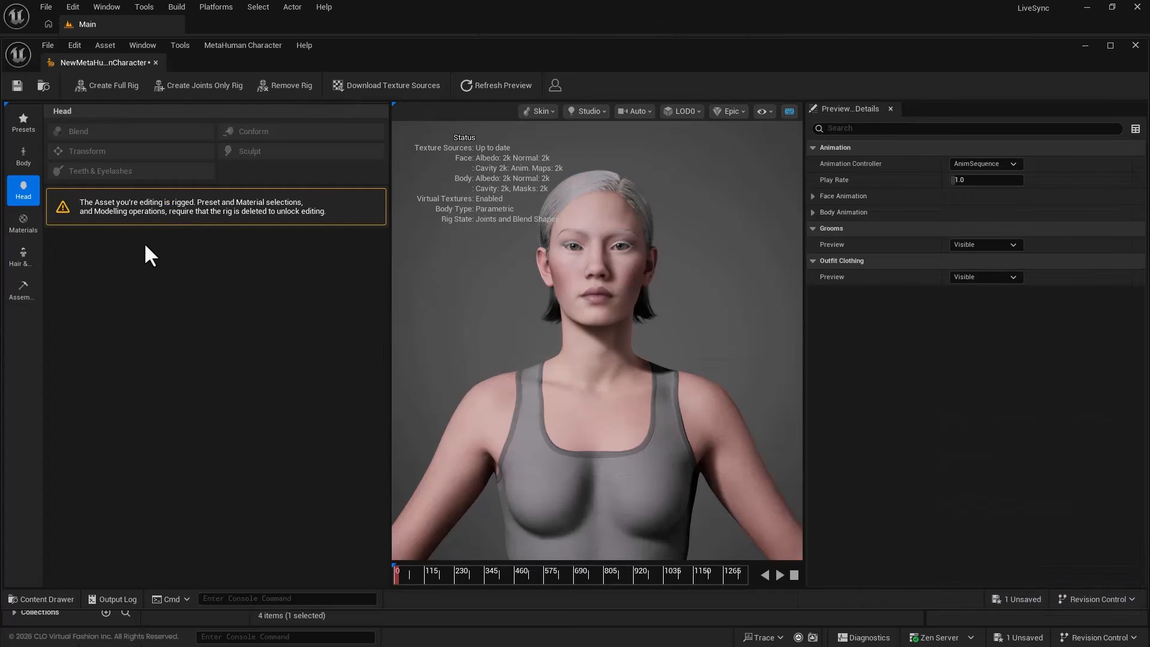
left_click(17, 287)
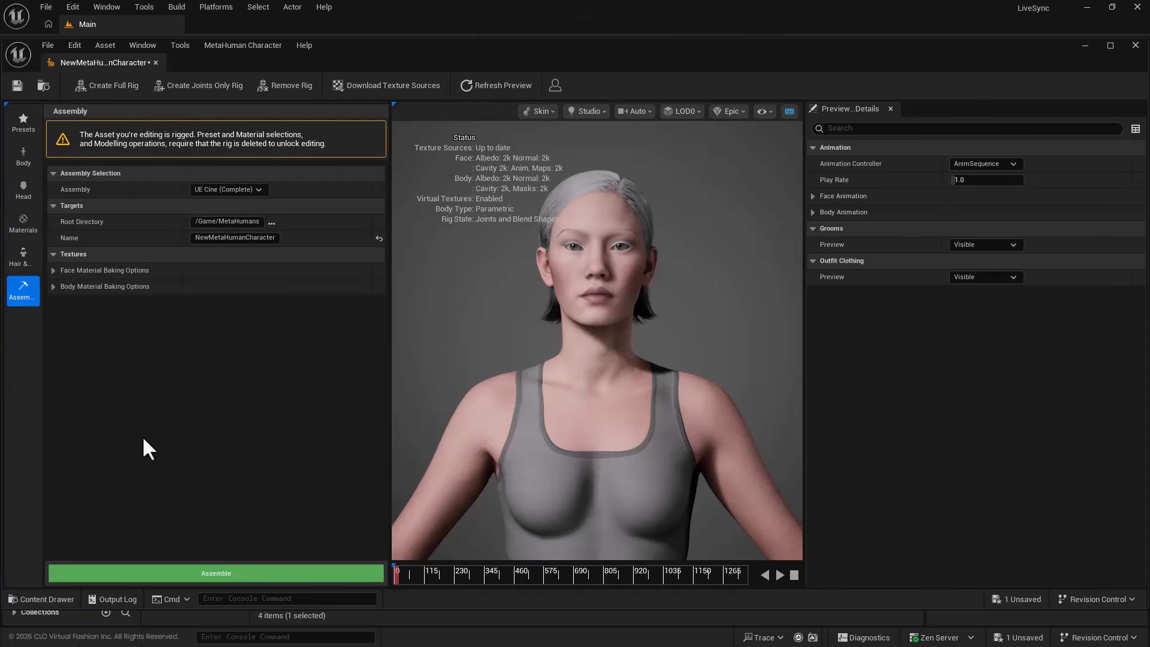
left_click(182, 568)
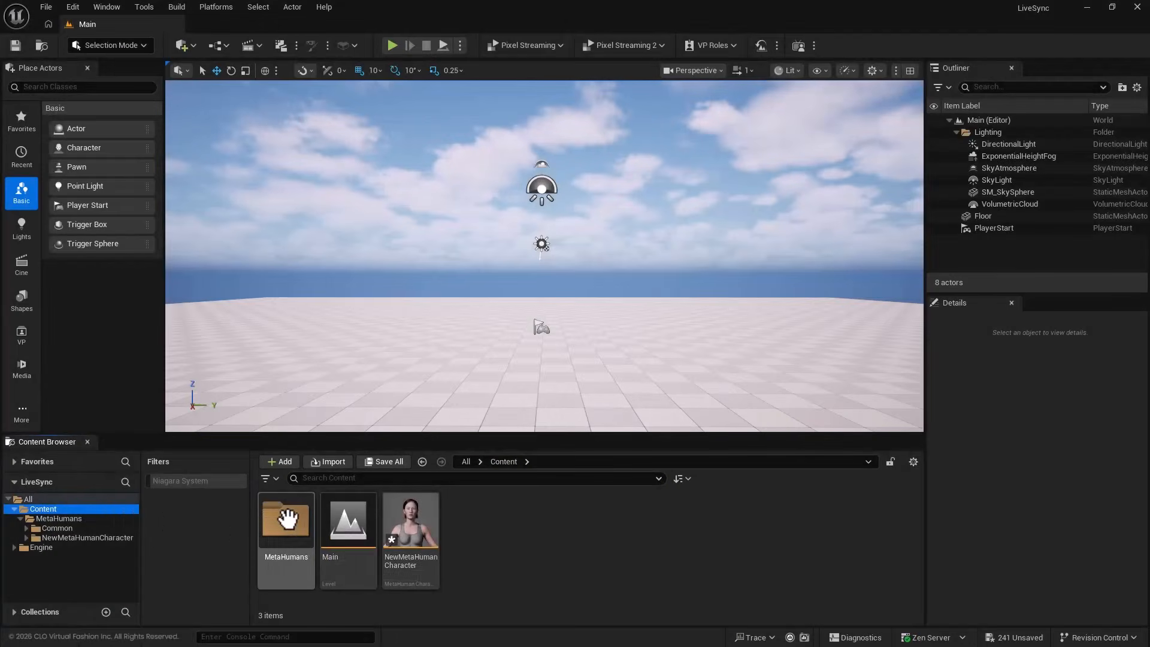
- Place BP_NewMetaHumanCharacter from the assembled character's folder into the level and reset its location to the origin
double_click(287, 518)
double_click(344, 516)
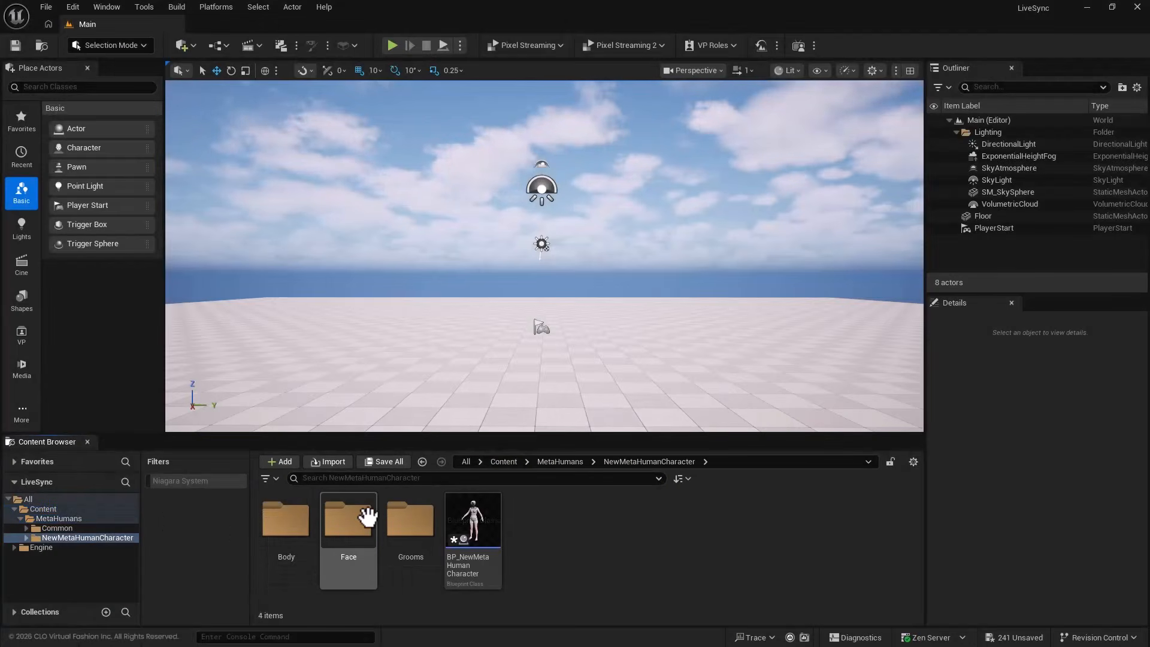
left_click_drag(471, 516, 568, 386)
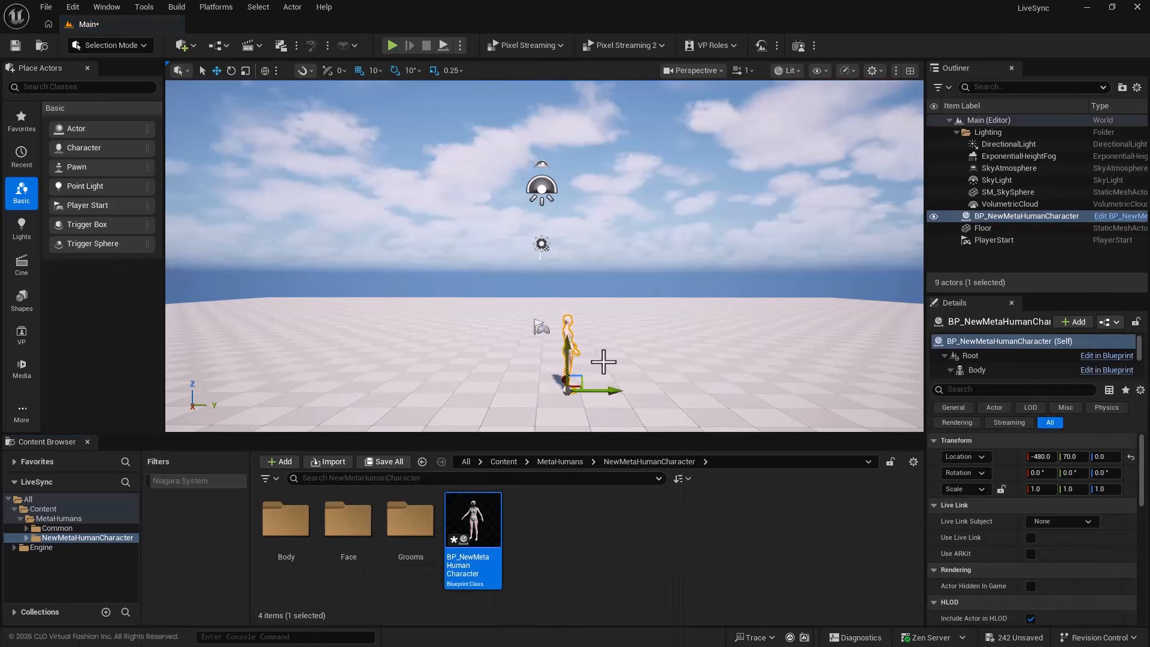
left_click(1129, 458)
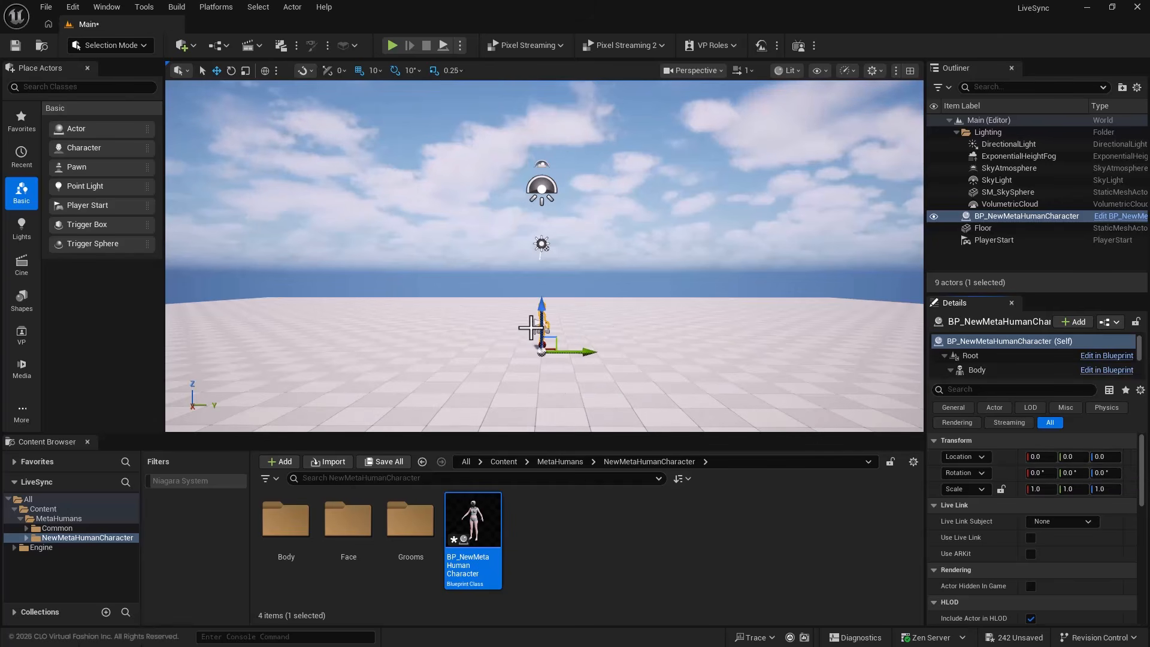
- Examine the placed MetaHuman's face and upper body from the front in the level viewport
key("f")
right_click_drag(558, 265, 359, 278)
key("d")
scroll(544, 203, "down", 5)
right_click_drag(544, 203, 479, 197)
scroll(541, 203, "down", 14)
key("e")
key("e")
scroll(489, 201, "down", 4)
key("s")
key("w")
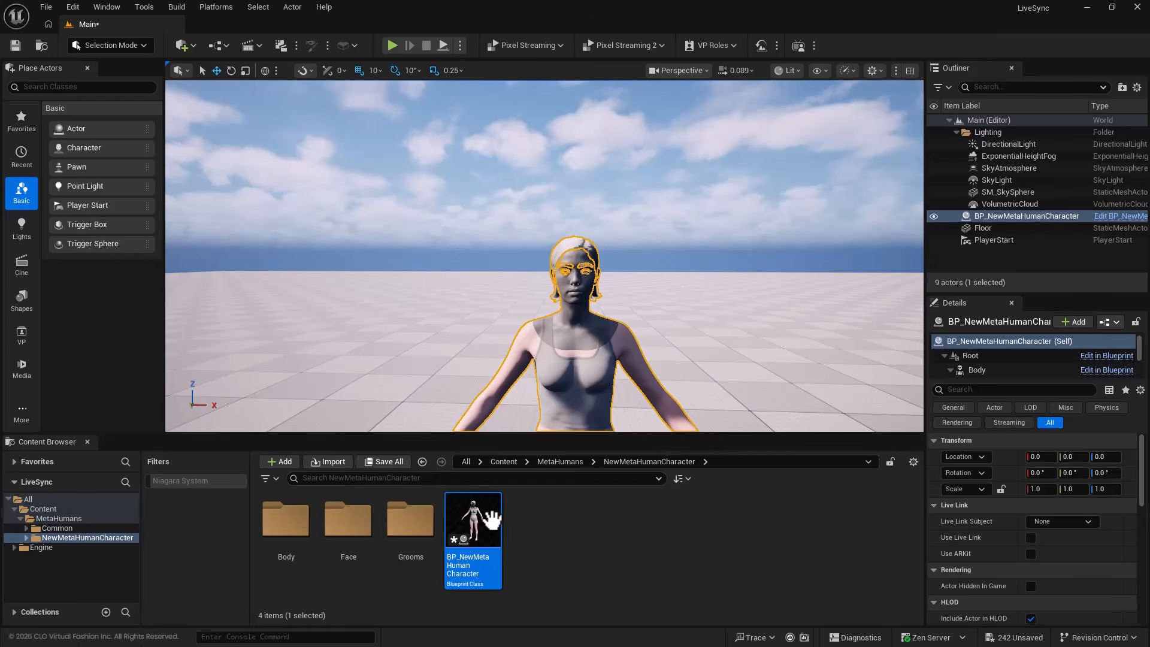
- Set the LODSync component's Forced LOD to 2 in the MetaHuman blueprint, then compile, save and close the blueprint
double_click(486, 519)
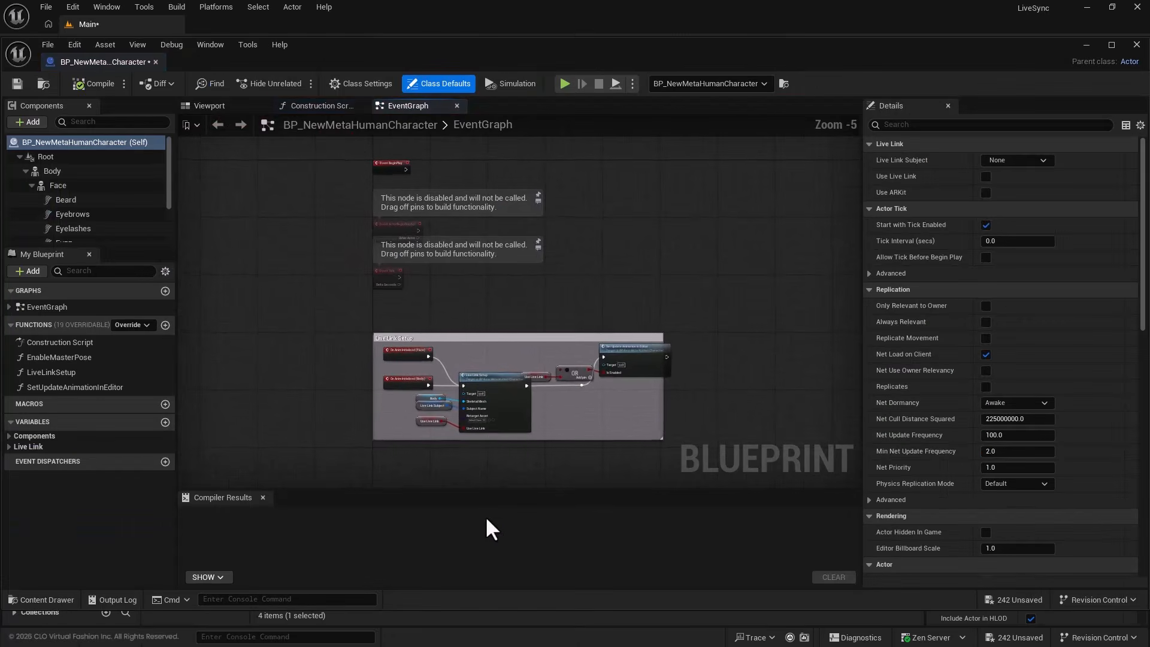
scroll(91, 213, "down", 3)
left_click(78, 219)
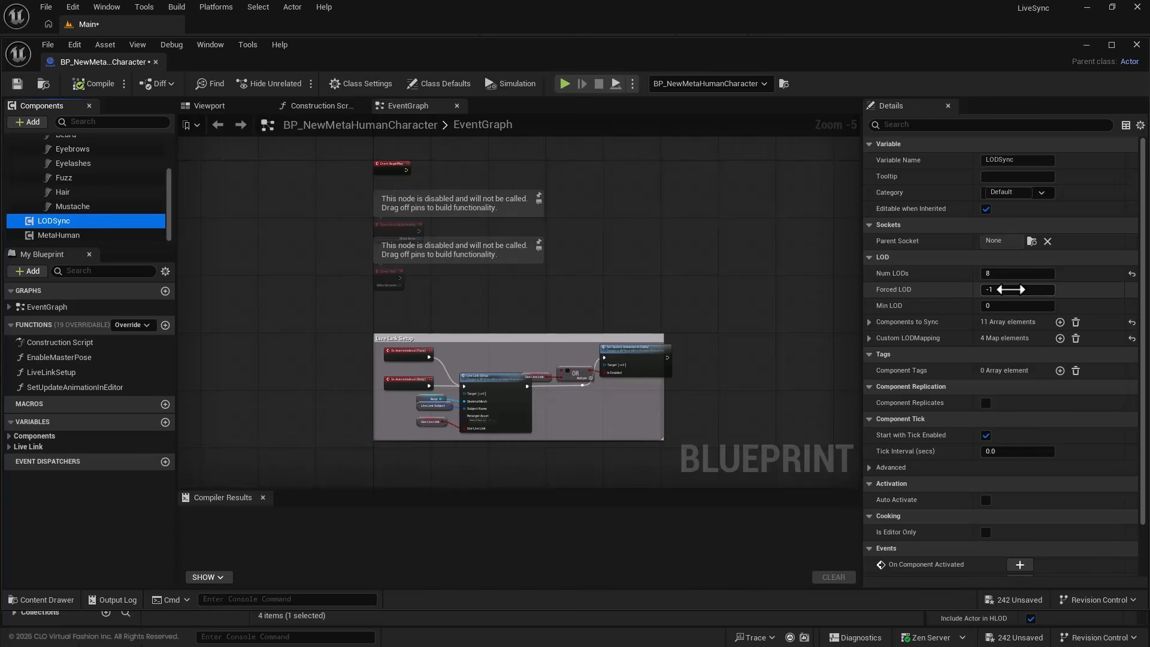
left_click(1011, 289)
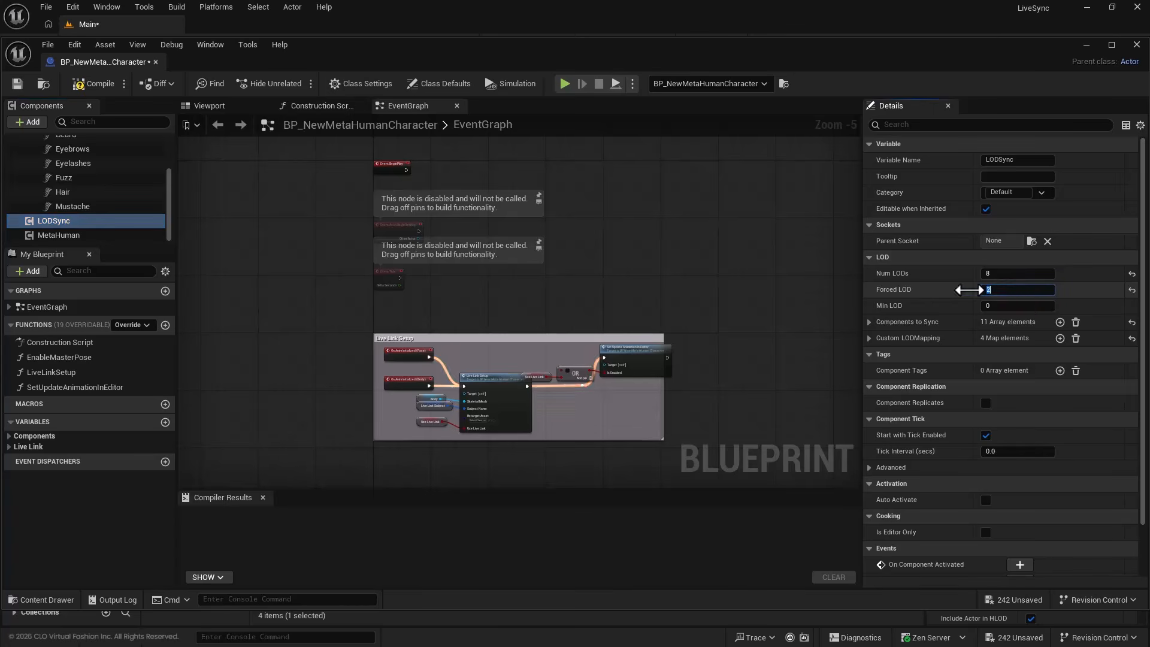
key("Return")
left_click(95, 84)
left_click(17, 85)
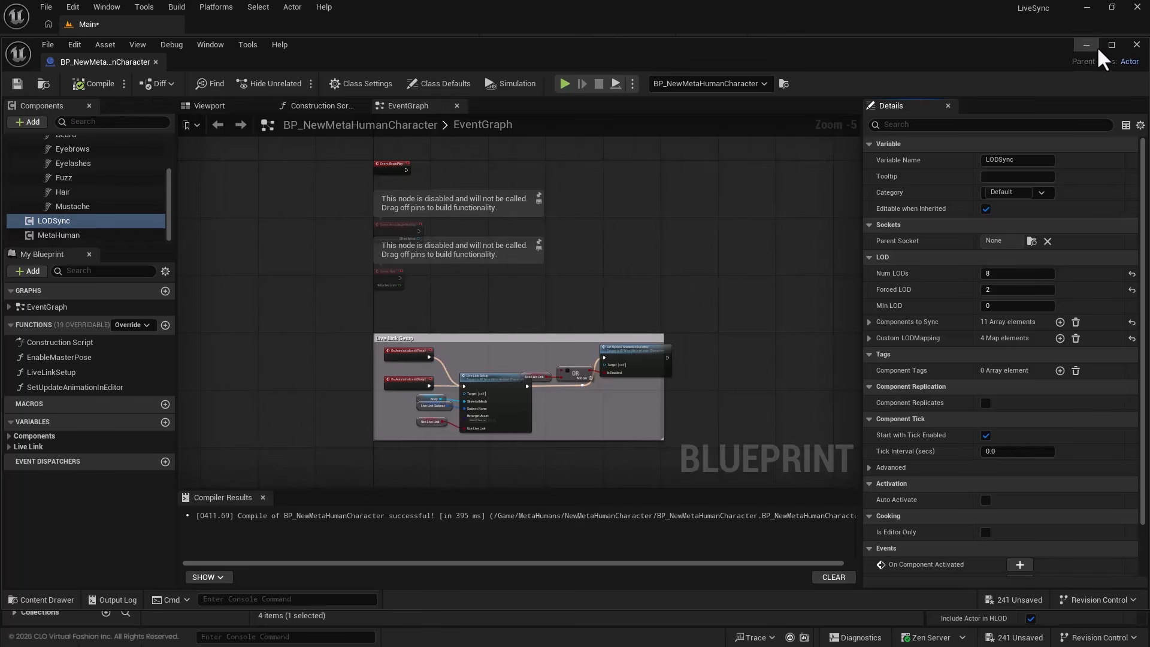
left_click(1136, 44)
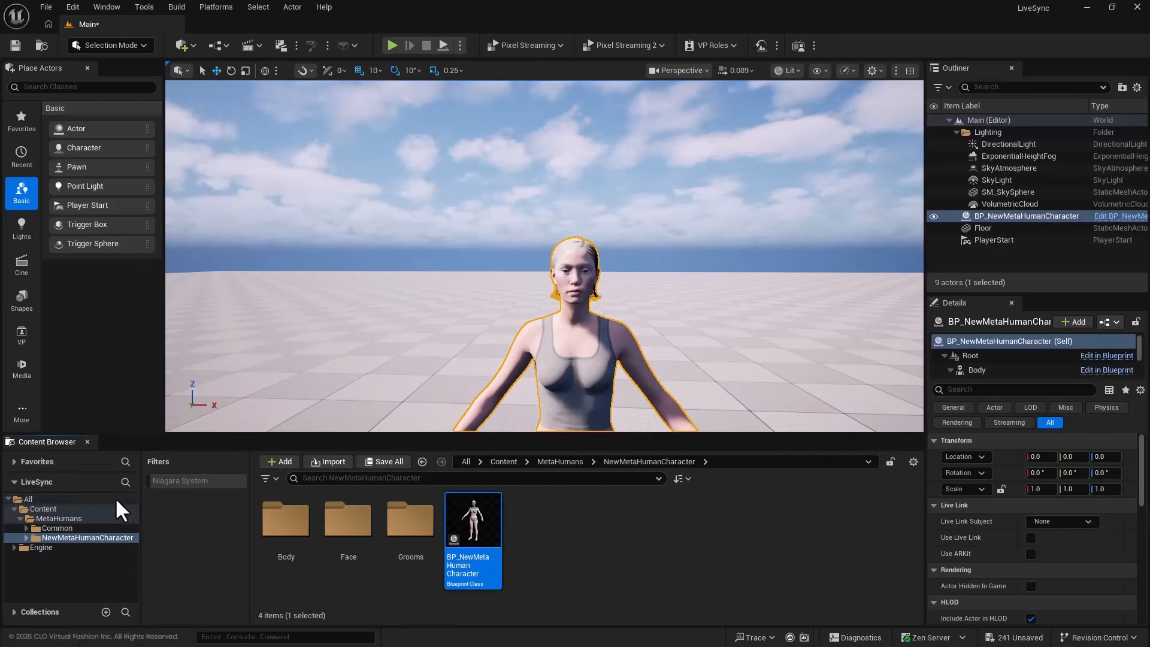
- Create a folder named Assets in the project's Content folder and open it
left_click(85, 511)
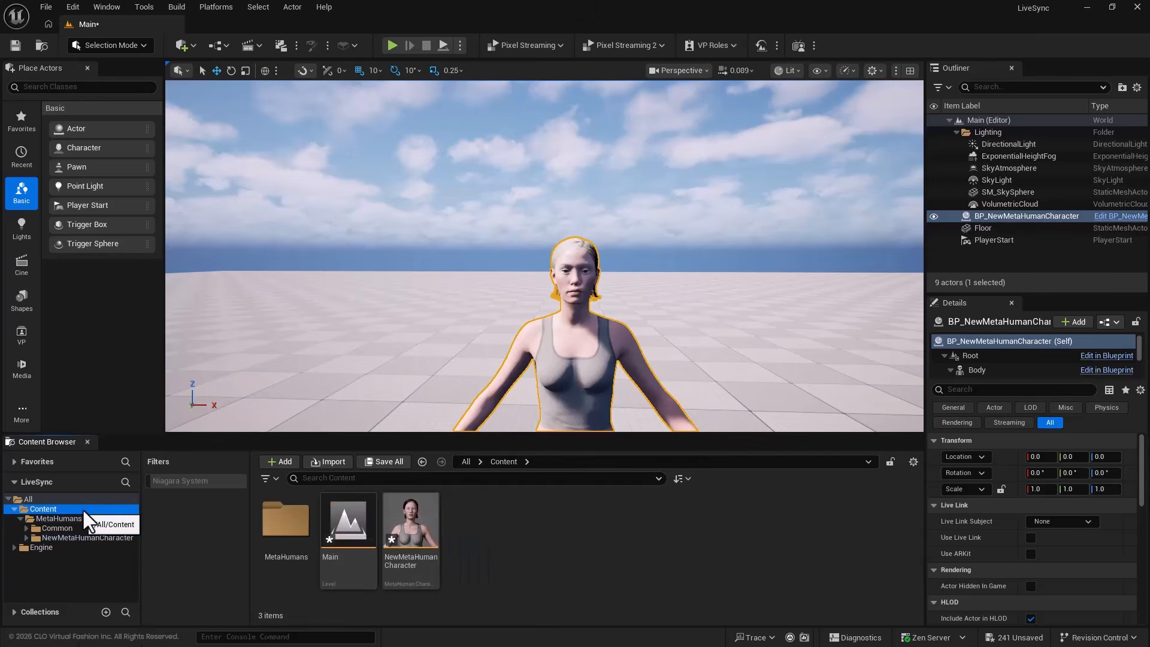
right_click(458, 548)
left_click(565, 103)
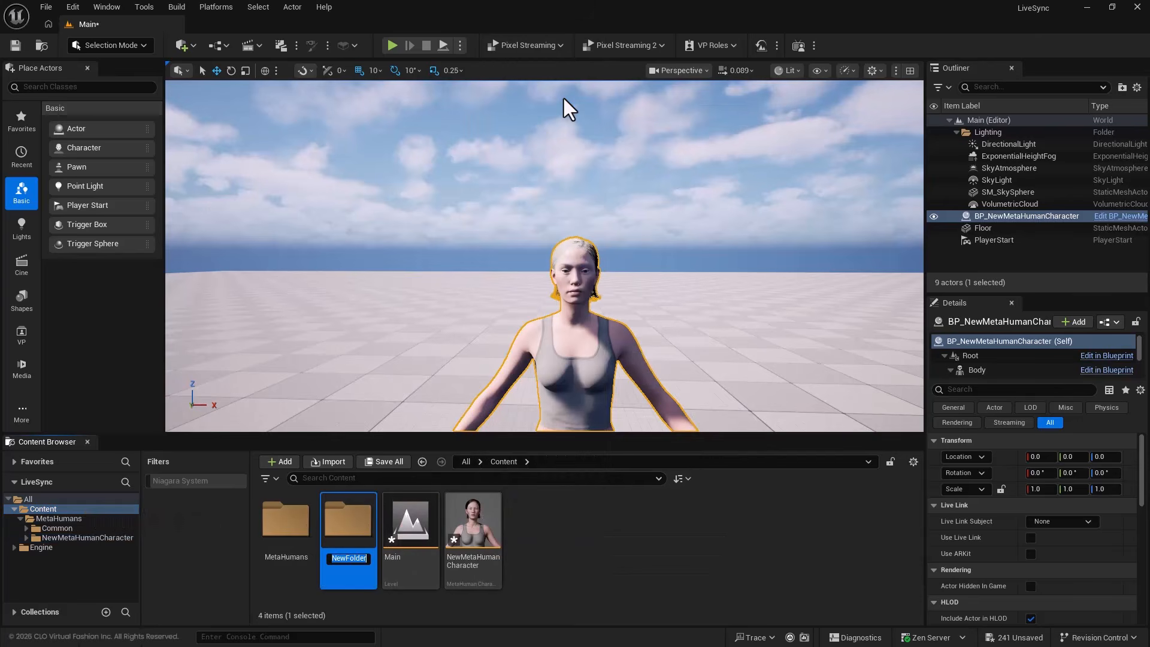
type("Assets")
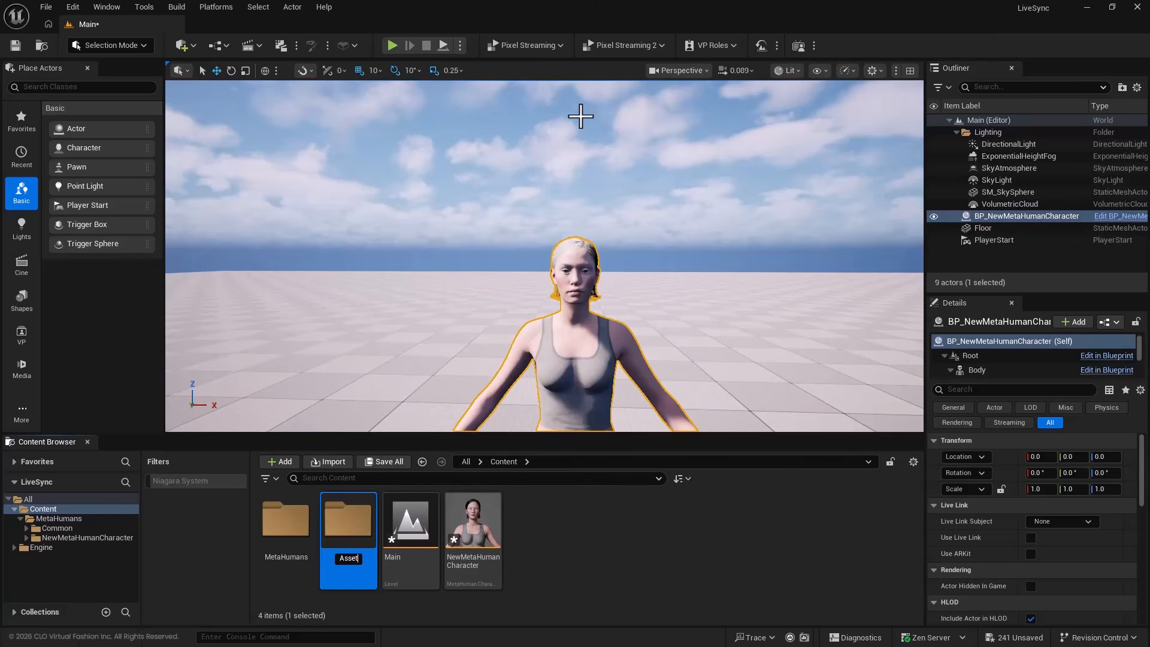
key("Return")
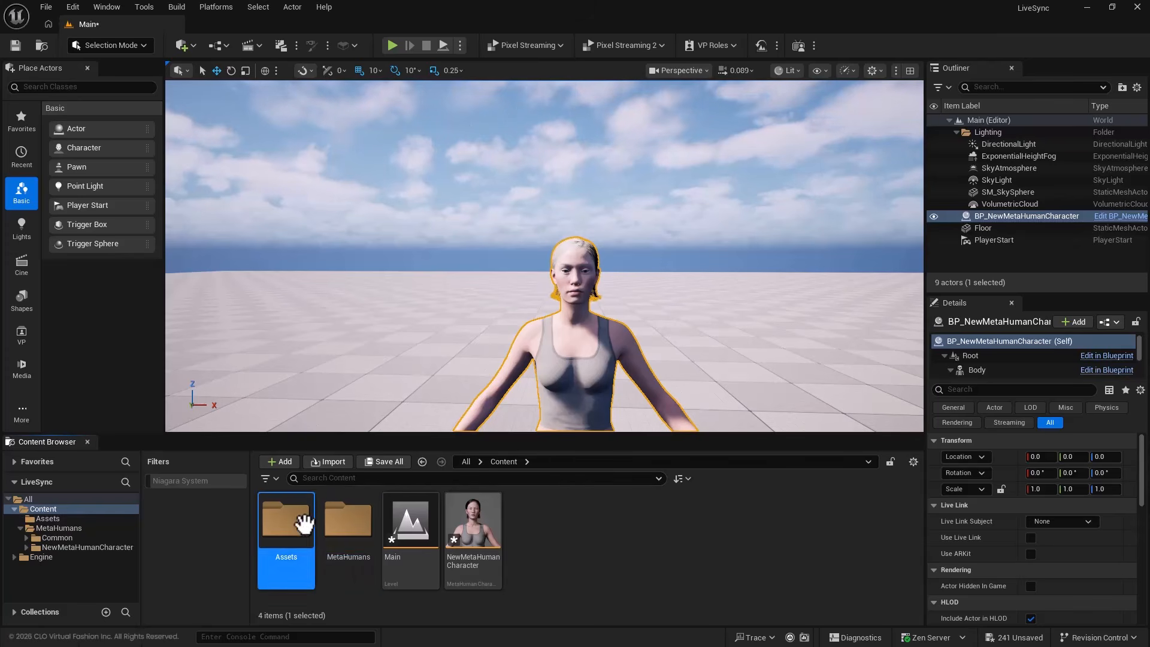
double_click(299, 521)
- Import backdrop.obj from the assets subfolder of the desktop's LiveSync folder into the Assets folder with the default import settings
key("super+e")
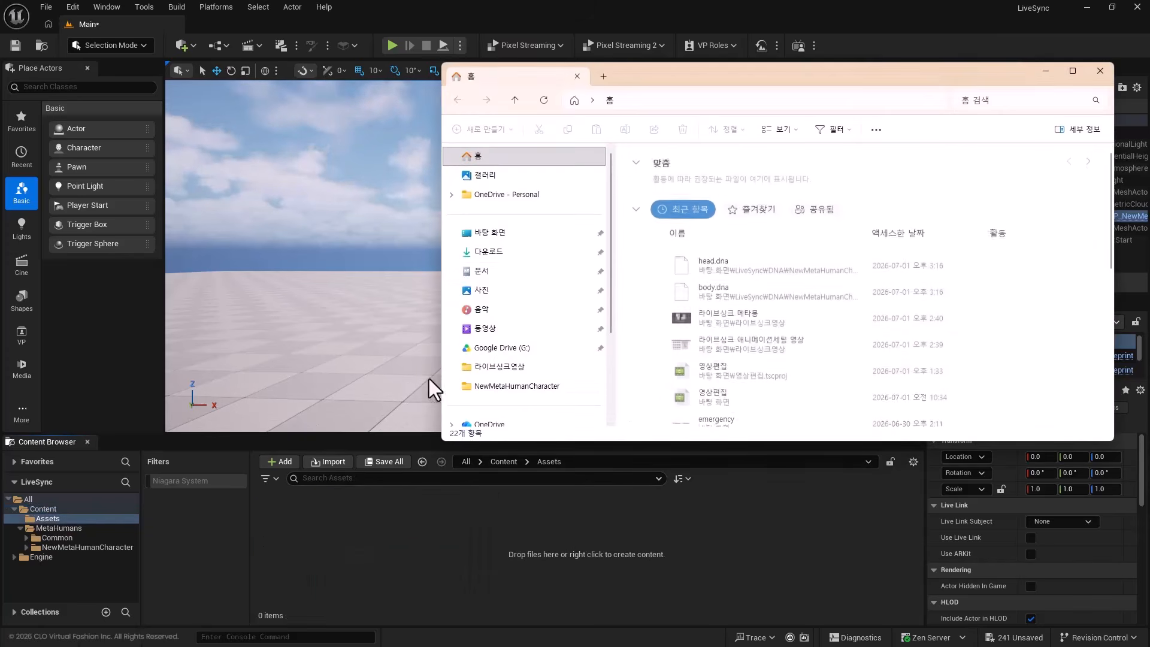
left_click(521, 232)
double_click(659, 193)
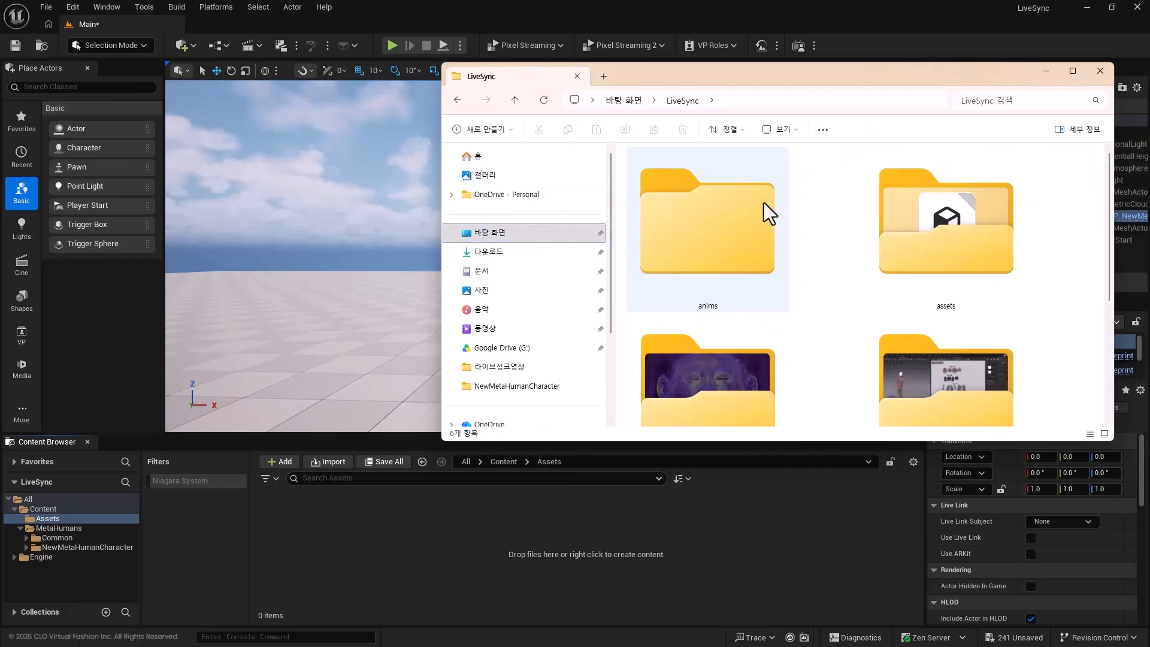
double_click(764, 203)
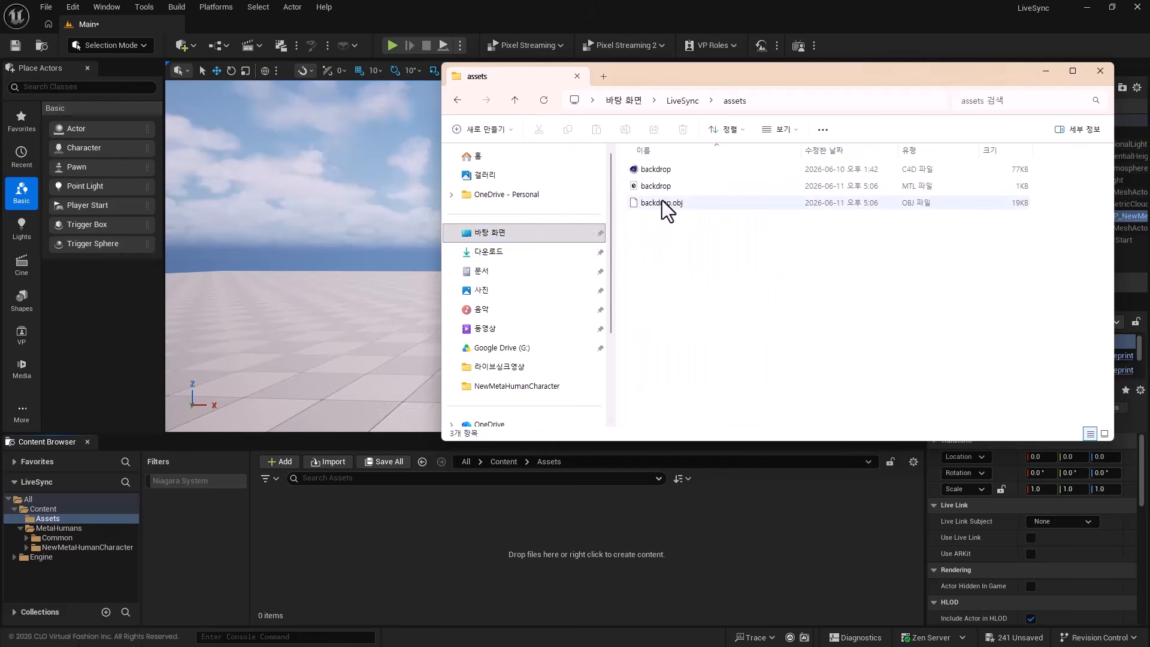
left_click_drag(661, 203, 442, 516)
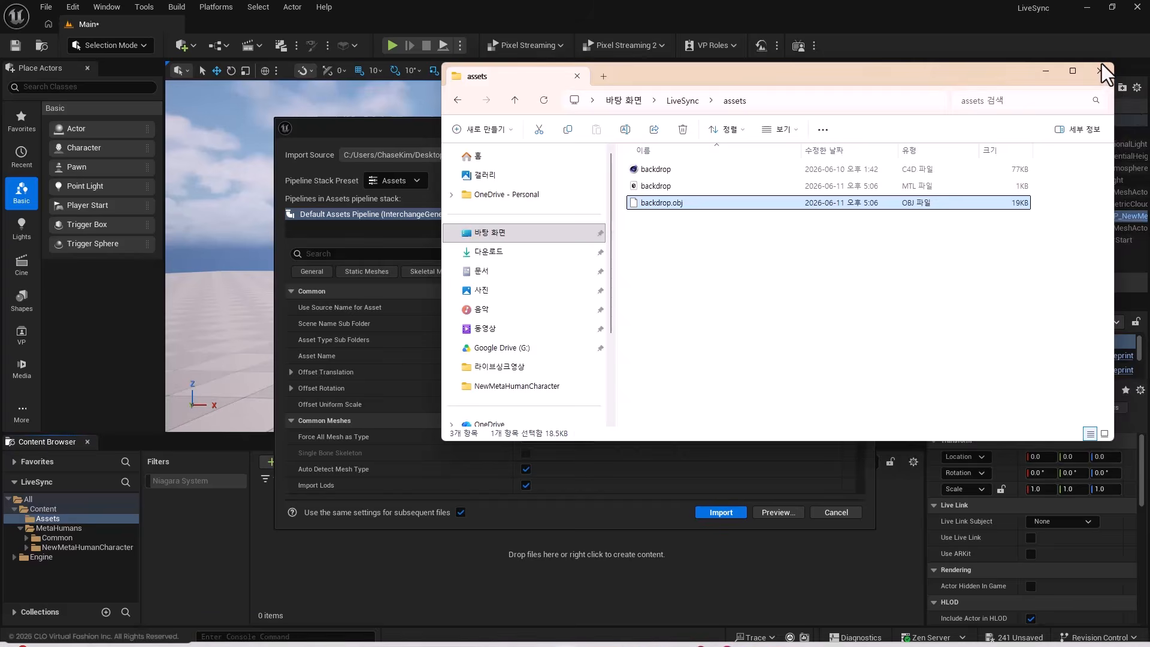
left_click(1131, 72)
left_click(720, 512)
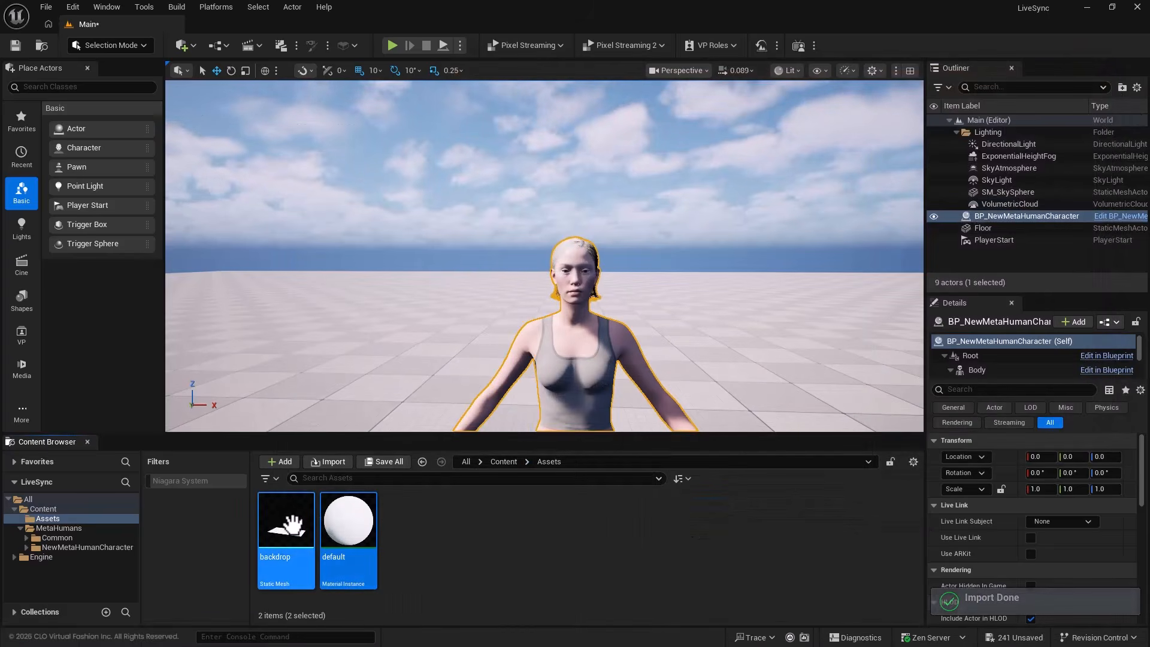
- Place the backdrop mesh in the level at the origin and rotate it 180° in yaw
left_click_drag(286, 521, 398, 336)
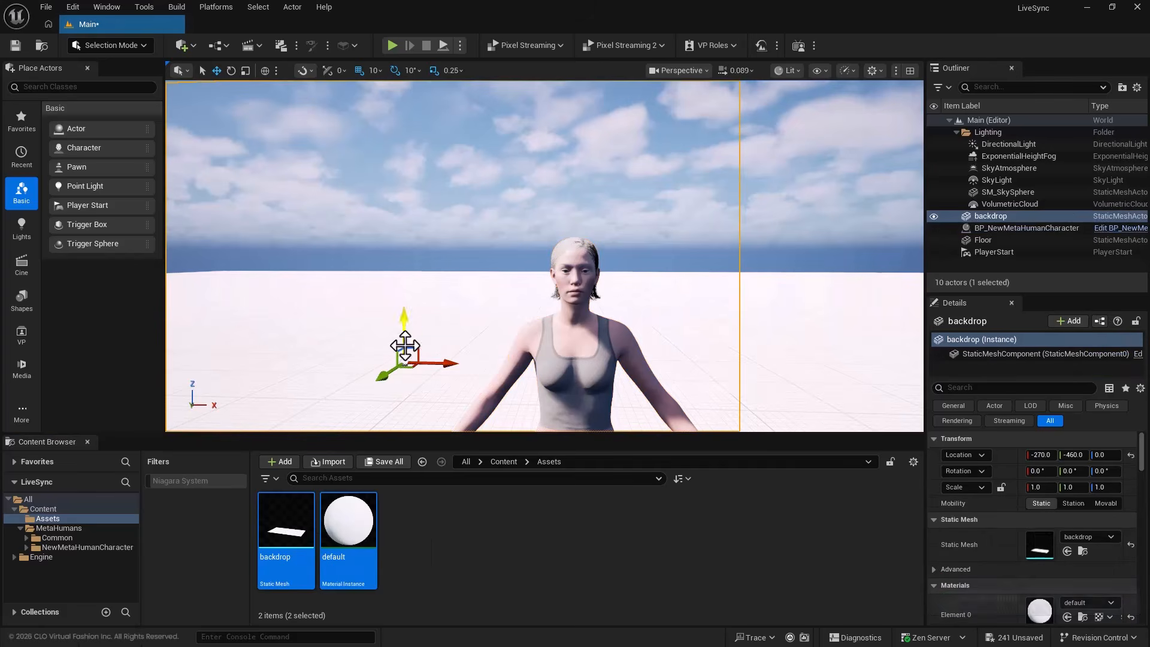
left_click(1129, 455)
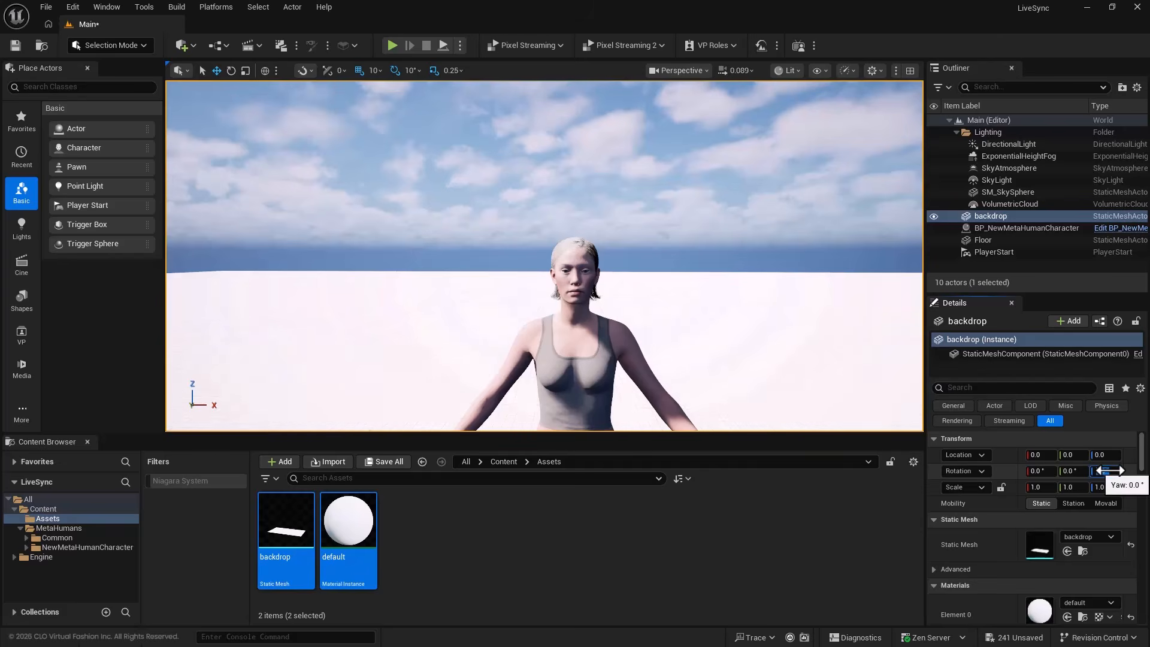
left_click(1109, 470)
type("180")
key("Return")
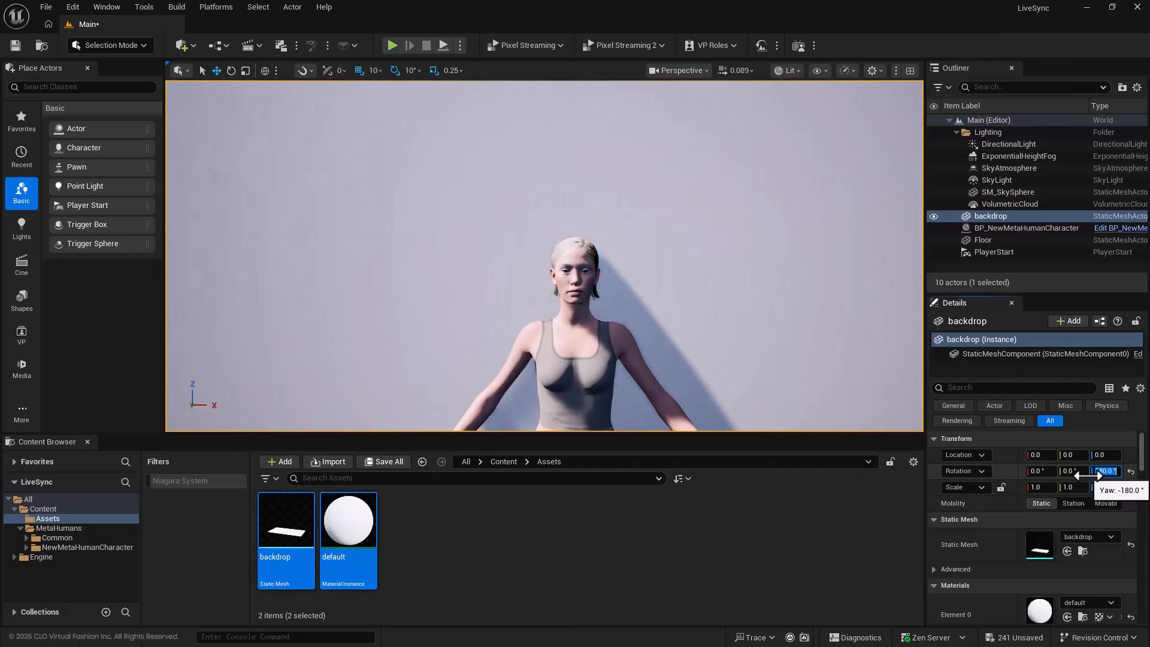
left_click(1042, 486)
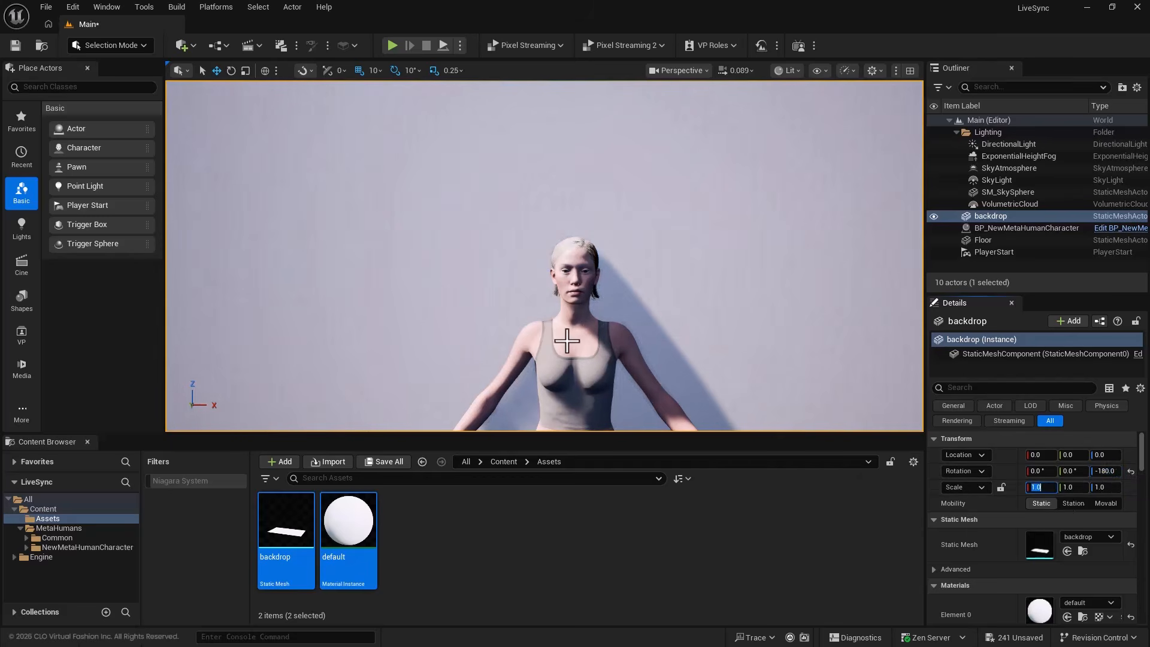
- Set the backdrop's location to Y -250 and Z 228 so it stands behind and beneath the MetaHuman
scroll(565, 334, "down", 3)
scroll(572, 342, "down", 2)
left_click(1102, 455)
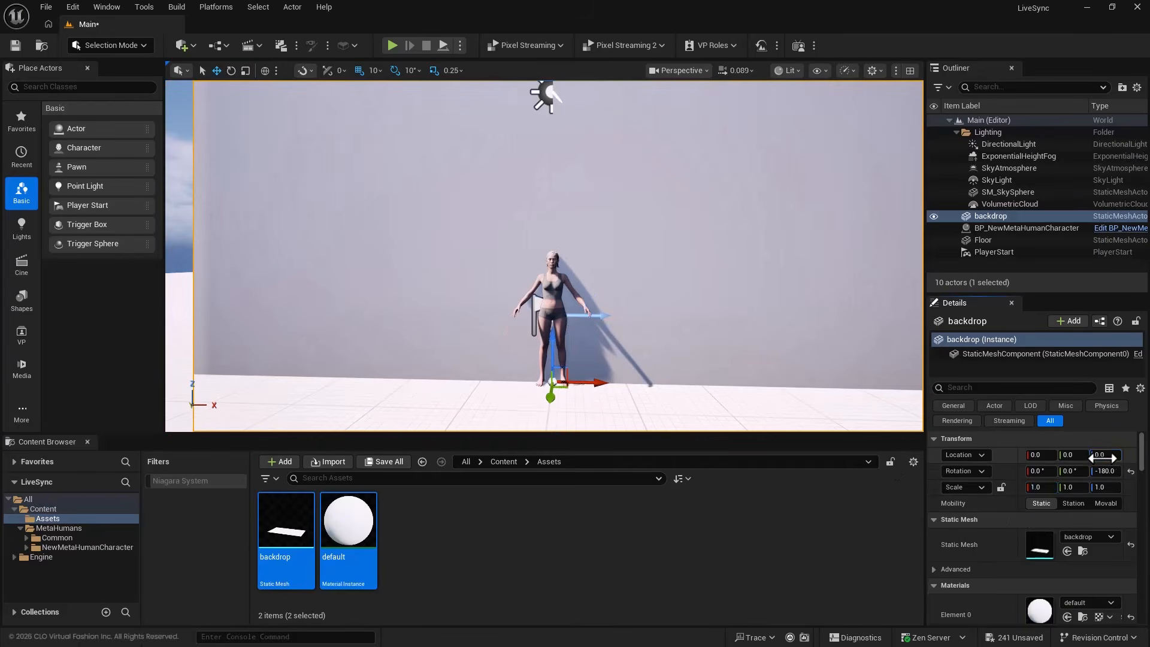
type("228")
key("Return")
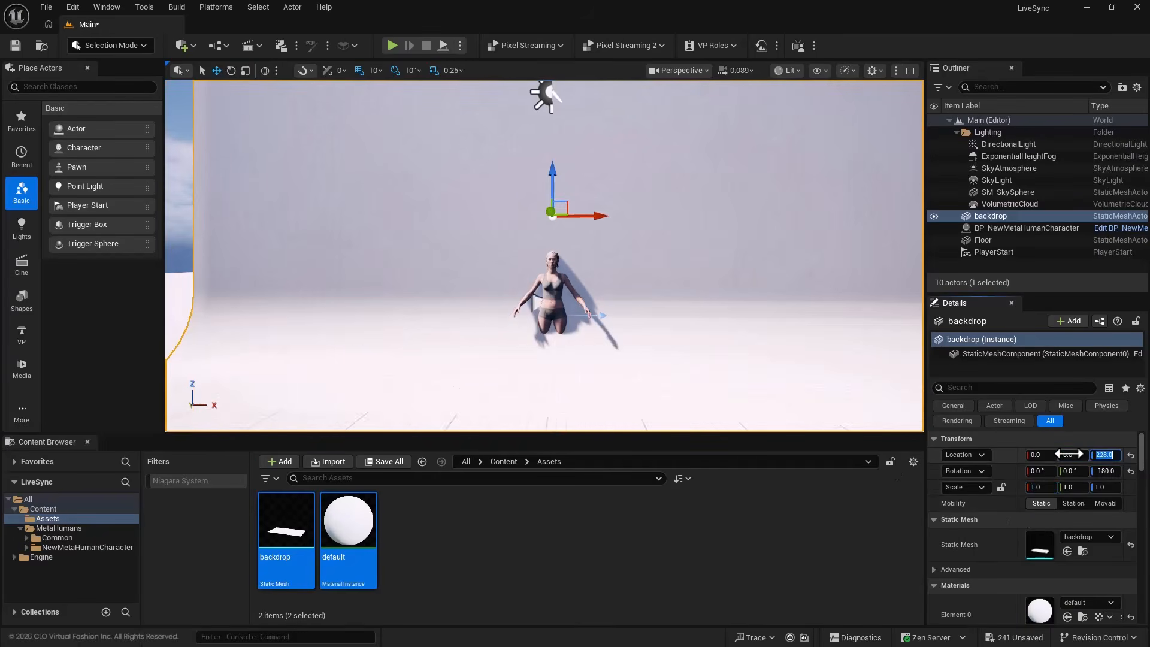
left_click_drag(1073, 455, 1017, 454)
type("-250")
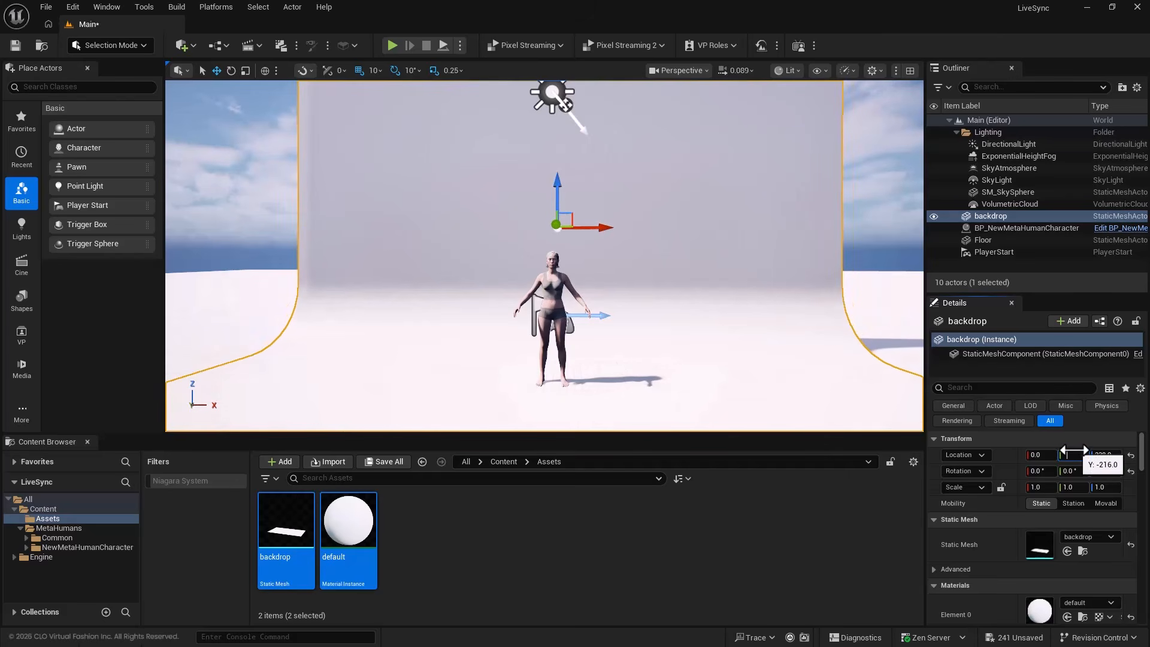
key("Return")
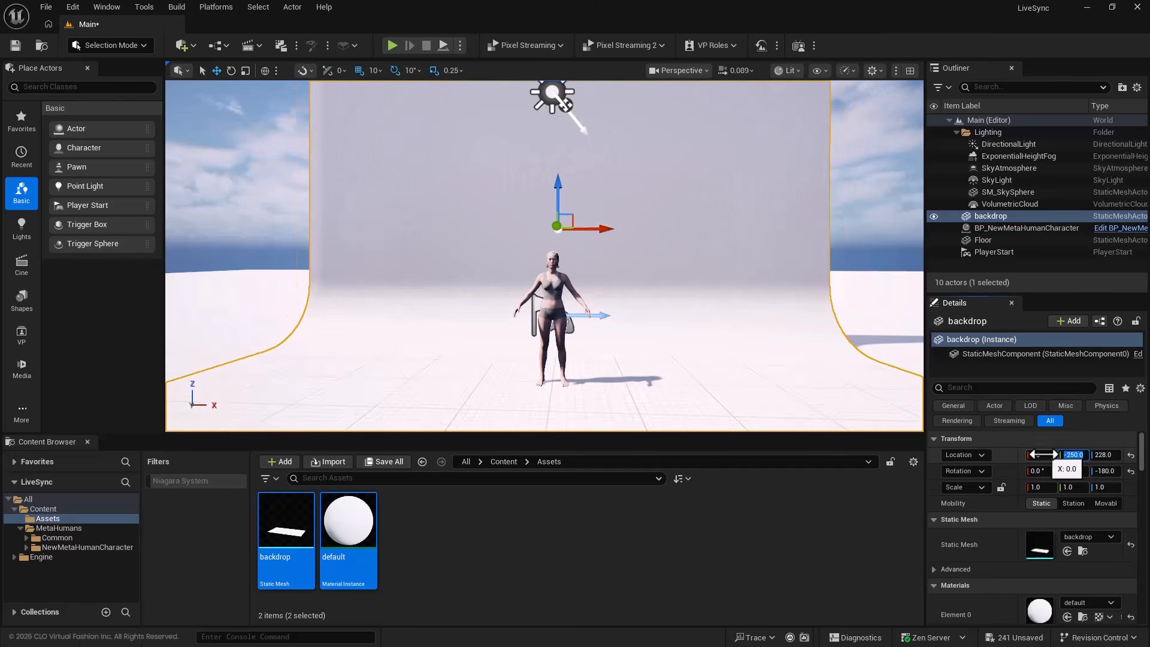
- Set the backdrop's X scale to 2.0 and return to the project's Content folder
left_click_drag(1036, 487, 1042, 484)
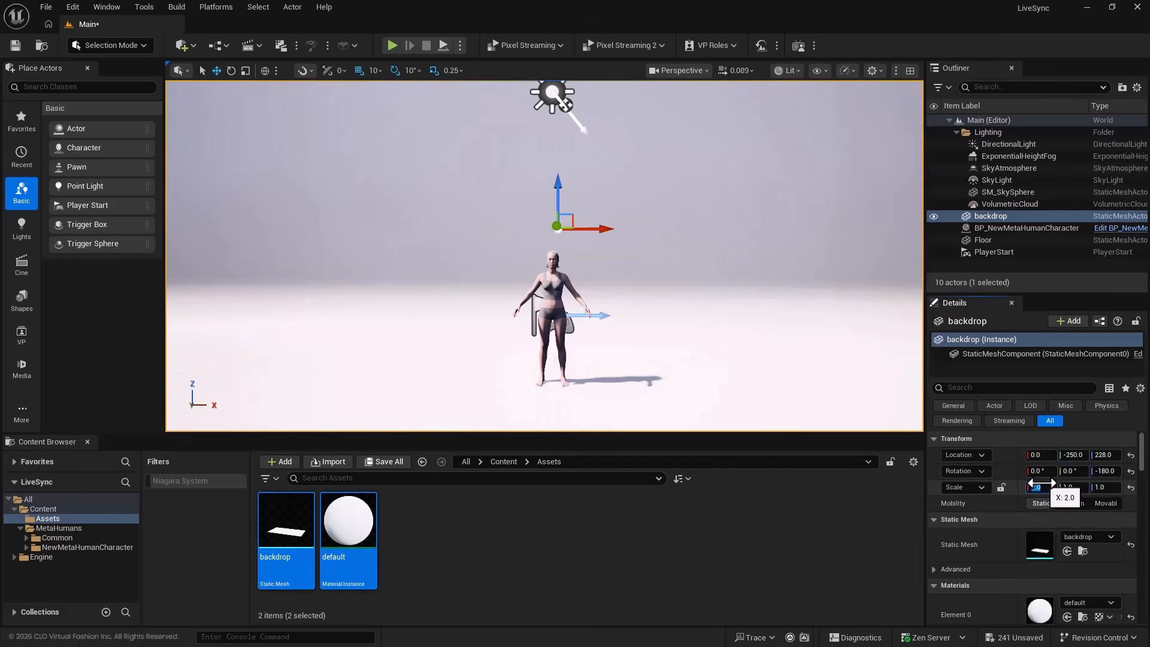
left_click(1041, 271)
left_click(503, 461)
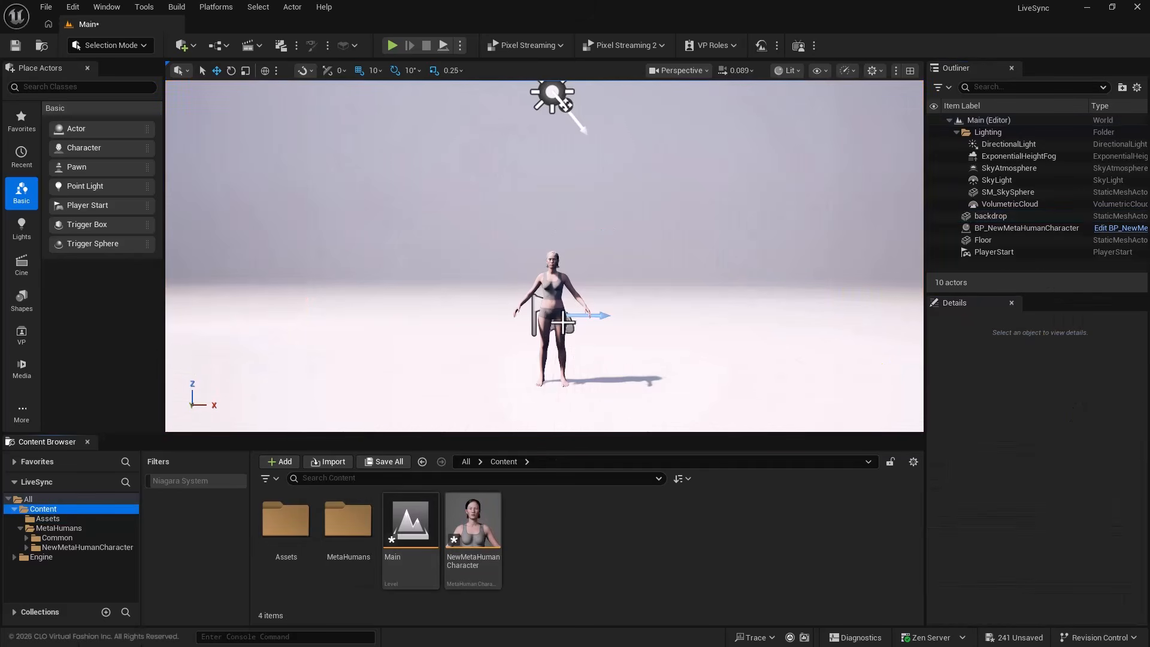
- Add a Cine Camera Actor with the 16:9 DSLR filmback and the 85mm Prime f/1.8 lens
left_click(195, 46)
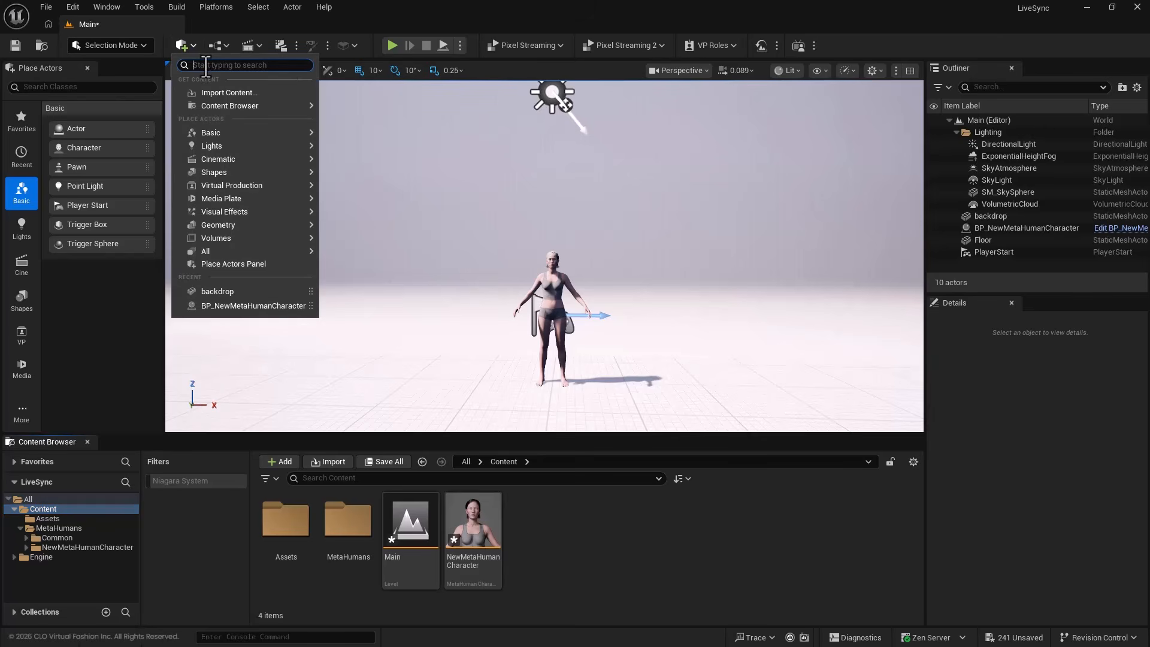
type("cine")
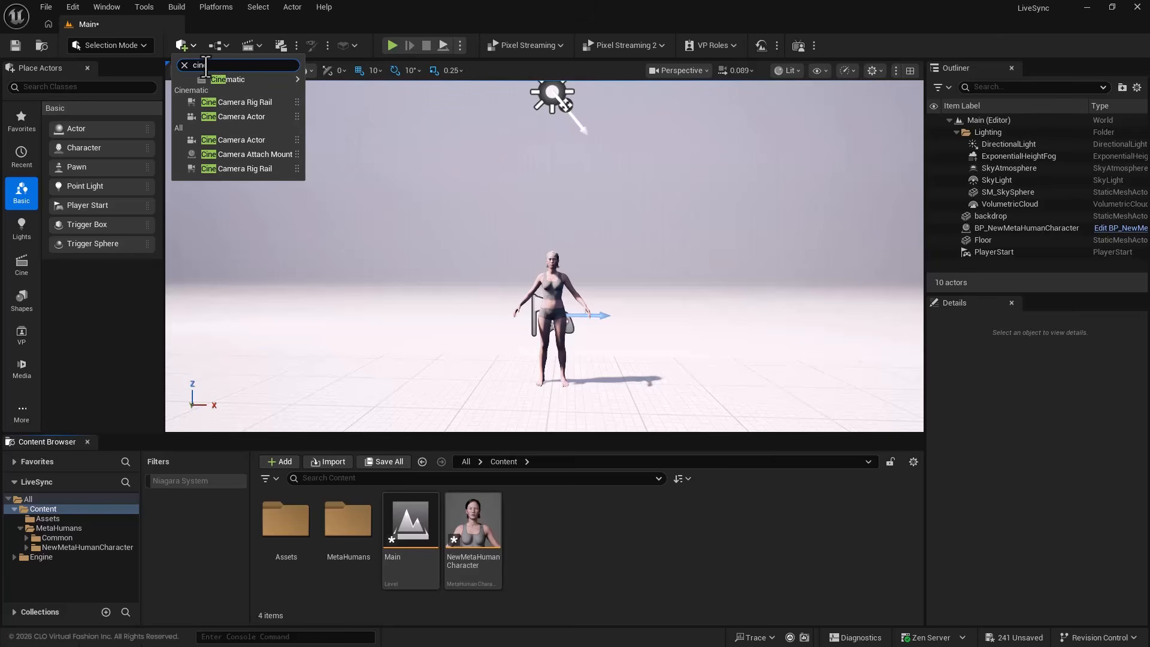
left_click(231, 116)
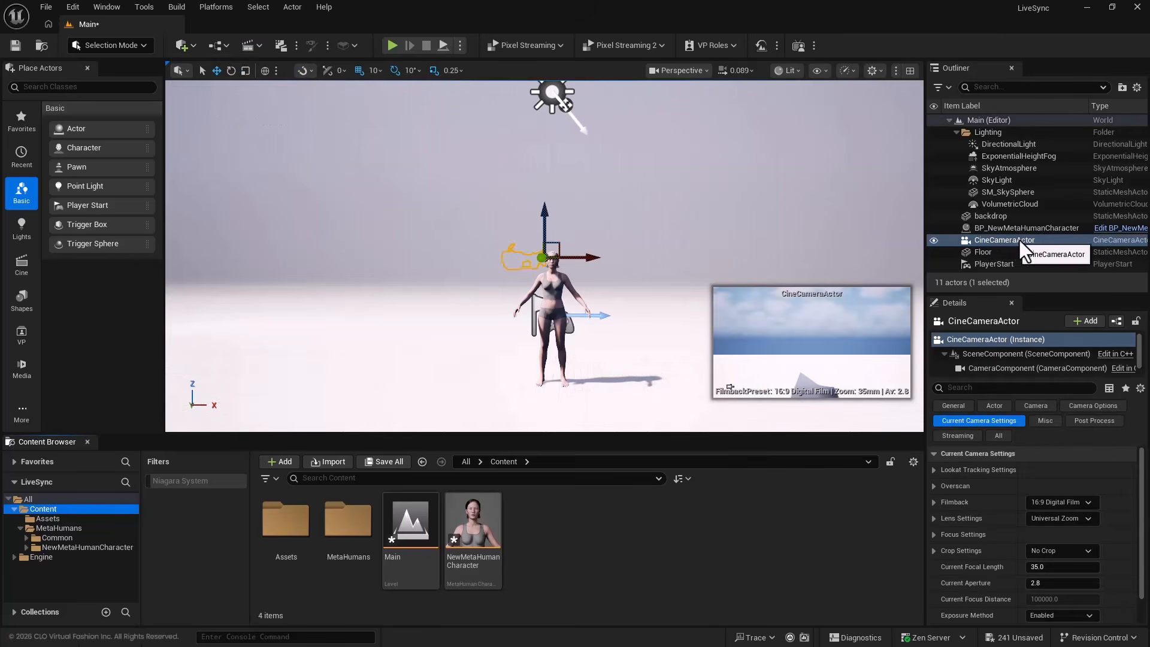
left_click(1086, 502)
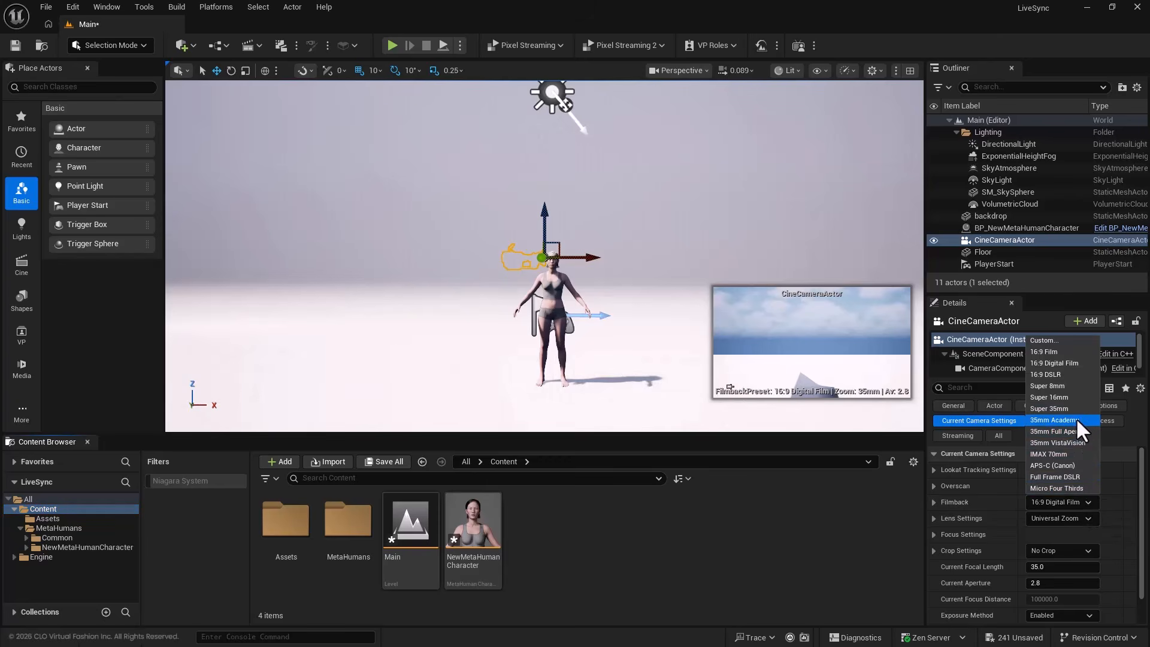
left_click(1065, 372)
left_click(1072, 516)
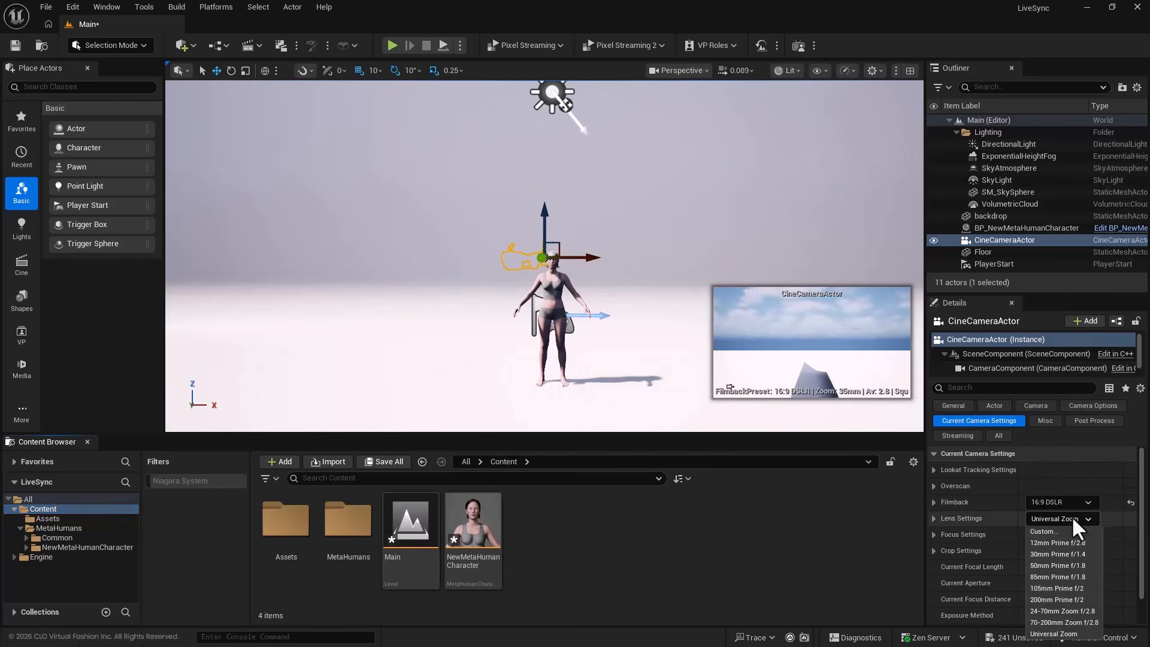
left_click(1064, 574)
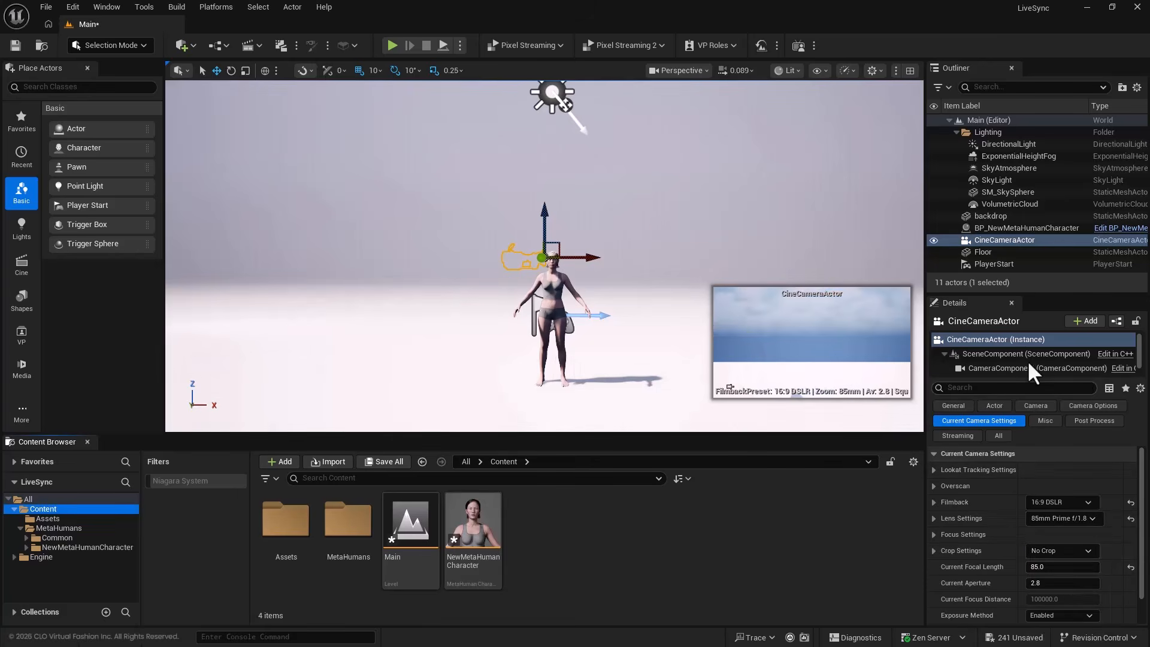
- Reset the cine camera's location to the origin and set its yaw rotation to -90°
left_click(1023, 243)
left_click(952, 406)
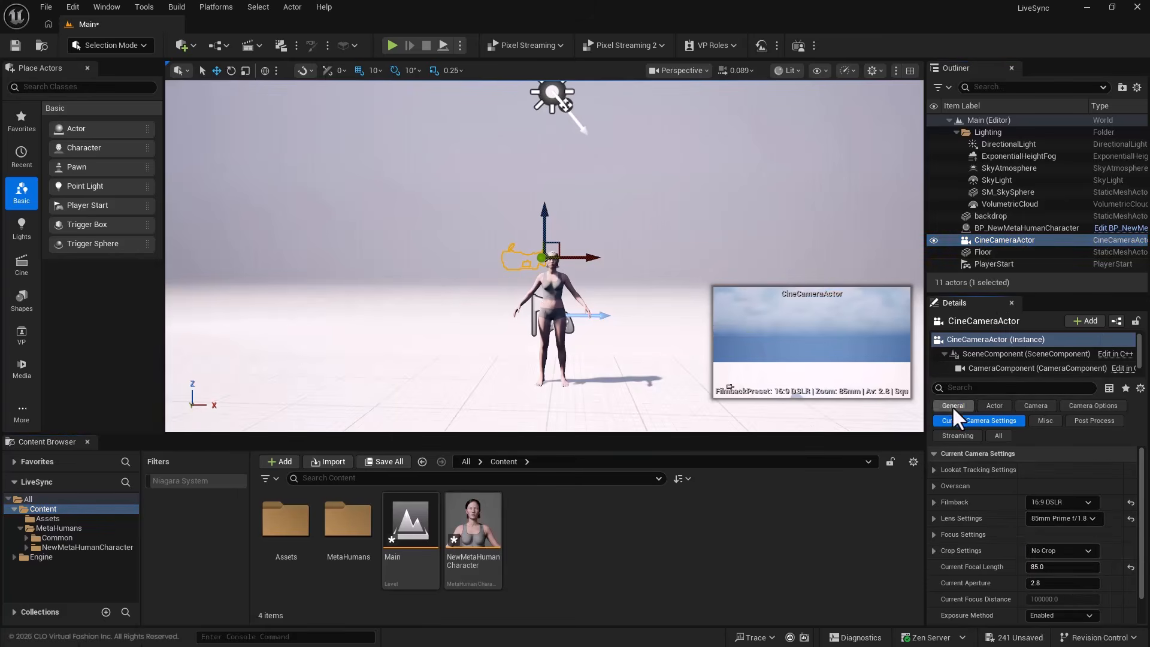
left_click(1140, 471)
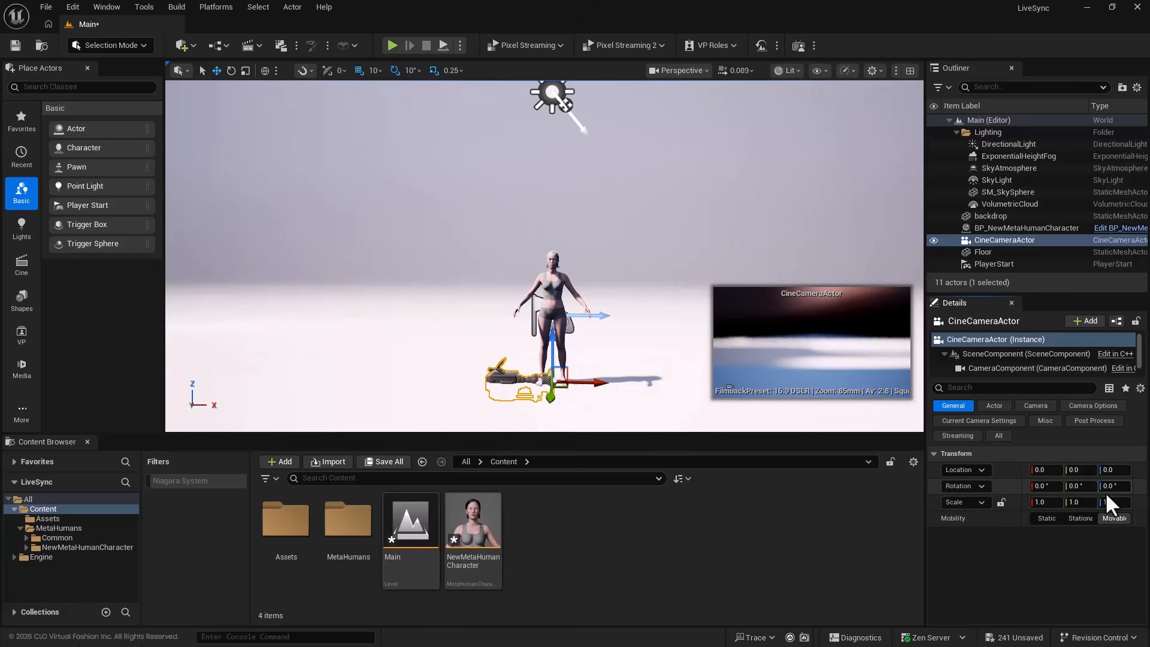
left_click_drag(1116, 487, 1105, 487)
left_click(1140, 487)
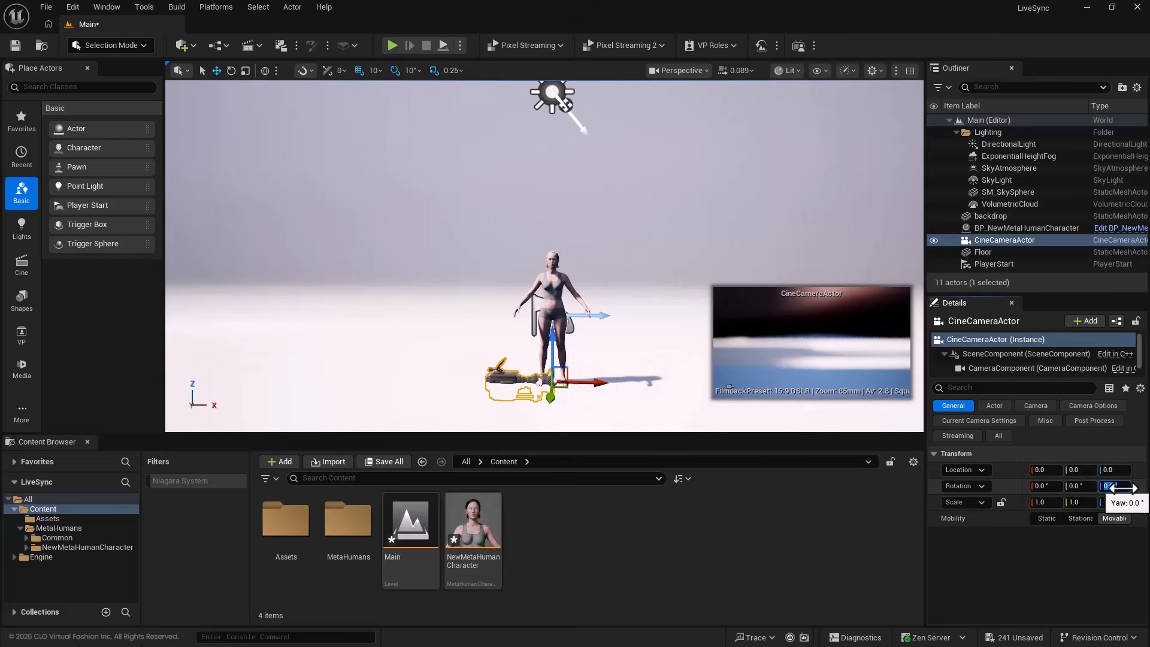
left_click(1123, 488)
type("-90")
key("Return")
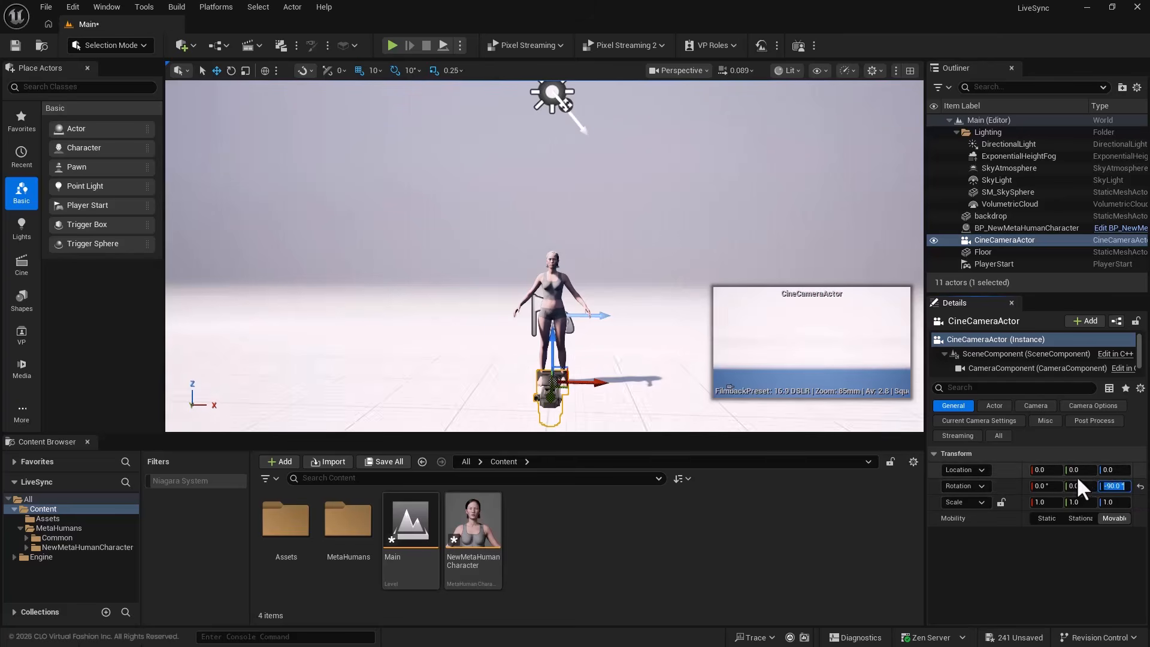
- Move the cine camera to Y 194 and Z 160 so it frames the MetaHuman's head and shoulders
left_click_drag(1079, 470, 1145, 471)
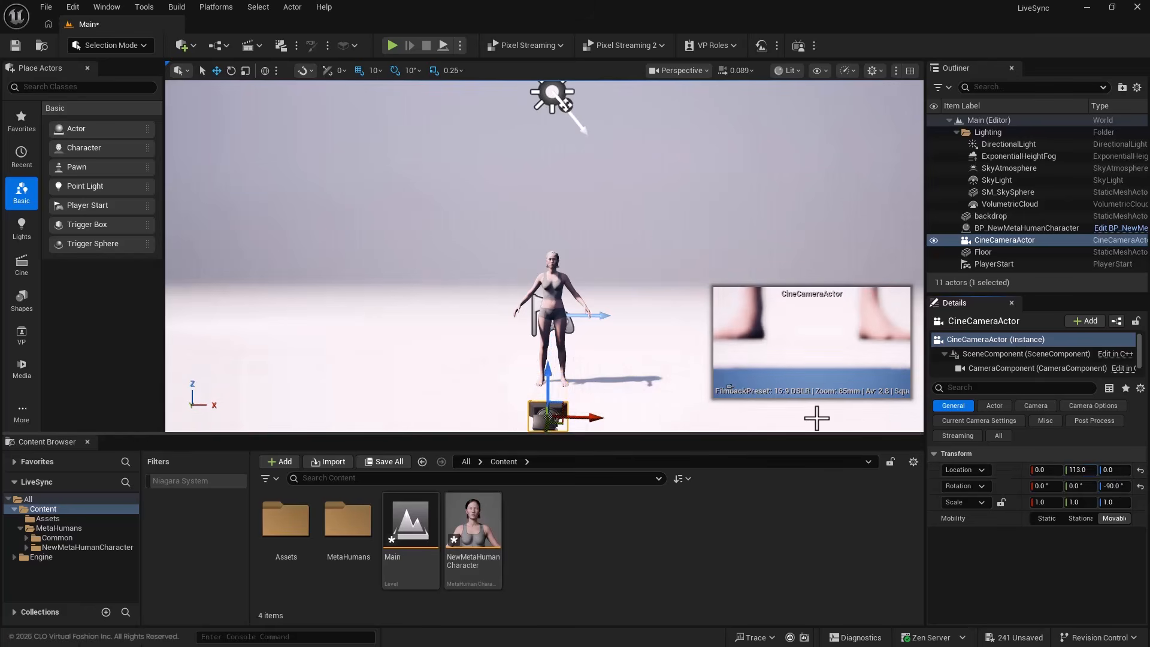
left_click_drag(547, 374, 554, 229)
left_click_drag(1079, 470, 1122, 470)
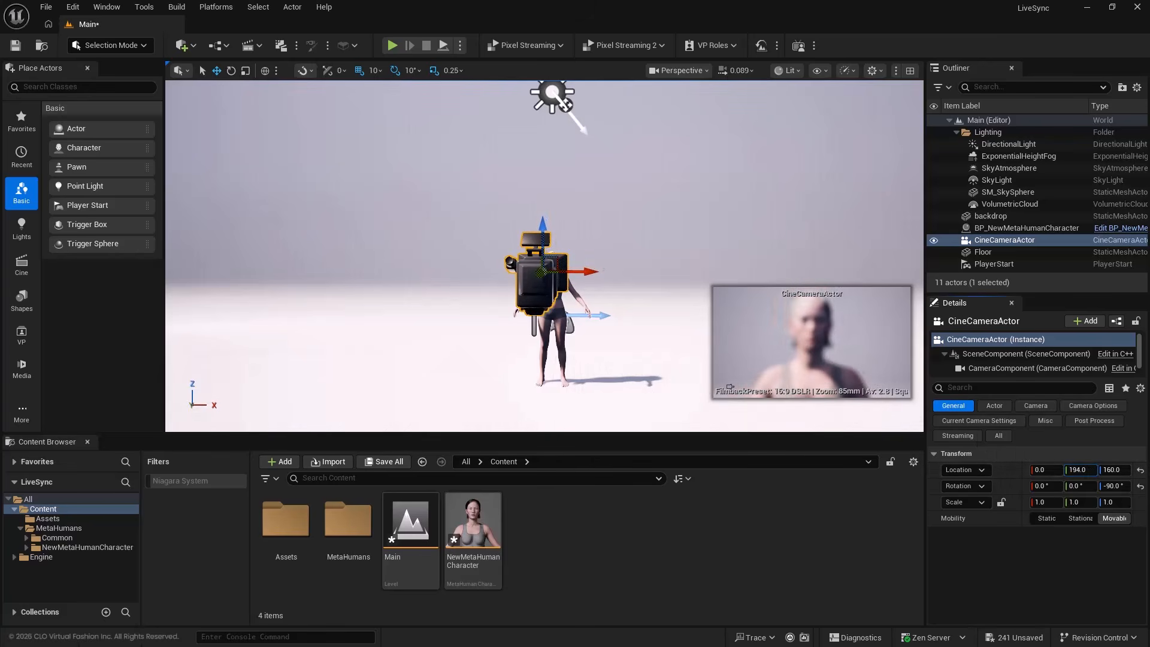
- Choose a different focus method in the cine camera's focus settings
left_click(1046, 227)
left_click(1048, 239)
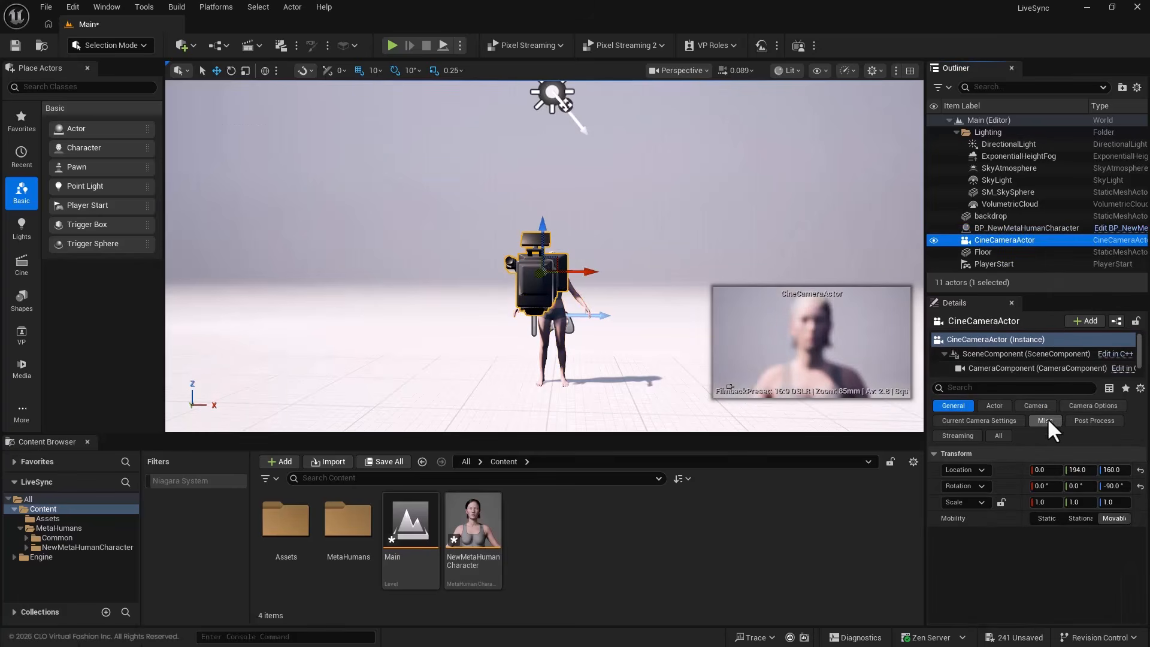
left_click(967, 420)
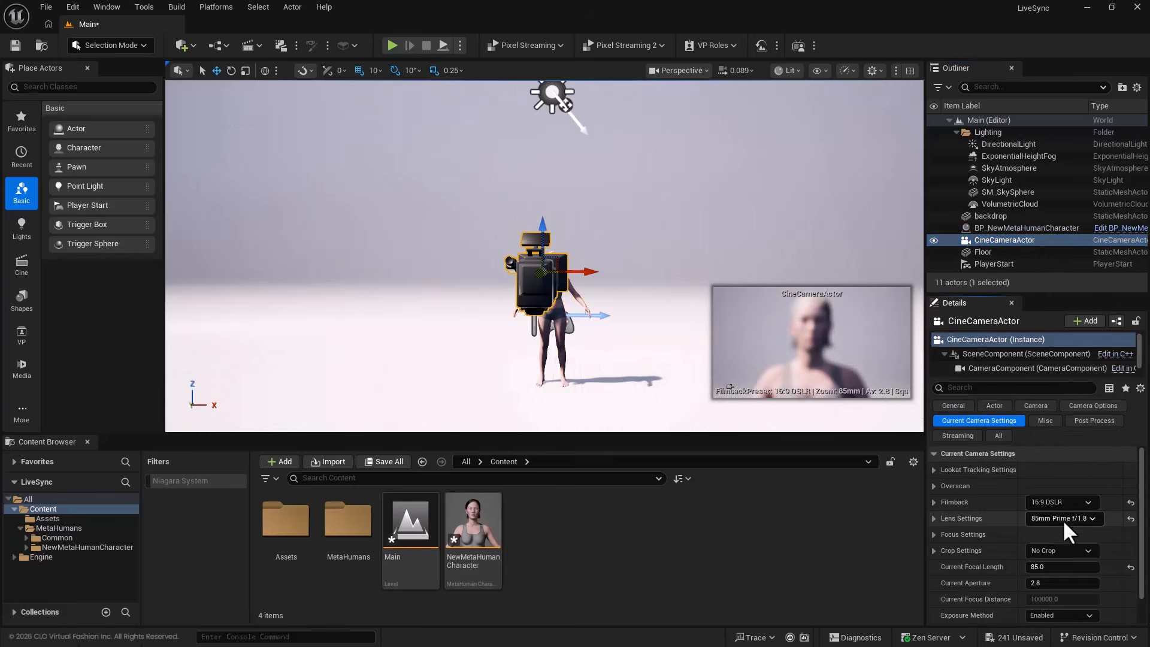
left_click(932, 534)
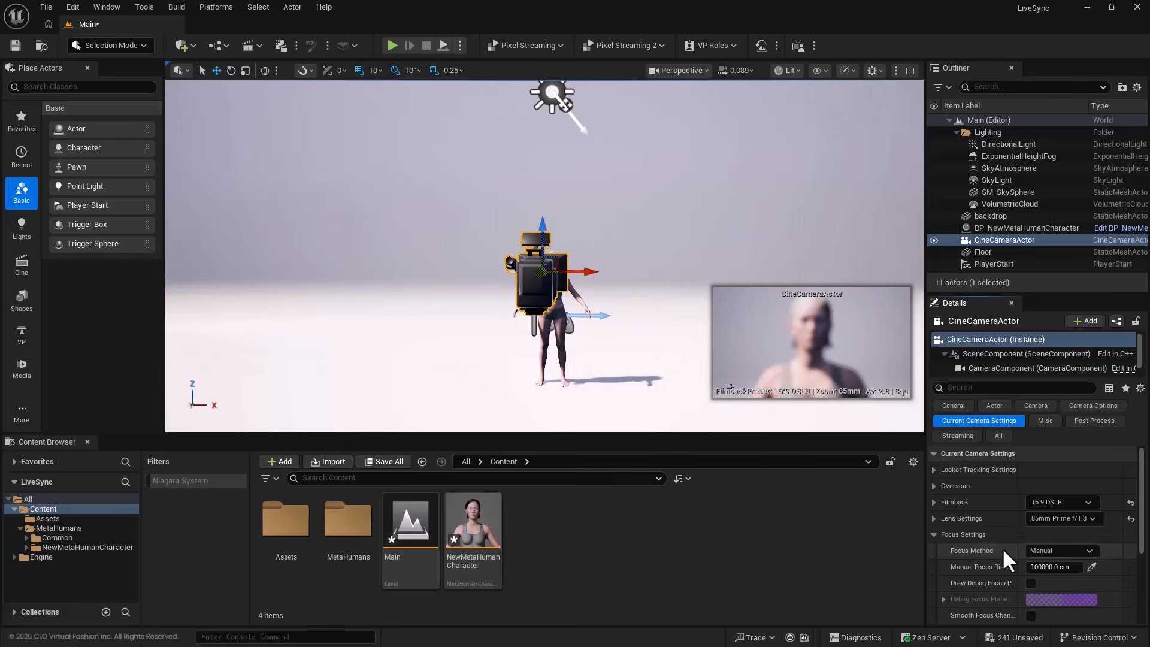
left_click(1057, 550)
left_click(1054, 582)
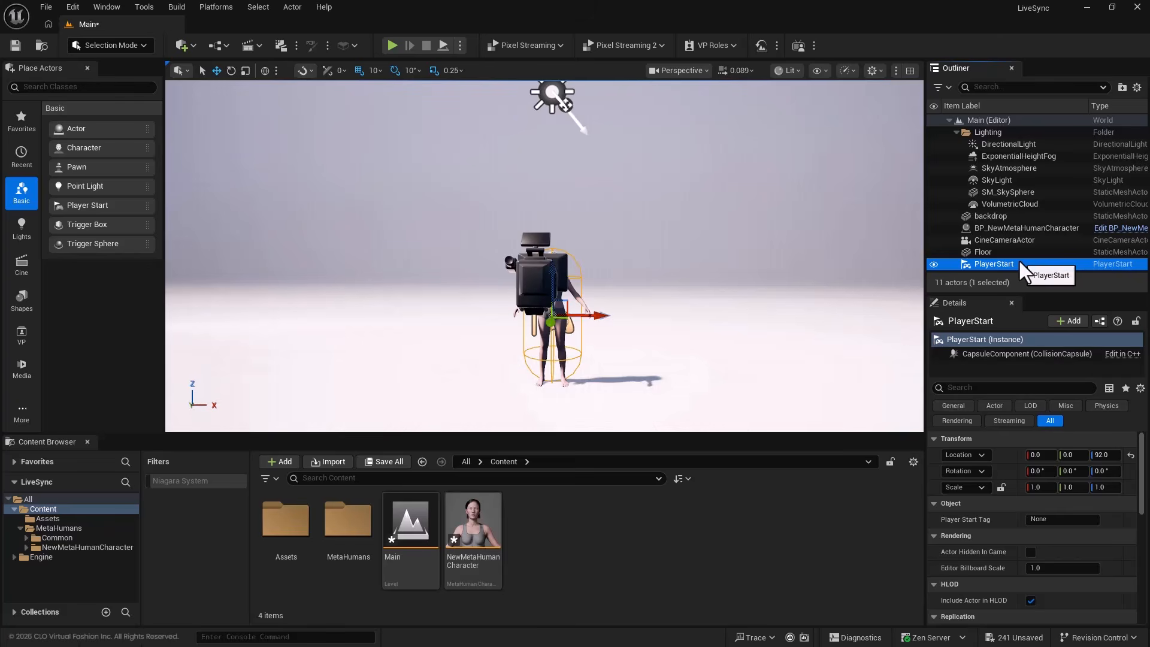
- Delete the PlayerStart and add an empty Actor placed at the world origin
key("Delete")
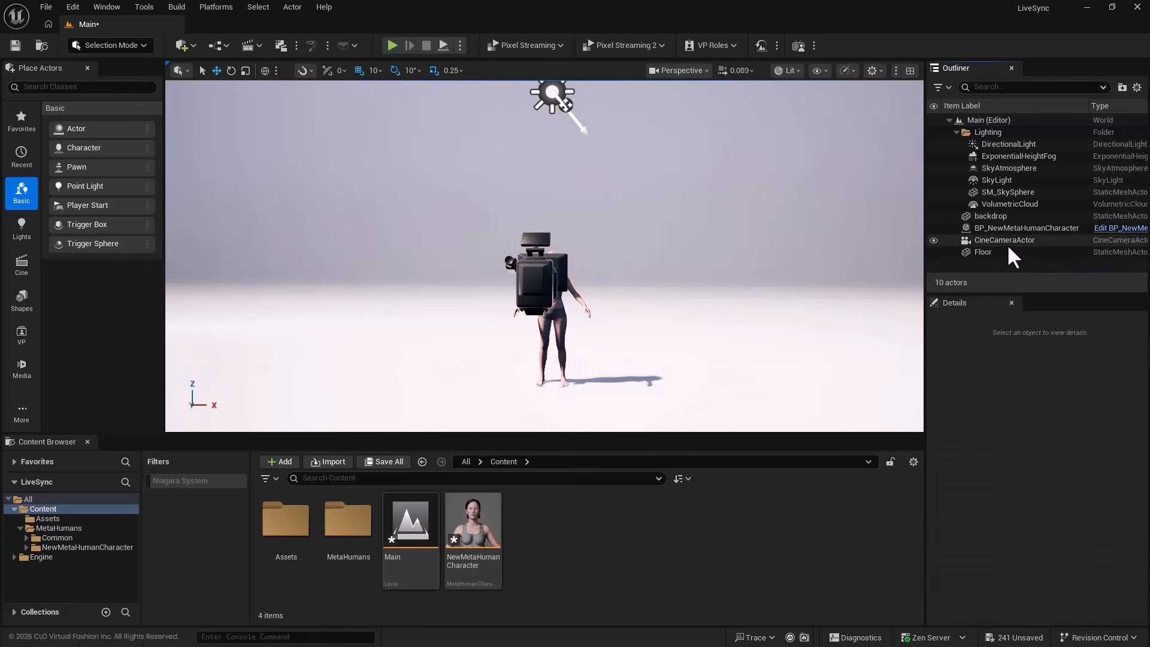
left_click(186, 45)
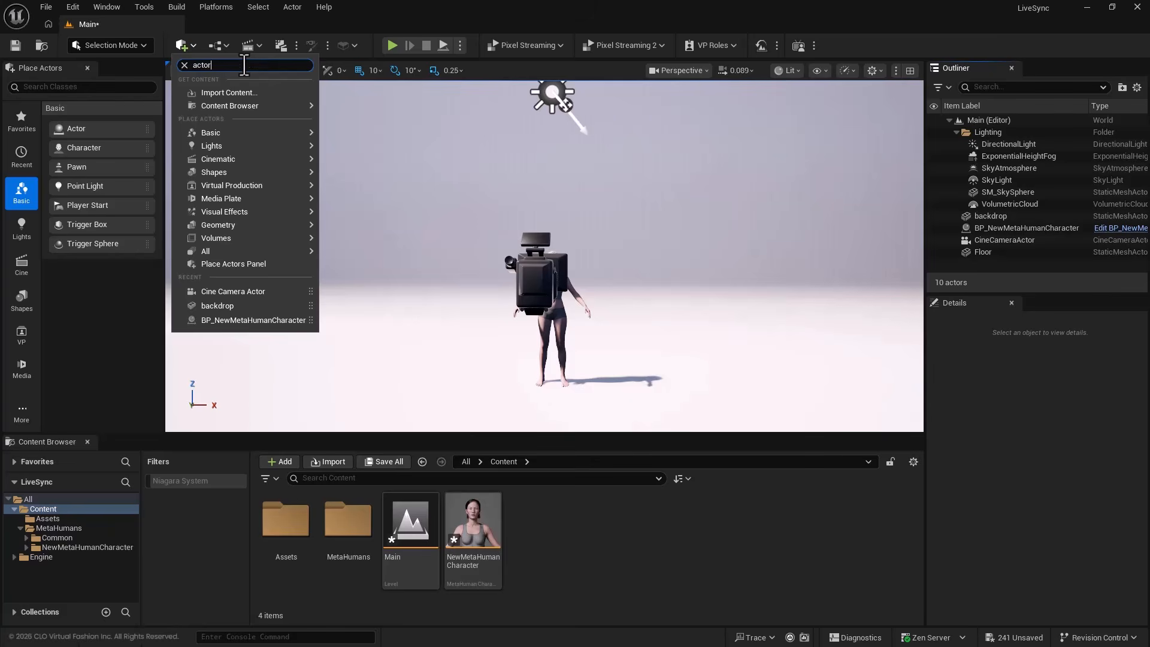
left_click(231, 109)
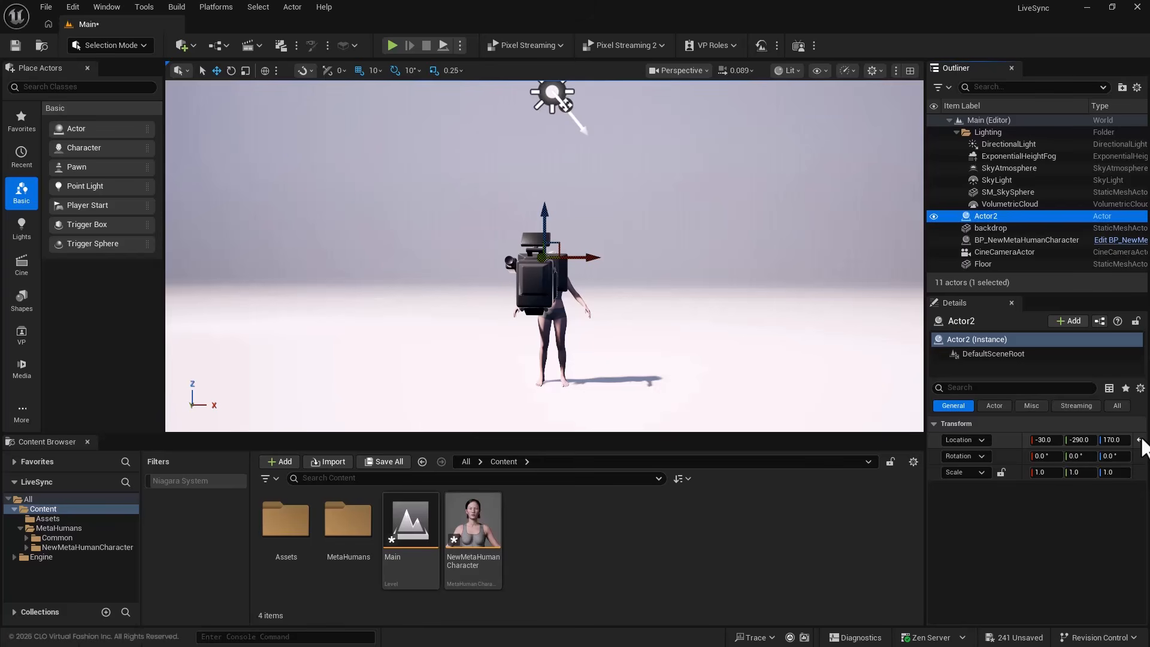
left_click(1139, 440)
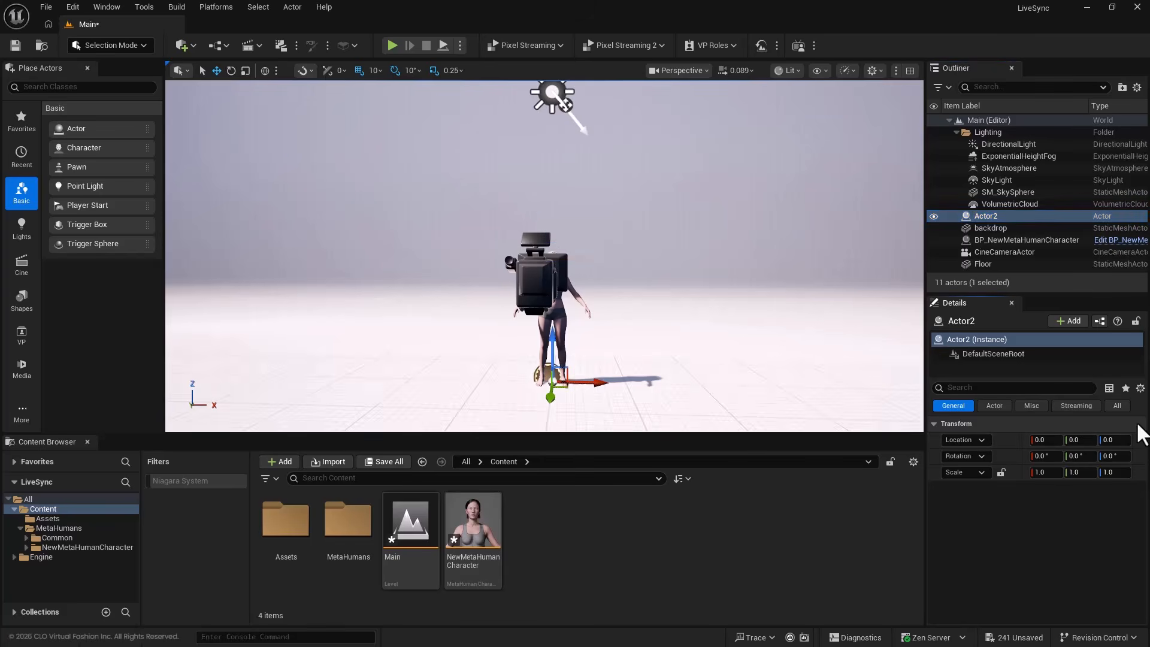
- Delete all six light, fog and sky actors in the Lighting folder, and move the empty Actor into that folder
left_click(997, 203)
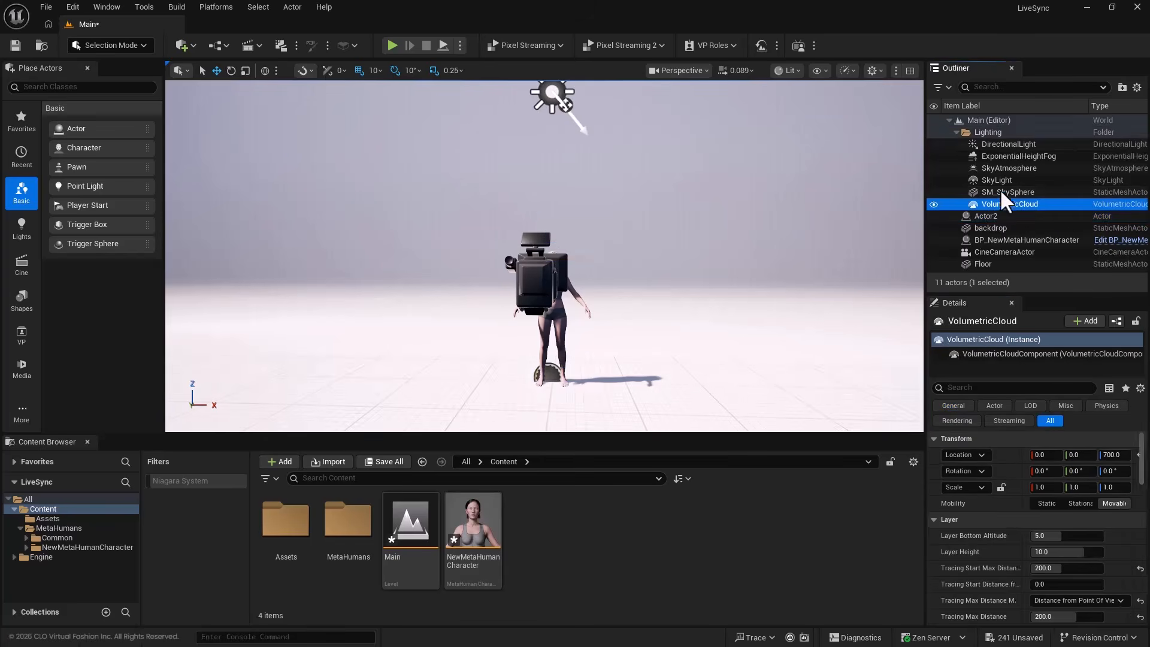
left_click(1003, 143, "shift")
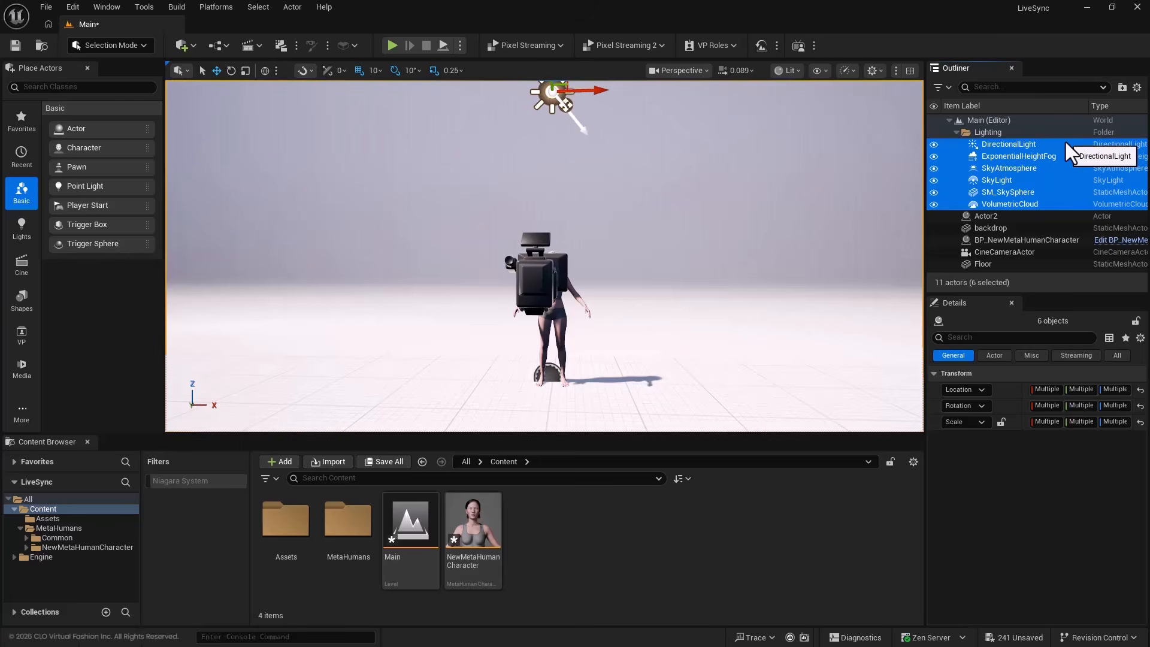
key("Delete")
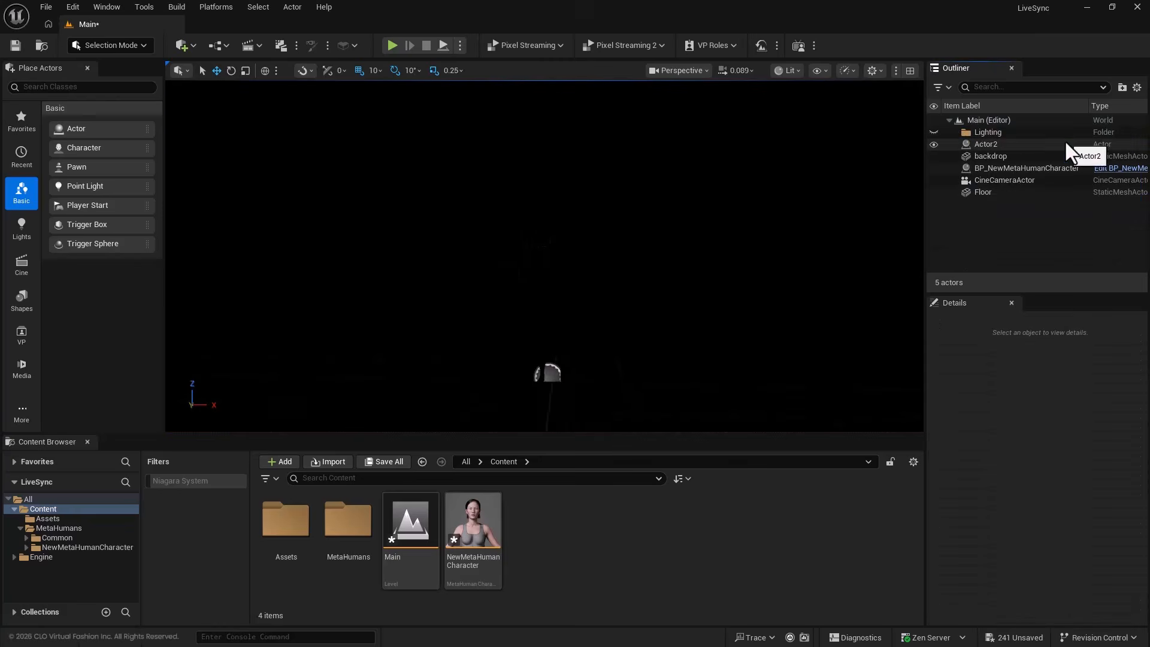
left_click(984, 144)
left_click_drag(983, 142, 977, 135)
left_click(977, 143)
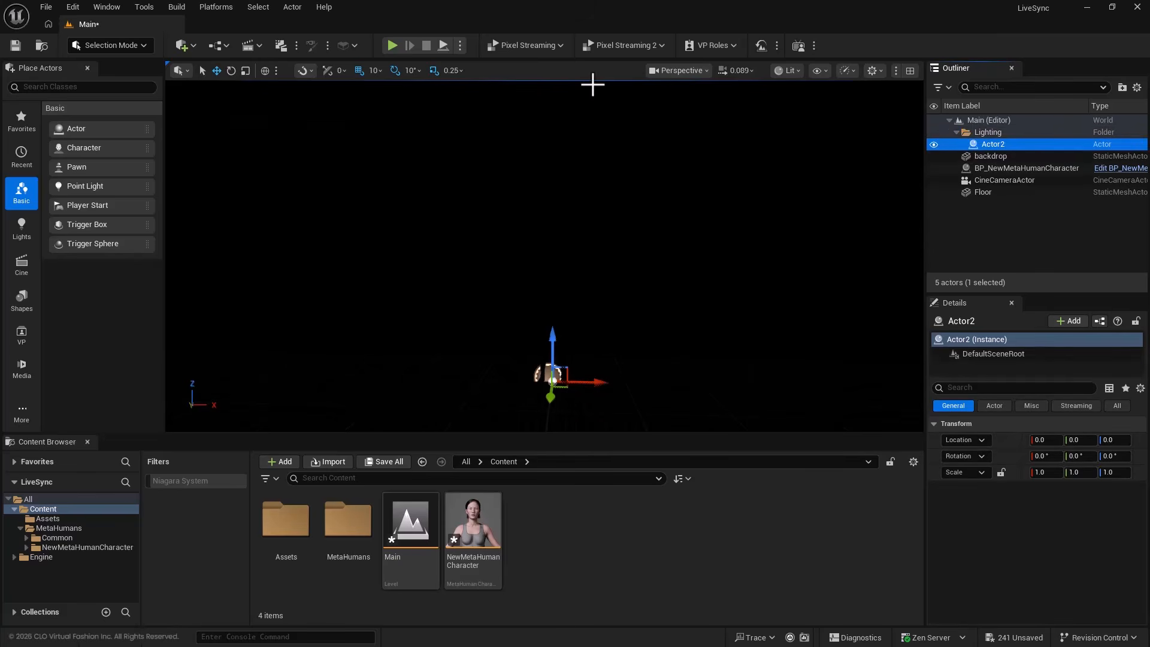
- Add a Rect Light at the world origin and parent it to the empty Actor in the Lighting folder
left_click(193, 45)
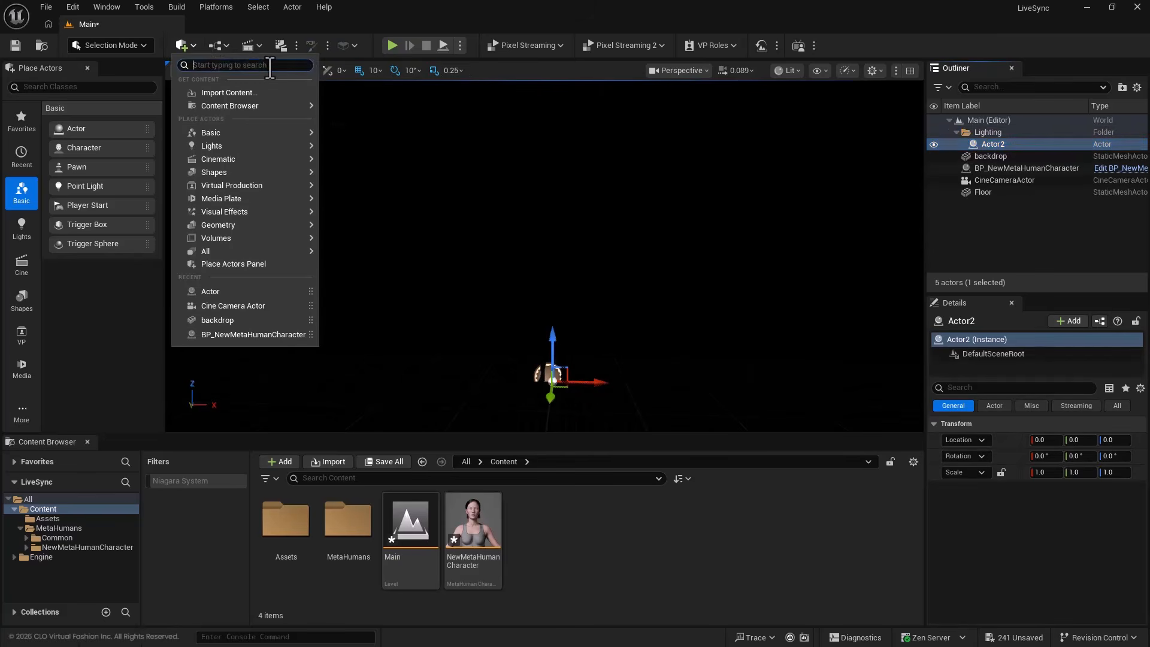
left_click(226, 101)
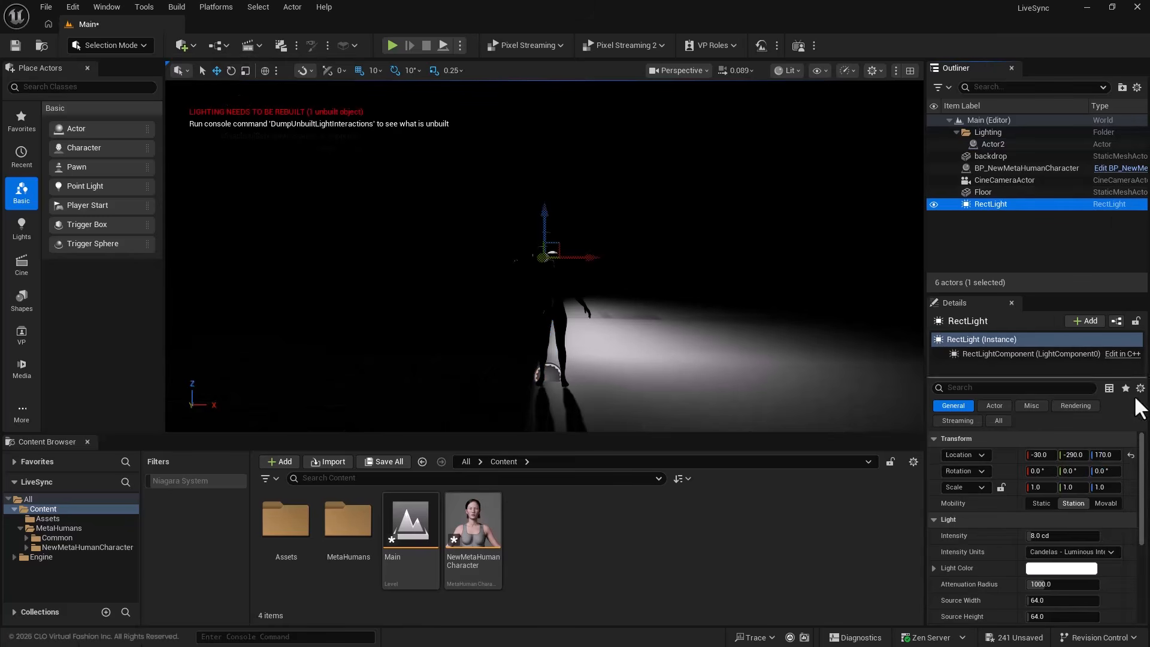
left_click(1131, 455)
left_click_drag(986, 204, 1000, 148)
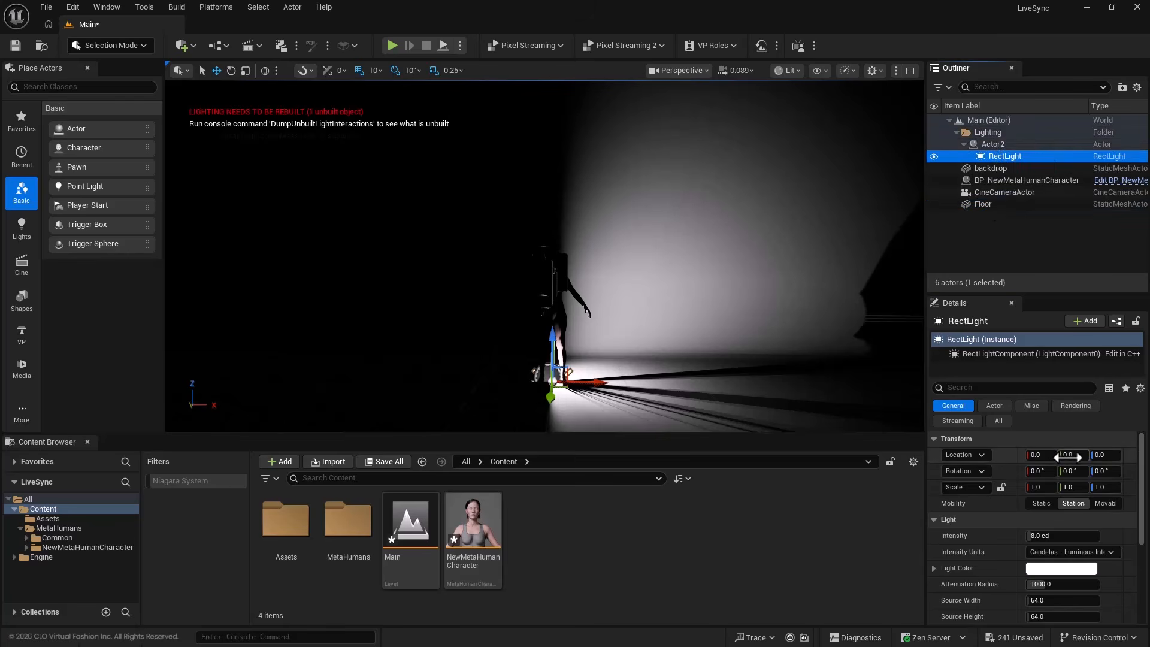
- Move the Rect Light to X -210 and Z 170, and rotate its parent Actor to a yaw of -36°
left_click_drag(605, 382, 453, 380)
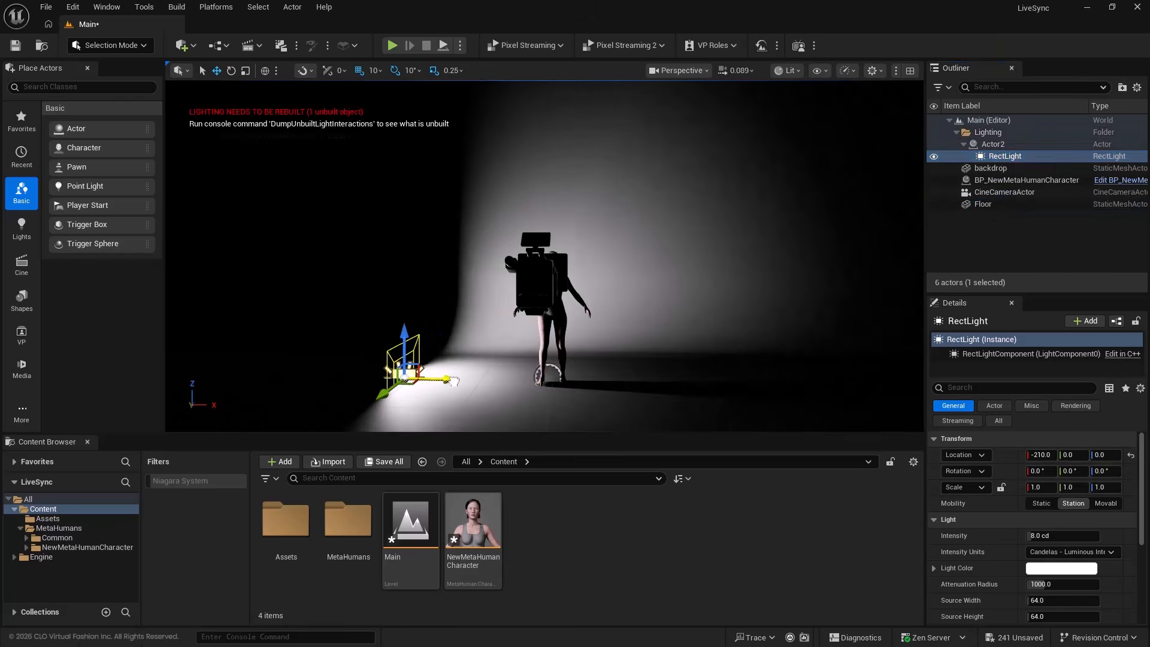
left_click_drag(402, 334, 417, 208)
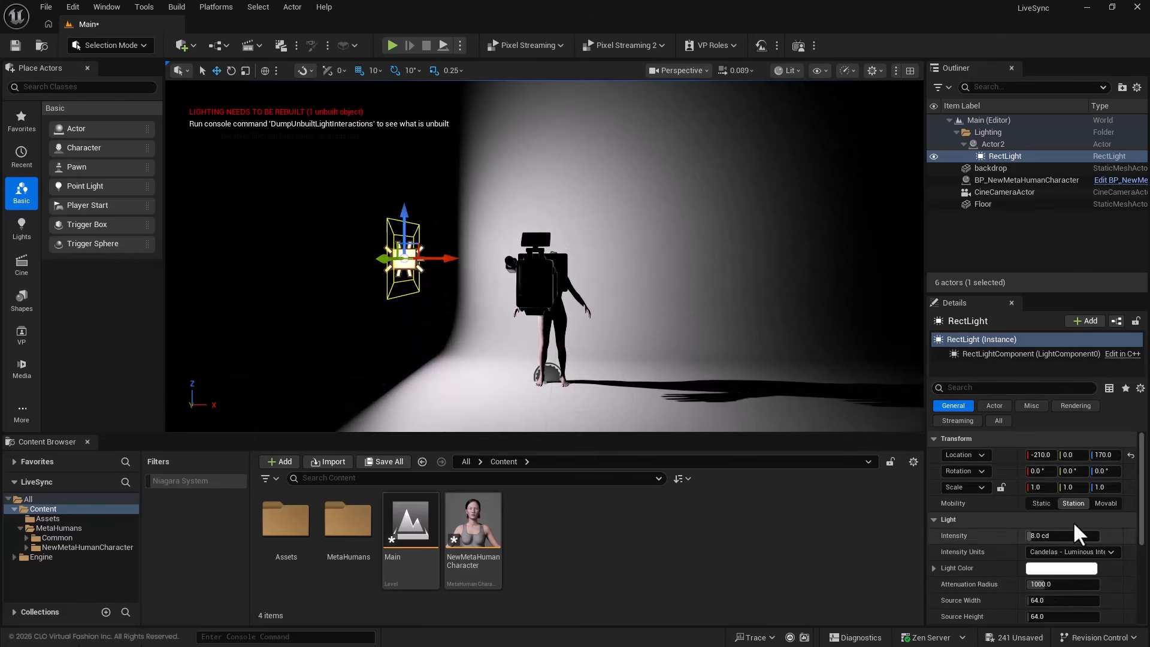
left_click(1029, 145)
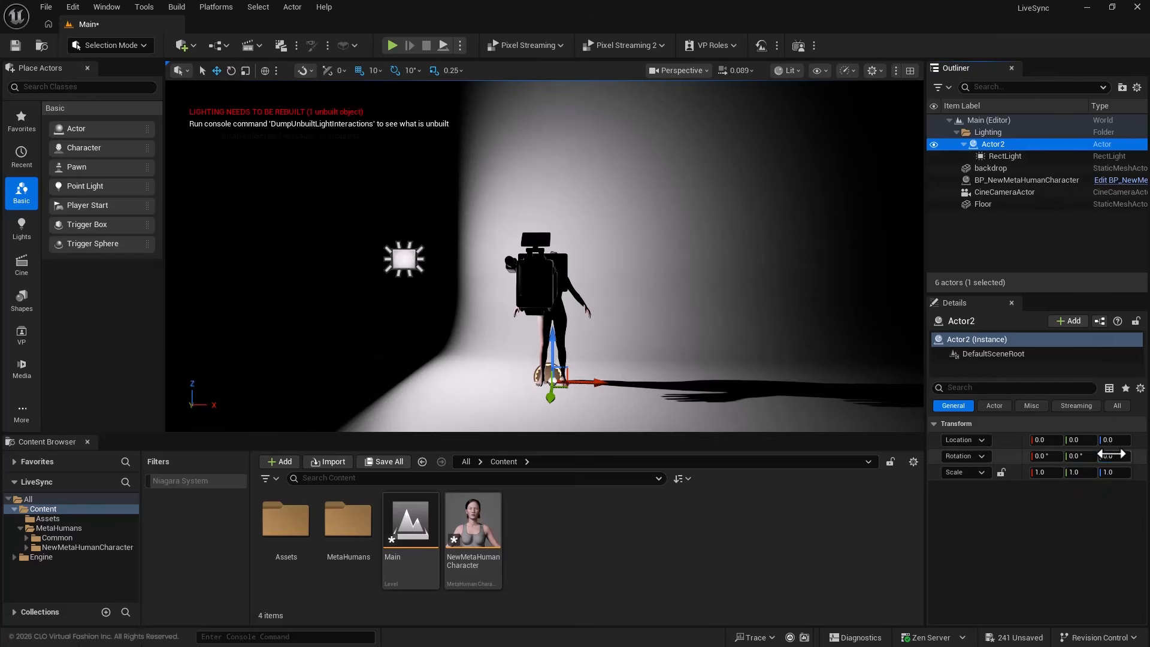
left_click_drag(1112, 456, 1077, 456)
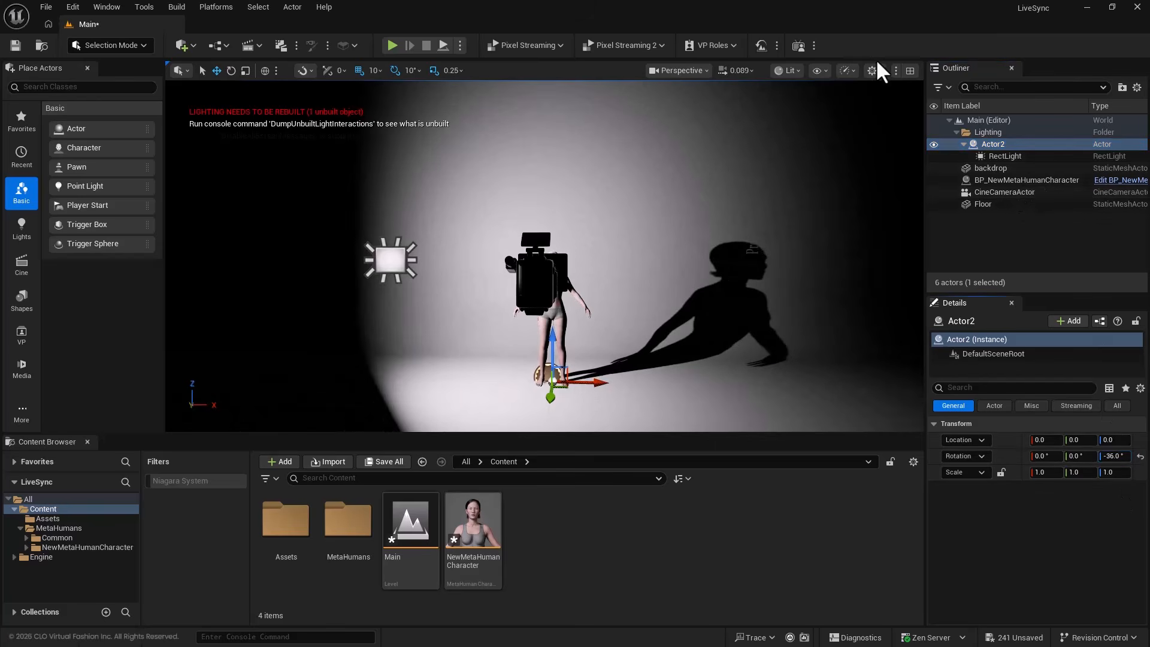
- Split the viewport into two side-by-side panes and show the CineCameraActor view in the first one
left_click(896, 70)
left_click(911, 158)
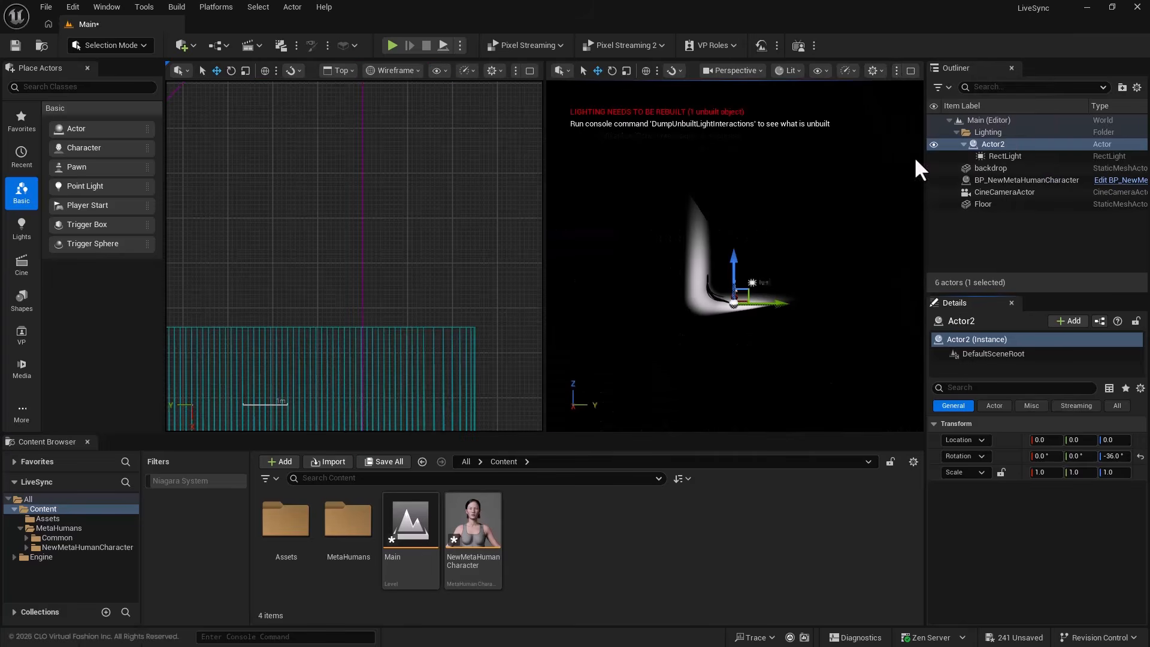
left_click(352, 70)
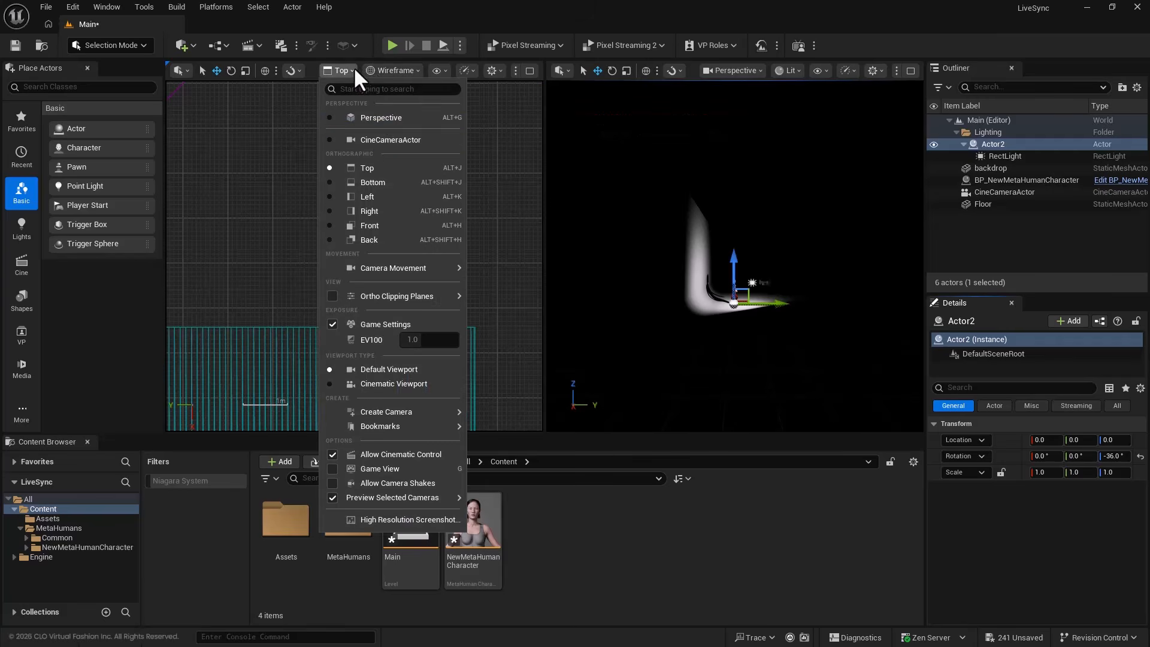
left_click(376, 139)
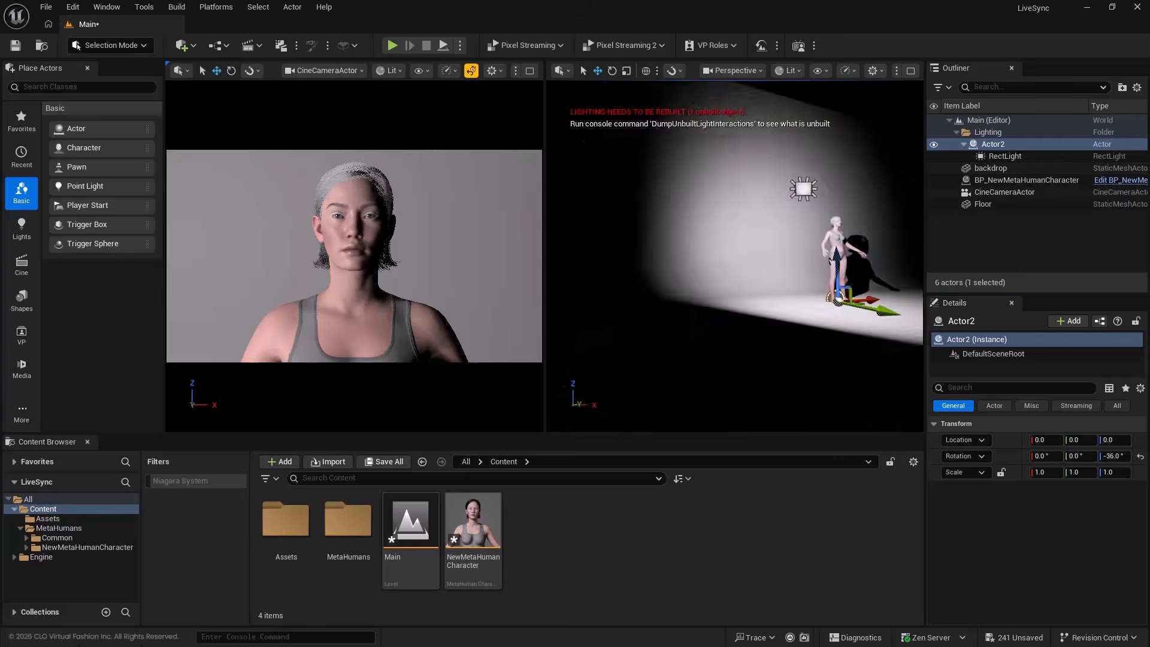
- Add a second Rect Light parented to a second empty Actor in the Lighting folder, and rotate the first light's parent Actor to a yaw of -67°
left_click(1113, 454)
type("170")
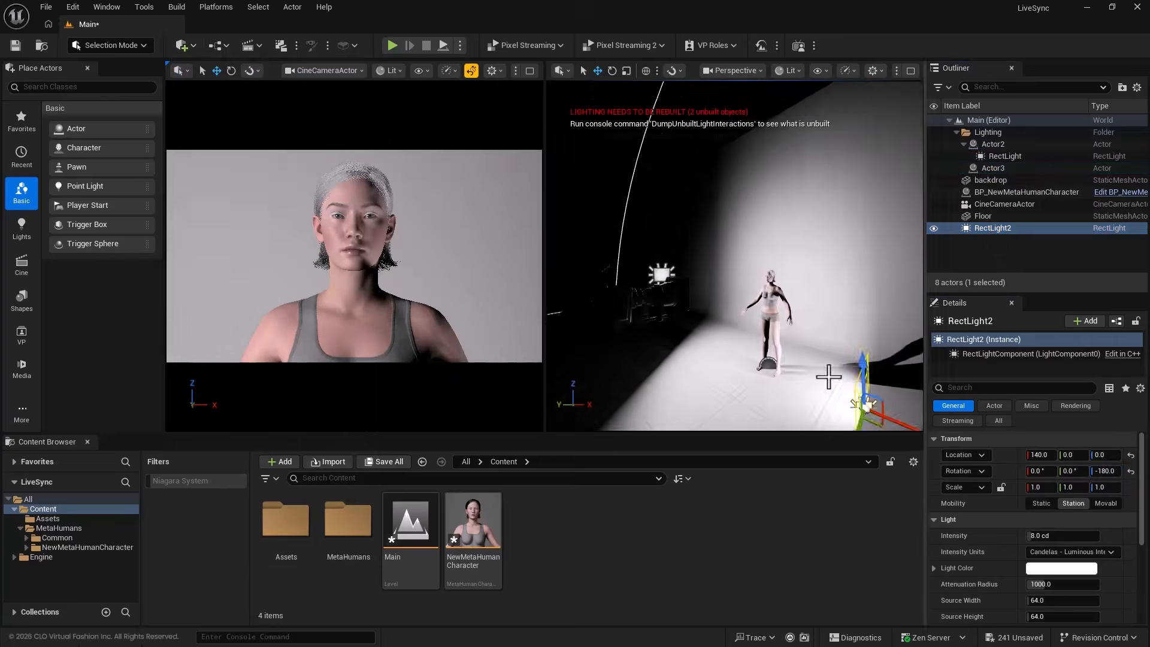
left_click_drag(992, 228, 993, 168)
left_click(994, 145)
left_click(1034, 157)
left_click(999, 145)
left_click_drag(1105, 471, 1078, 471)
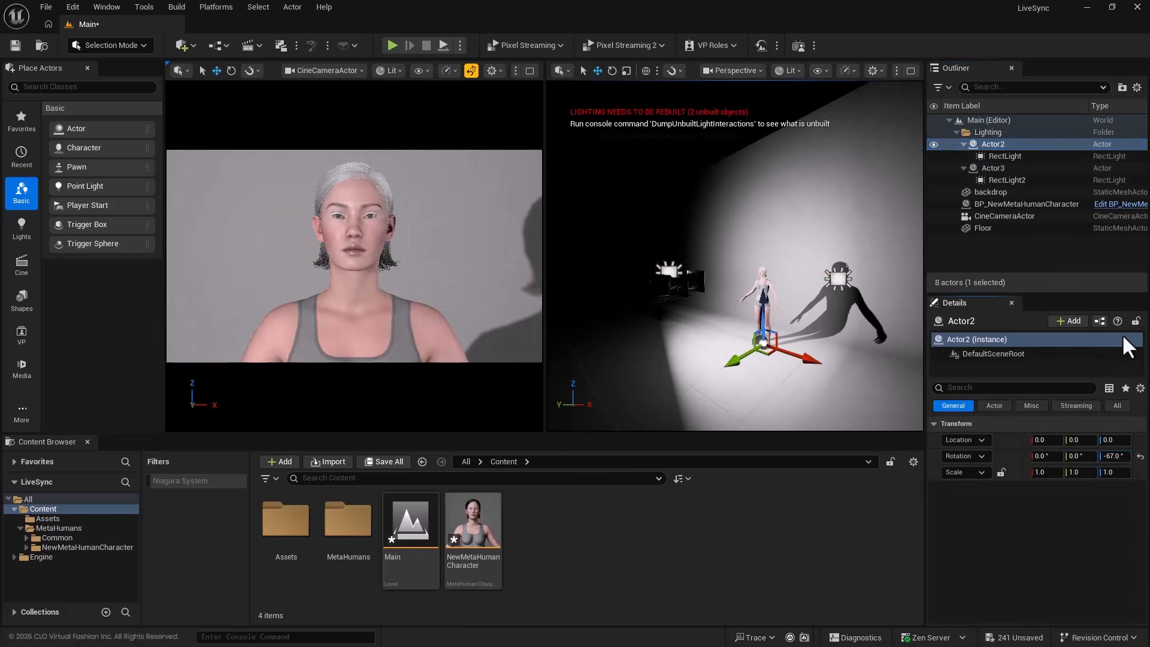
- Add a Point Light, reset its location to the origin, lower its intensity and raise it above the character
left_click(1012, 180)
left_click(1012, 254)
left_click(185, 45)
type("point")
left_click(219, 89)
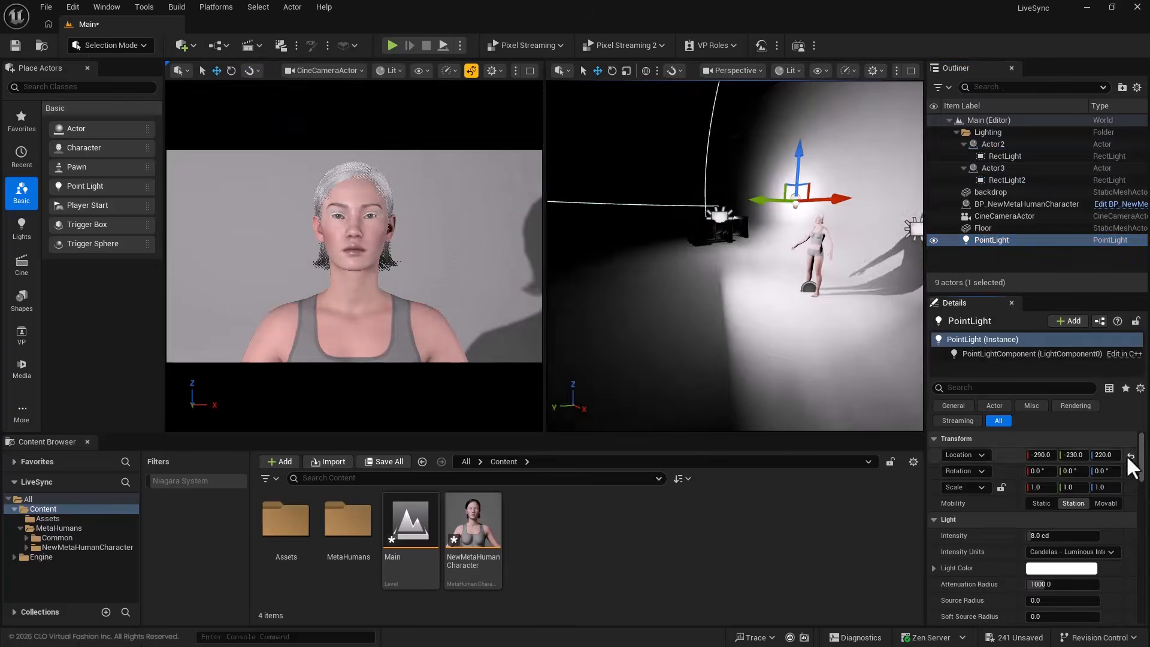
left_click(1130, 455)
left_click_drag(1069, 536, 1048, 536)
left_click_drag(849, 180, 851, 126)
- Hide and show the two Rect Lights in turn to check how each one lights the character
left_click(934, 157)
left_click(934, 180)
left_click(934, 180)
left_click(934, 157)
left_click(1019, 256)
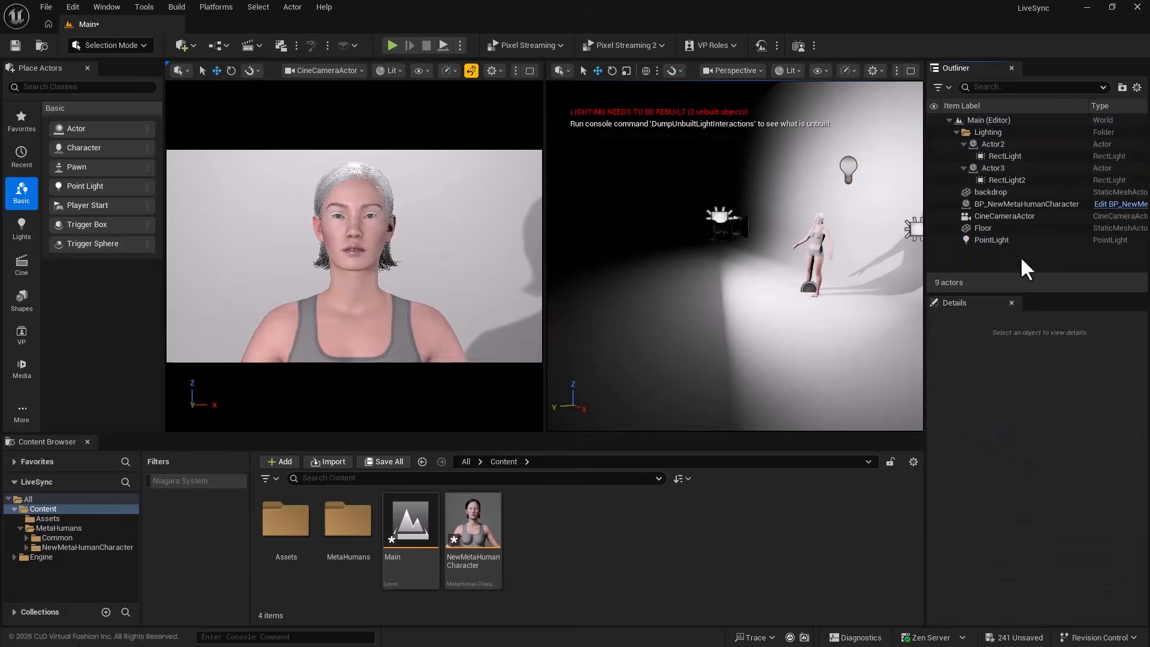
- Move the Point Light into the Lighting folder
right_click_drag(779, 252, 851, 251)
left_click(1012, 240)
left_click_drag(1012, 240, 988, 132)
- Set the CineCameraActor's sensor to 20.25 mm wide and 36 mm high, and move the camera back to frame the full body
left_click(1004, 228)
left_click(978, 421)
left_click(1057, 523)
type("20.25")
key("Tab")
type("36")
key("Return")
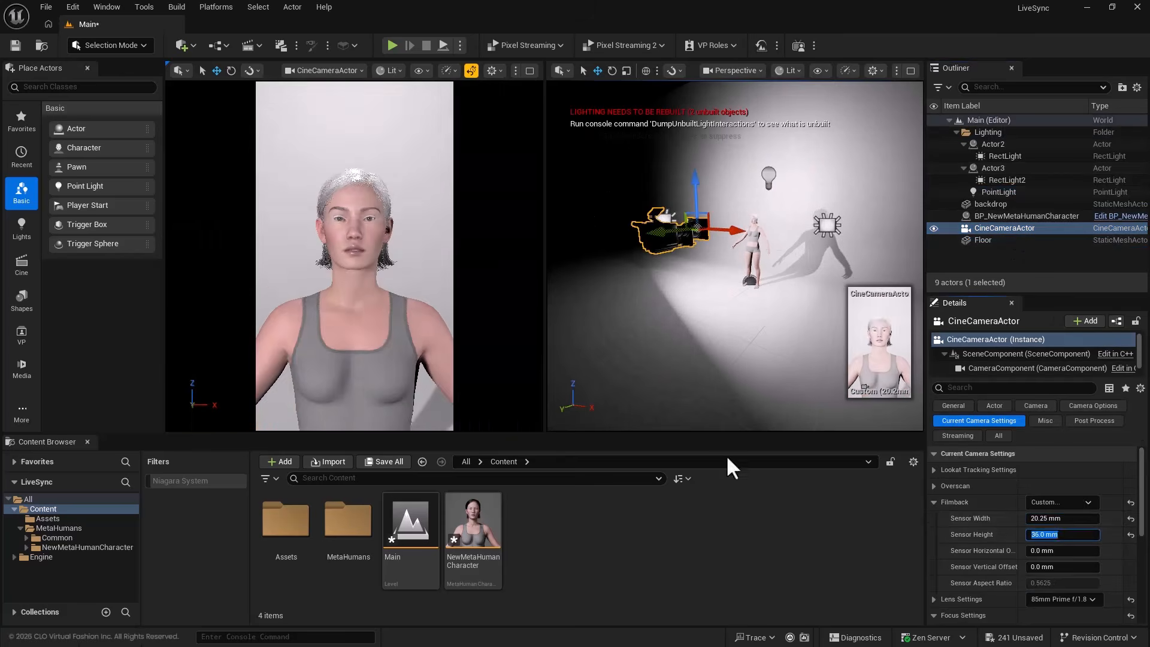
scroll(1060, 600, "down", 3)
left_click_drag(661, 232, 620, 258)
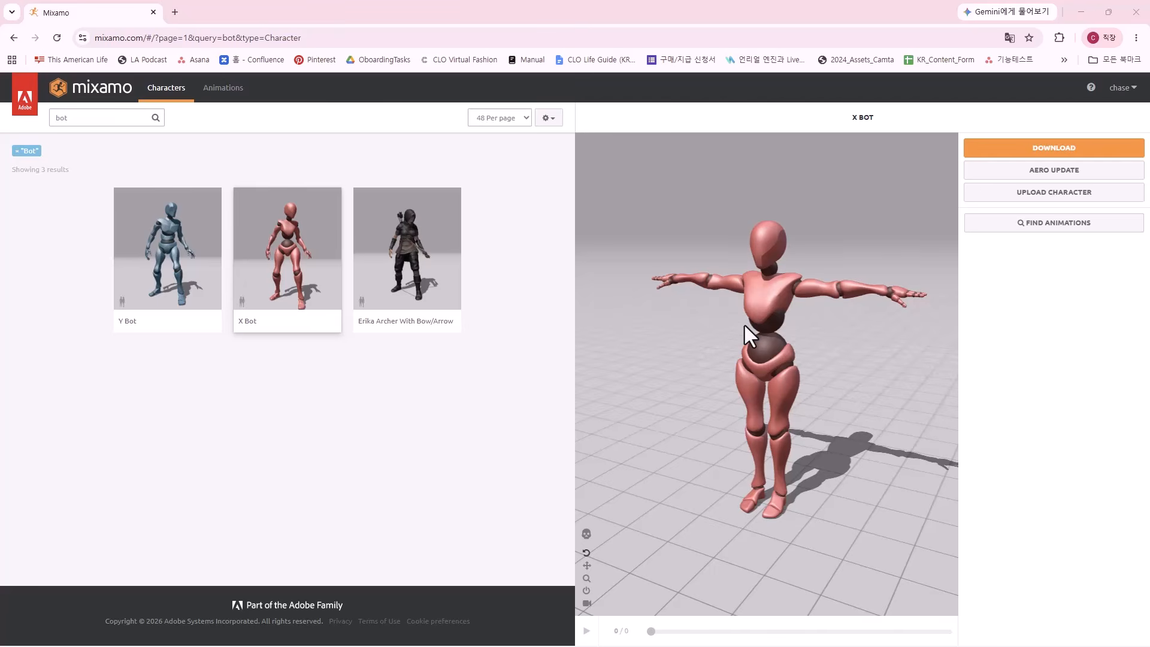
- In Mixamo, download the X Bot character and search the animations for "catwalk"
left_click(1054, 149)
left_click(743, 243)
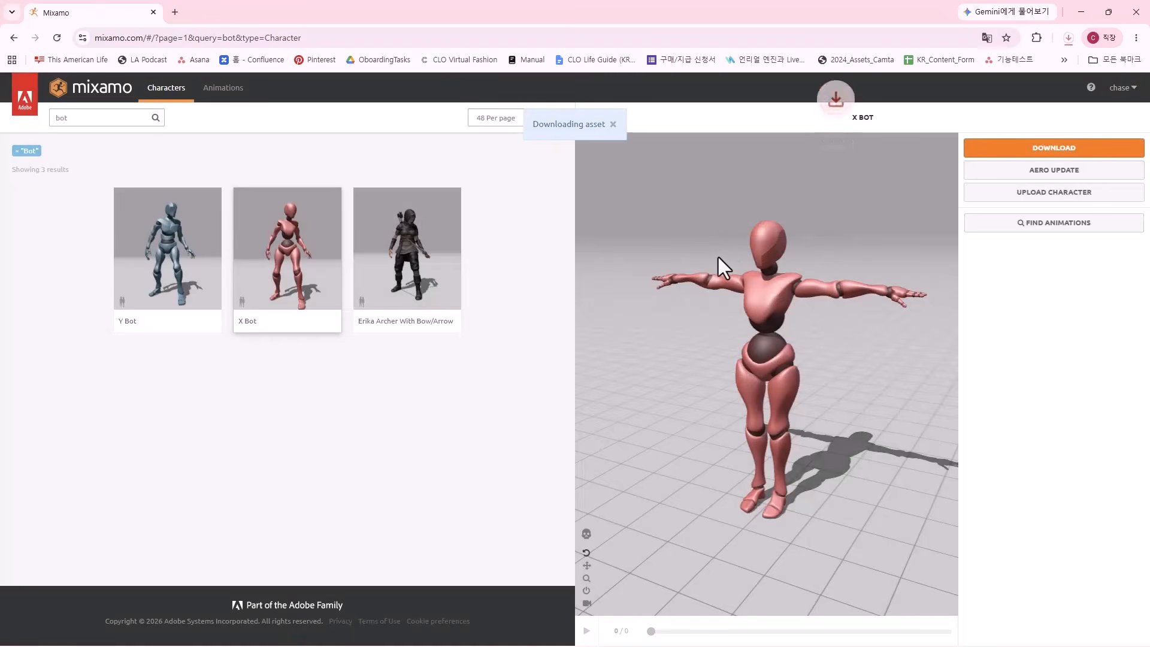
left_click(227, 95)
left_click(123, 114)
type("catwalk")
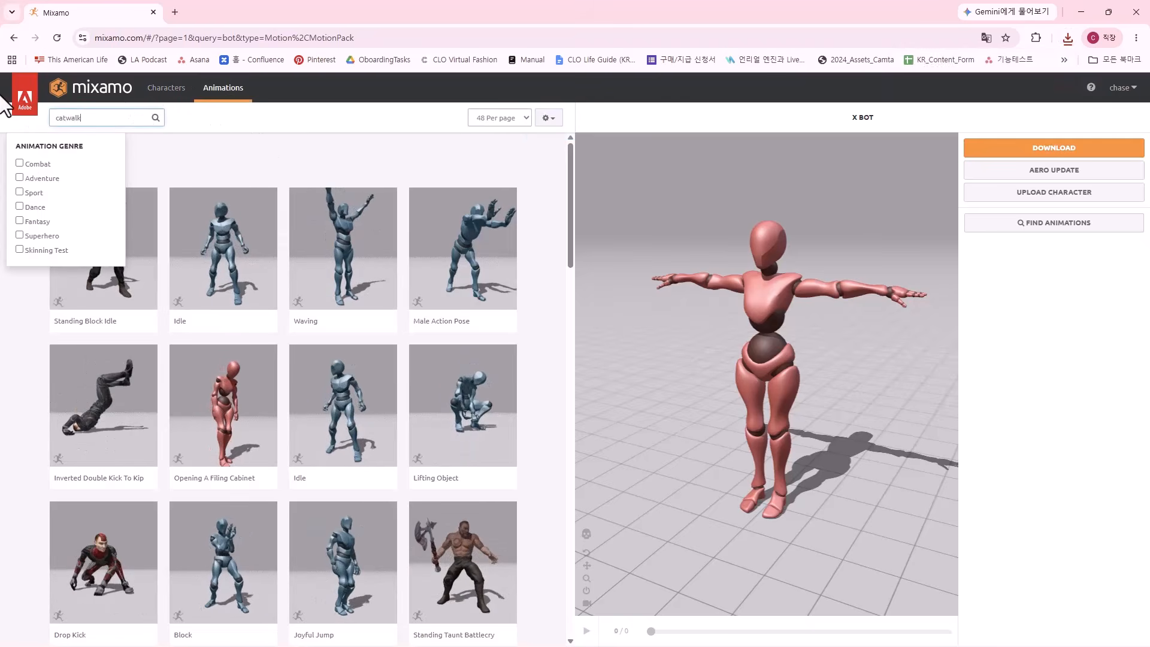
key("Return")
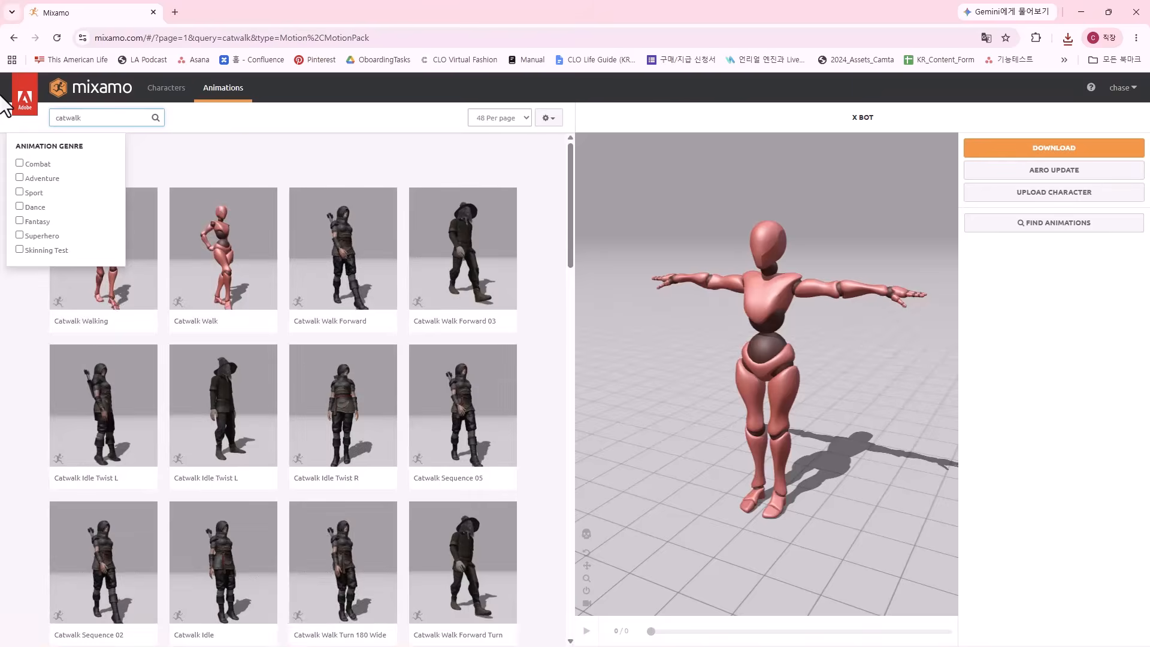
- Apply the Catwalk Walk Forward animation to X Bot and extend its trim range to -50 through 150
left_click(336, 259)
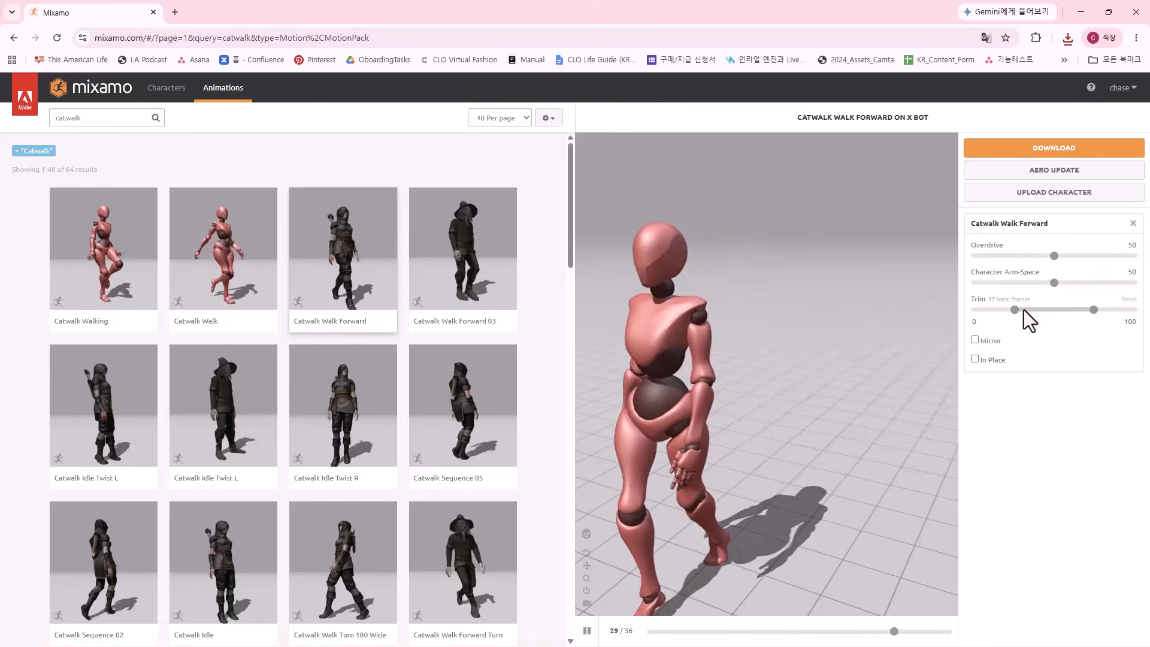
left_click_drag(1016, 310, 975, 311)
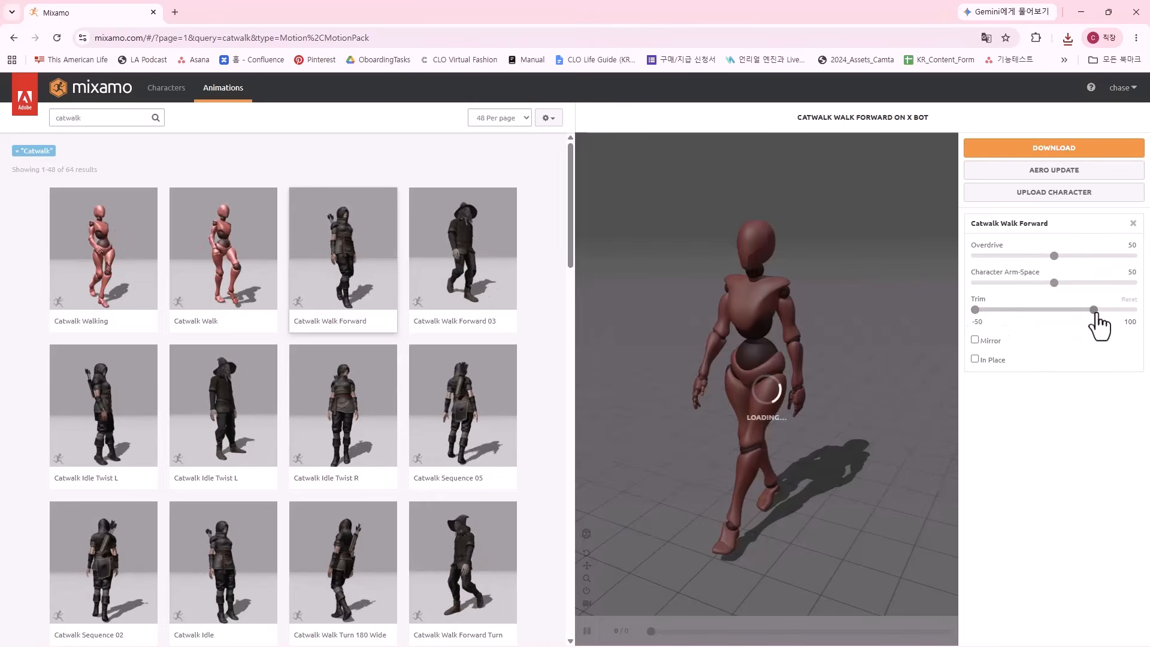
left_click_drag(1094, 310, 1133, 310)
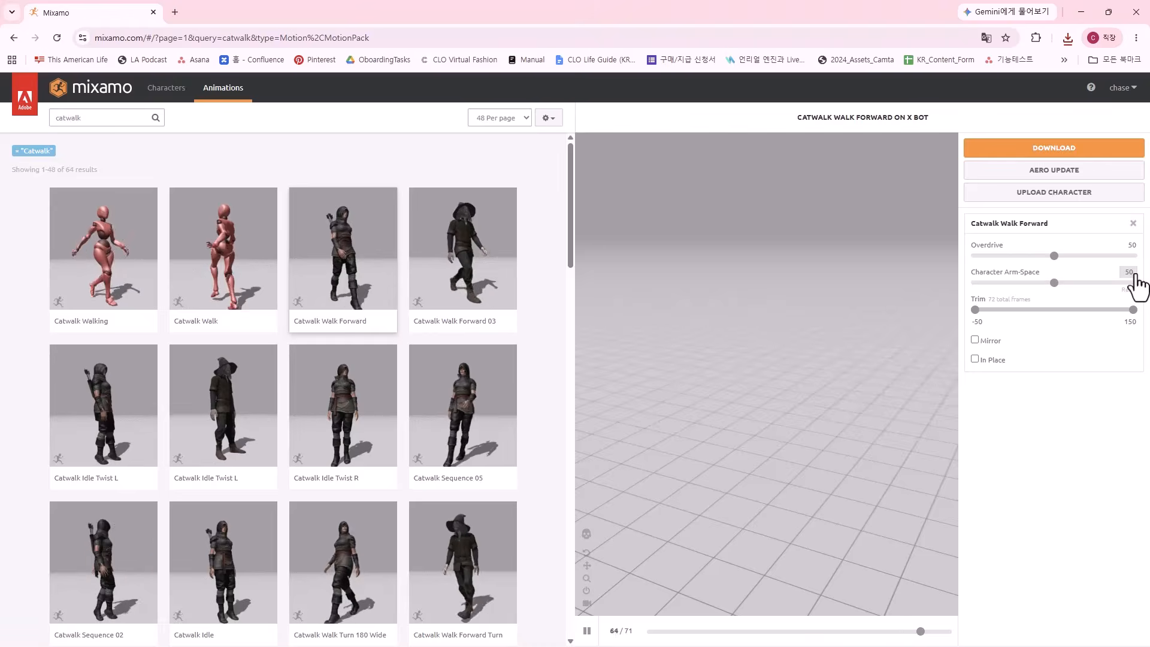
- Set the Catwalk Walk Forward animation's Character Arm-Space to 65 and its Overdrive to 40
scroll(1136, 285, "up", 3)
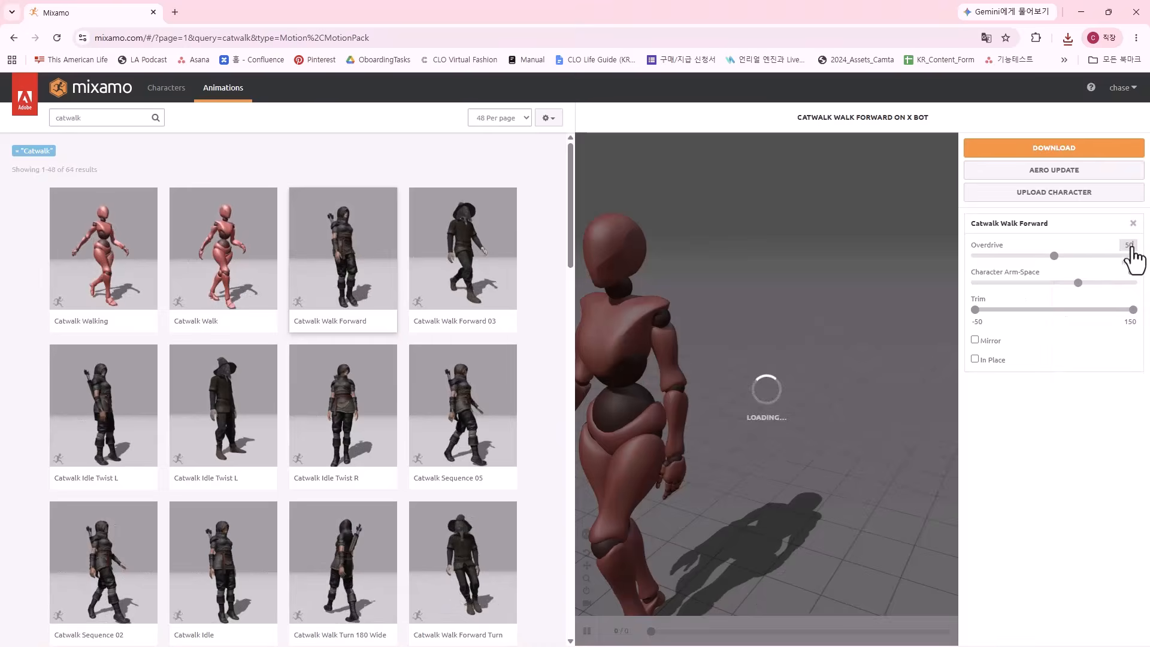
double_click(1129, 245)
type("3")
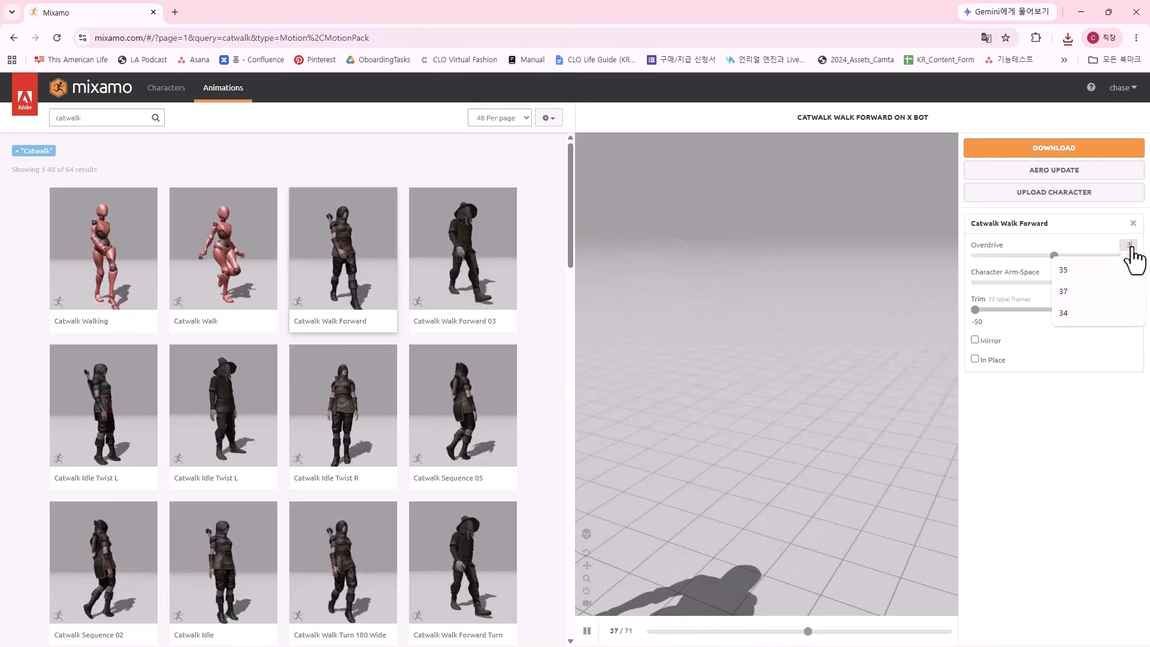
type("0")
key("Return")
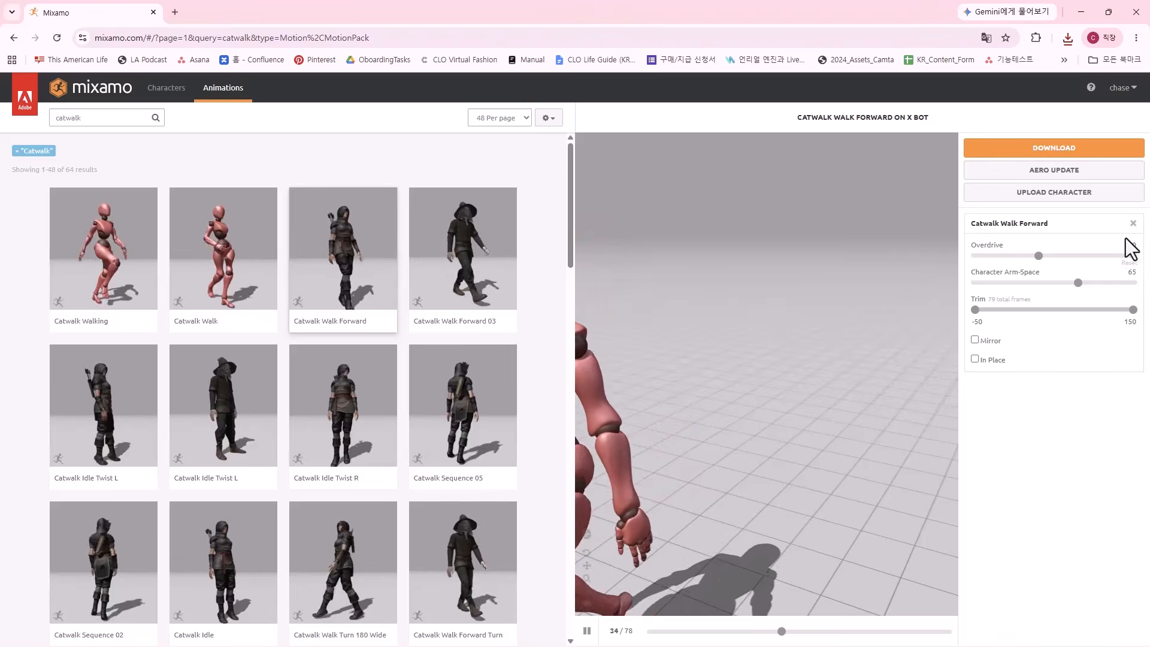
- Download the Catwalk Walk Forward animation as FBX Binary at 30 frames per second without skin
left_click(1089, 161)
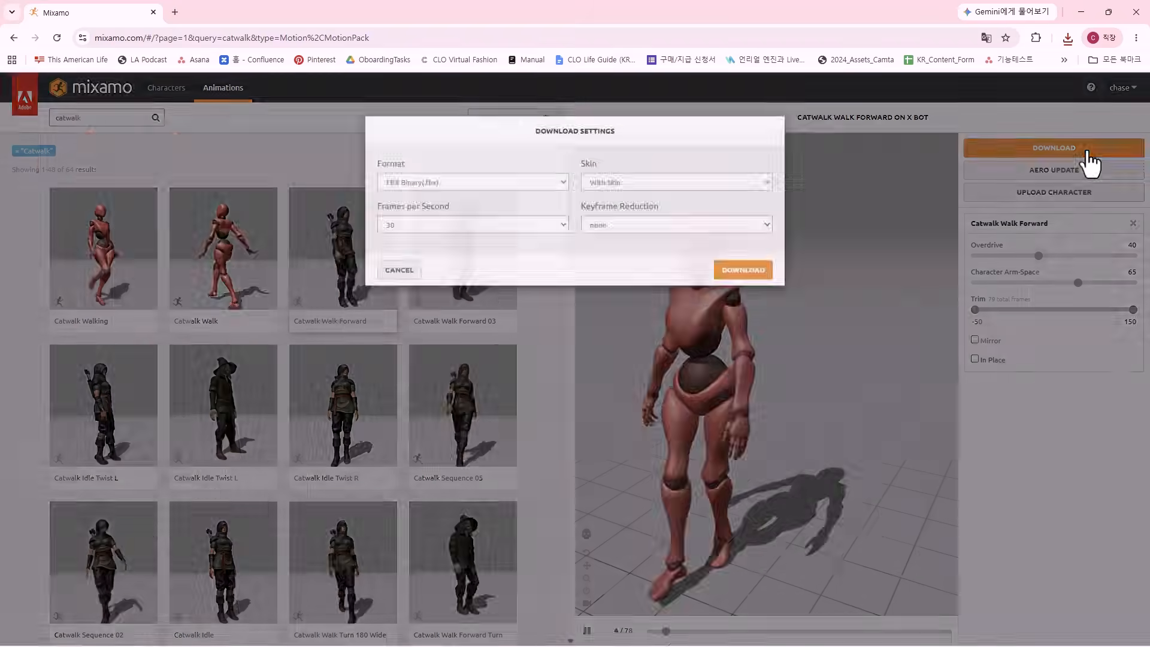
left_click(711, 194)
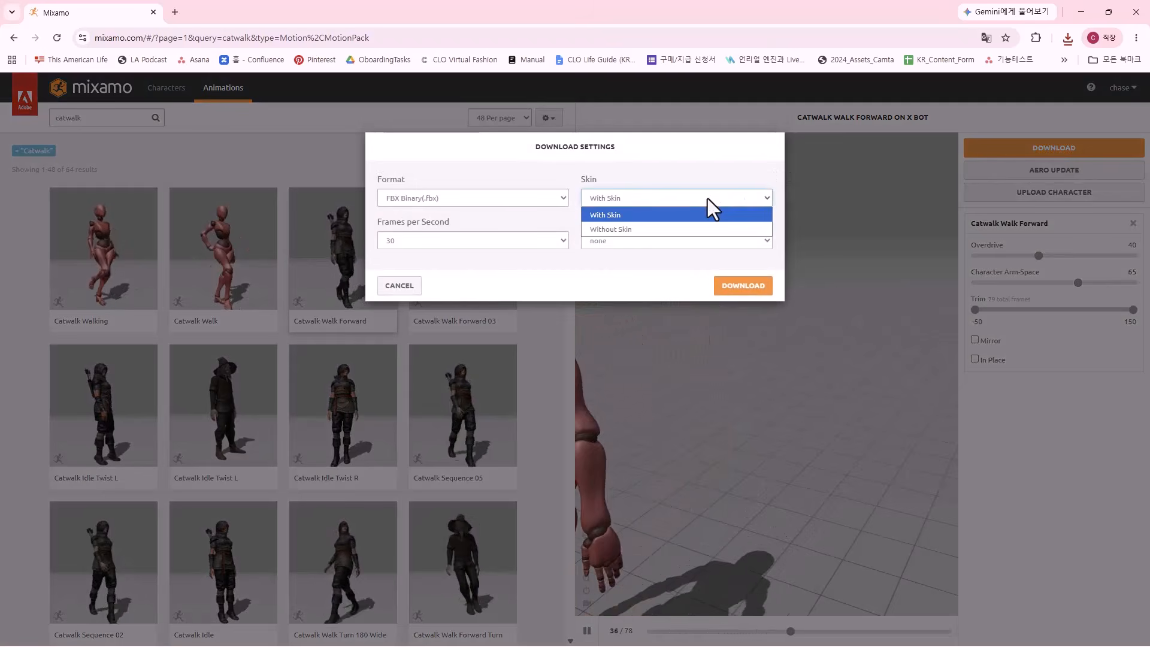
left_click(681, 228)
left_click(727, 287)
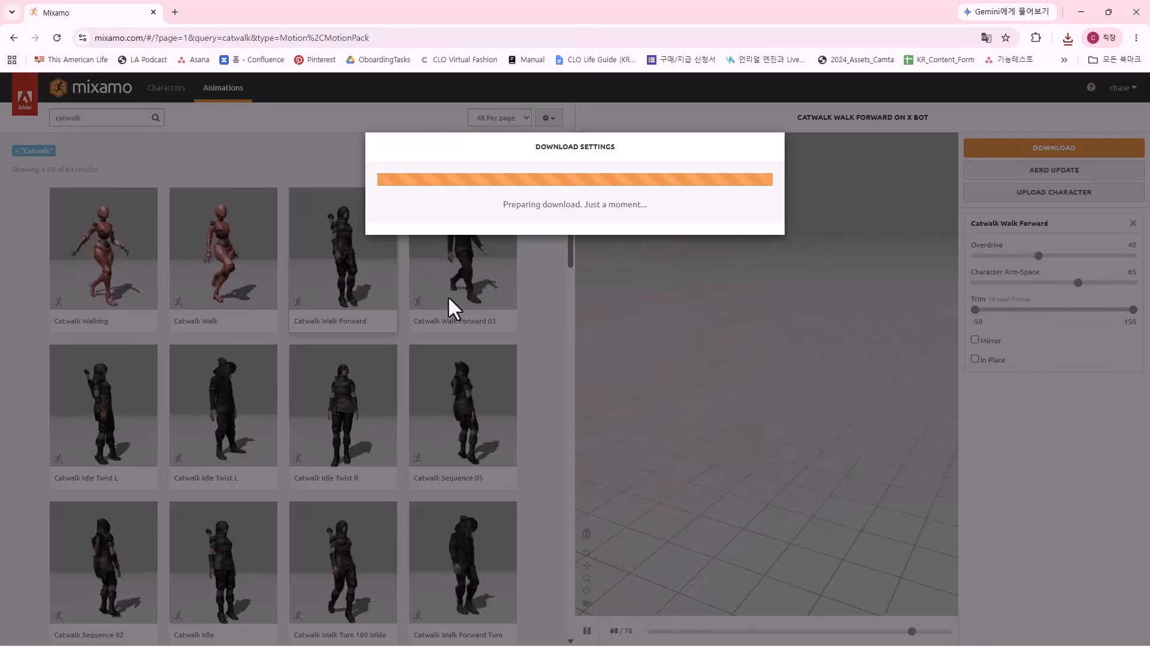
- Apply the Catwalk Walk Stop Twist R animation to X Bot with Character Arm-Space 65 and Overdrive 40
scroll(416, 337, "down", 7)
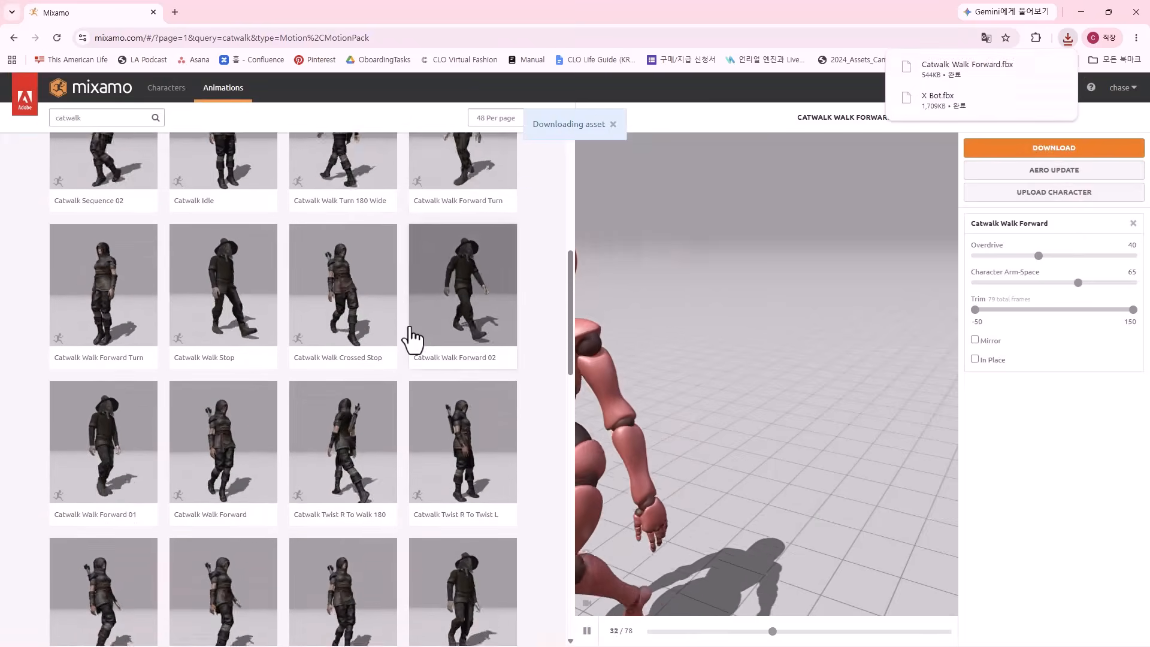
scroll(412, 339, "down", 13)
left_click(435, 292)
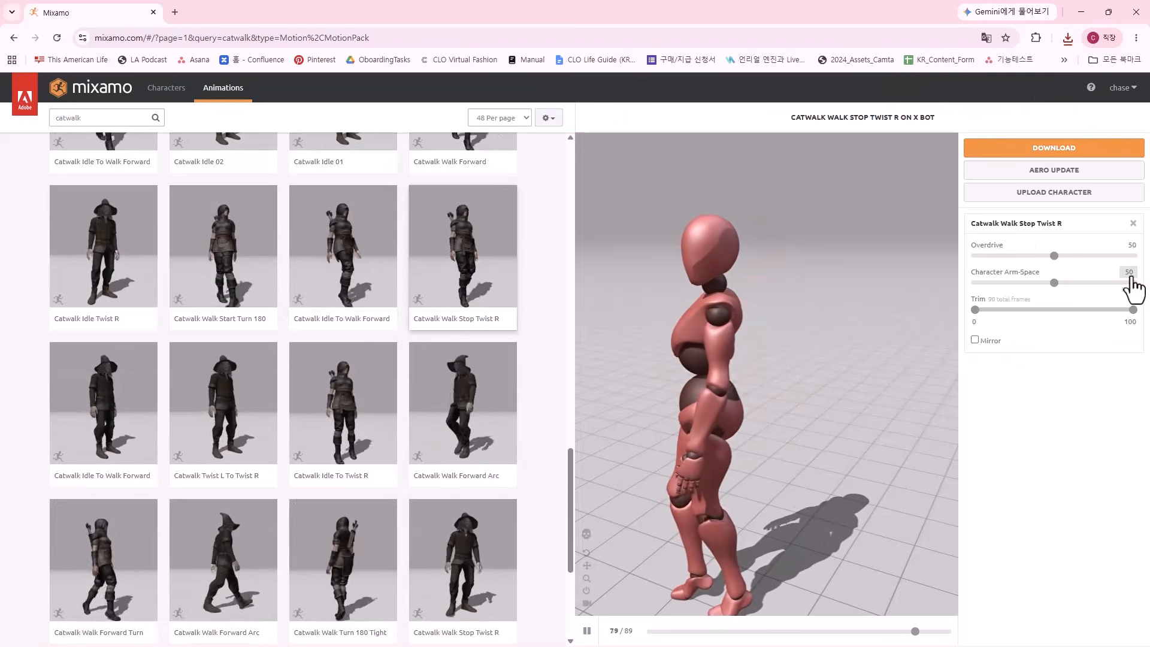
double_click(1129, 275)
type("65")
key("Return")
double_click(1131, 245)
type("40")
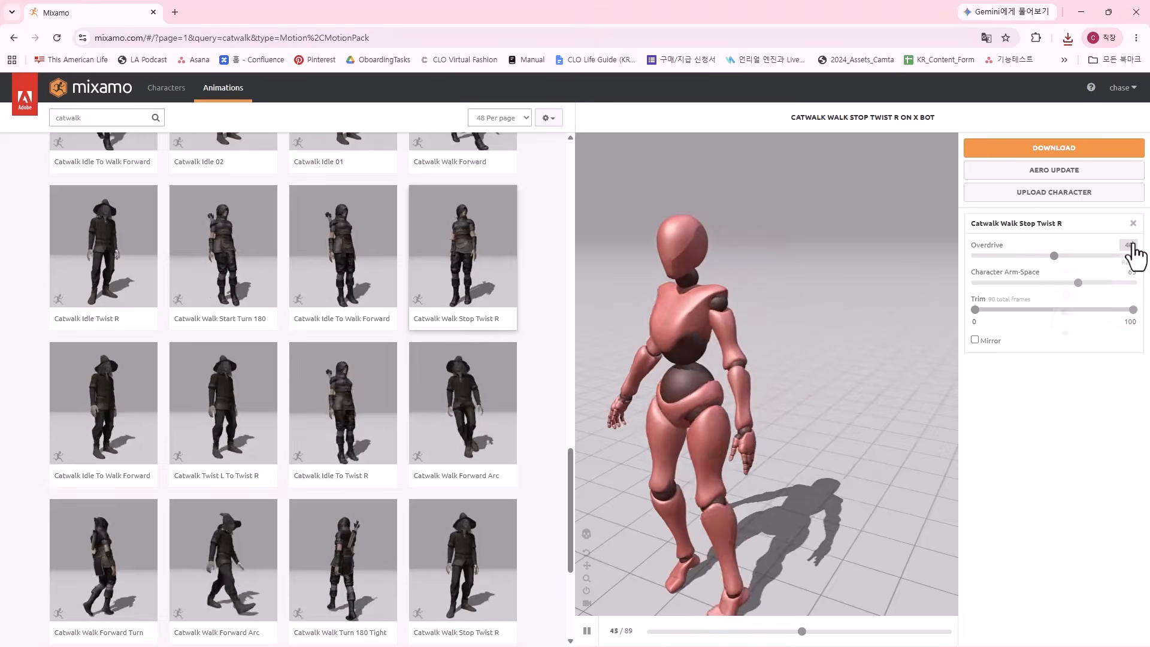
key("Return")
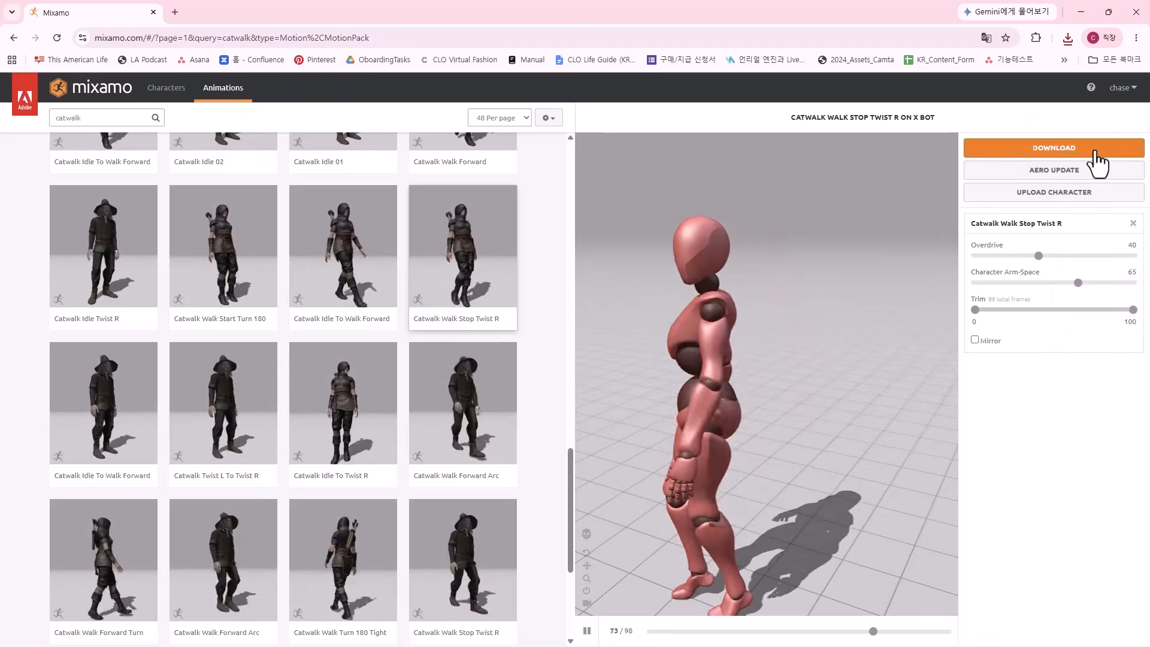
- Download the Catwalk Walk Stop Twist R animation and close Mixamo
left_click(1095, 152)
left_click(729, 275)
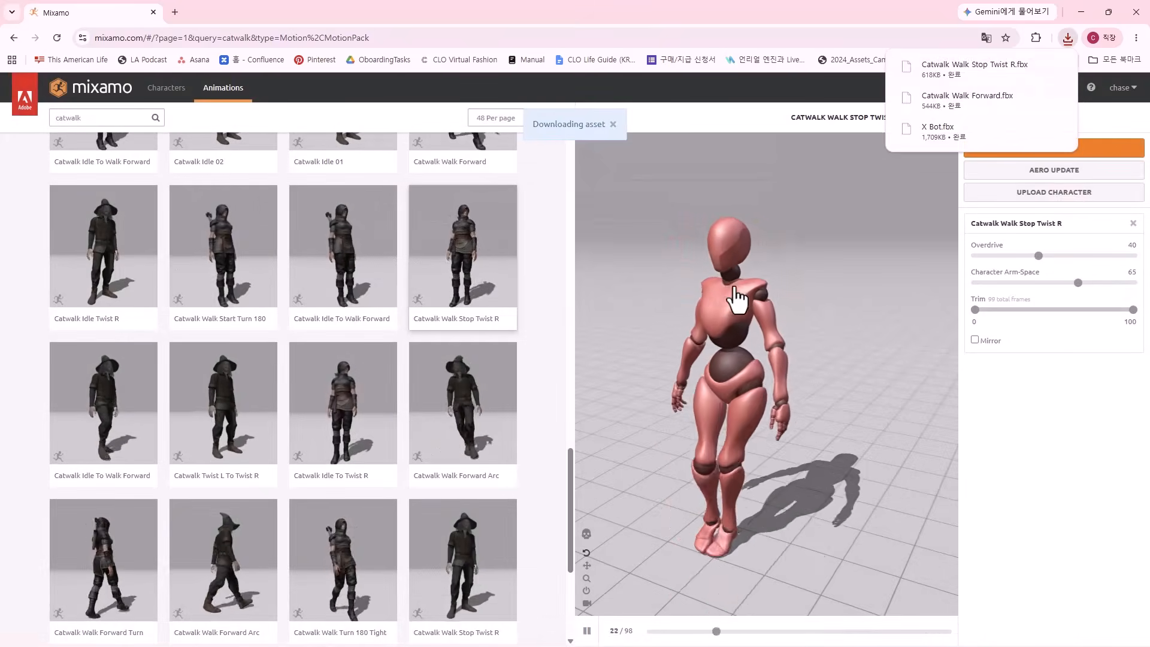
left_click(1133, 10)
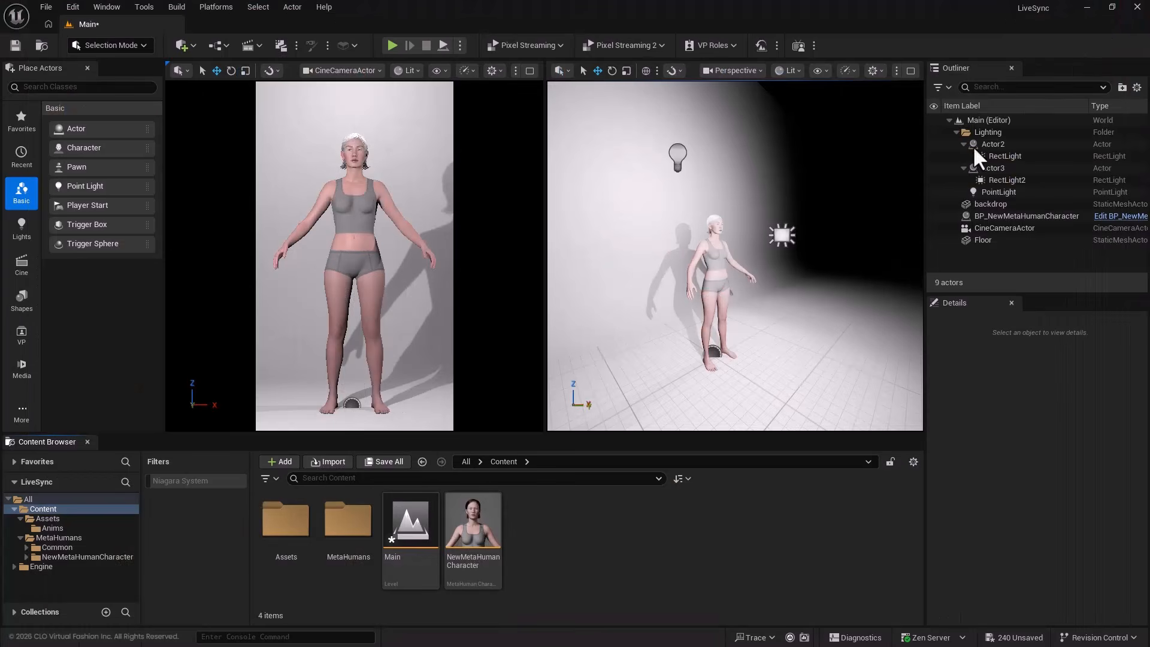
- In Unreal Engine, open the Assets/Anims folder and bring in X Bot.fbx from the Downloads folder to open its import settings
double_click(297, 509)
double_click(279, 510)
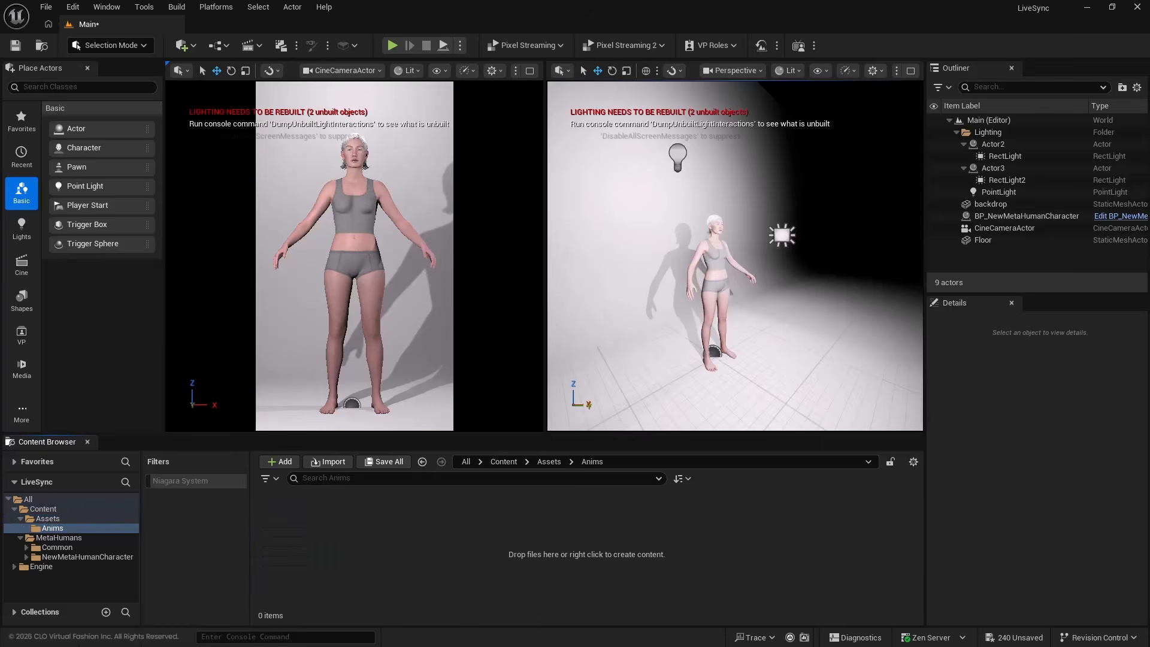
key("super+e")
left_click(521, 254)
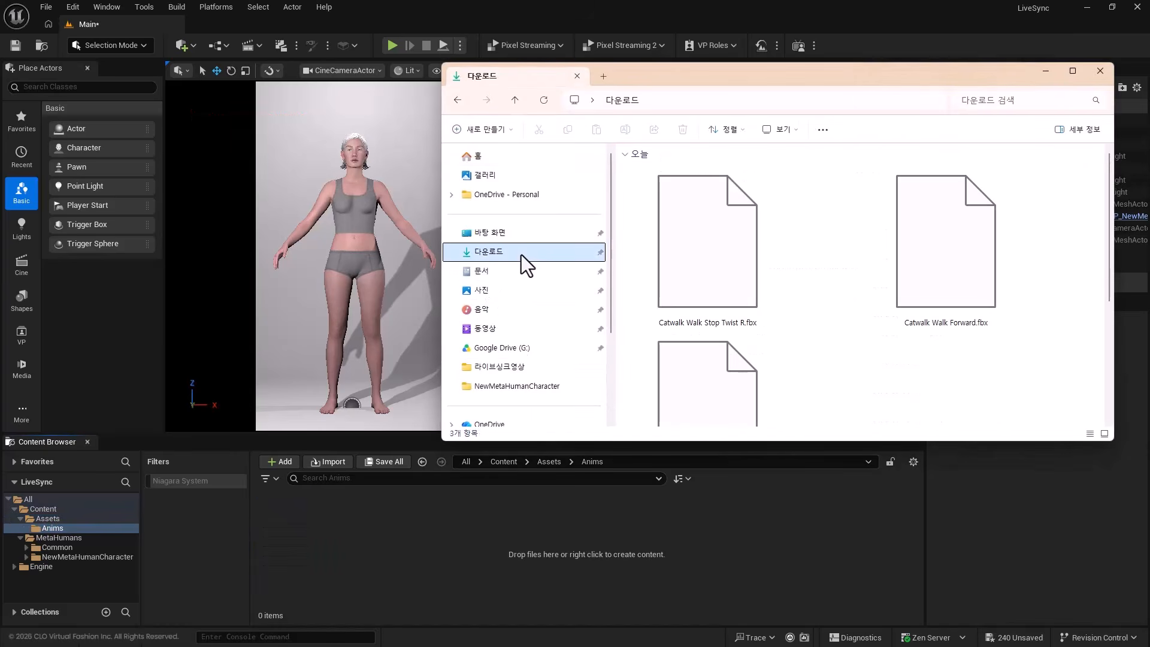
left_click(681, 358)
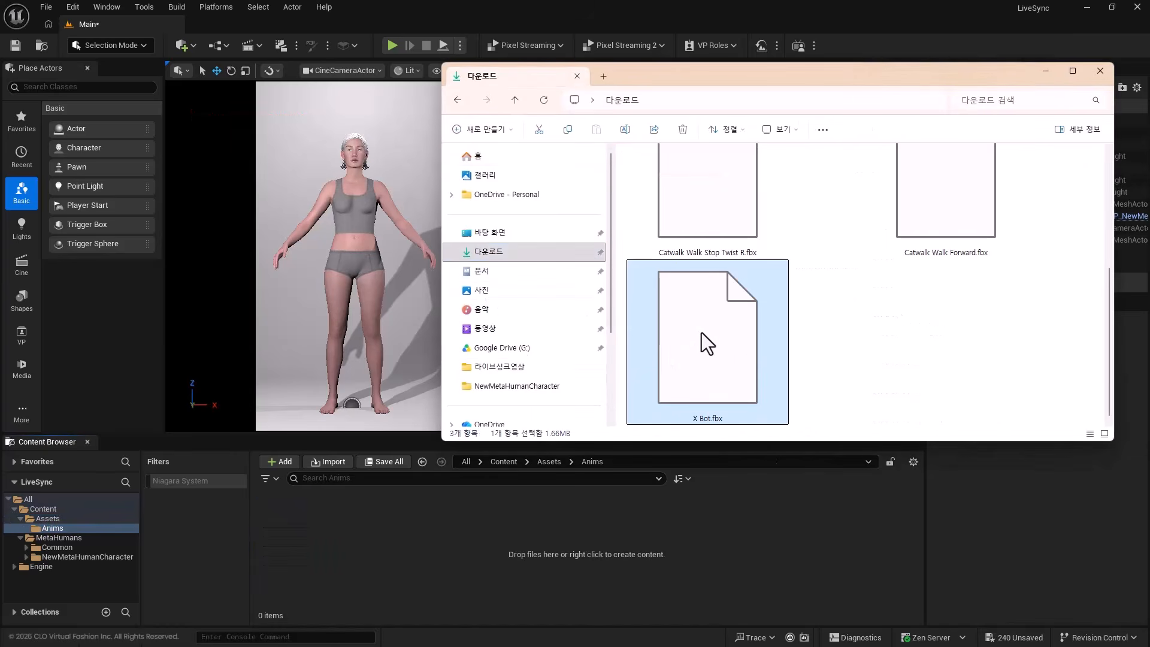
left_click_drag(701, 333, 341, 539)
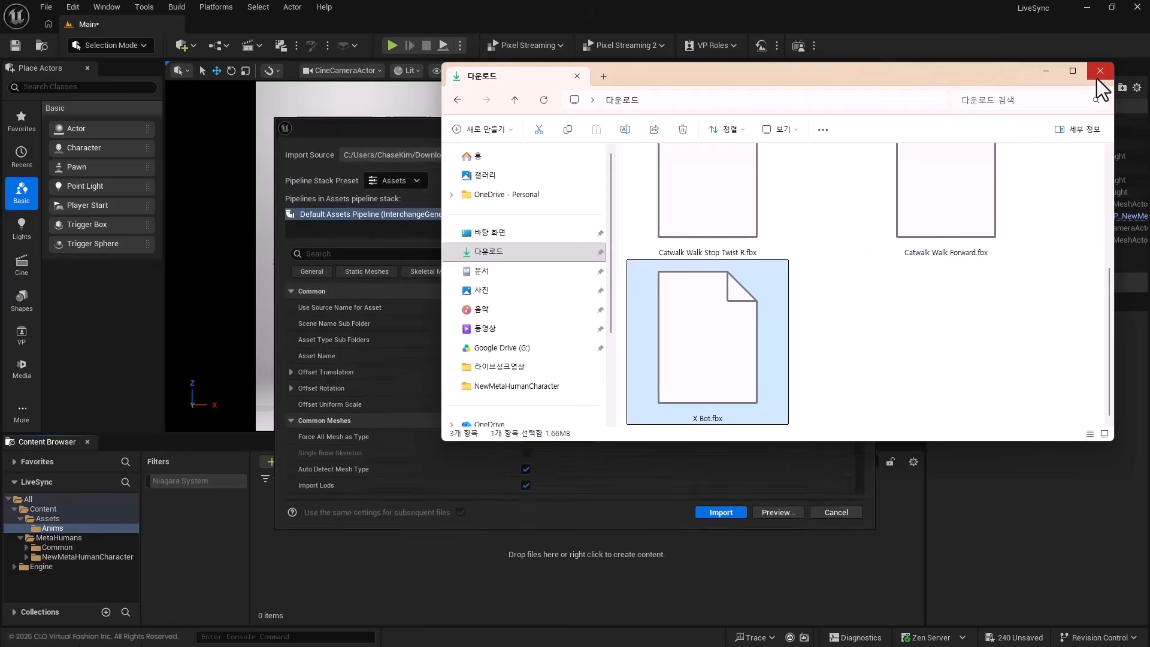
left_click(1099, 71)
left_click(803, 178)
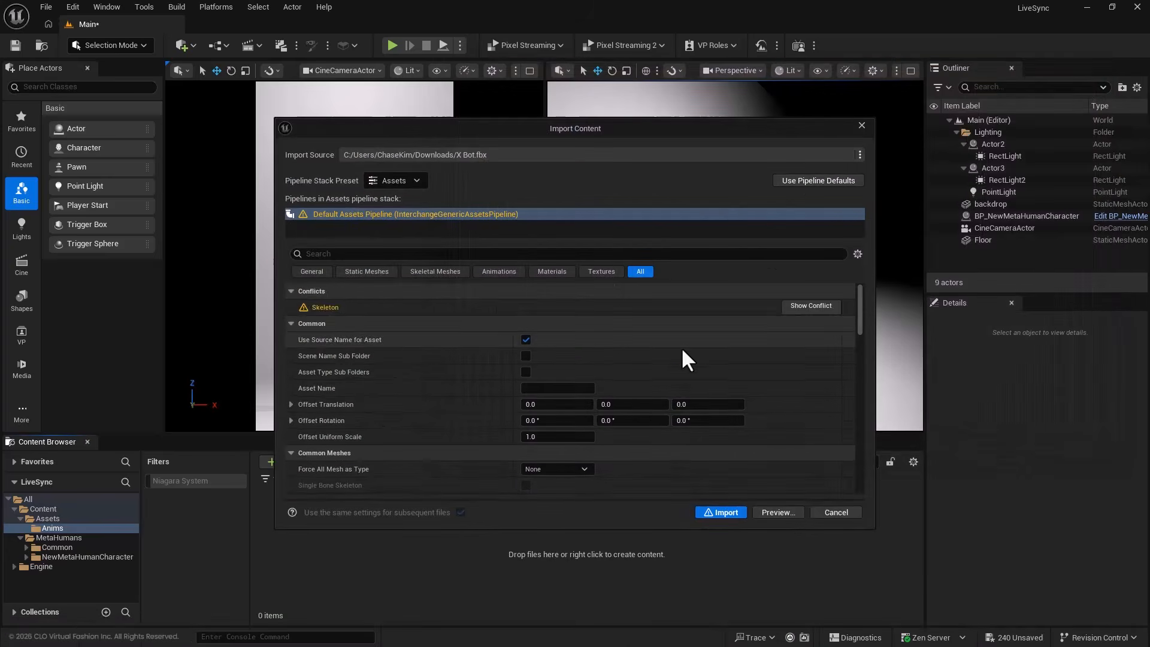
- Reset the import's Skeleton option to None and import the X Bot character
scroll(682, 347, "down", 5)
scroll(702, 352, "down", 5)
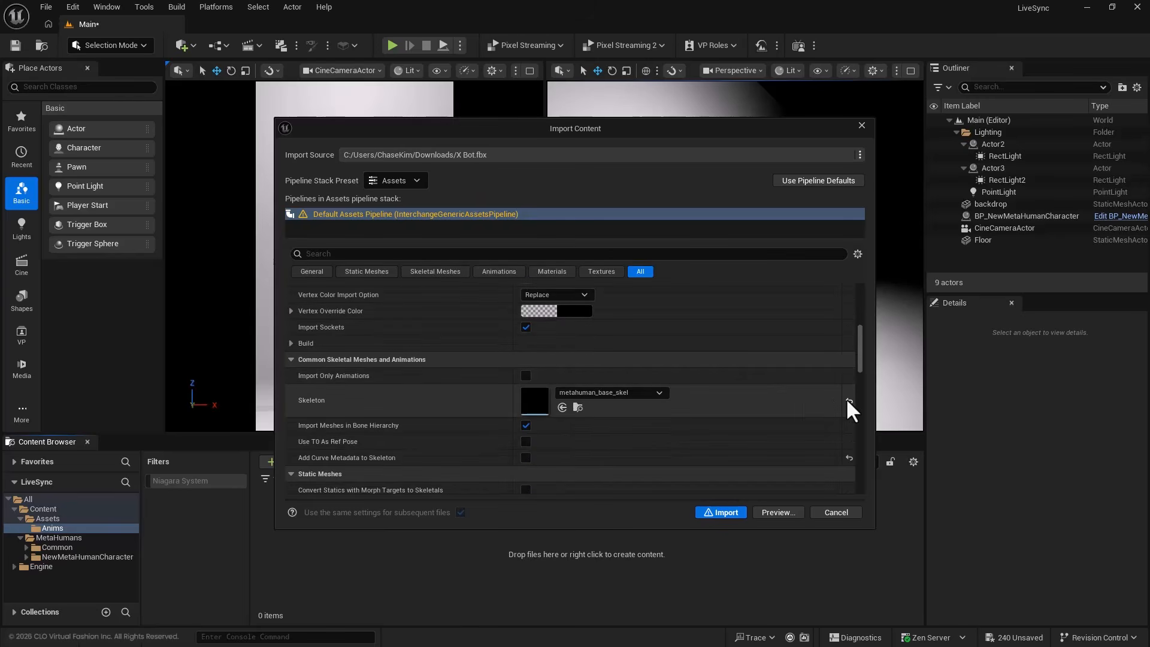
left_click(848, 399)
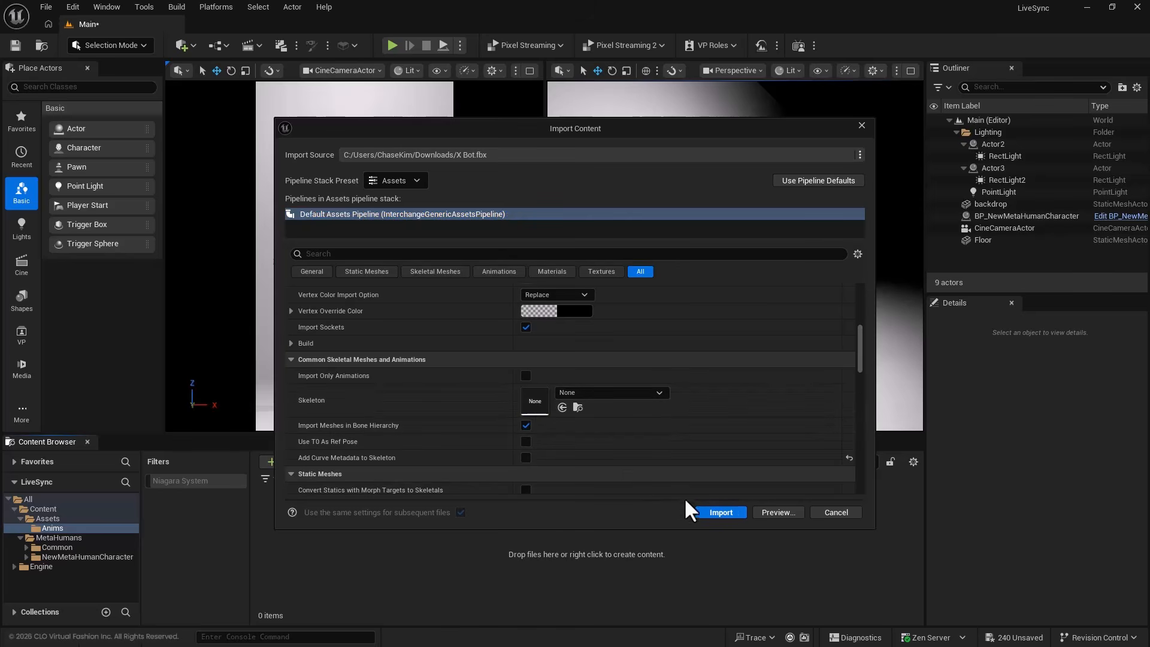
left_click(714, 510)
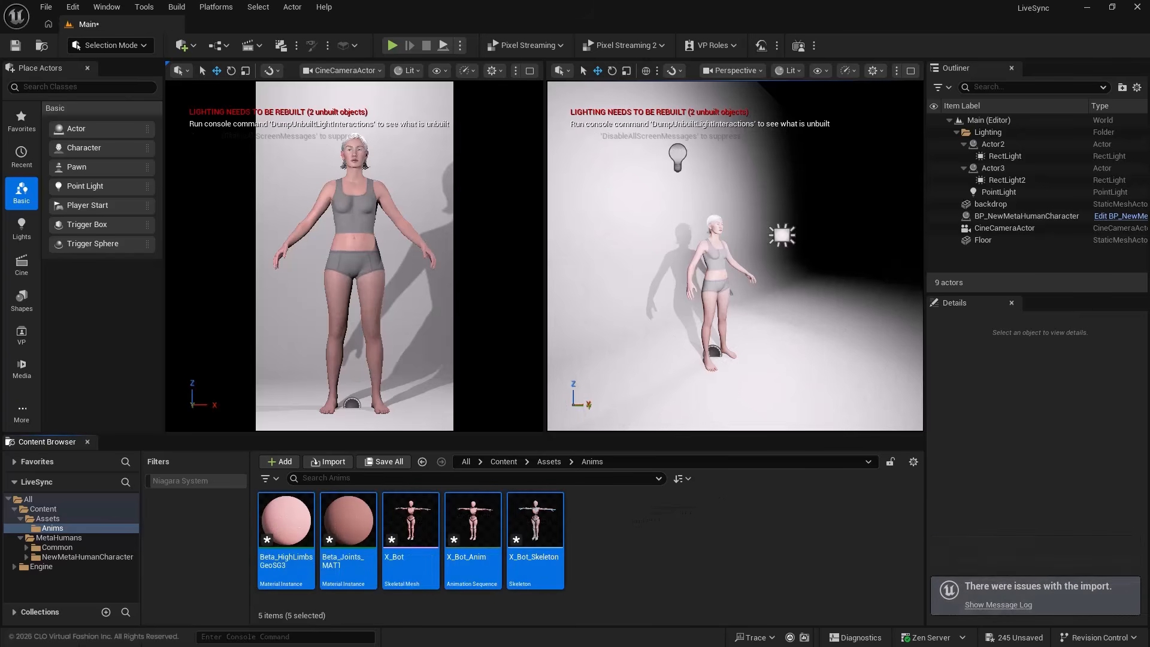
- Bring Catwalk Walk Stop Twist R.fbx and Catwalk Walk Forward.fbx from the Downloads folder into the Anims folder to open their import settings
key("super+e")
left_click(497, 252)
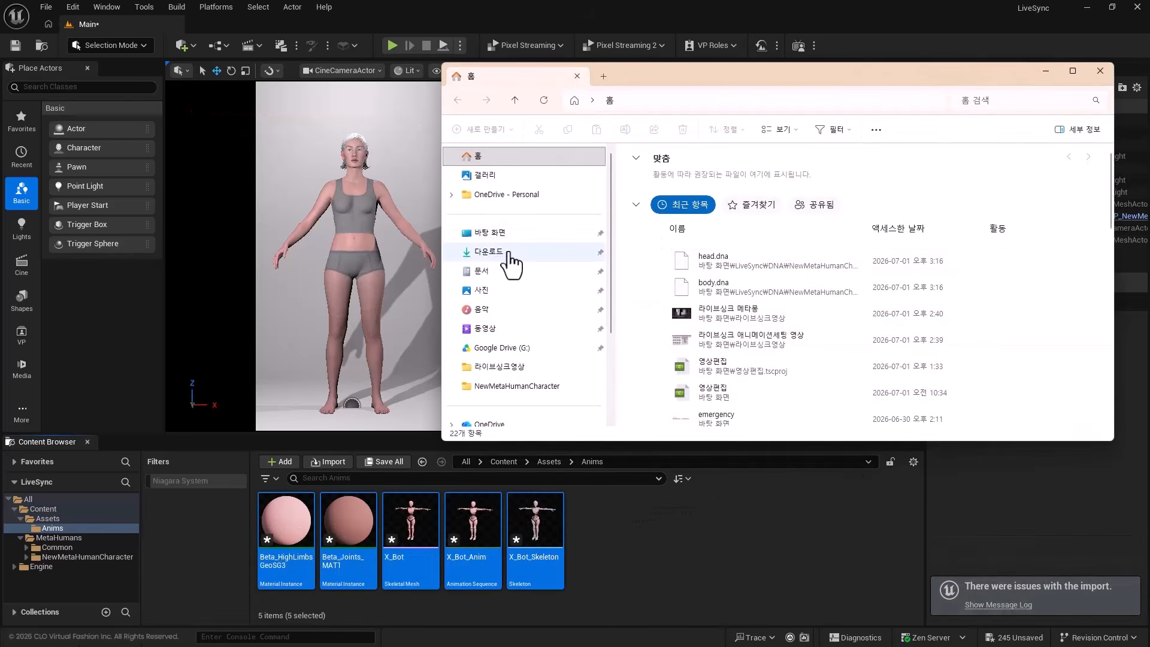
left_click(939, 254)
left_click(728, 246, "ctrl")
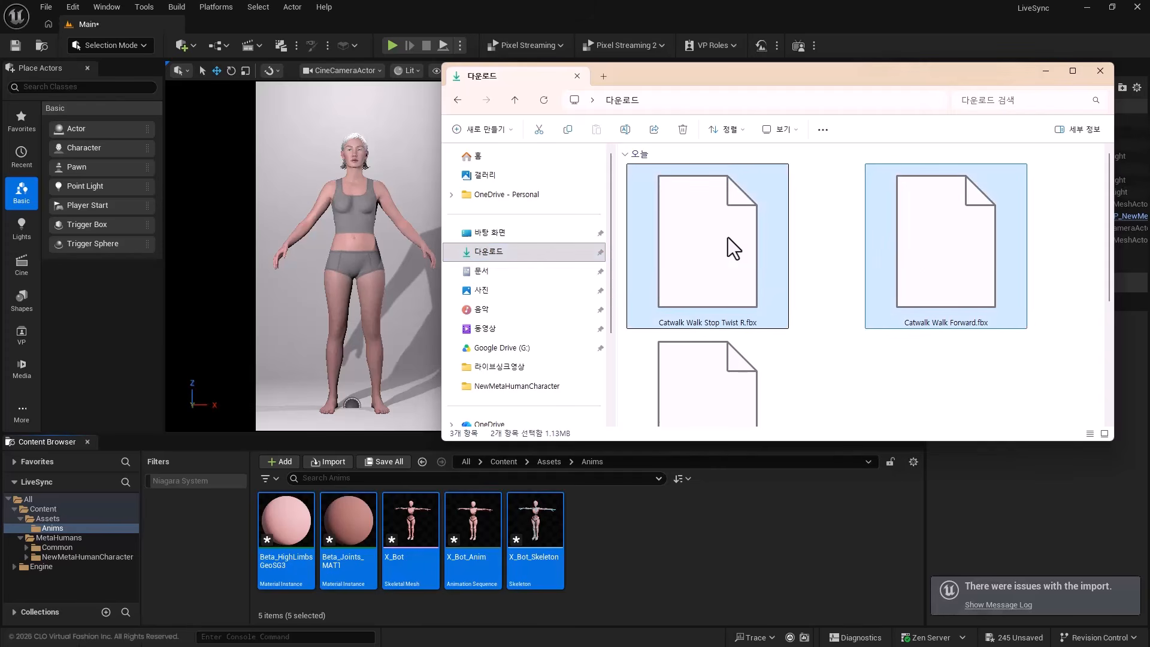
left_click_drag(726, 249, 613, 534)
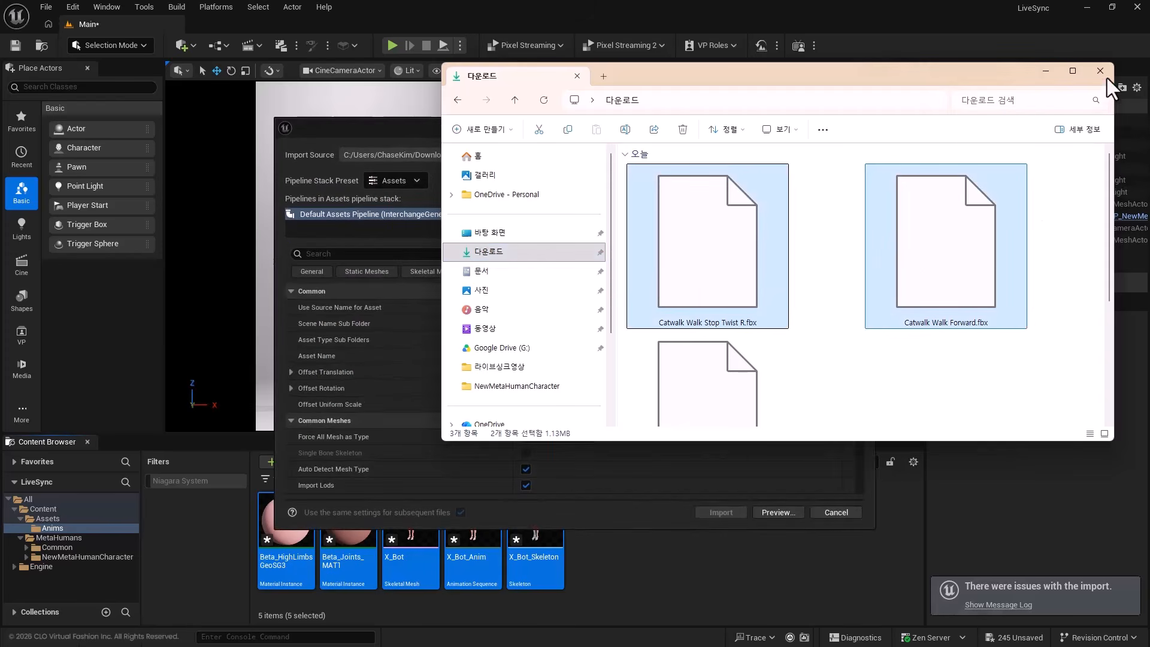
left_click(1102, 72)
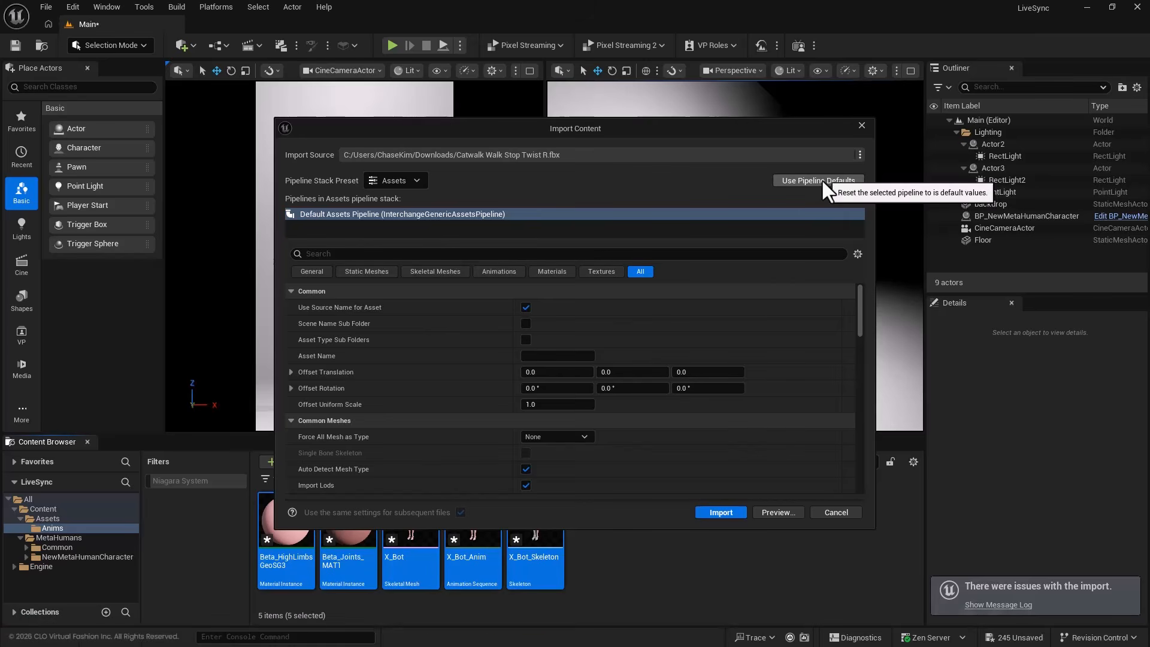
- Set the import's Skeleton option to X_Bot_Skeleton and import both catwalk animations
scroll(773, 294, "down", 5)
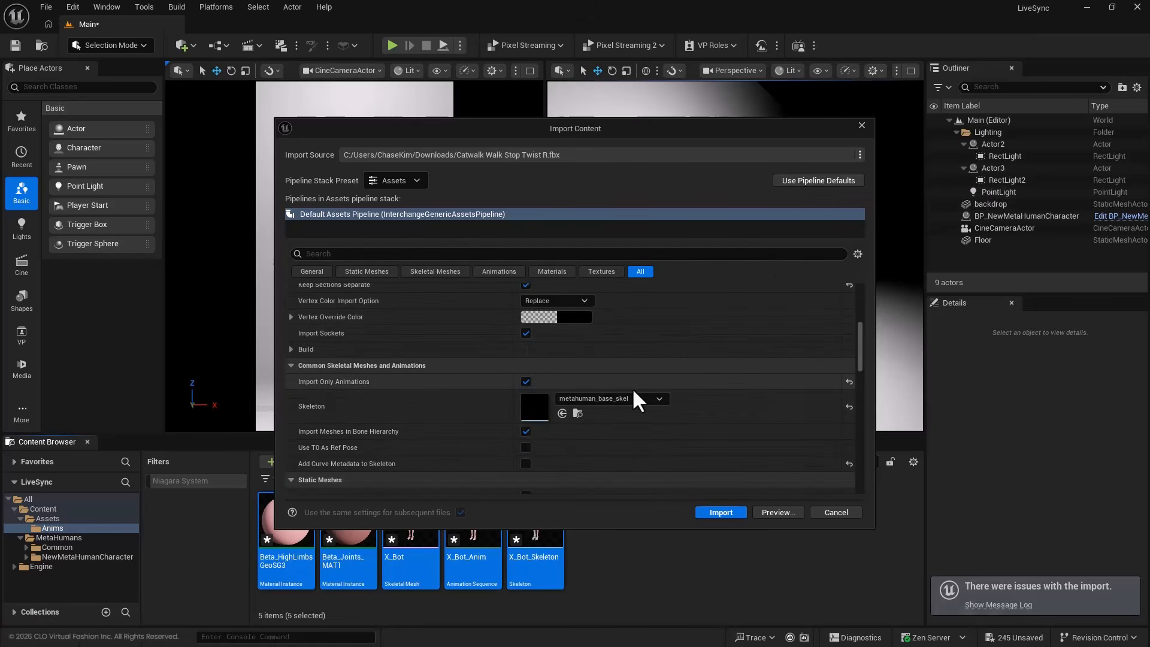
left_click(662, 398)
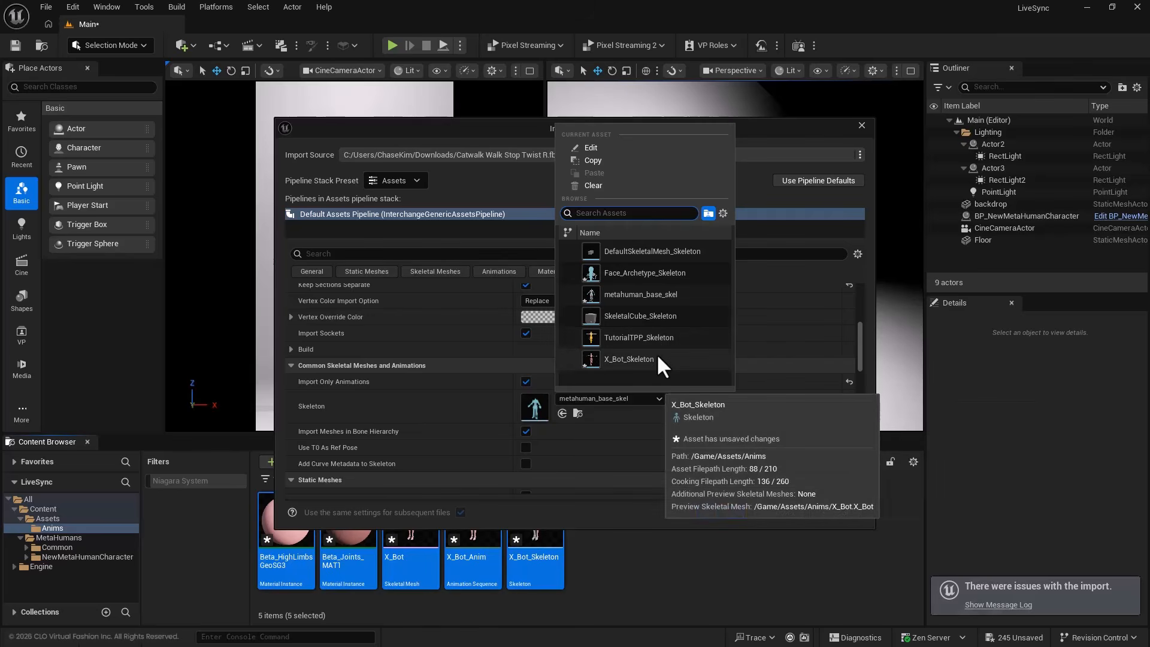
left_click(657, 358)
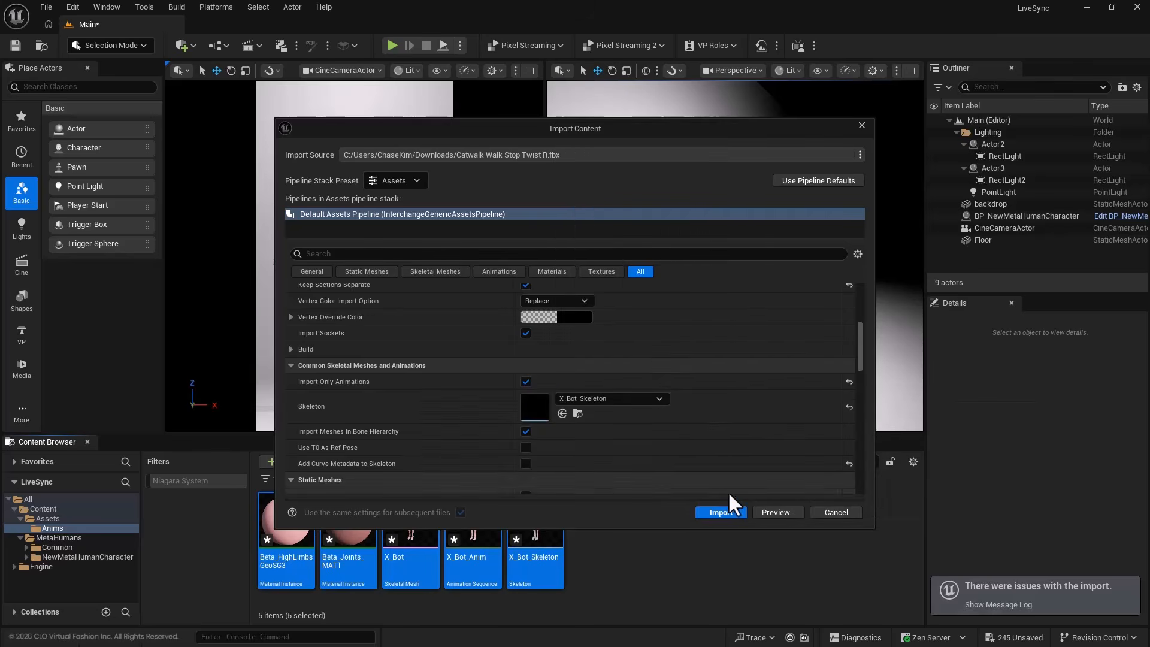
left_click(717, 513)
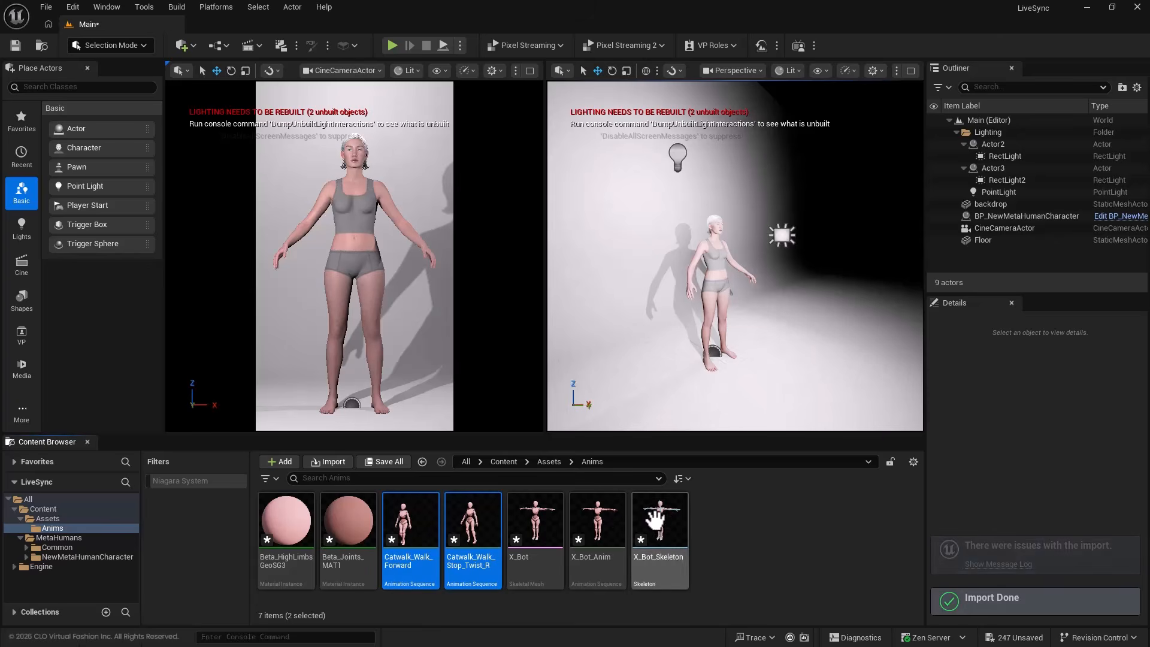
- Save all the X Bot and catwalk assets in the Anims folder
left_click(658, 527)
left_click(312, 509)
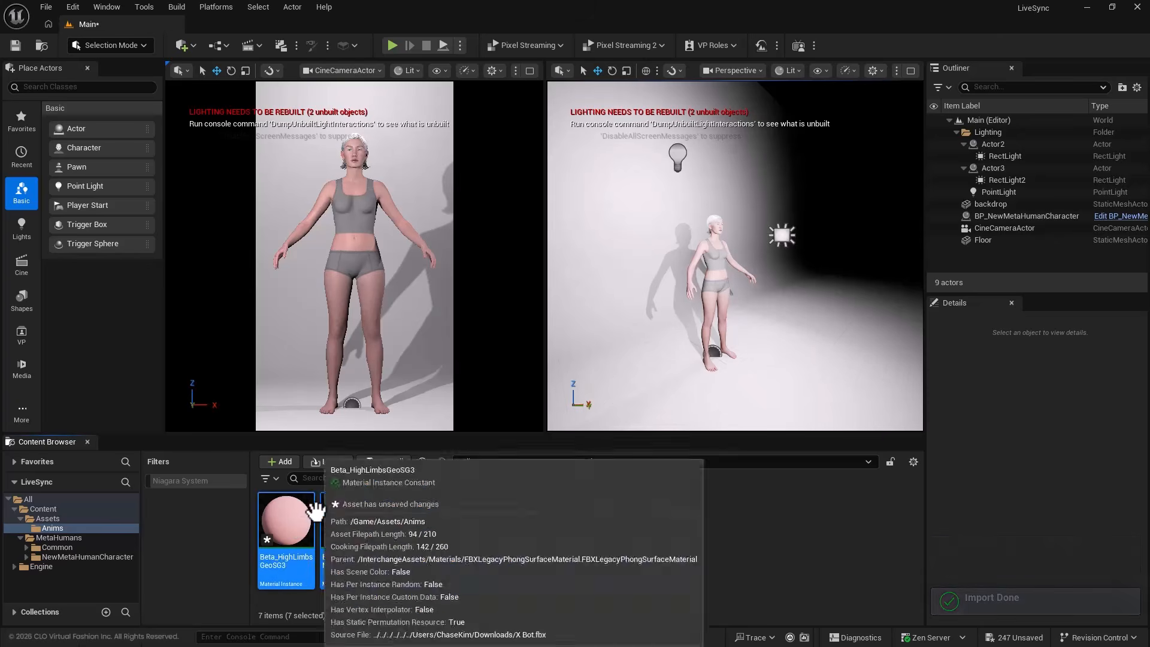
left_click(666, 522, "shift")
key("ctrl+s")
left_click(706, 531)
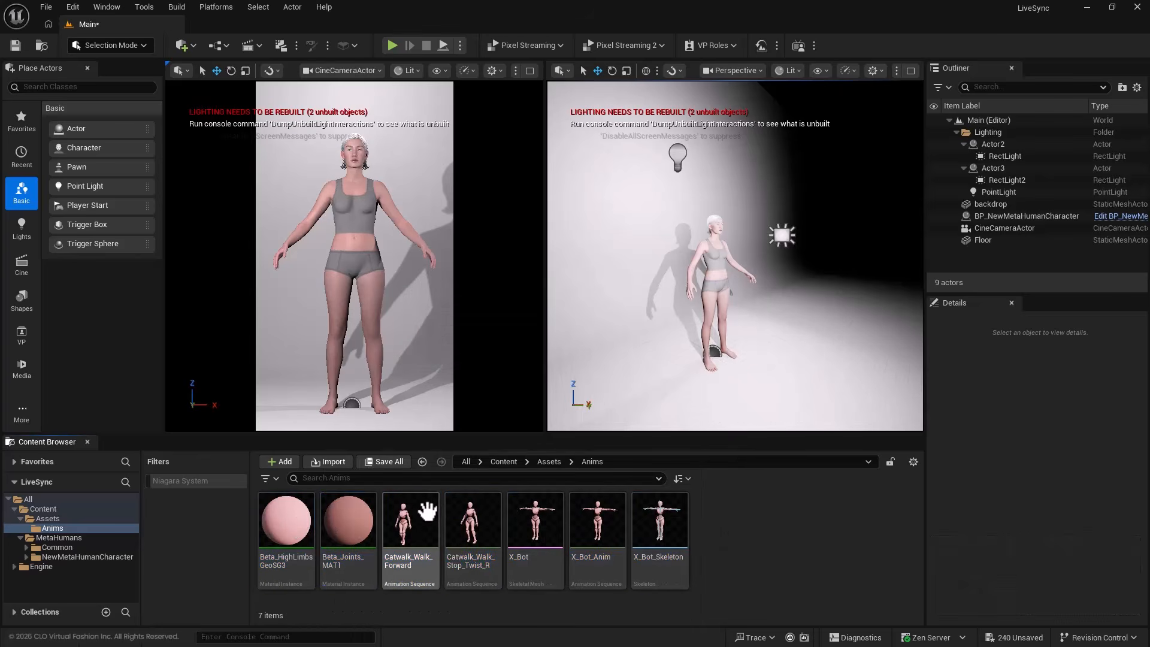
- Start retargeting the Catwalk_Walk_Forward animation with the MetaHuman's SKM_NewMetaHumanCharacter_BodyMesh as the target skeletal mesh
mouse_move(426, 510)
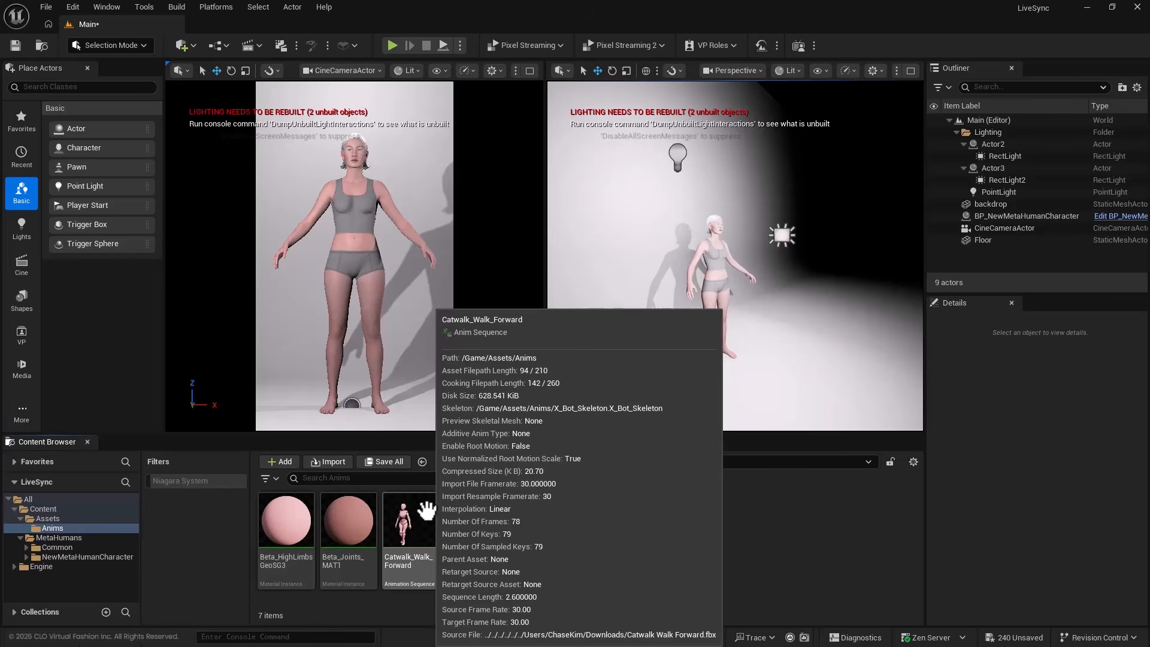
left_click(427, 510)
right_click(428, 510)
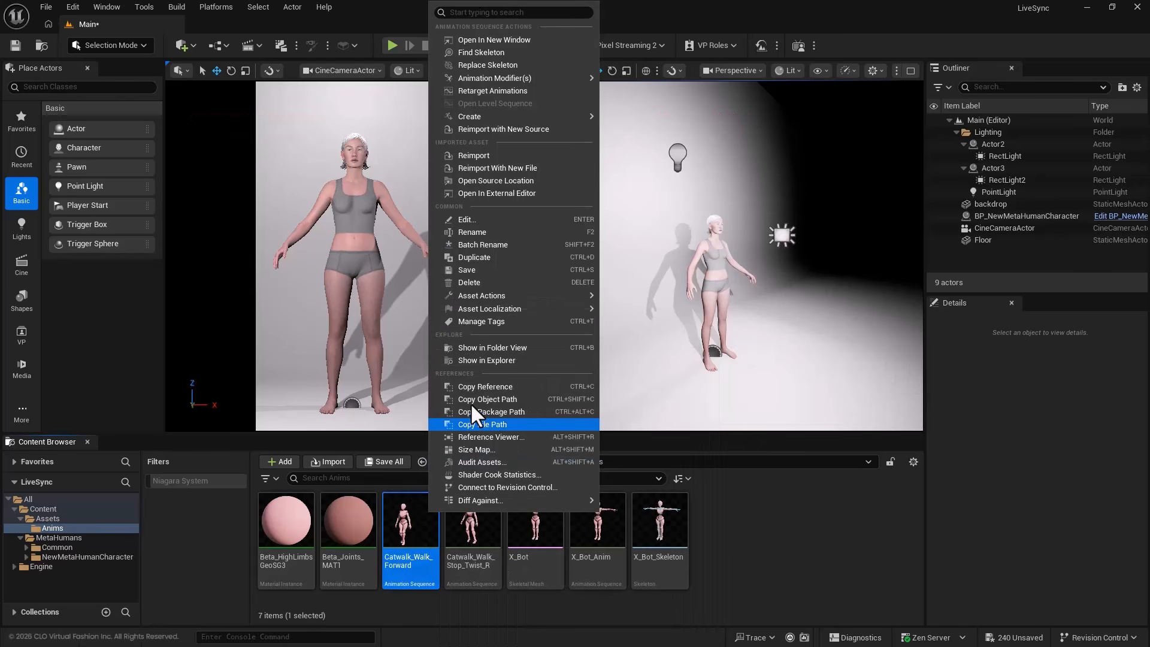
left_click(518, 91)
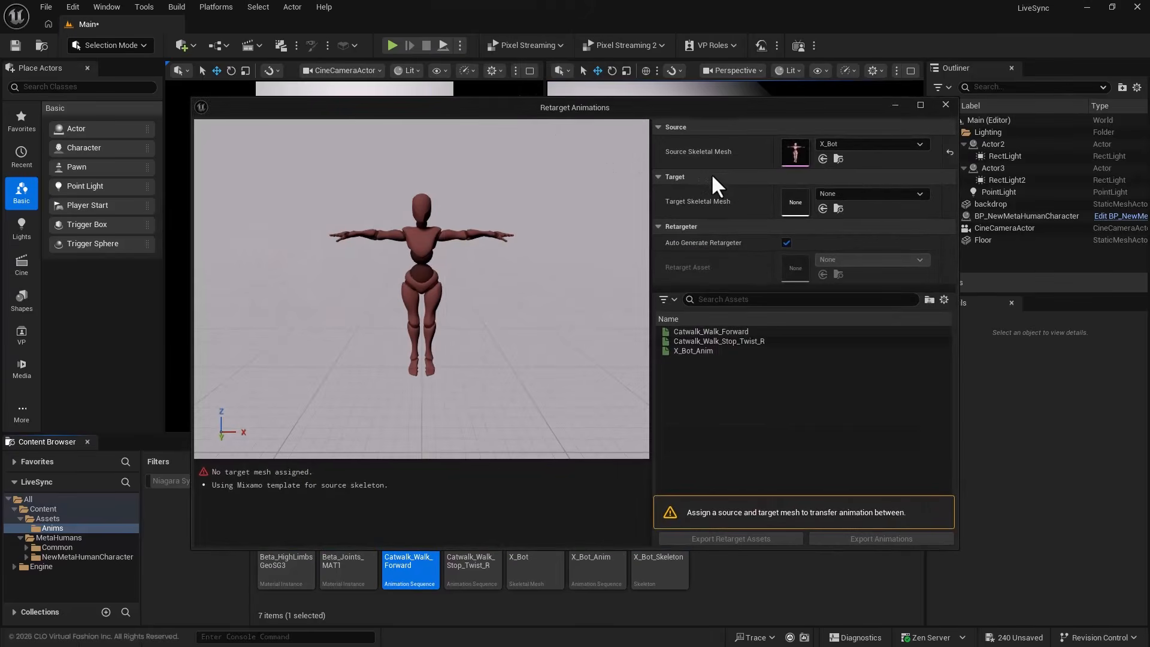
left_click(885, 197)
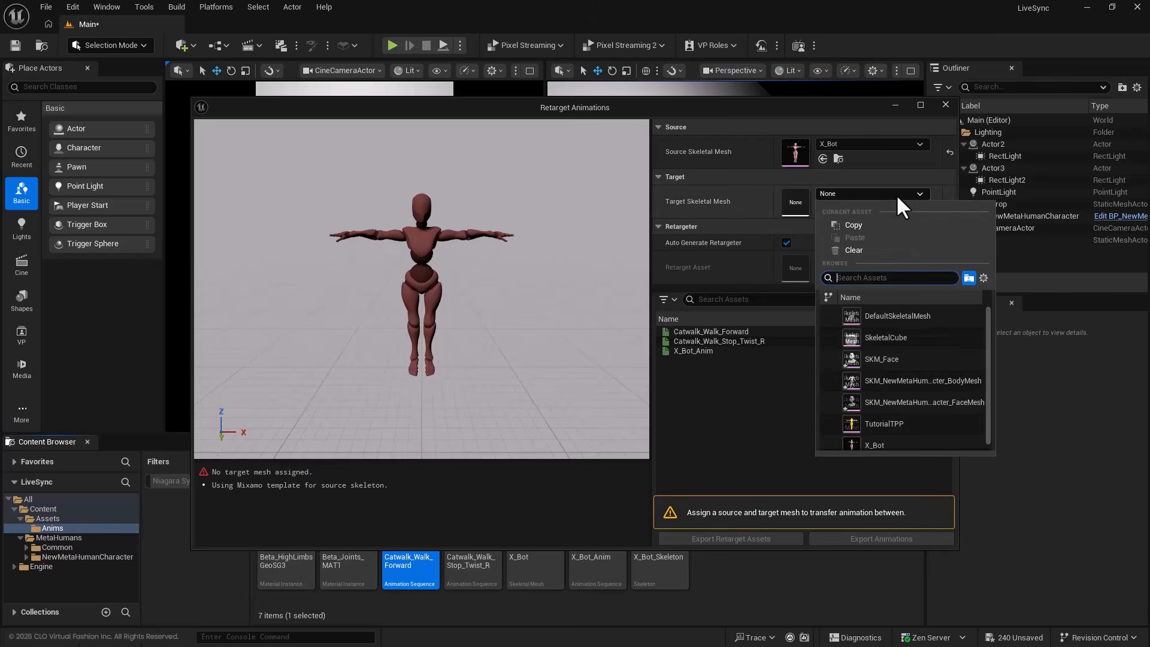
left_click(894, 383)
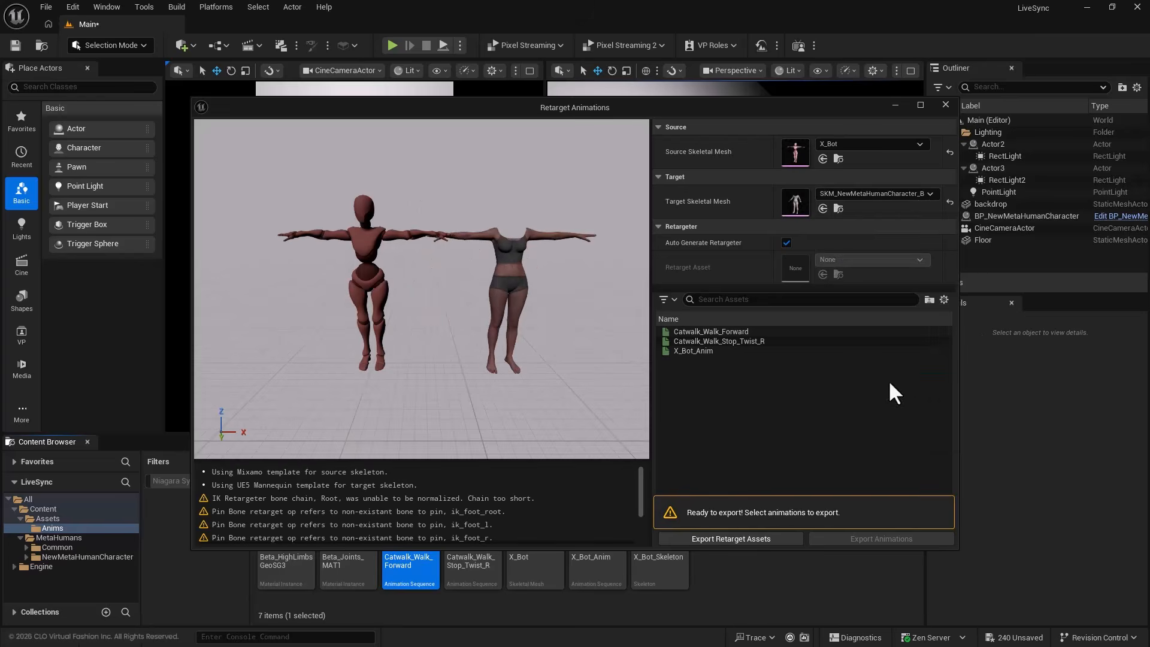
- Export the retargeted Catwalk_Walk_Forward animation to the Assets/Anims folder with the default batch export options
left_click(752, 331)
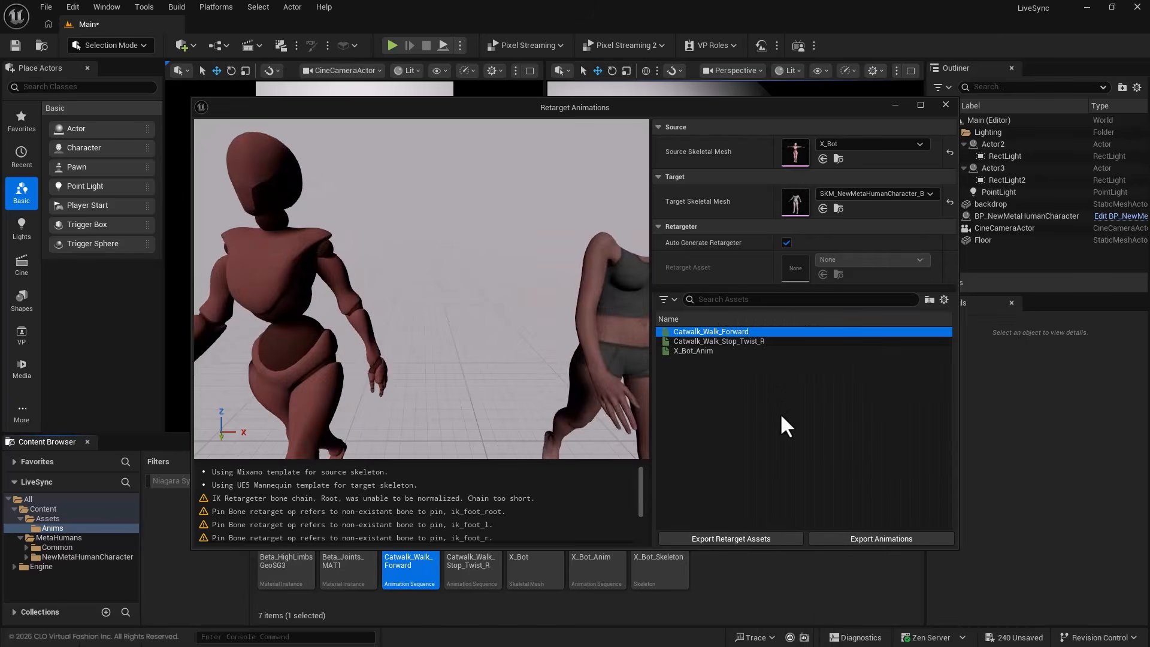
left_click(879, 537)
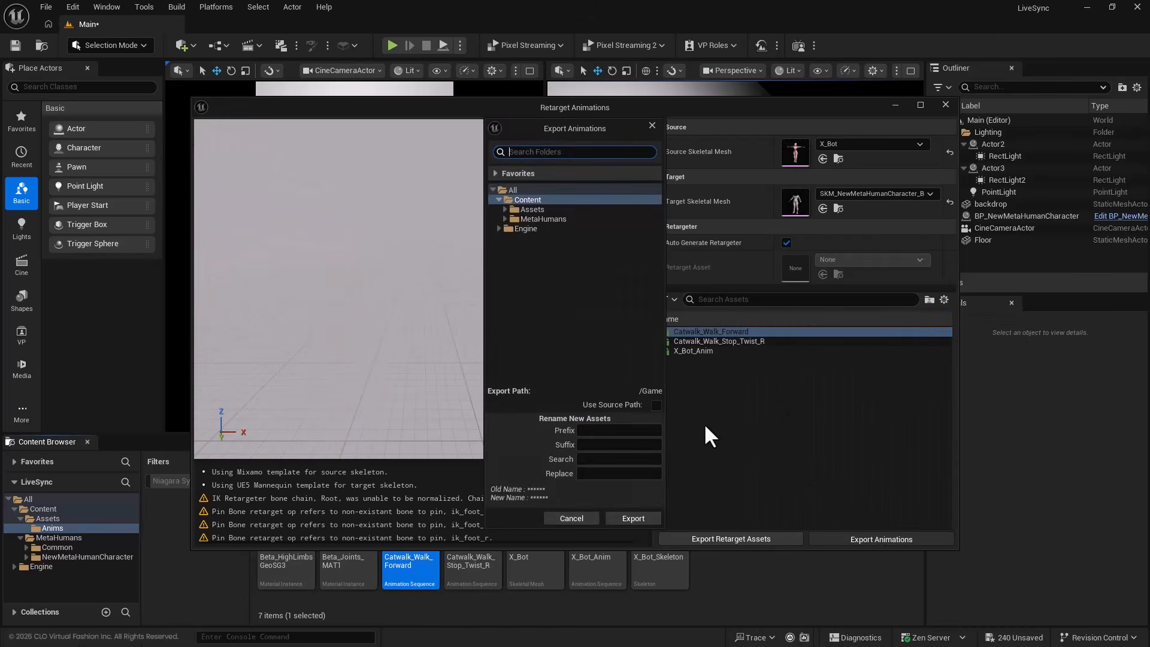
left_click(505, 209)
left_click(536, 218)
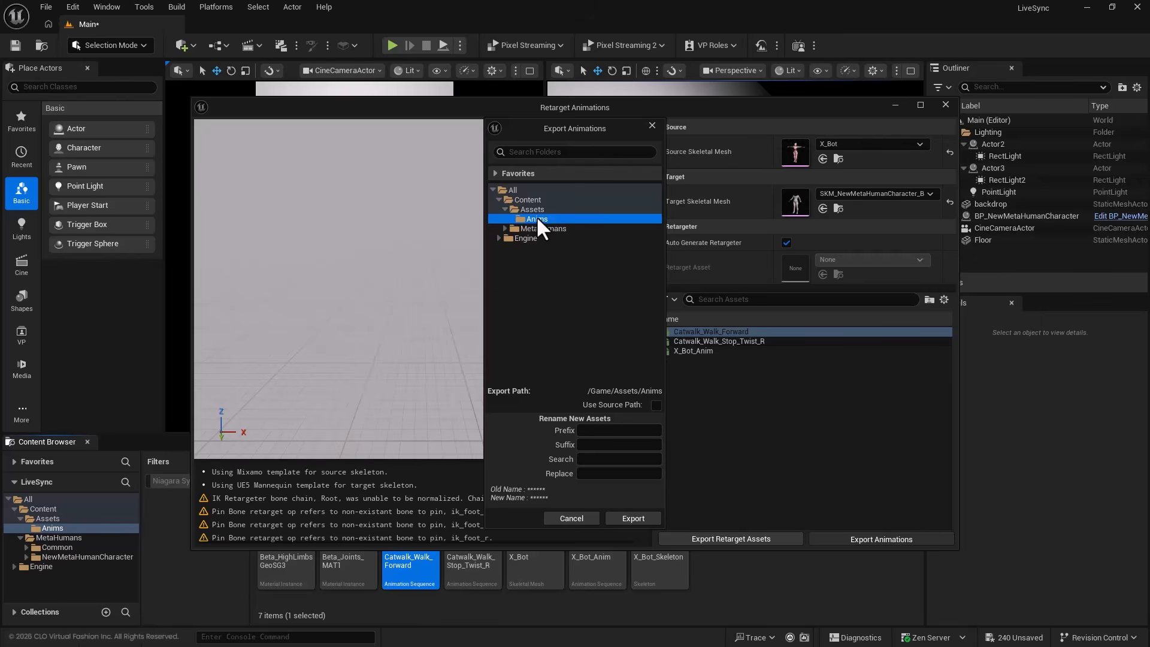
left_click(629, 518)
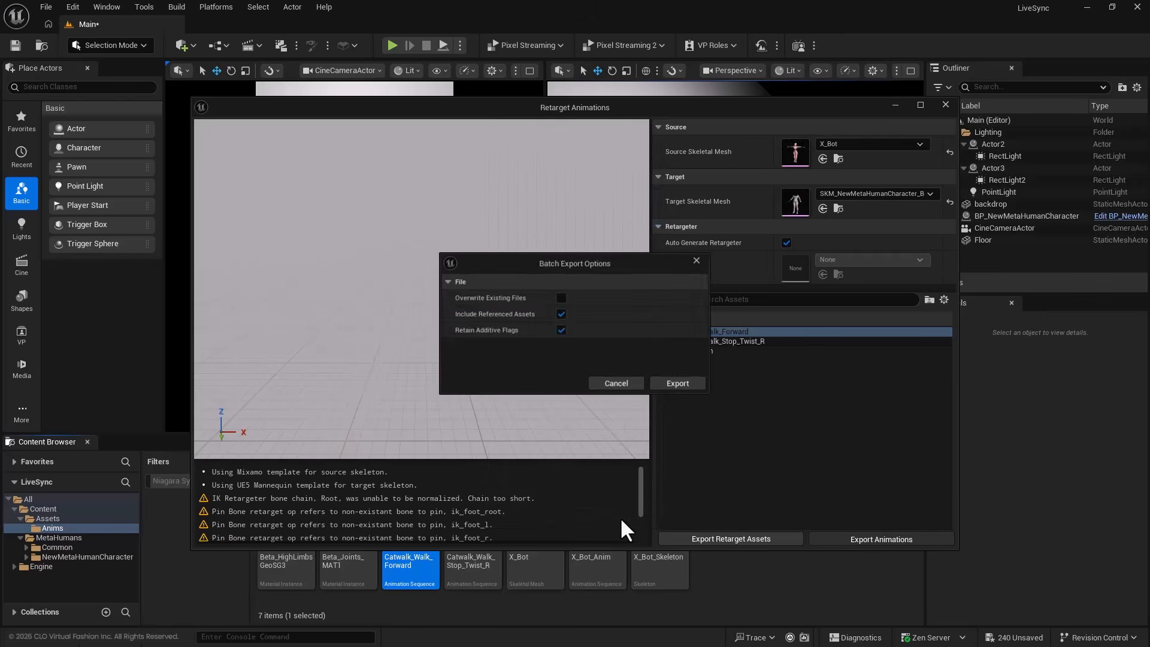
left_click(682, 384)
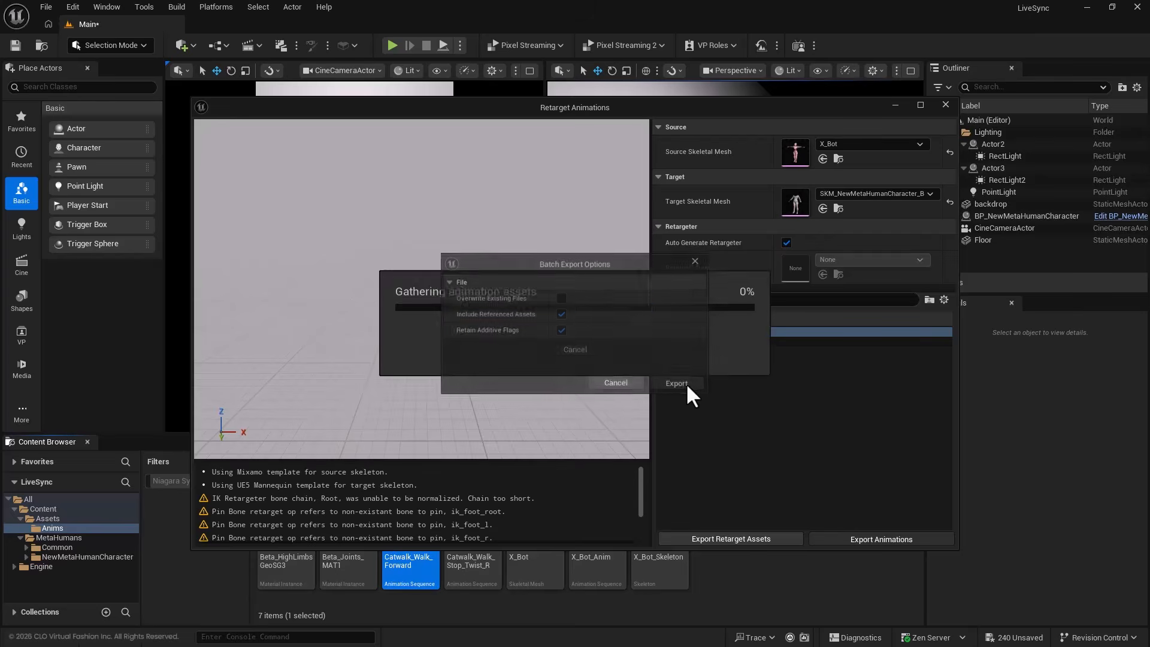
- Export the retargeted Catwalk_Walk_Stop_Twist_R animation to the Assets/Anims folder and close the retargeting window
left_click(728, 340)
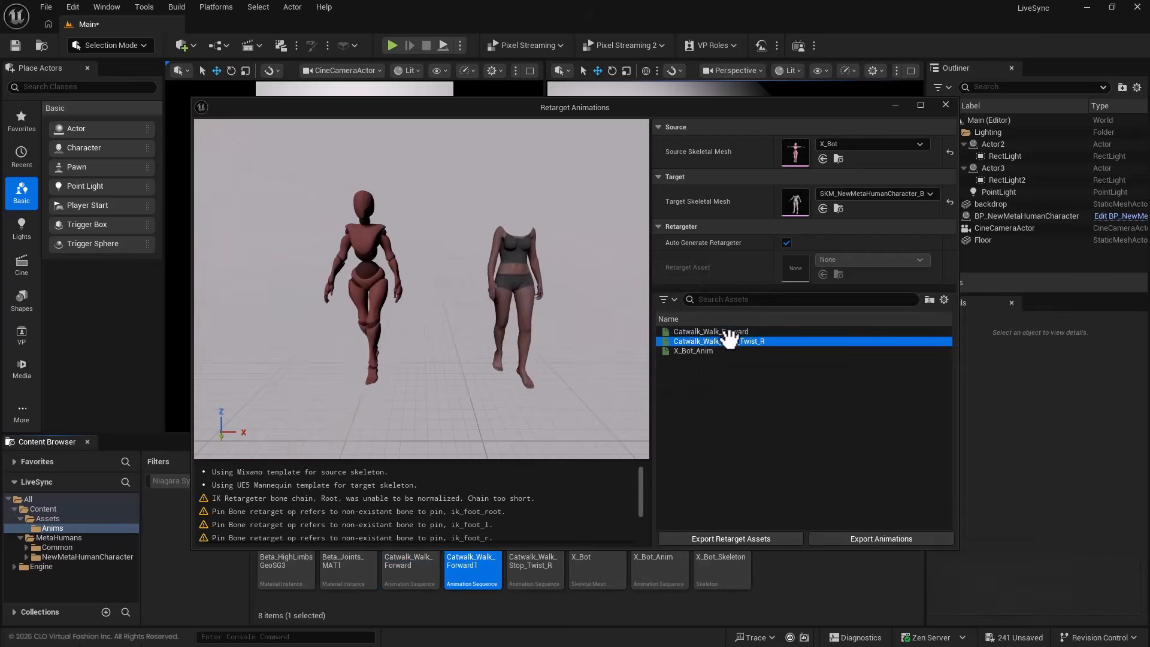
left_click(885, 534)
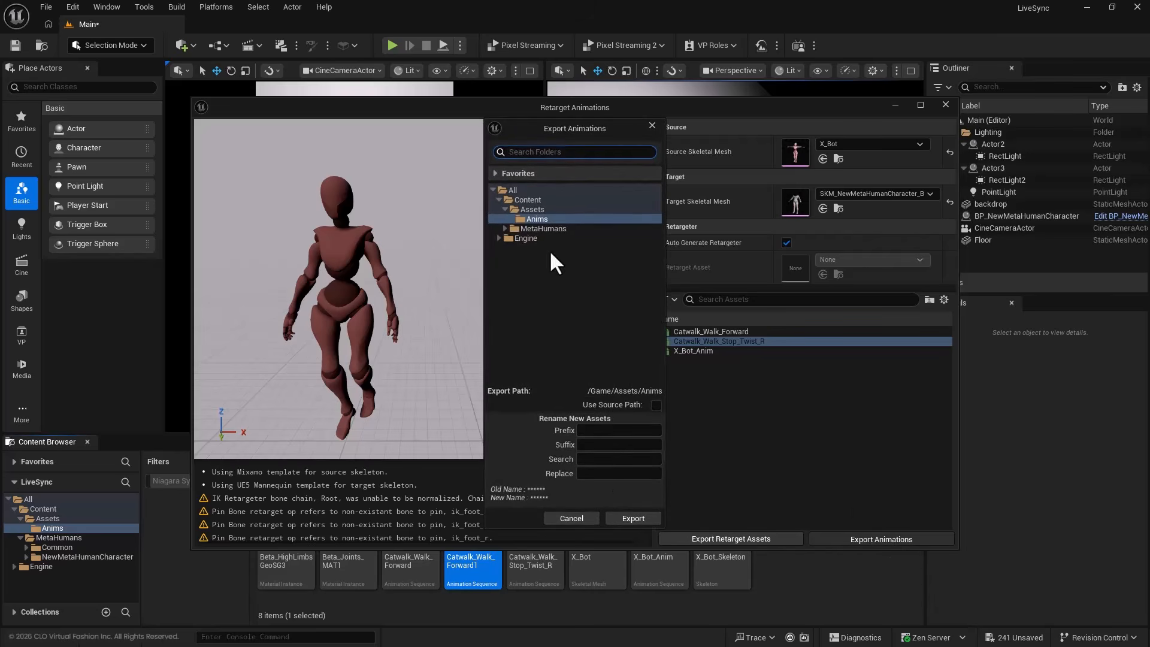
left_click(623, 516)
left_click(683, 385)
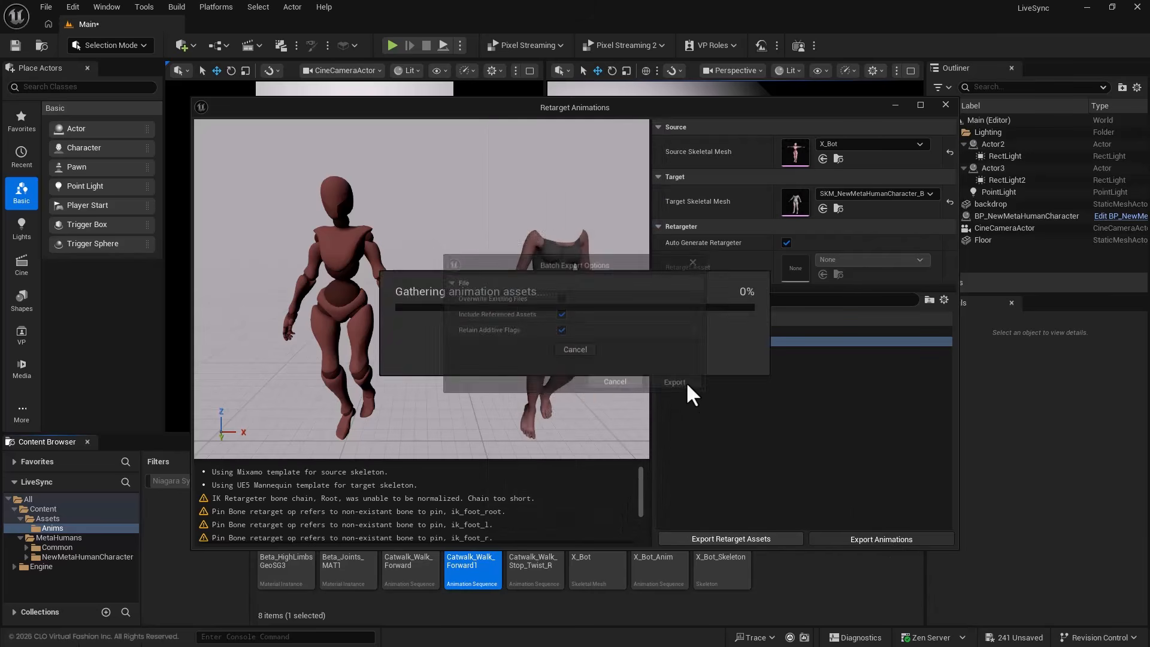
left_click(945, 104)
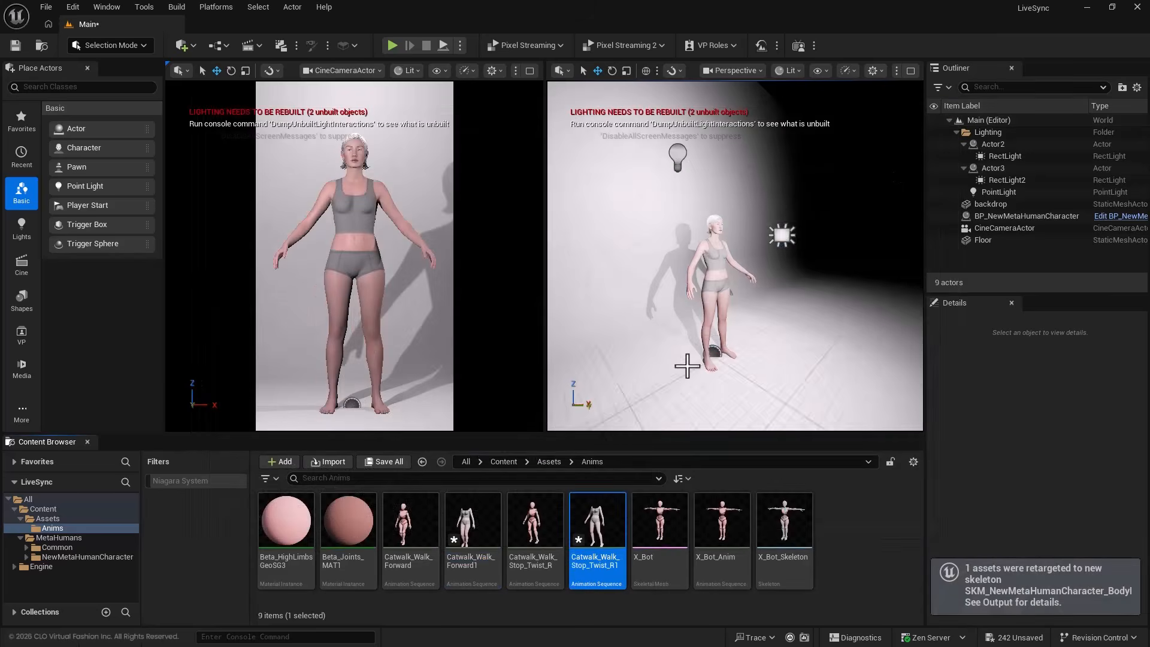
- Preview the retargeted Catwalk Walk Forward and Catwalk Walk Stop Twist R animations and save them in the Anims folder
double_click(472, 518)
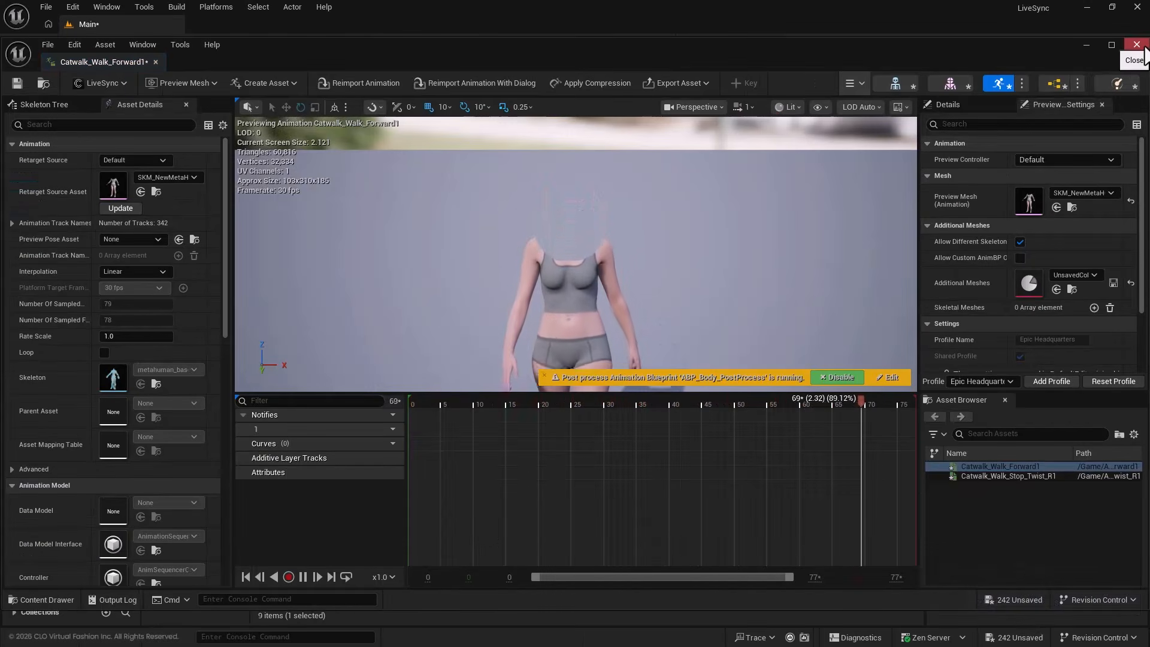
double_click(1018, 475)
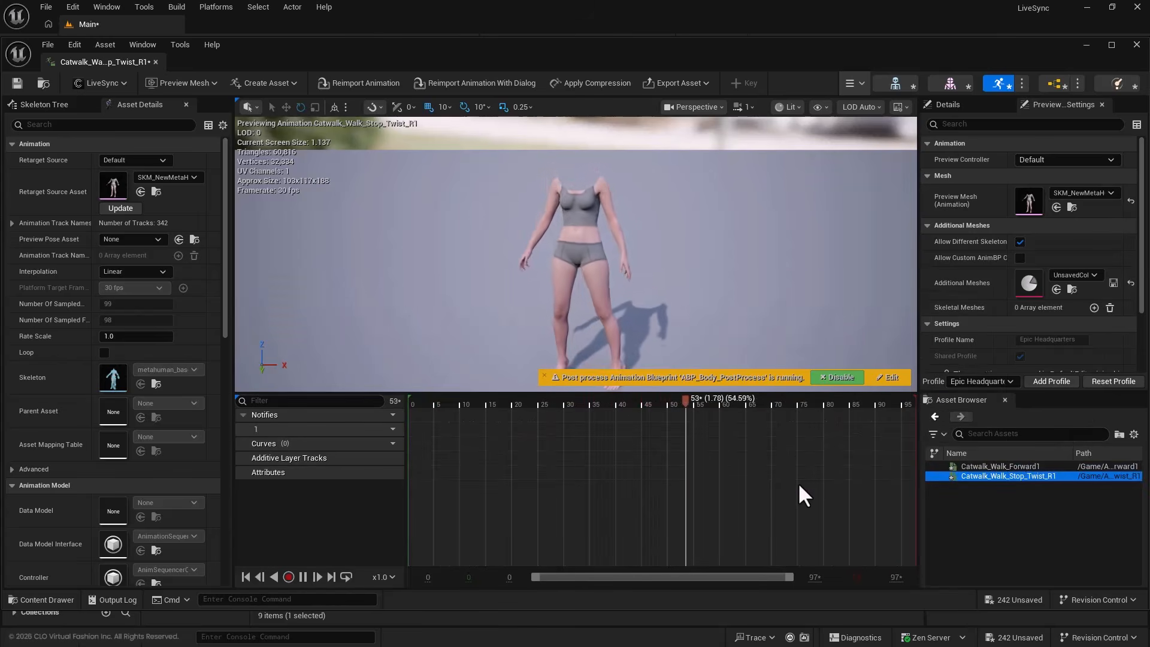
left_click(1136, 45)
left_click(575, 583, "shift")
key("ctrl+s")
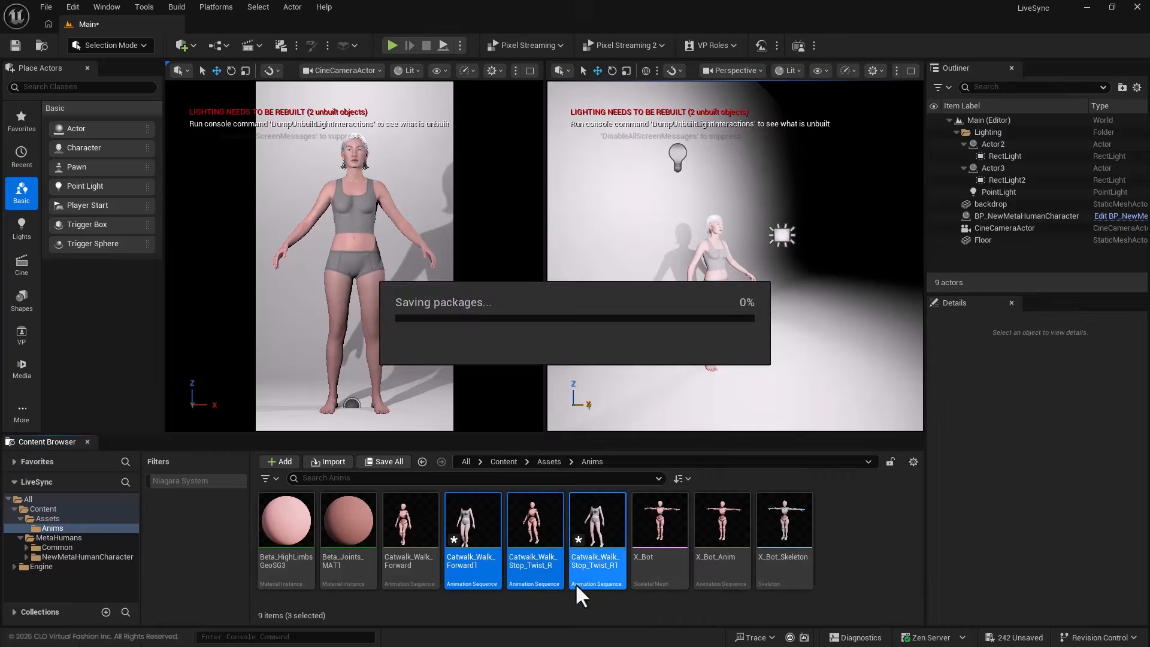
- Create a Level Sequence named LiveSync in the Content folder and open it in Sequencer
left_click(105, 508)
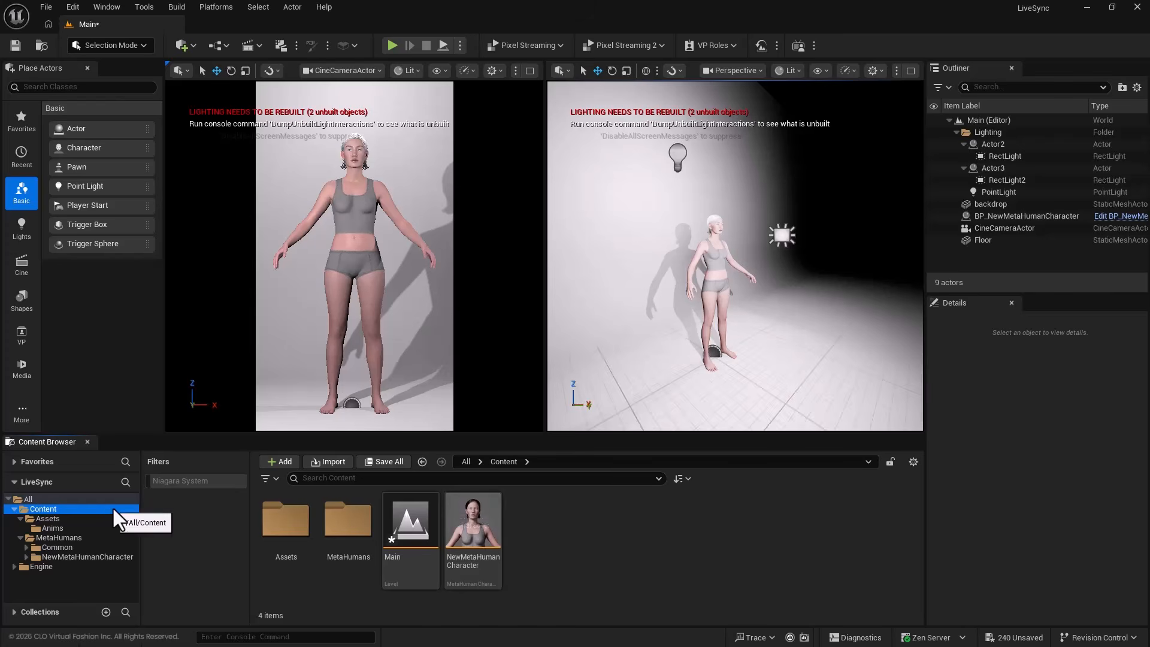
right_click(551, 514)
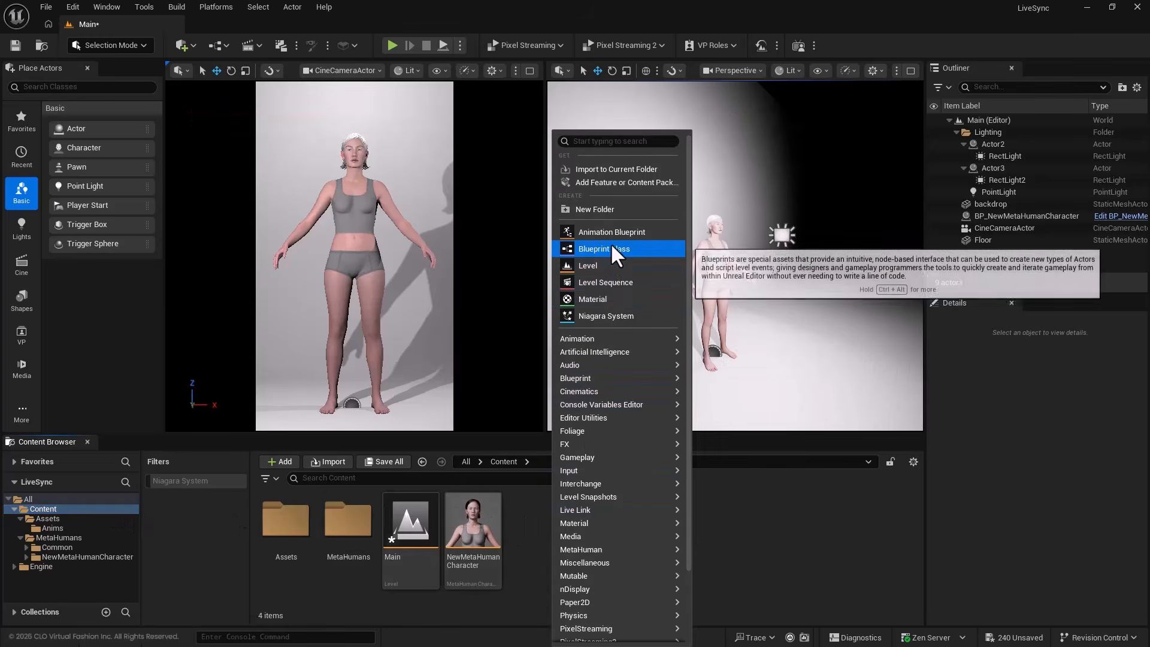
left_click(605, 282)
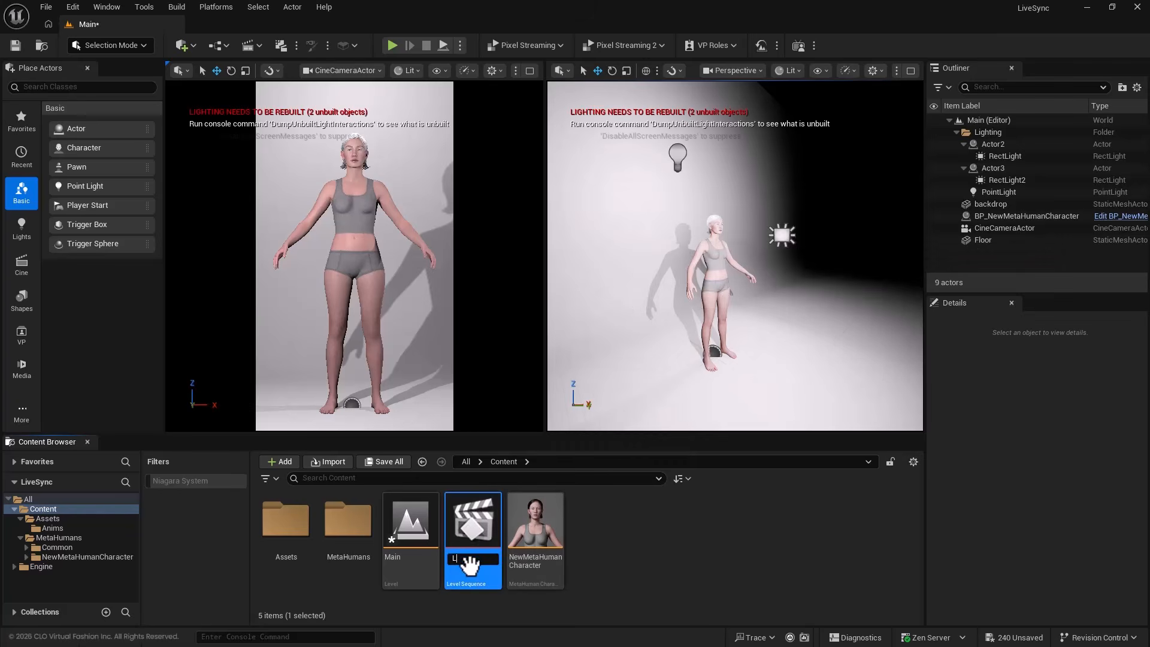
key("Return")
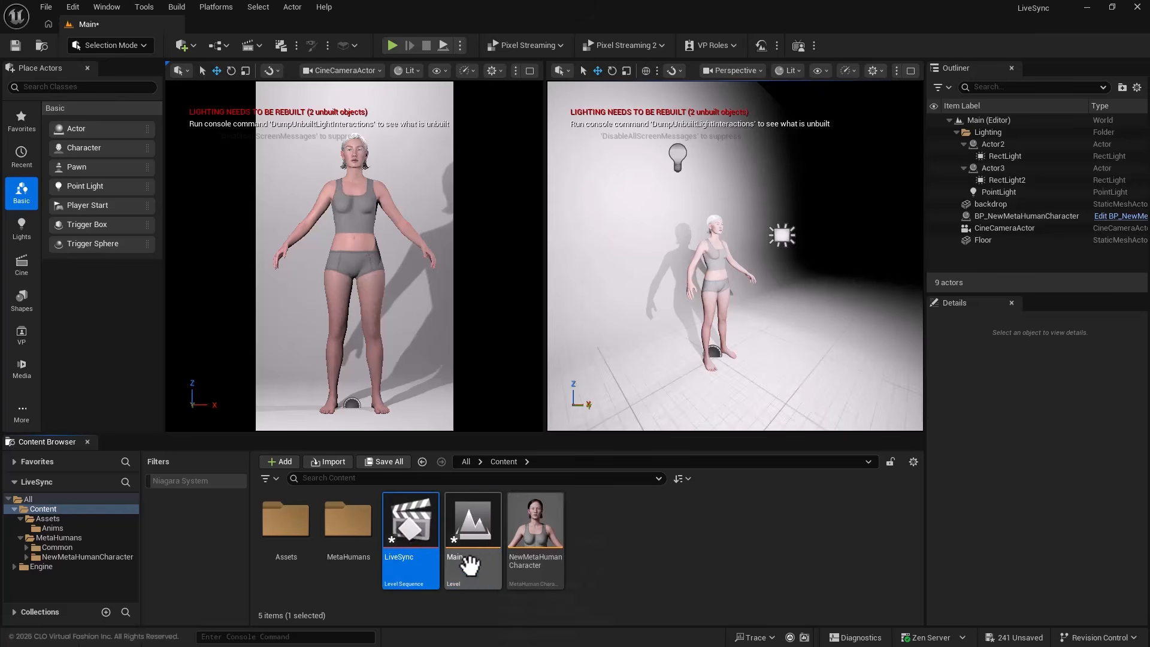
double_click(411, 513)
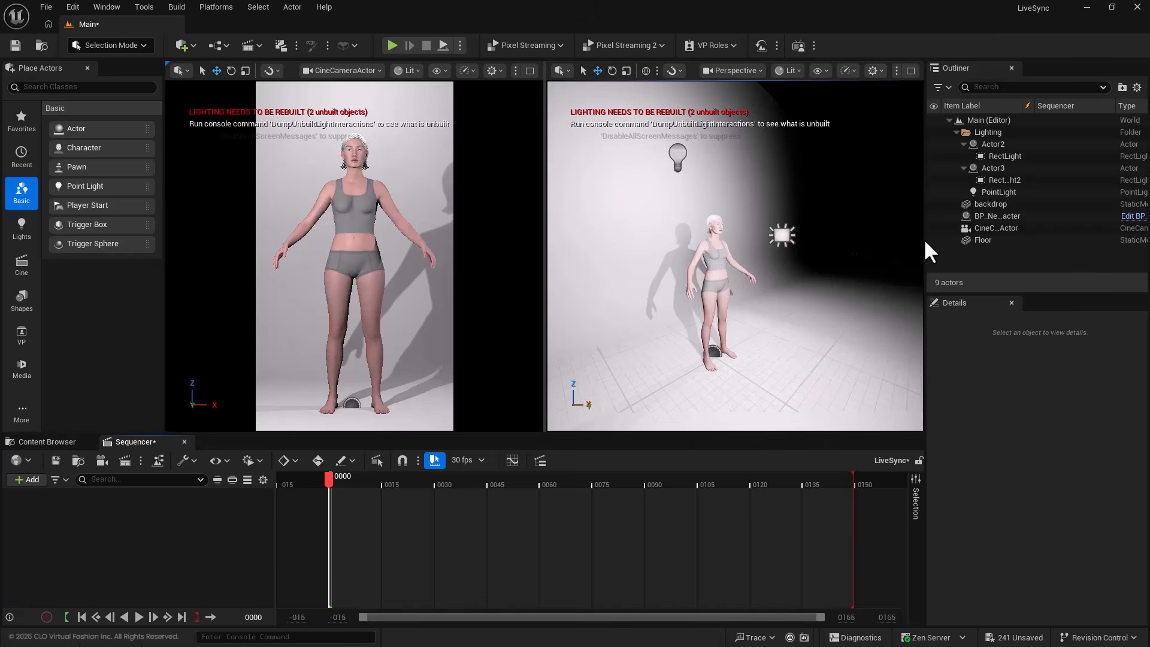
- Add BP_NewMetaHumanCharacter to the LiveSync sequence and delete its body's MetaHuman_ControlRig track
left_click_drag(991, 215, 130, 509)
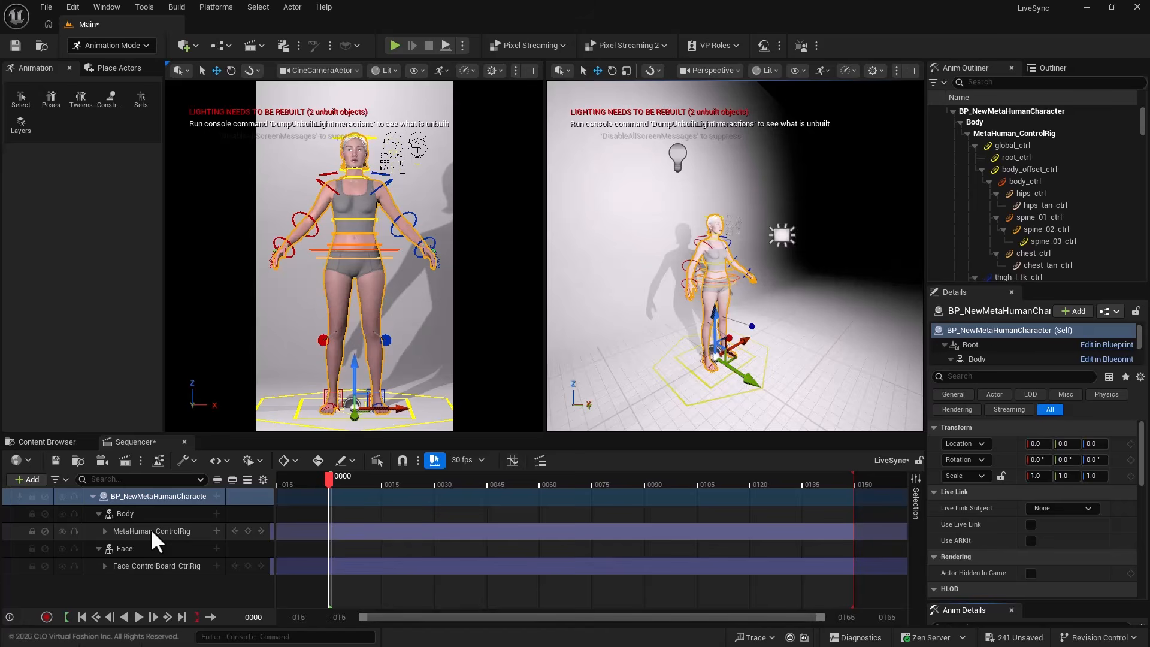
left_click(150, 530)
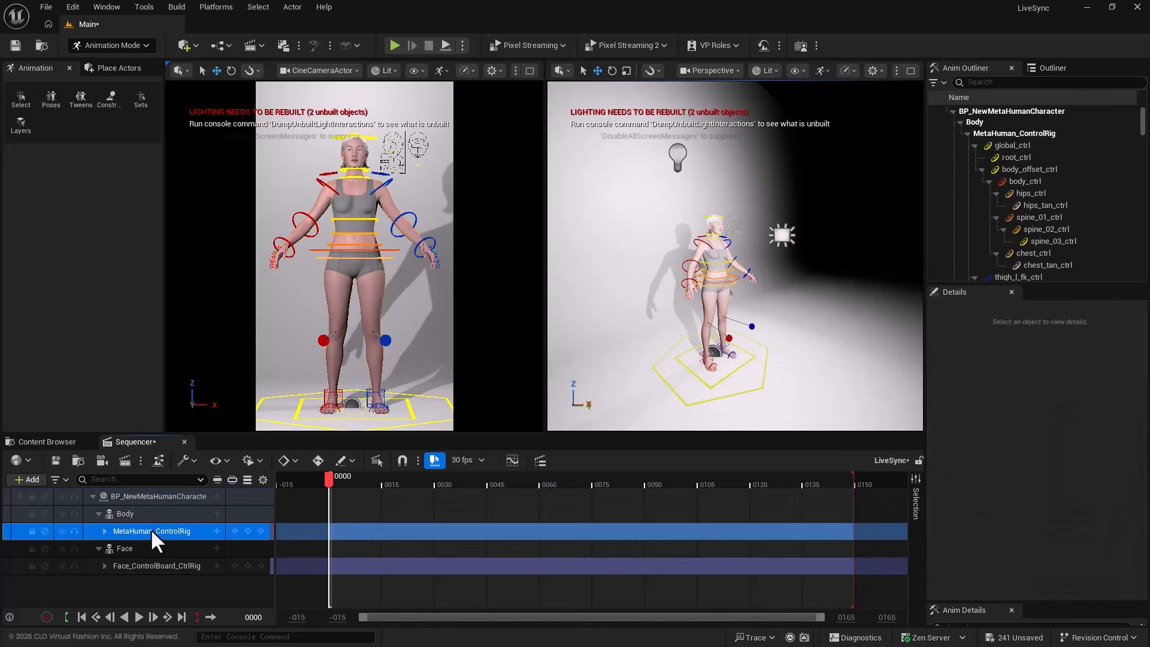
key("Delete")
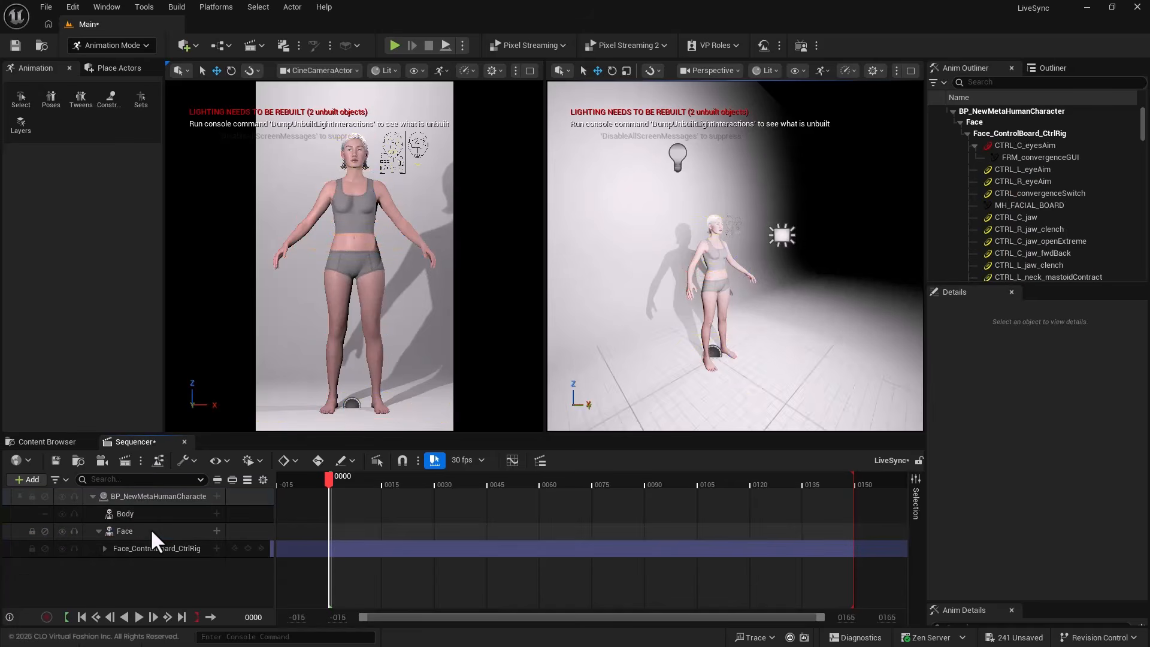
- Add the Catwalk_Walk_Forward1 animation to the MetaHuman's Body track and preview the walk
left_click(217, 513)
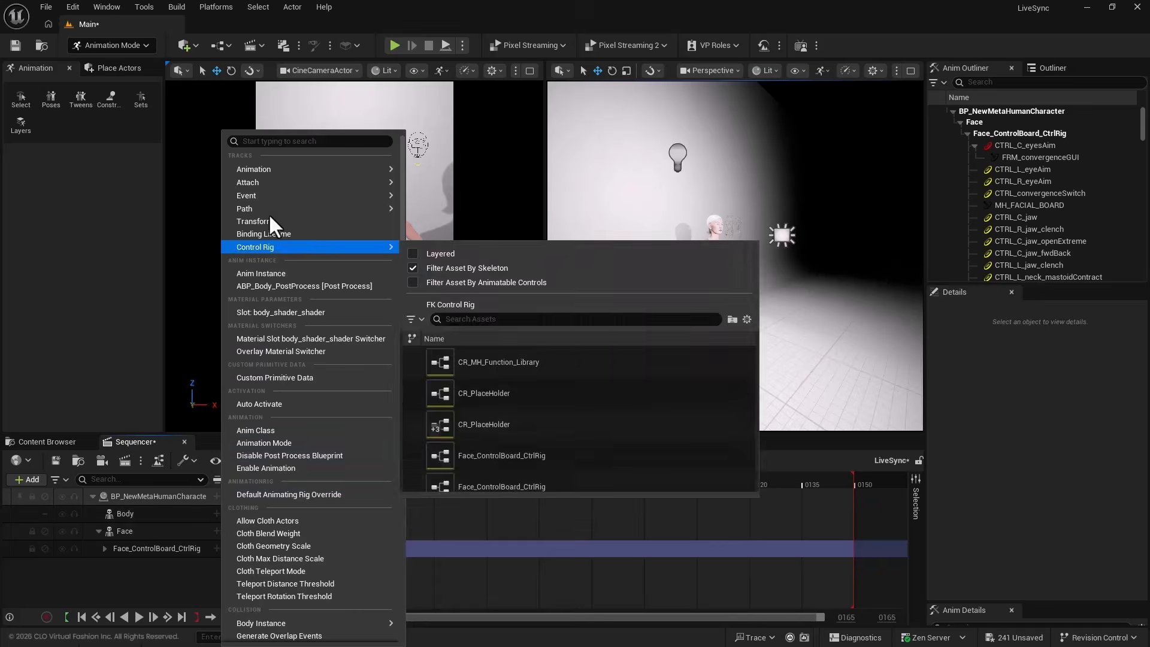
mouse_move(322, 167)
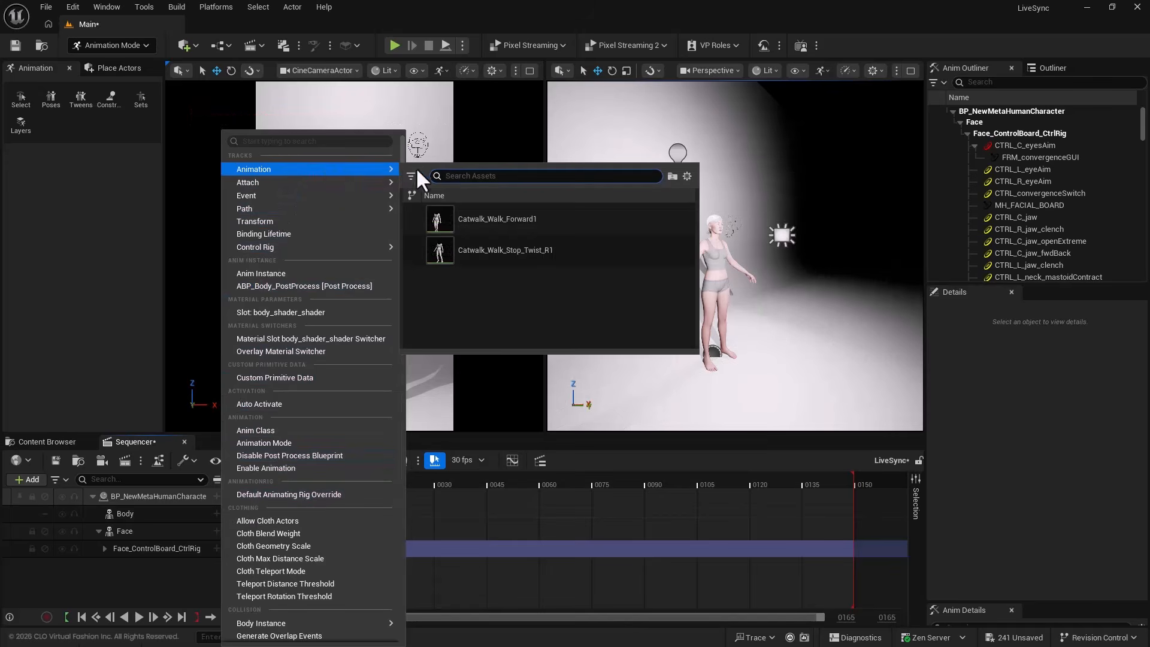
mouse_move(538, 226)
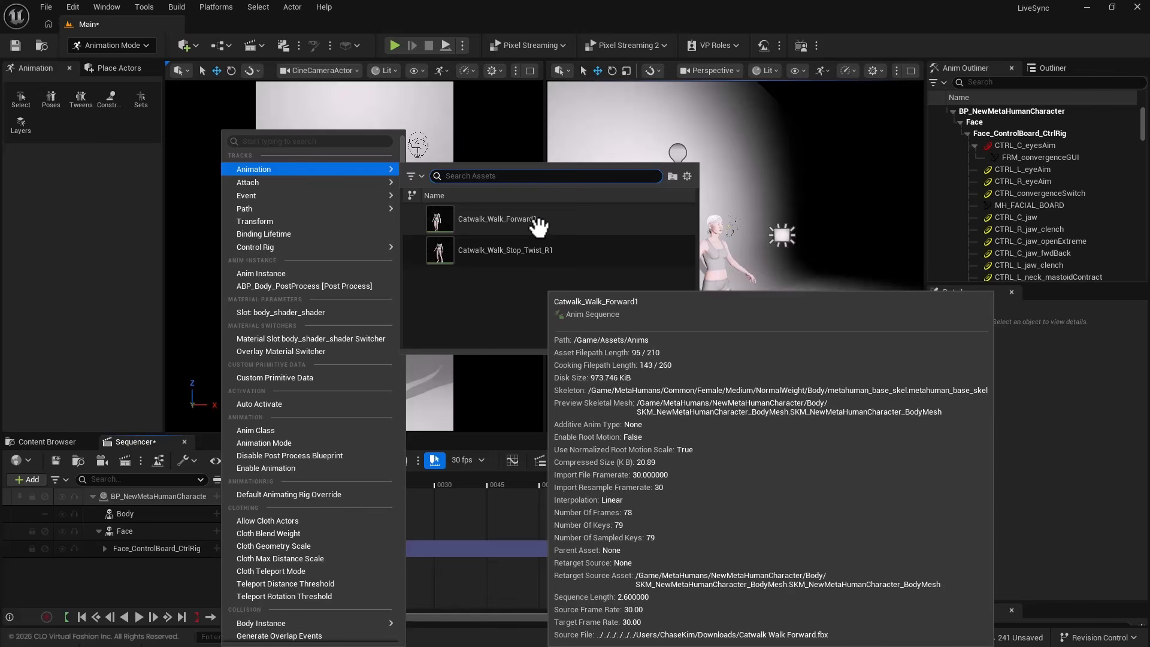
left_click(539, 225)
key("space")
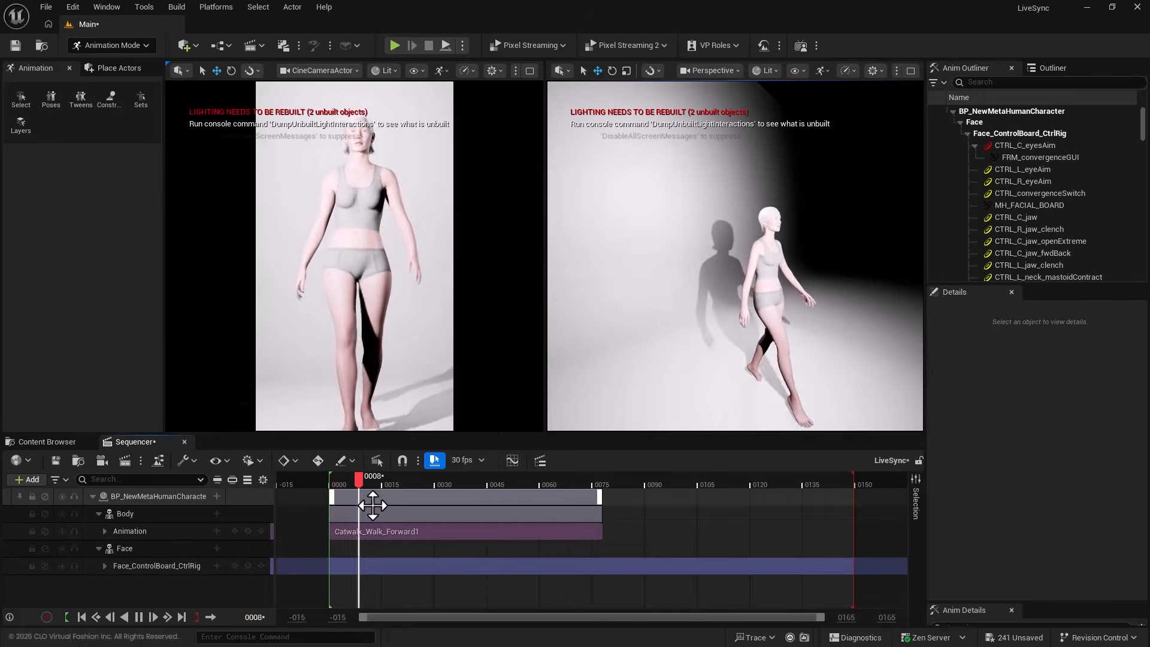
key("space")
right_click(446, 528)
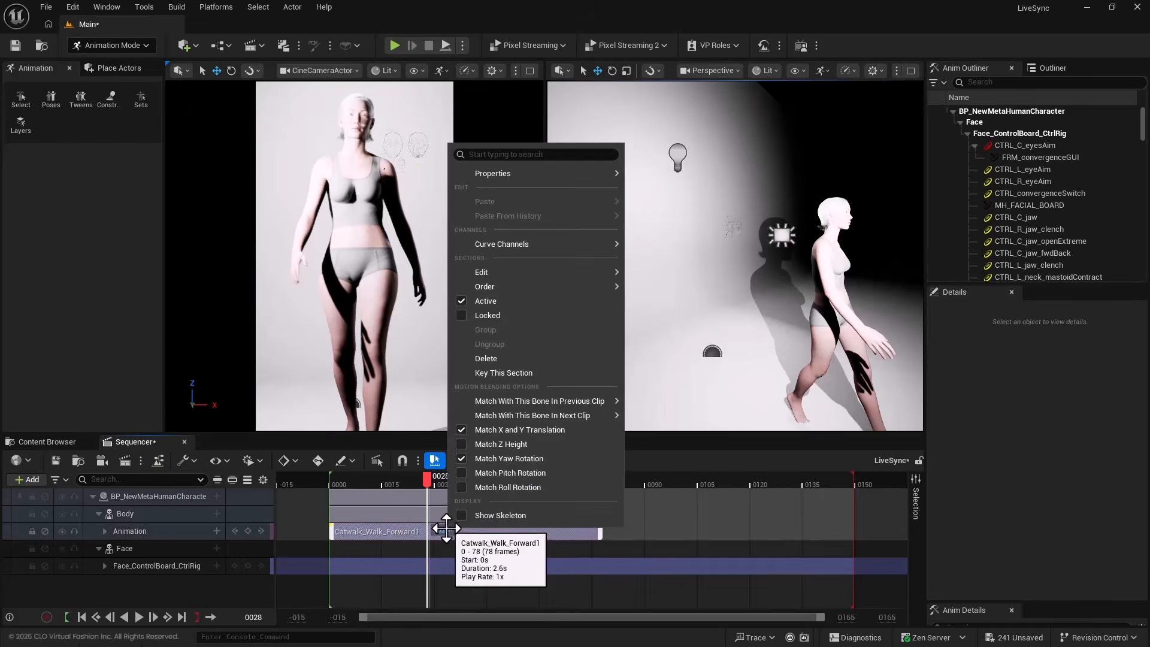
key("Escape")
- Add Catwalk_Walk_Stop_Twist_R1 to the body's Animation track and place it on the same row, directly following Catwalk_Walk_Forward1
left_click(216, 530)
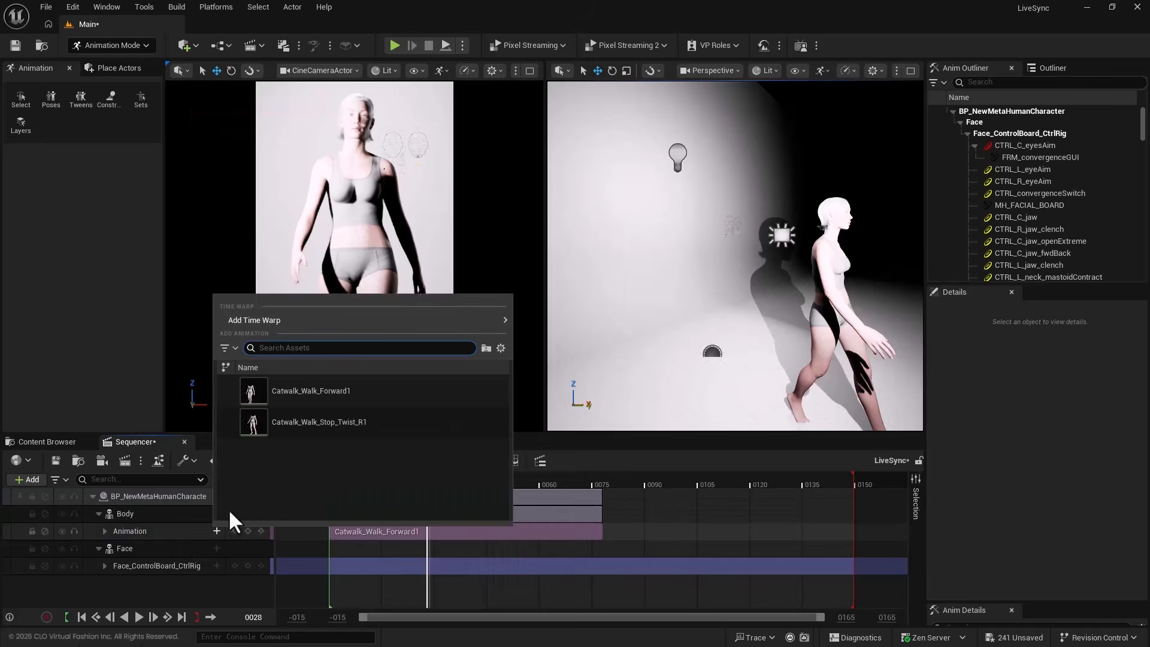
left_click(396, 422)
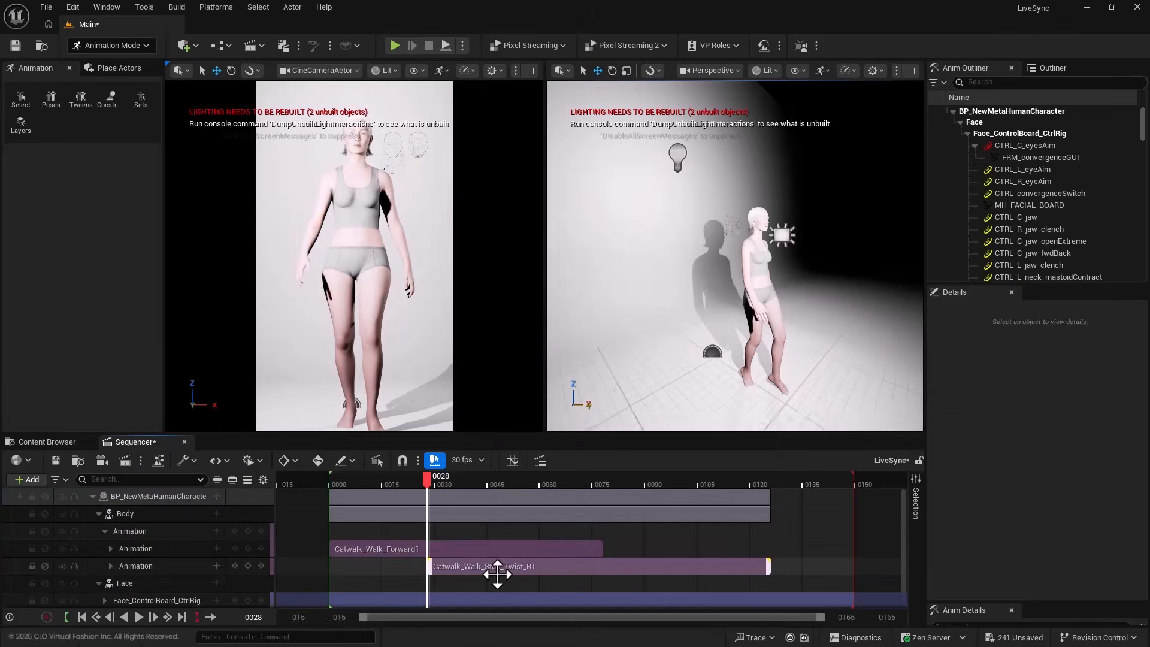
left_click_drag(497, 574, 675, 523)
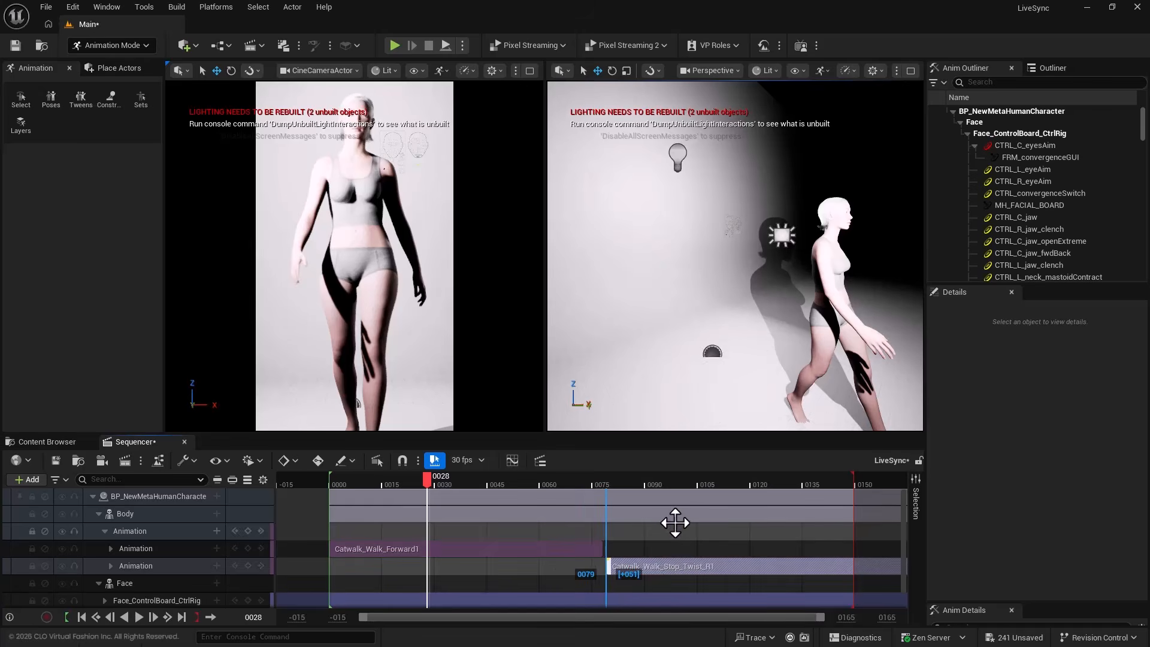
left_click_drag(651, 573, 647, 537)
- Scrub through the clip transition and show the skeletons of both the Catwalk_Walk_Forward1 and Catwalk_Walk_Stop_Twist_R1 clips
left_click_drag(525, 478, 510, 477)
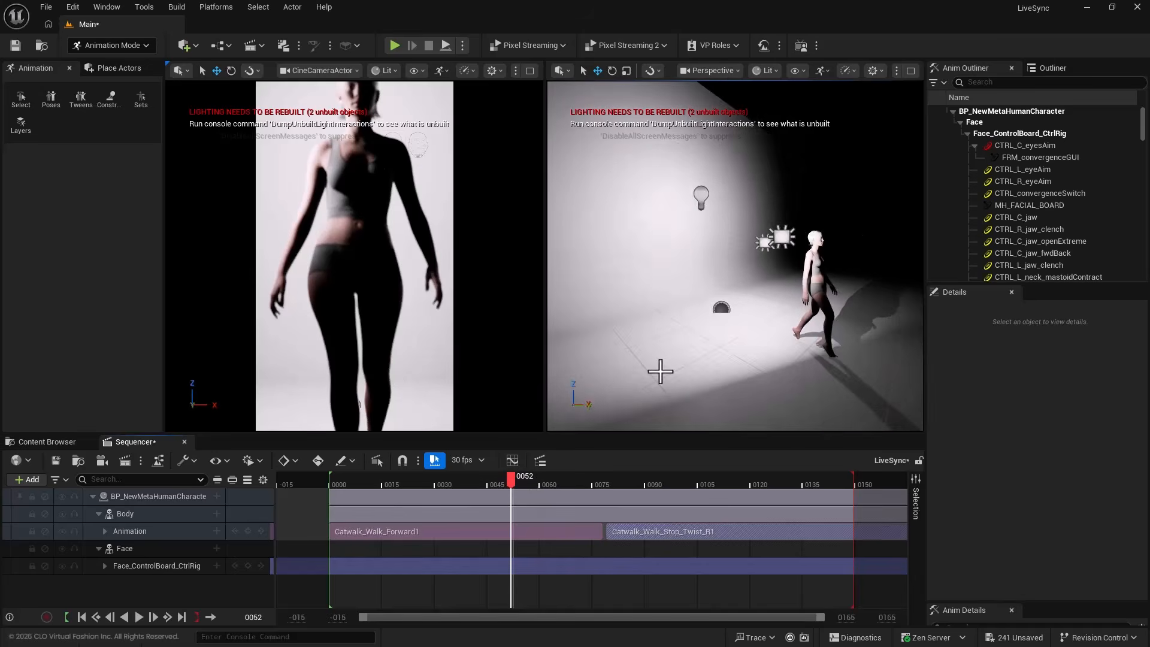
right_click_drag(660, 371, 515, 476)
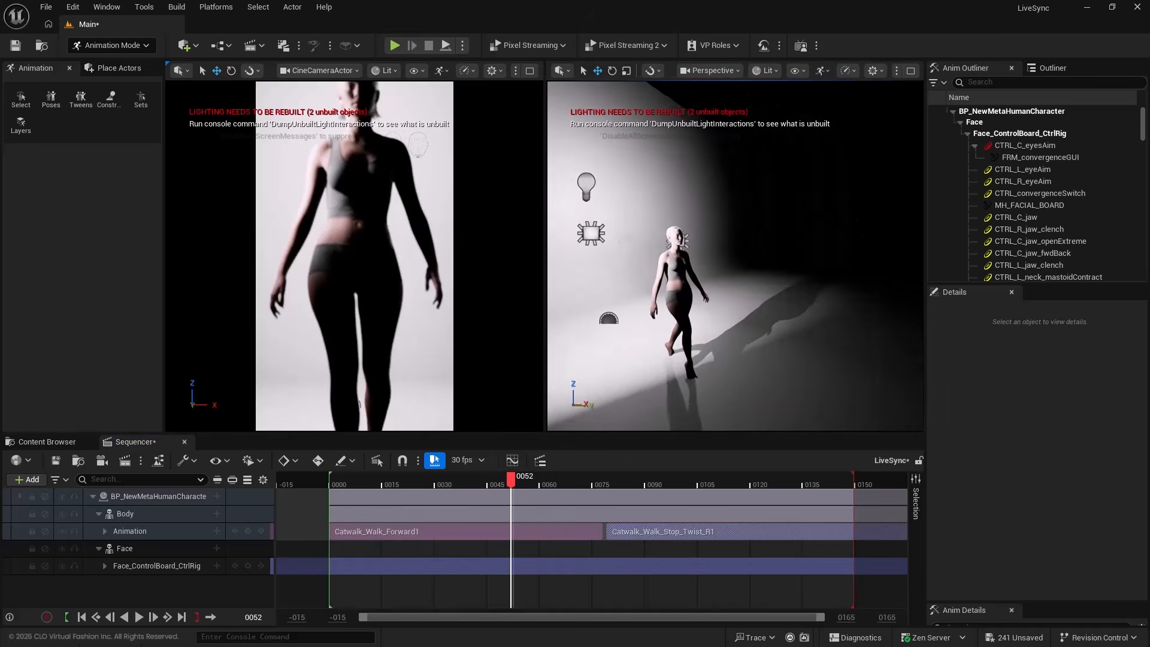
left_click_drag(511, 478, 664, 479)
right_click(560, 532)
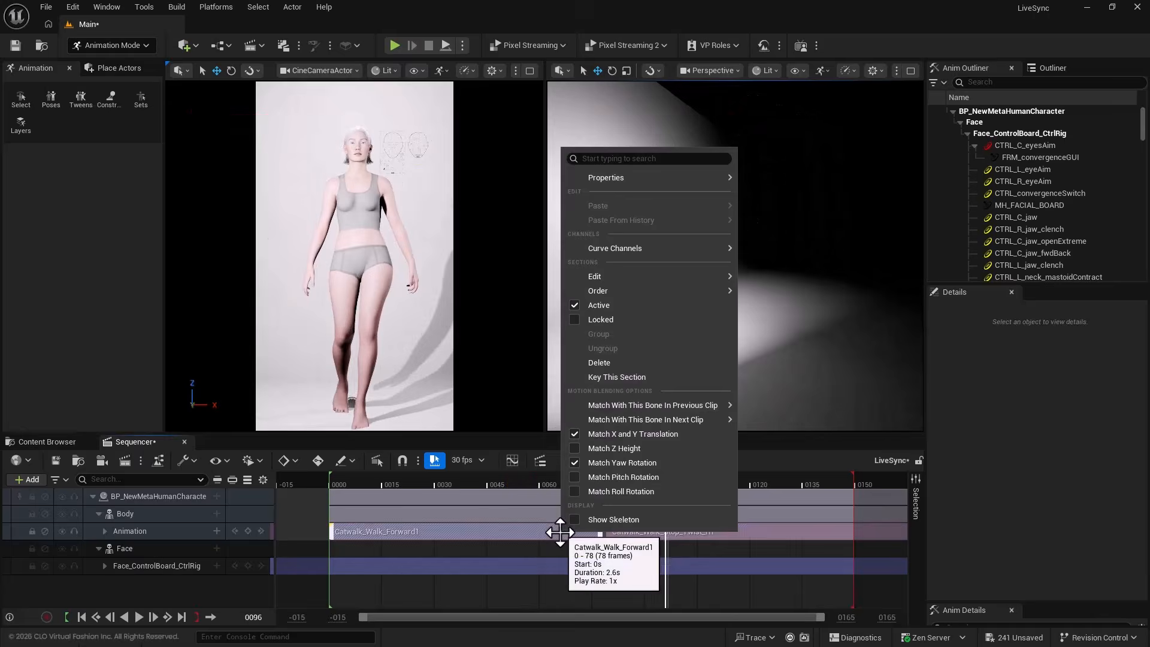
left_click(605, 518)
right_click(663, 531)
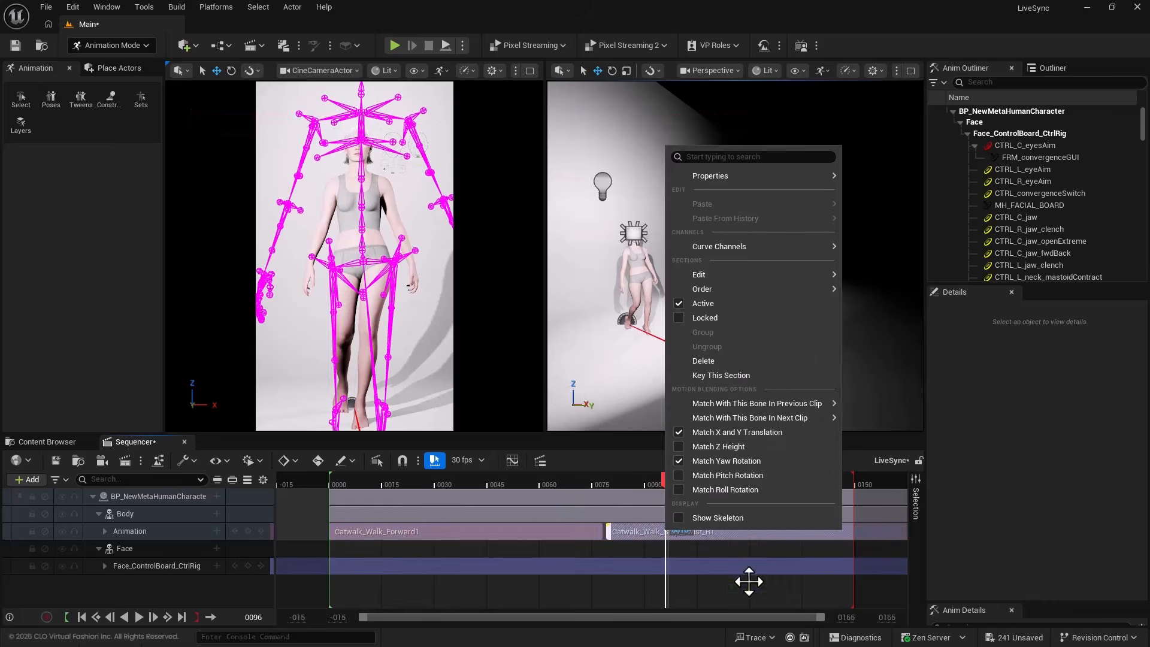
left_click(730, 516)
- Bring the Catwalk_Walk_Stop_Twist_R1 clip up to the walk clip's end and match its root bone with the previous clip at frame 76
mouse_move(605, 480)
left_mouse_down()
mouse_move(540, 475)
mouse_move(804, 500)
mouse_move(569, 487)
mouse_move(596, 487)
left_mouse_up()
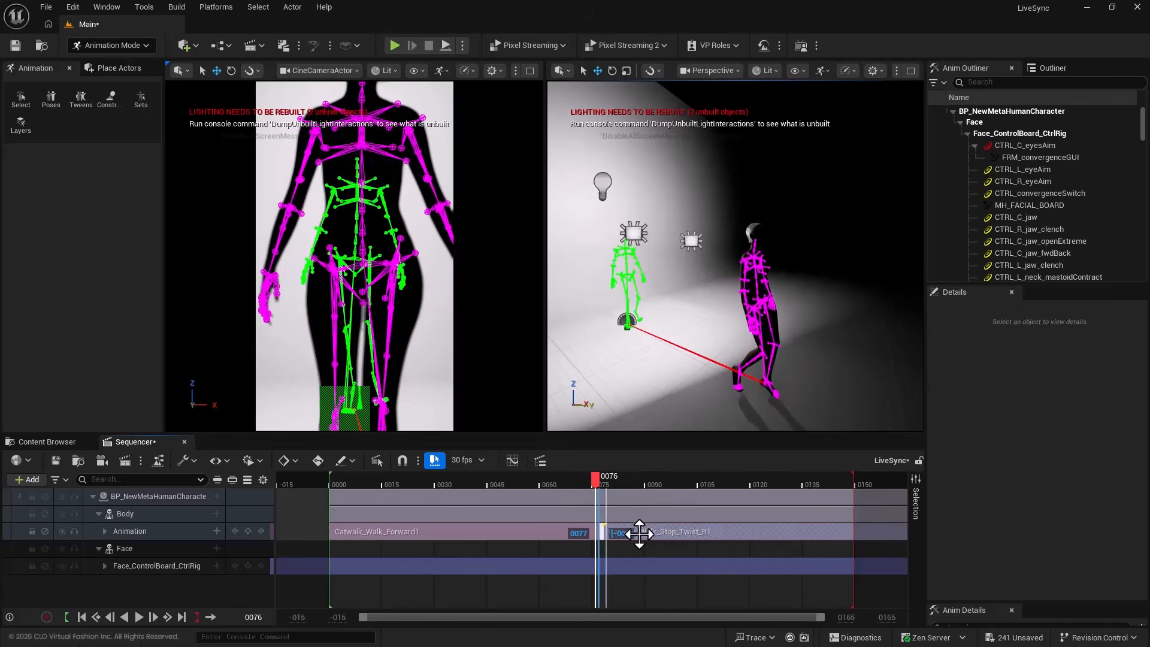
right_click(639, 534)
mouse_move(785, 402)
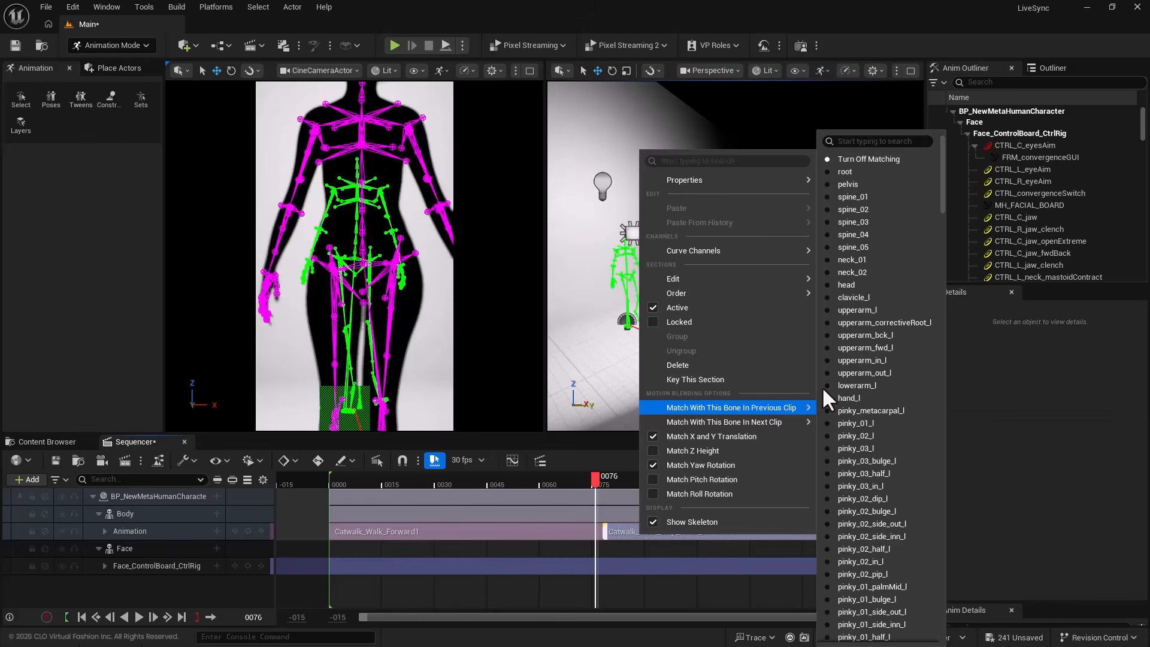
left_click(887, 175)
- Play the sequence repeatedly from different early frames to examine the transition from the forward walk to the stop twist
key("space")
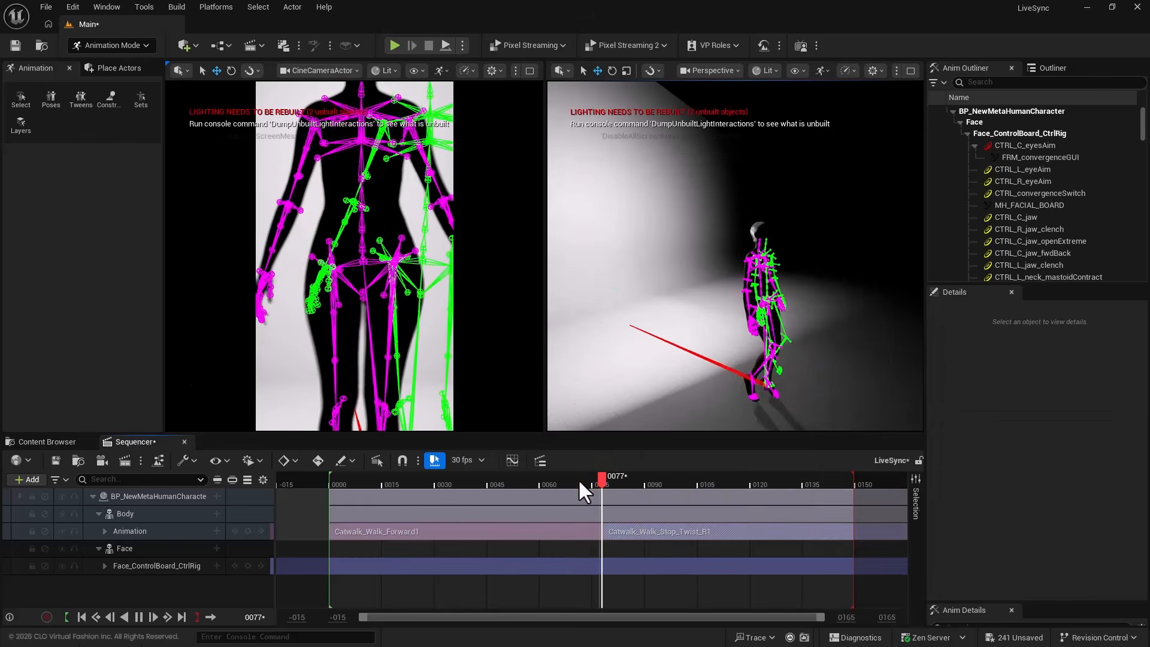
left_click(505, 479)
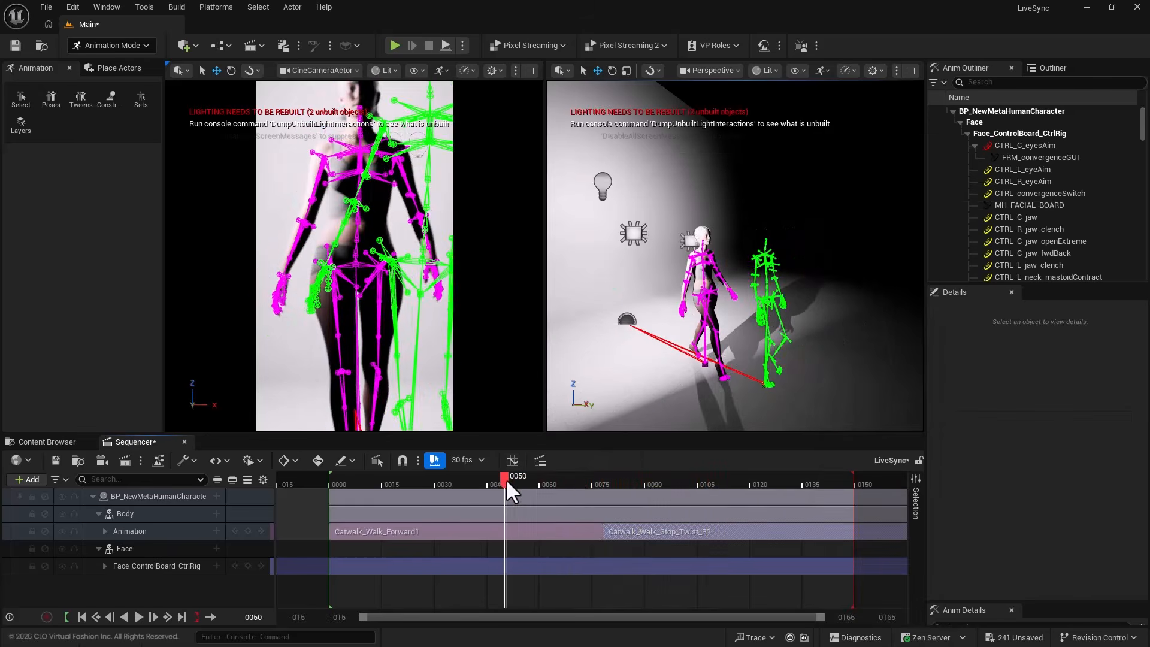
left_click(428, 476)
key("space")
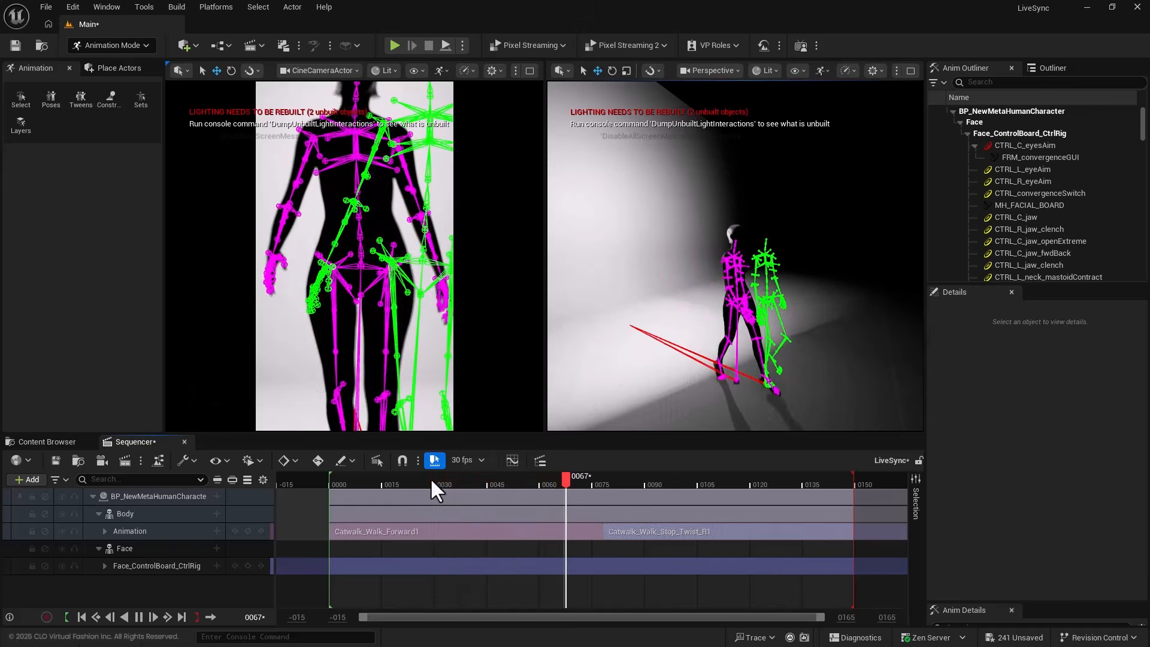
left_click_drag(383, 482, 406, 483)
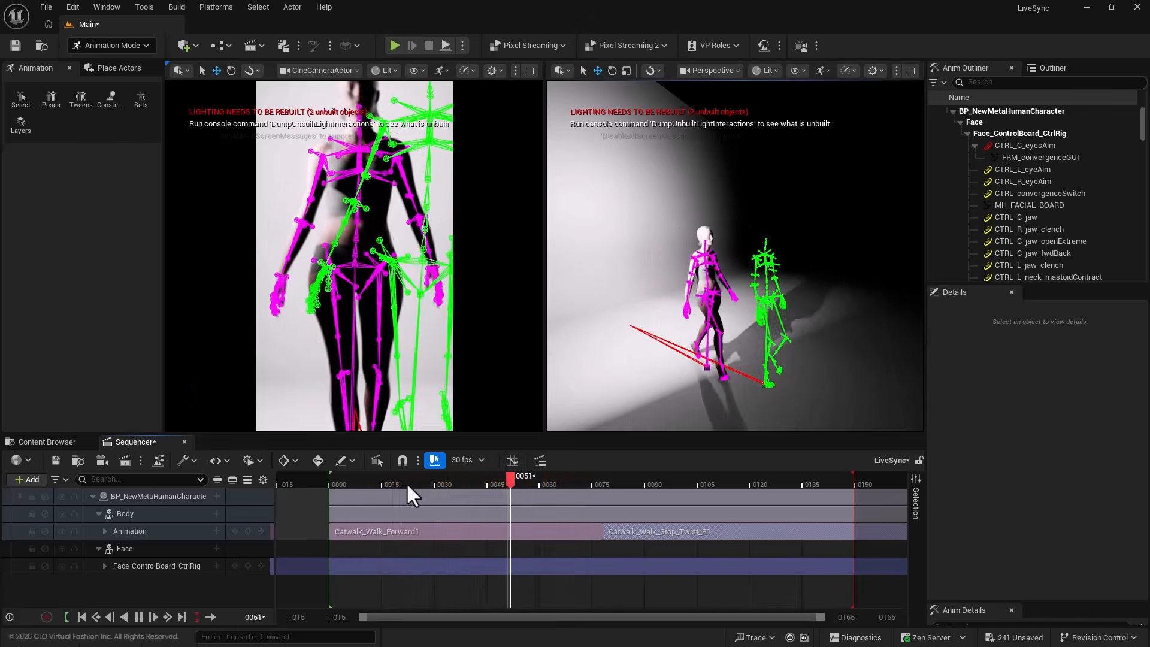
left_click(381, 481)
key("space")
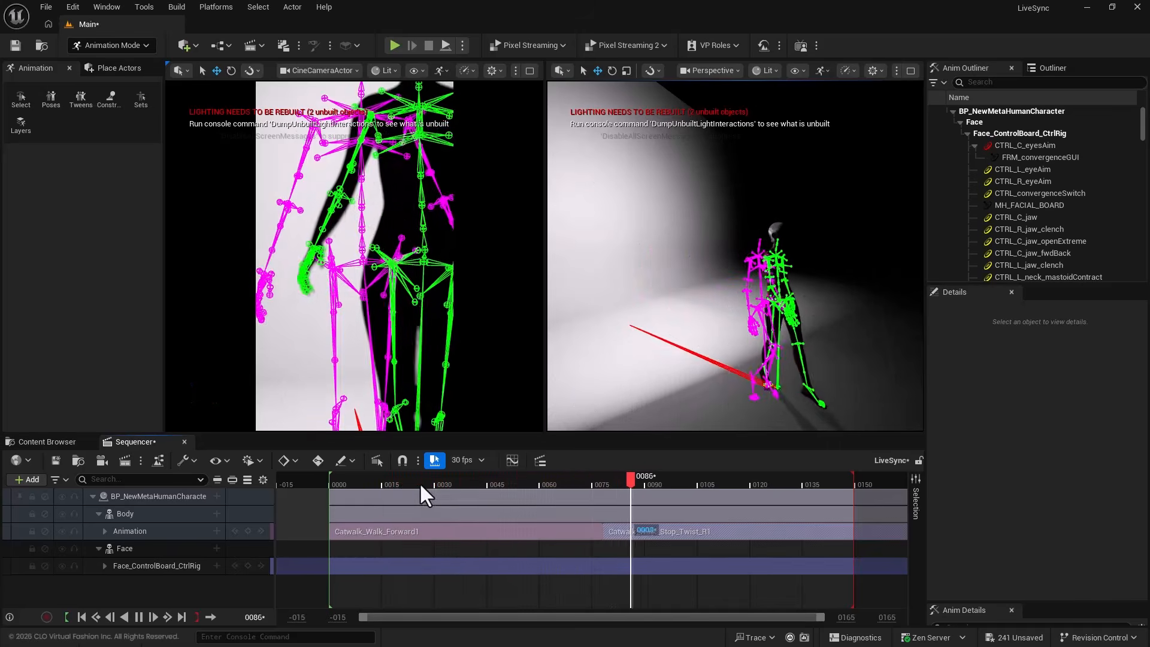
left_click(351, 481)
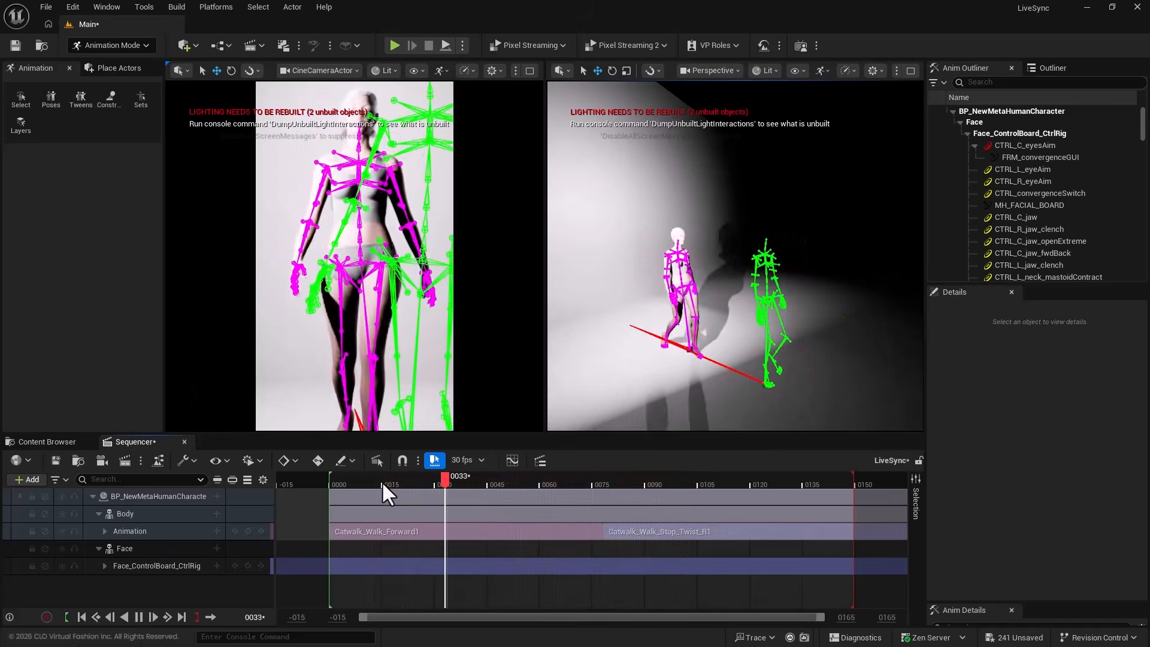
left_click(353, 482)
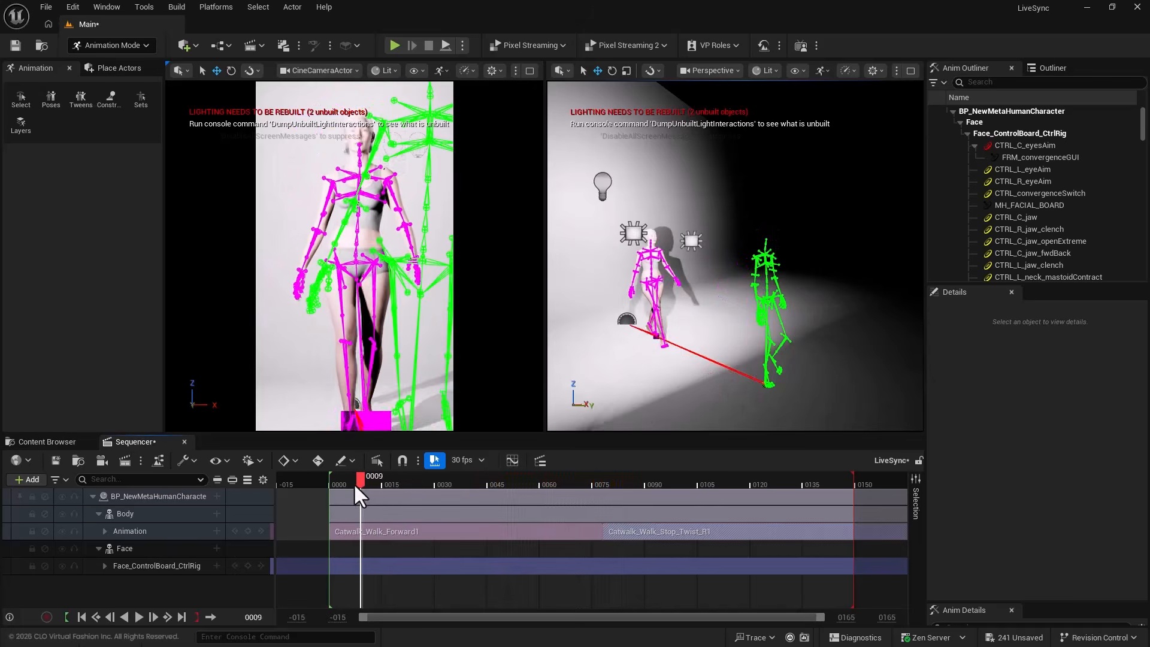
left_click(339, 483)
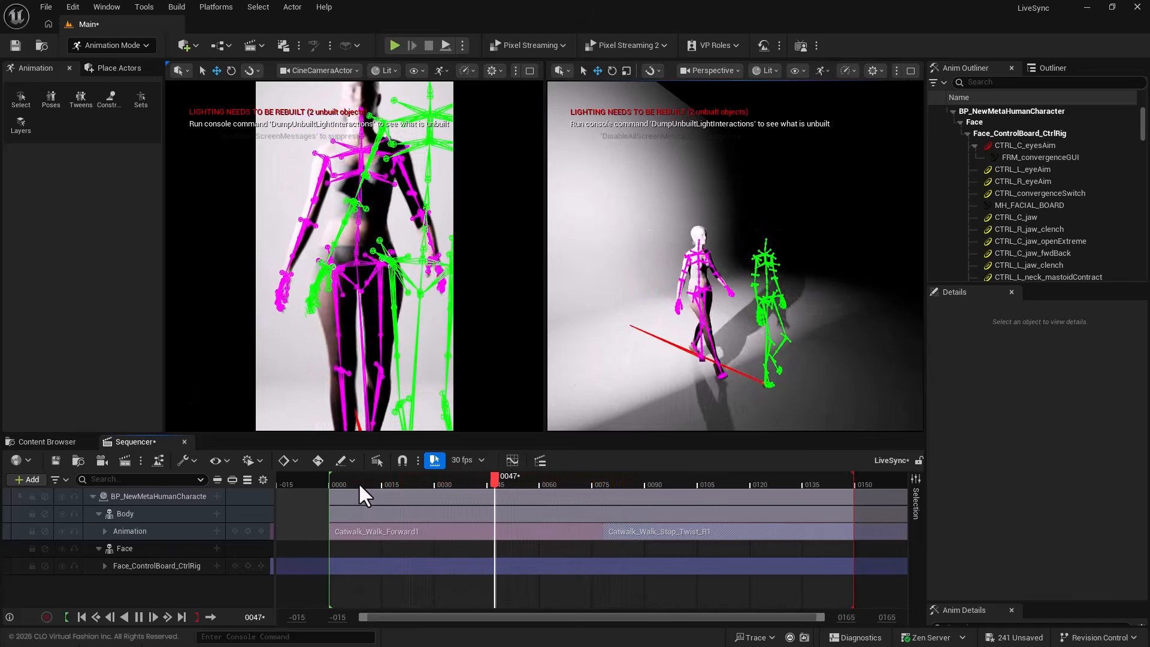
left_click(355, 482)
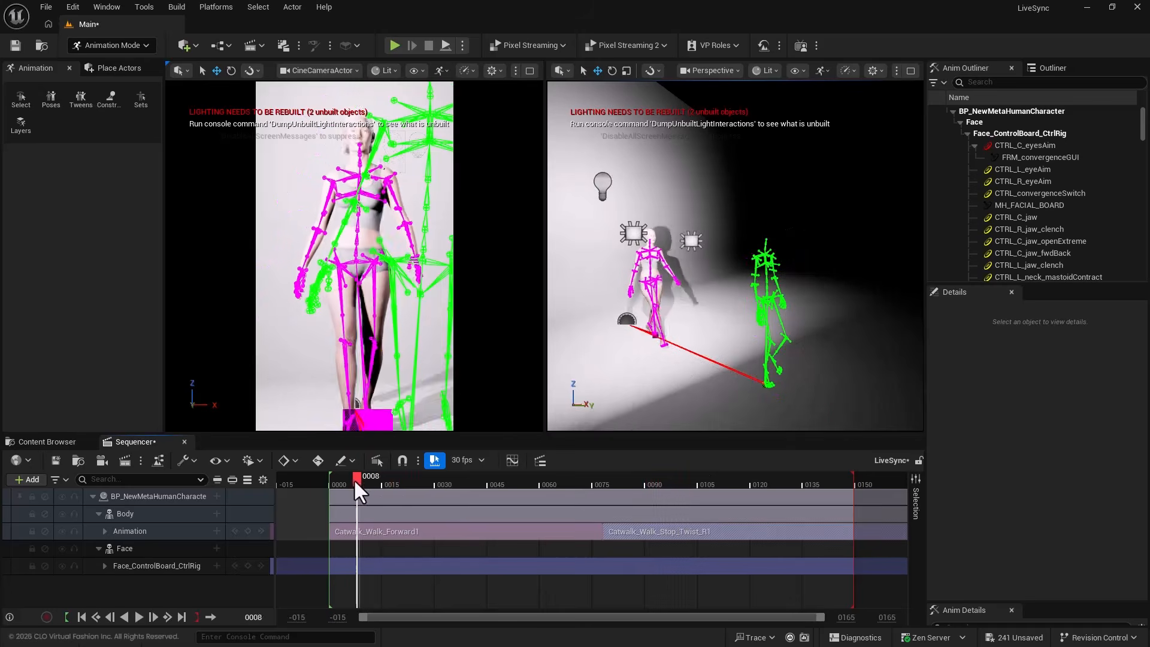
key("space")
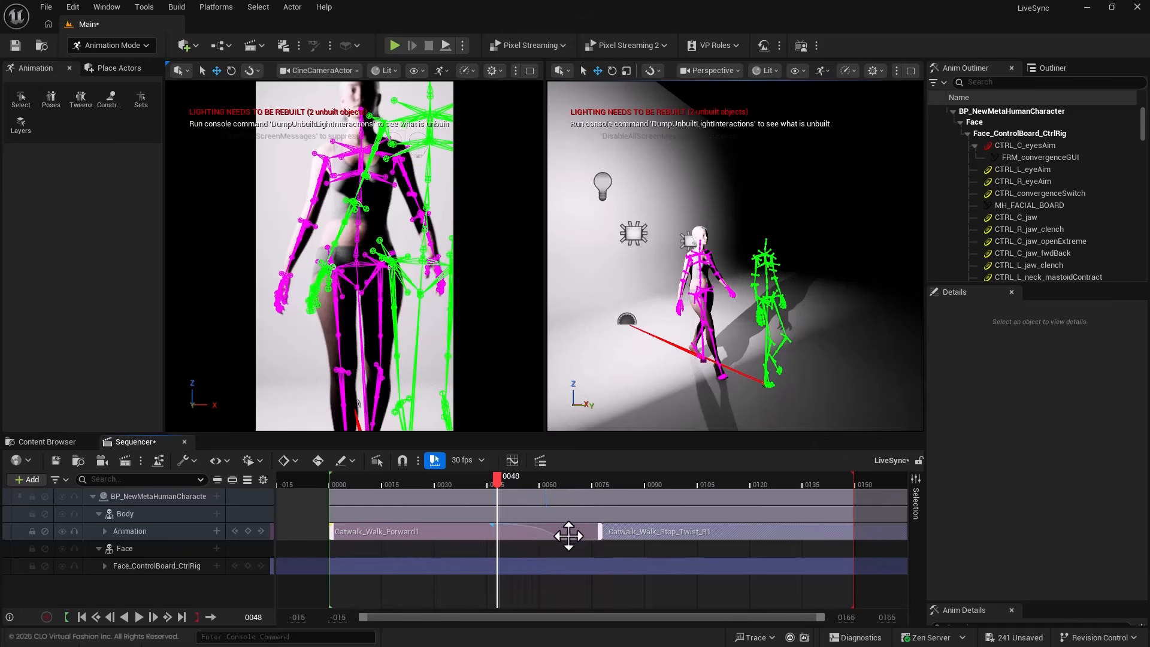
- Undo the section easing change, trim Catwalk_Walk_Forward1 to end at frame 48 and move Catwalk_Walk_Stop_Twist_R1 back against it
key("ctrl+z")
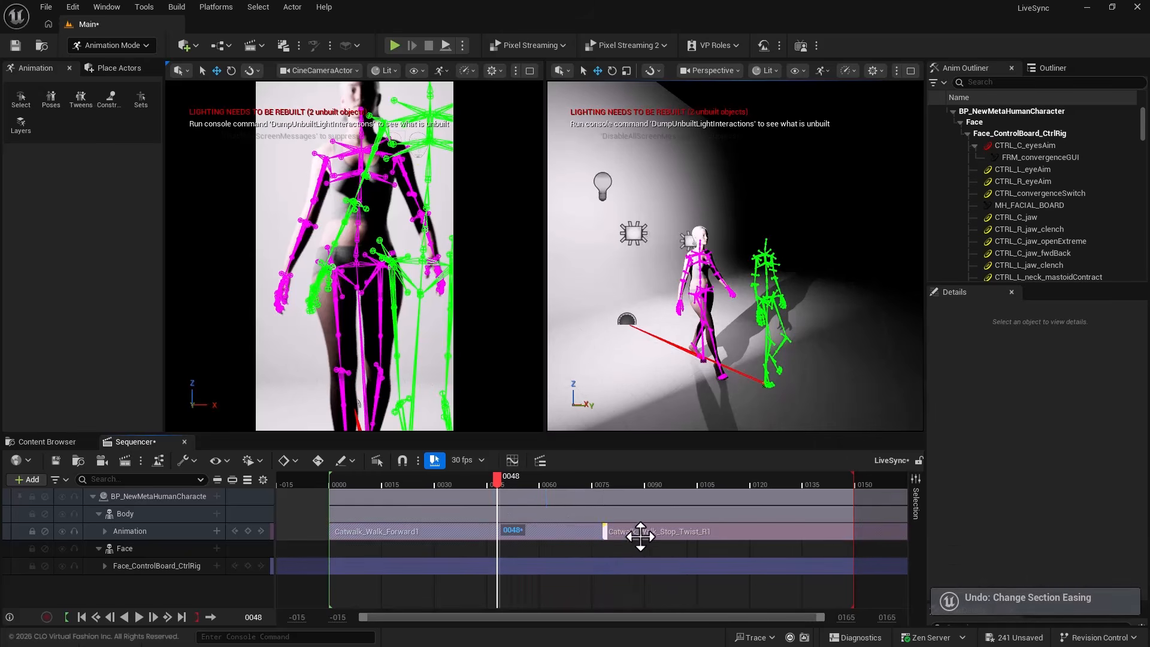
left_click_drag(603, 532, 497, 533)
left_click_drag(659, 531, 555, 532)
left_click_drag(494, 477, 631, 501)
left_click_drag(517, 535, 569, 529)
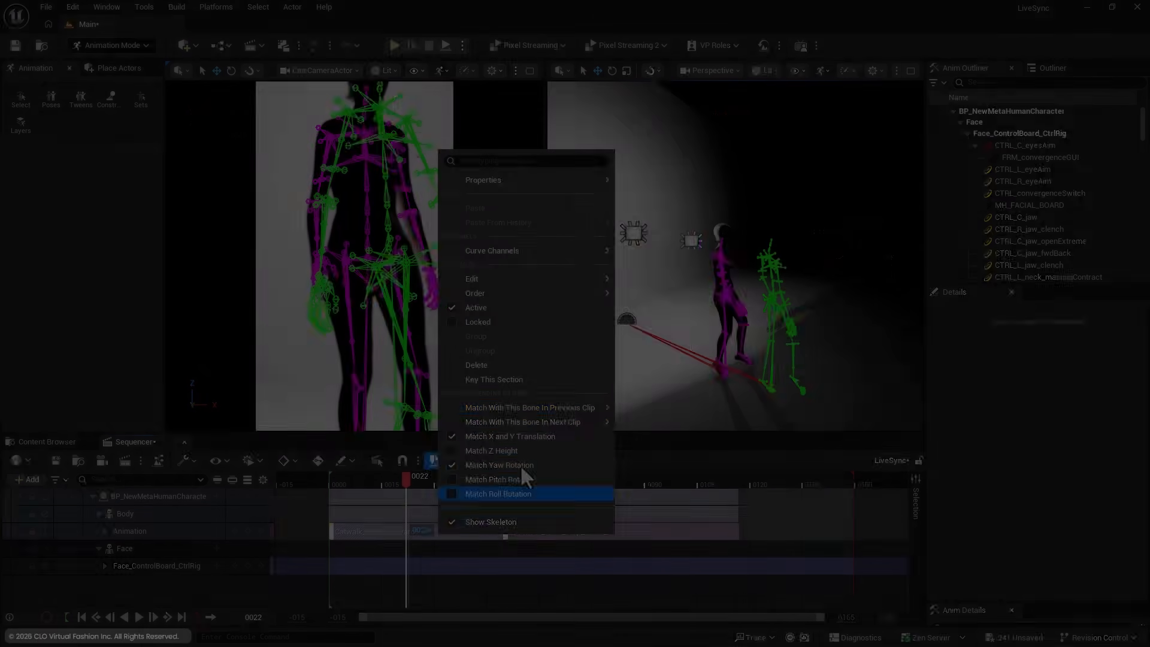
- Turn off previous-clip bone matching for both the Catwalk_Walk_Forward1 and Catwalk_Walk_Stop_Twist_R1 clips
mouse_move(587, 407)
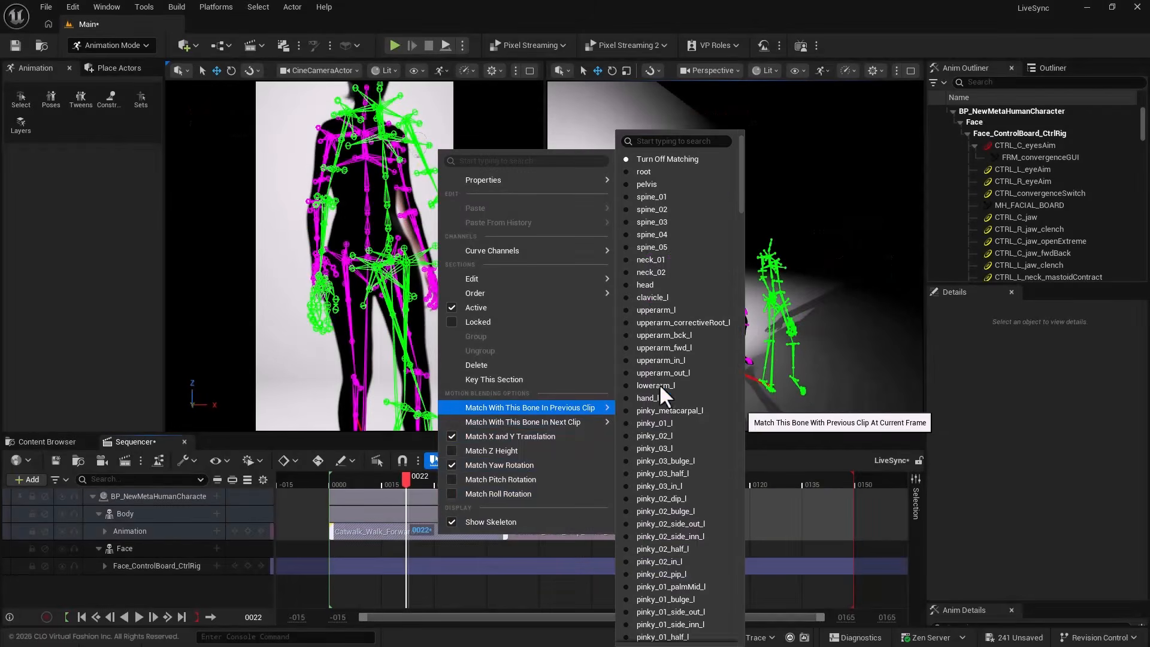
left_click(722, 153)
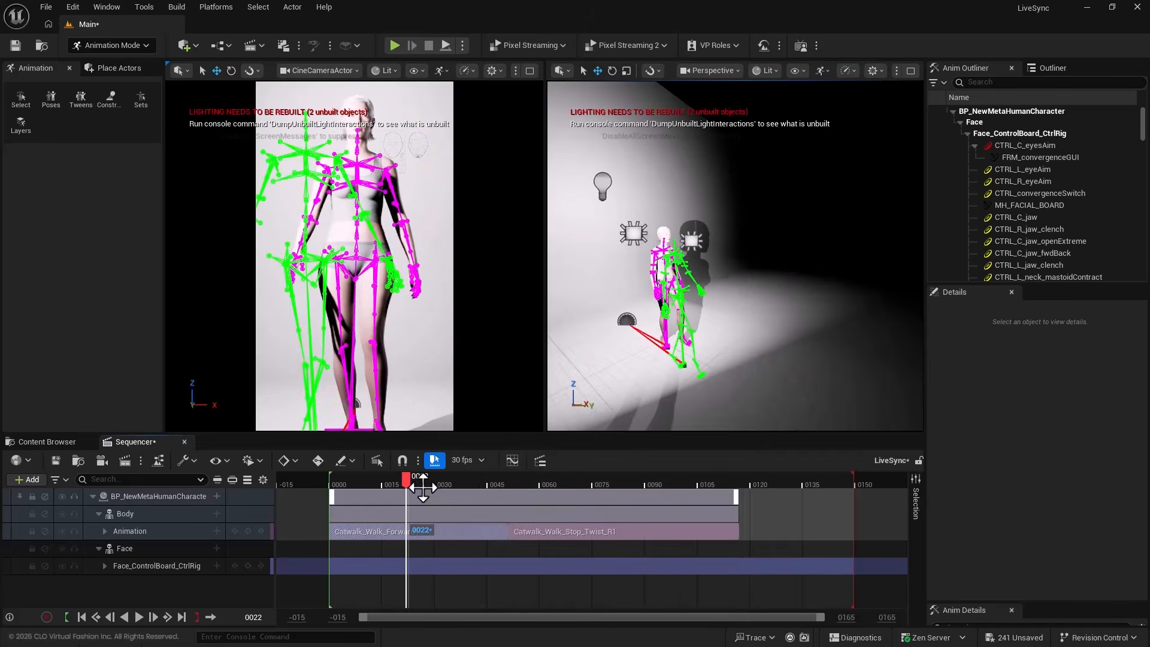
left_click_drag(423, 488, 520, 496)
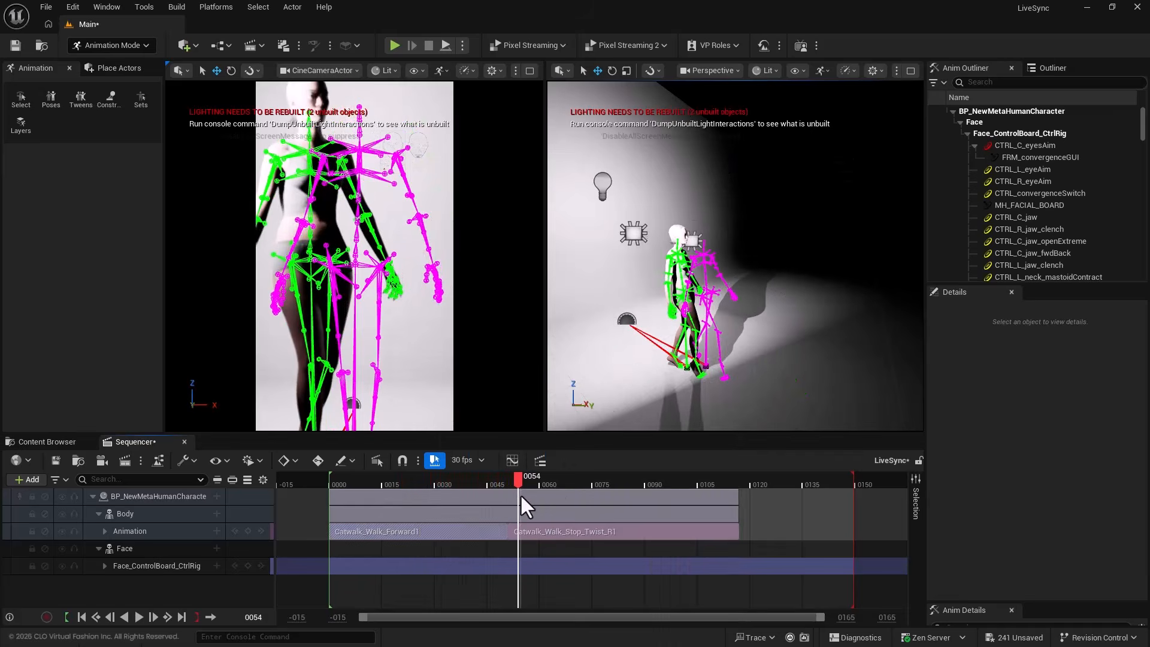
right_click(524, 531)
mouse_move(697, 407)
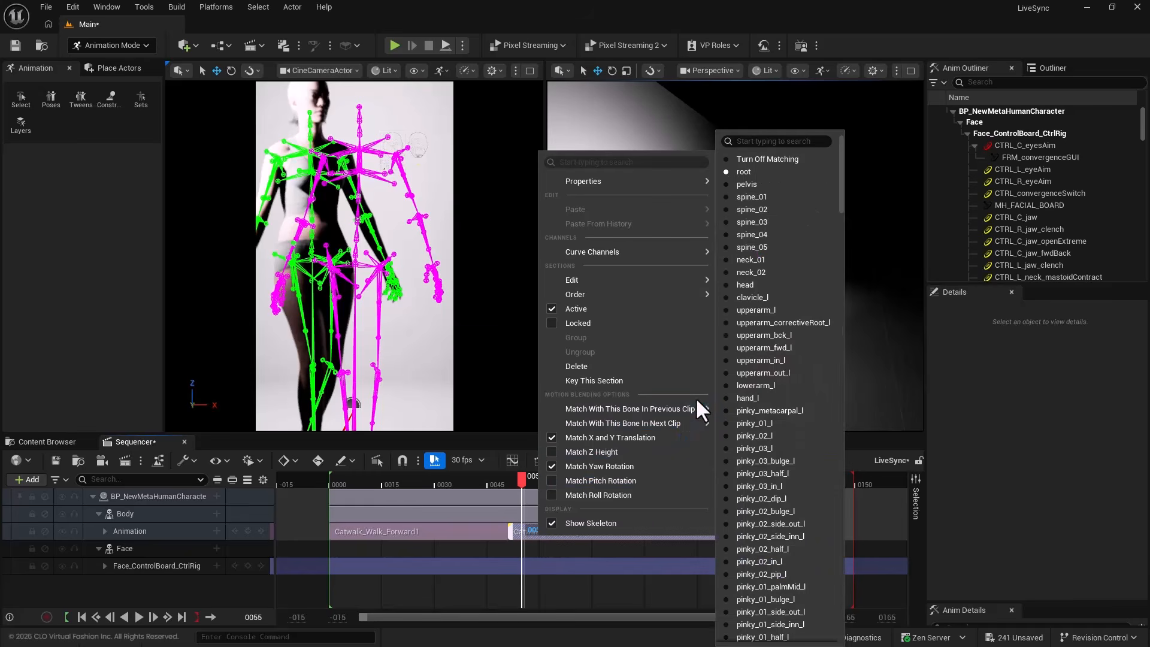
left_click(803, 159)
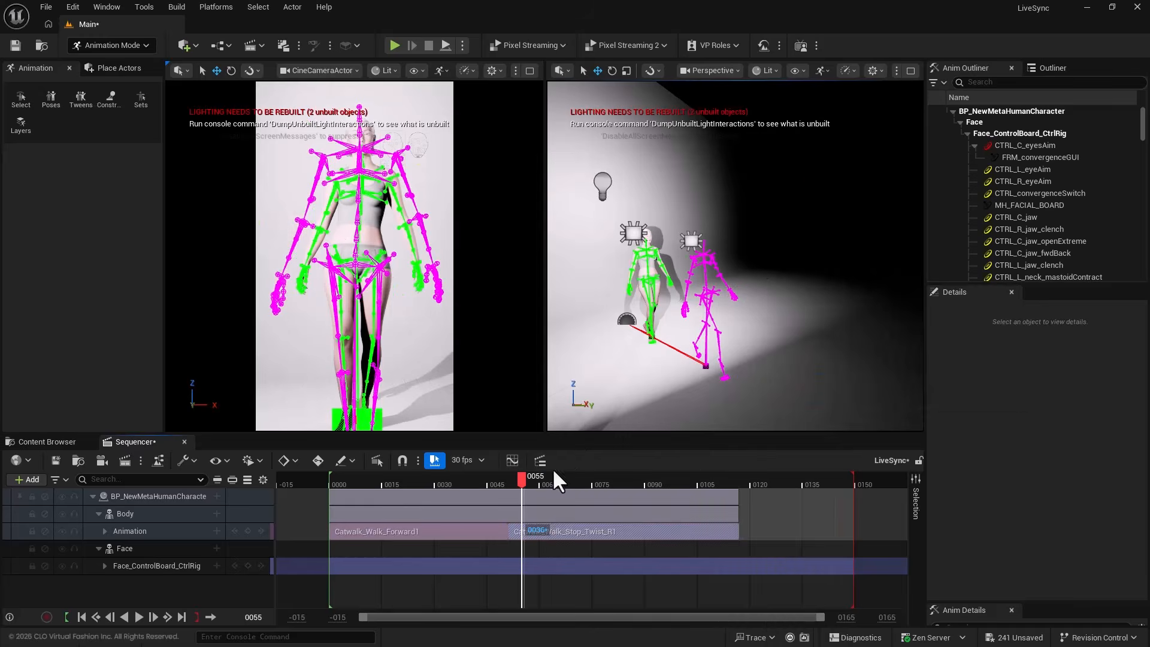
- Check how the skeletons line up at the transition and match Catwalk_Walk_Stop_Twist_R1 with the previous clip's pelvis bone at frame 41
left_click_drag(494, 482, 447, 483)
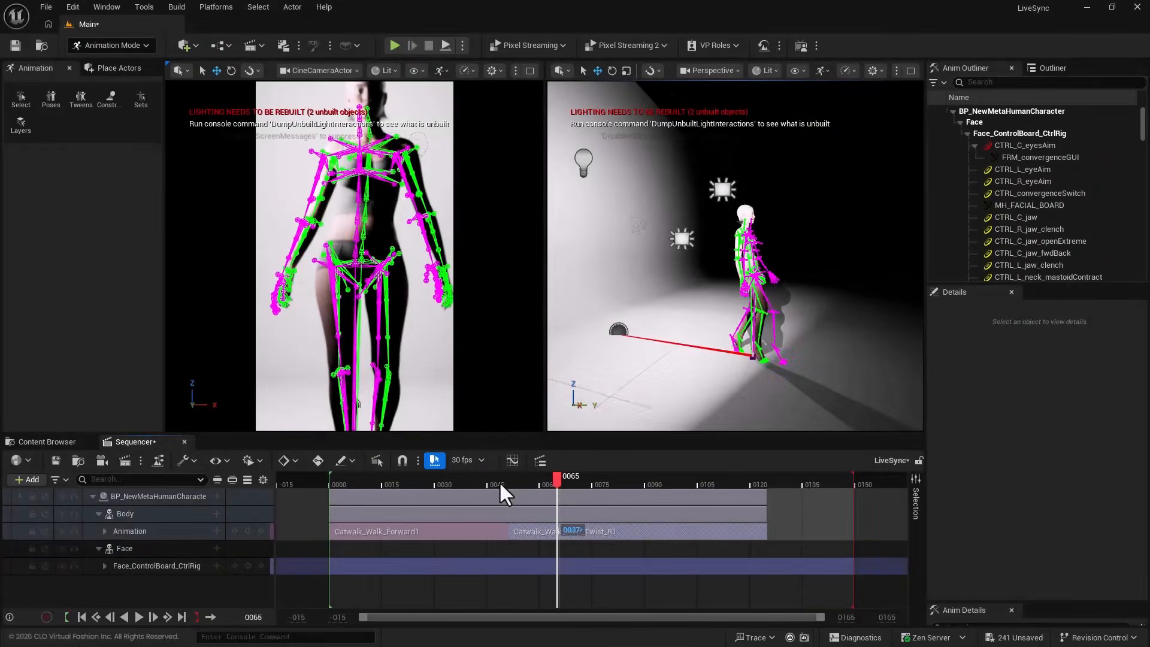
mouse_move(500, 486)
left_mouse_down()
mouse_move(469, 483)
mouse_move(550, 491)
mouse_move(505, 492)
left_mouse_up()
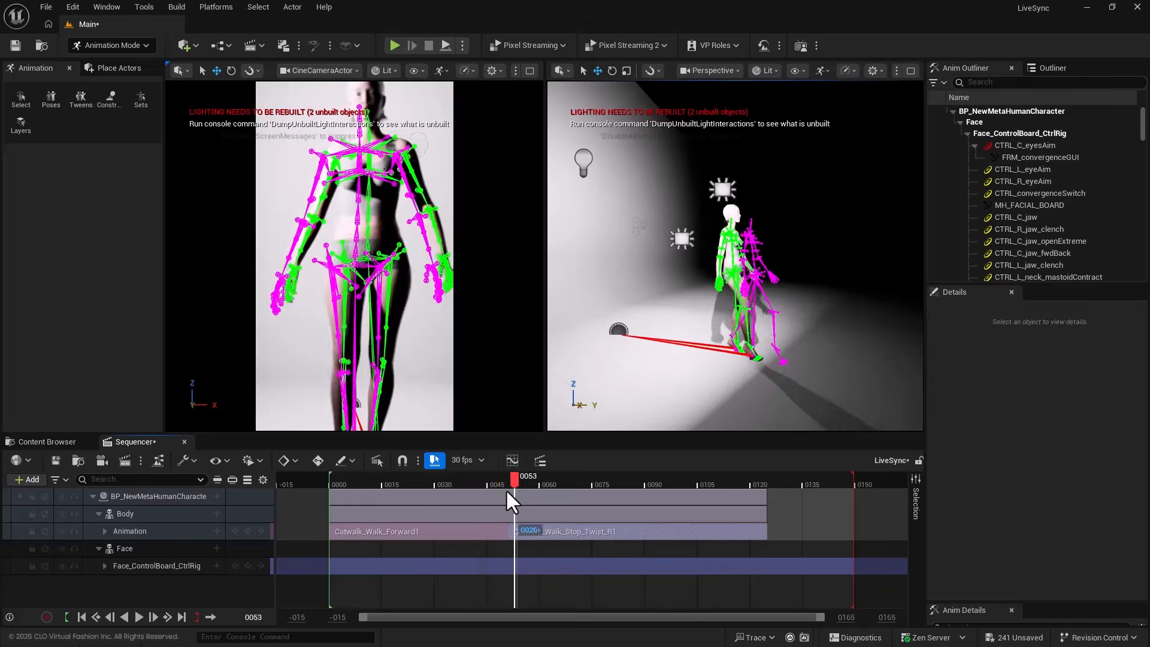
key("space")
left_click(473, 487)
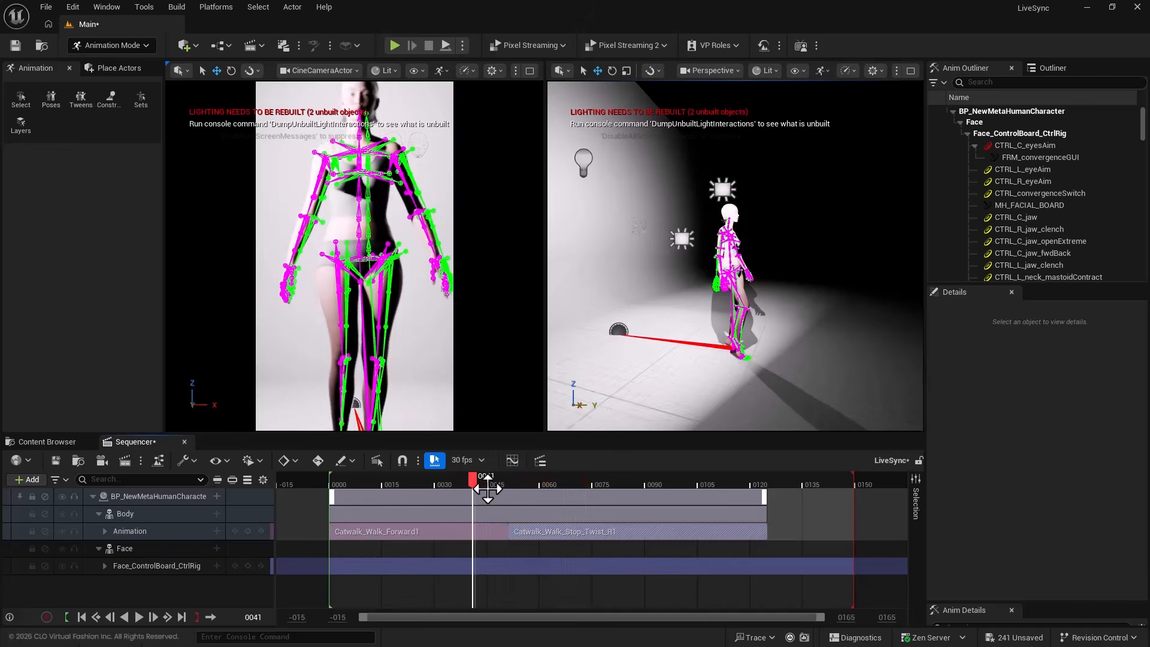
right_click(544, 537)
mouse_move(705, 405)
left_click(823, 183)
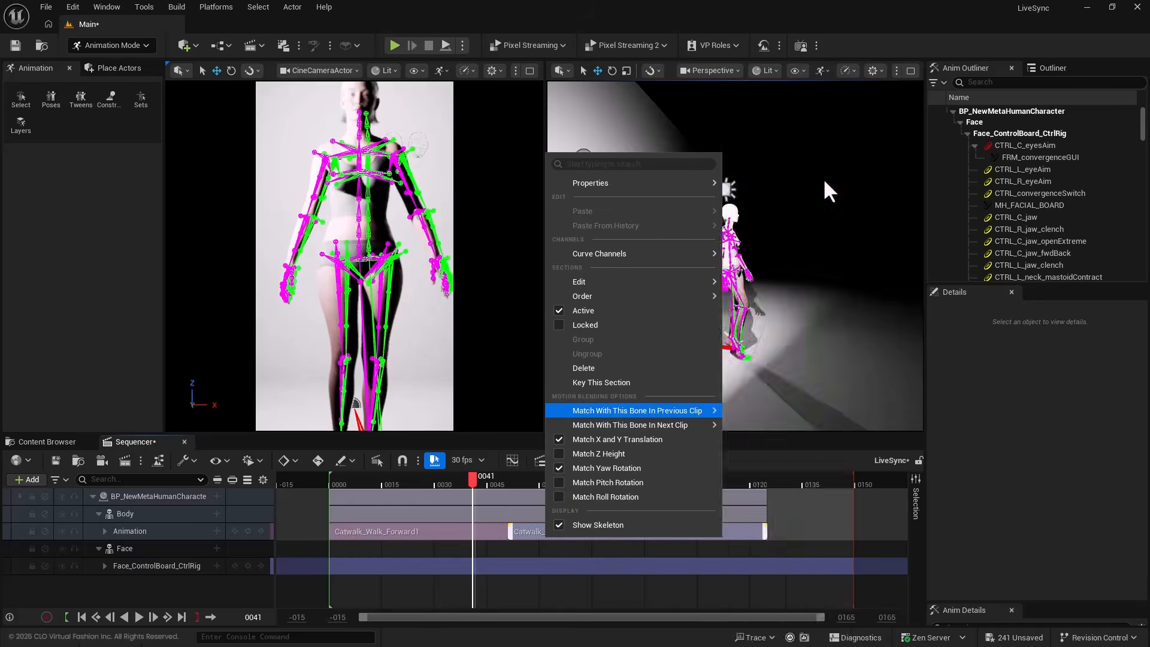
- Extend Catwalk_Walk_Forward1 to about frame 56 and overlap Catwalk_Walk_Stop_Twist_R1 with it starting at about frame 36
key("space")
left_click(425, 482)
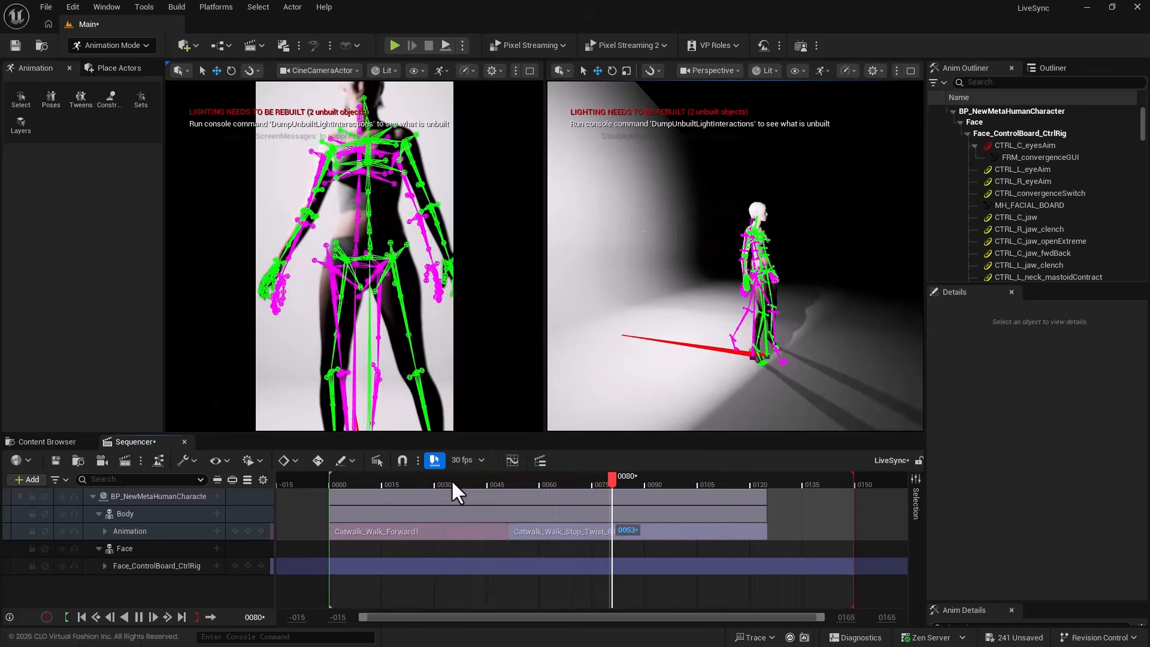
left_click_drag(451, 479, 555, 500)
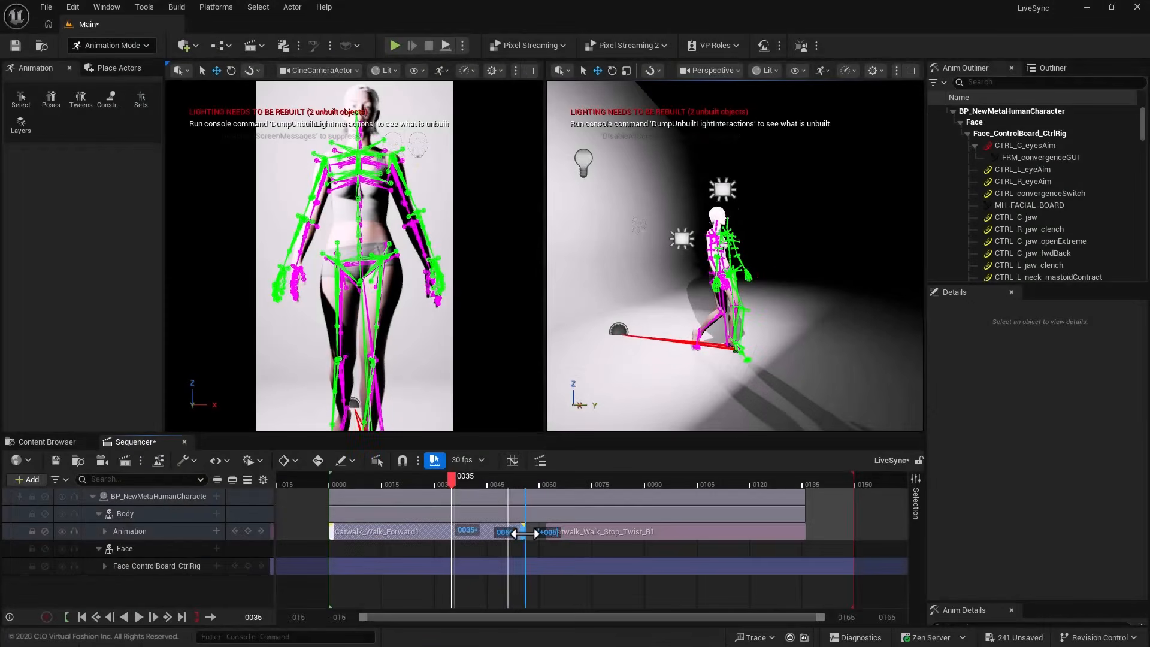
left_click(452, 480)
left_click_drag(449, 479, 515, 488)
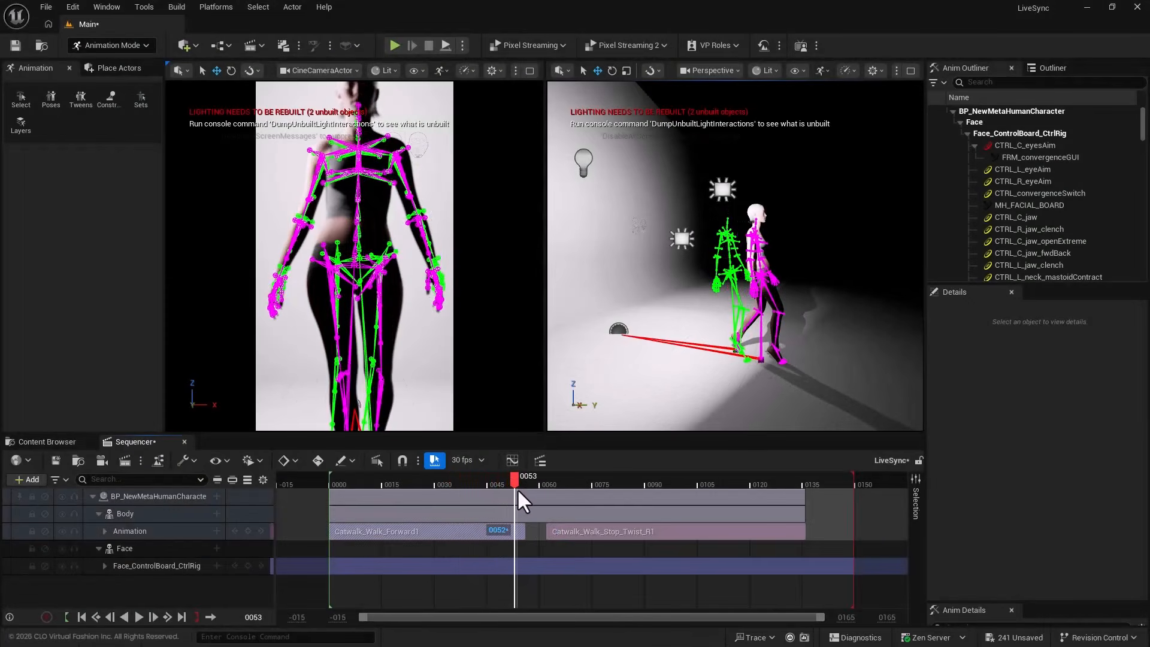
left_click_drag(617, 536, 525, 534)
- Play the sequence from about frame 20 to examine the overlapped transition between the two clips
left_click_drag(430, 479, 404, 484)
key("space")
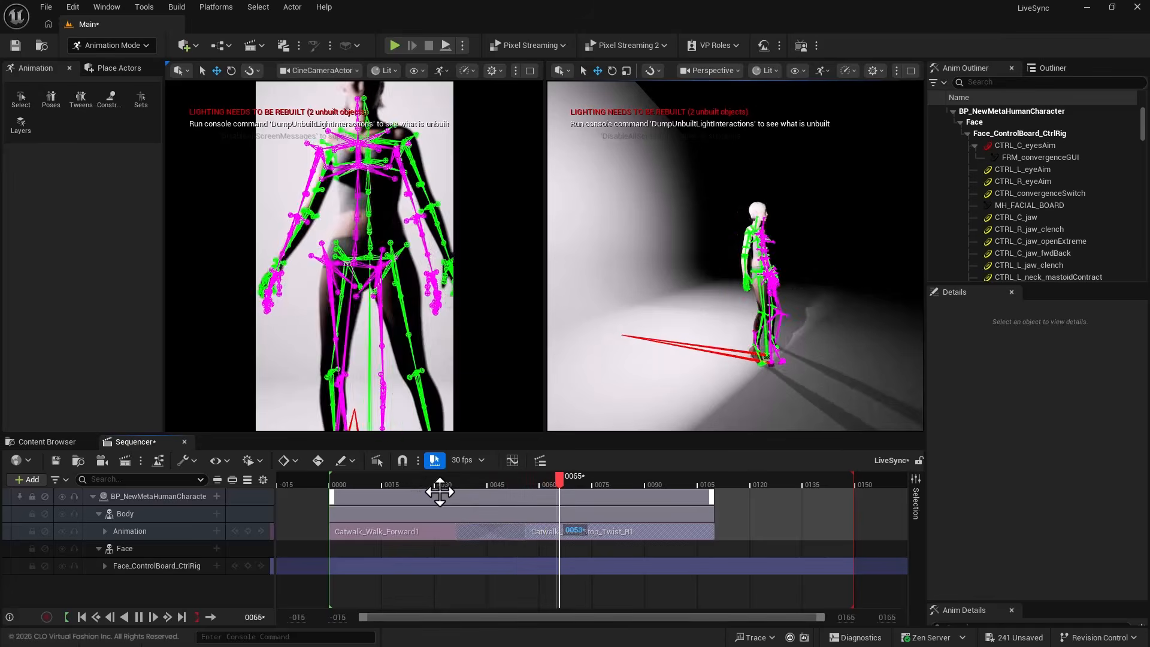
left_click(396, 484)
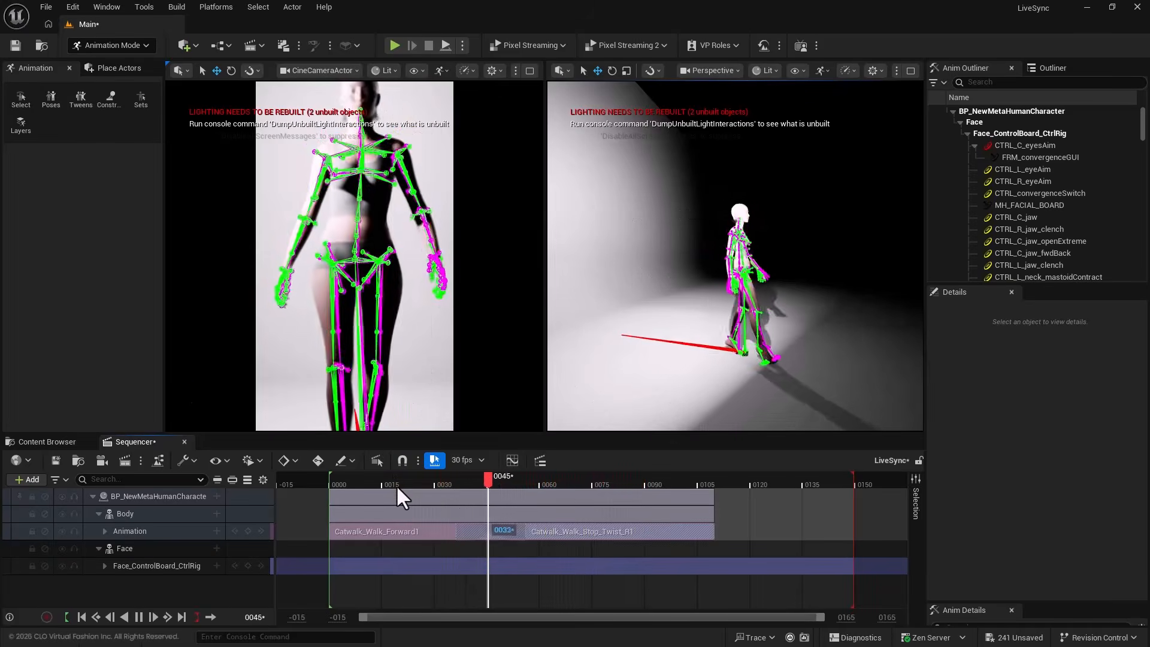
key("space")
- Turn off the skeleton display for both the Catwalk_Walk_Stop_Twist_R1 and Catwalk_Walk_Forward1 clips
right_click(607, 535)
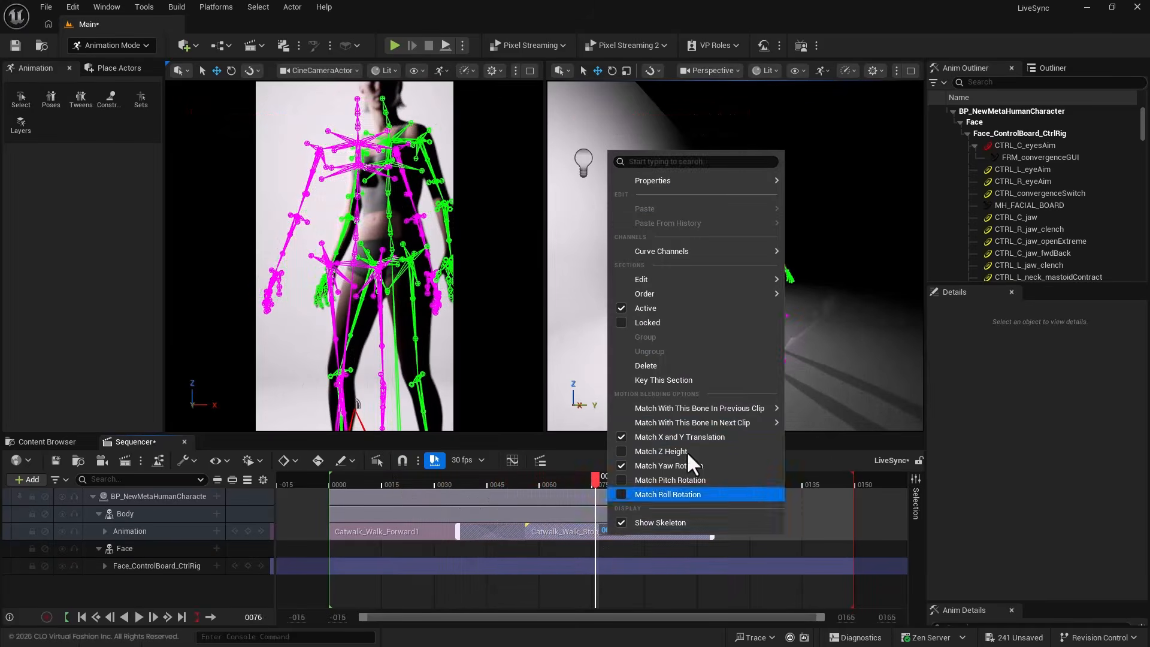
mouse_move(745, 412)
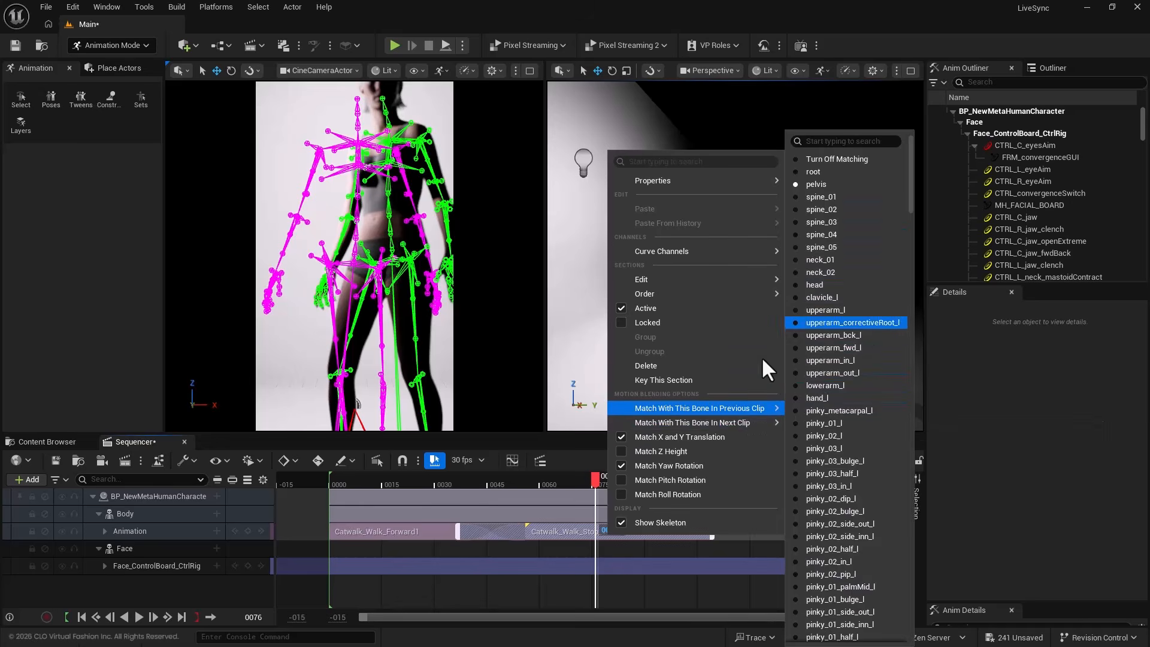
left_click(653, 521)
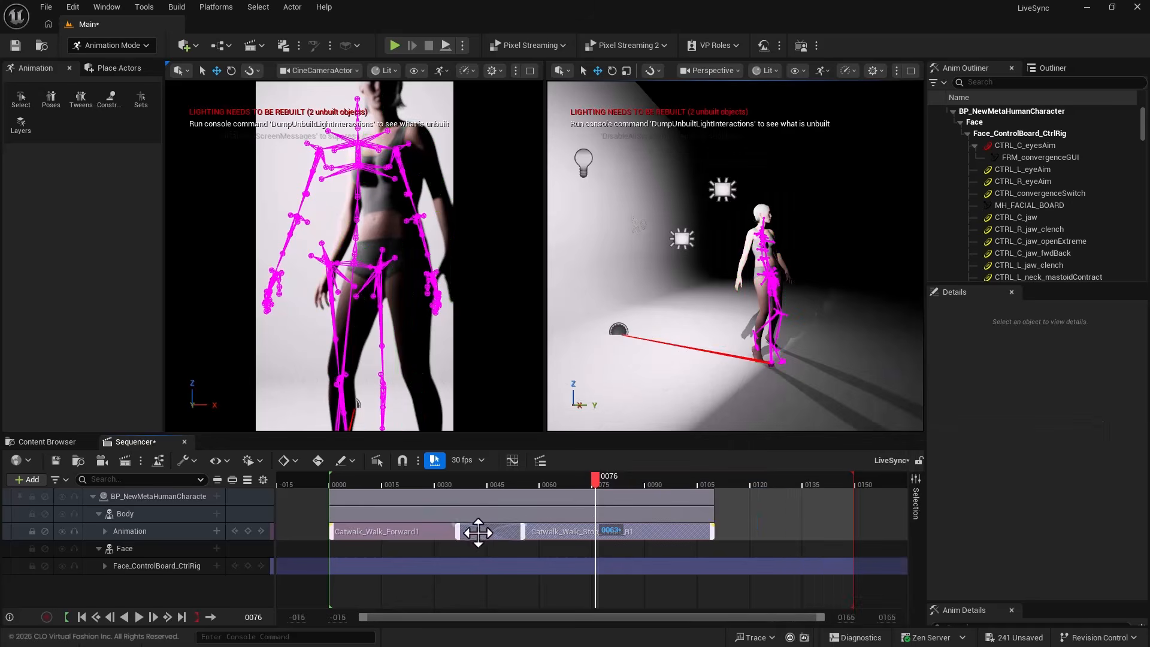
right_click(421, 533)
left_click(485, 529)
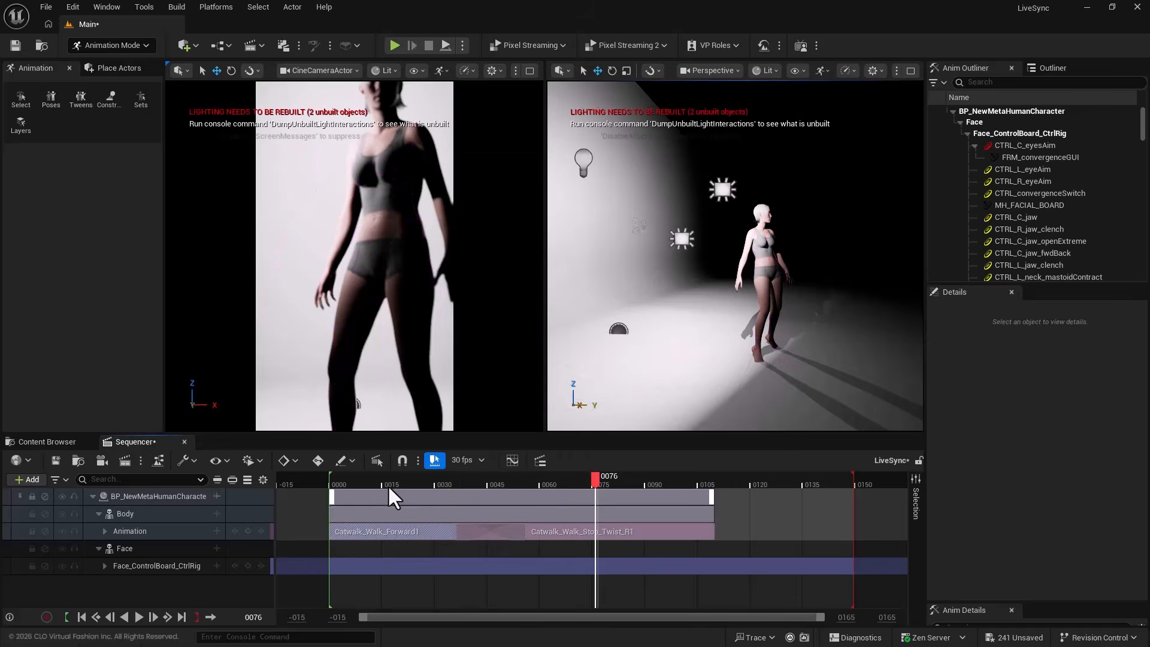
- Replay the sequence from early frames to check the blended walk without the skeleton overlays
left_click(365, 482)
key("space")
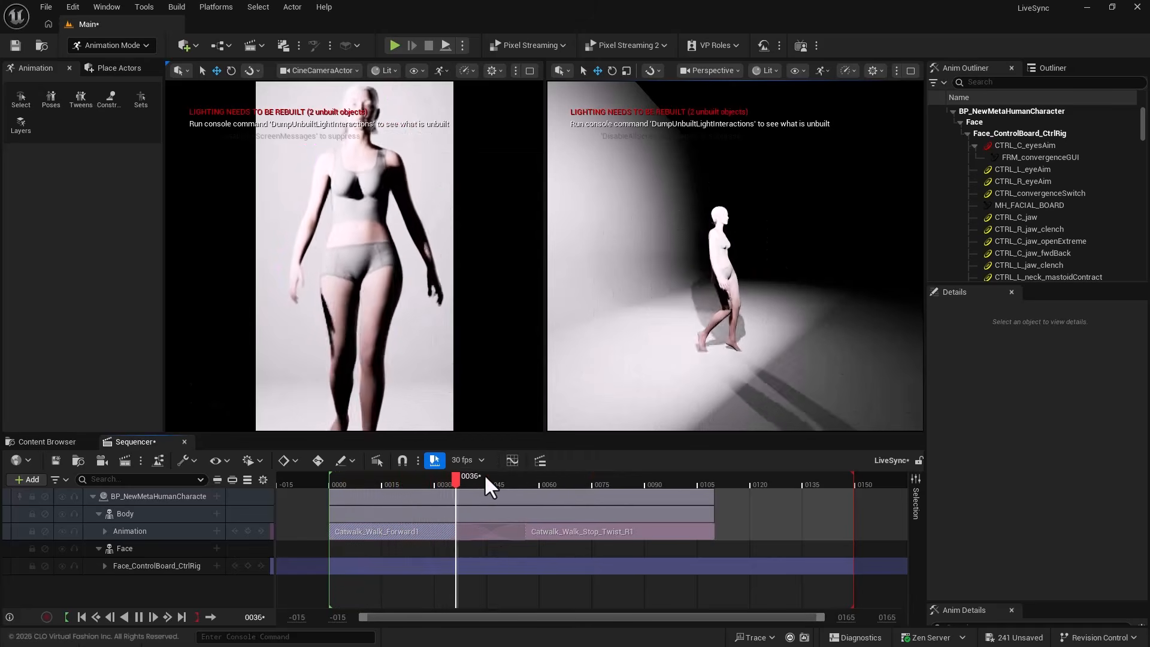
left_click_drag(453, 481, 414, 480)
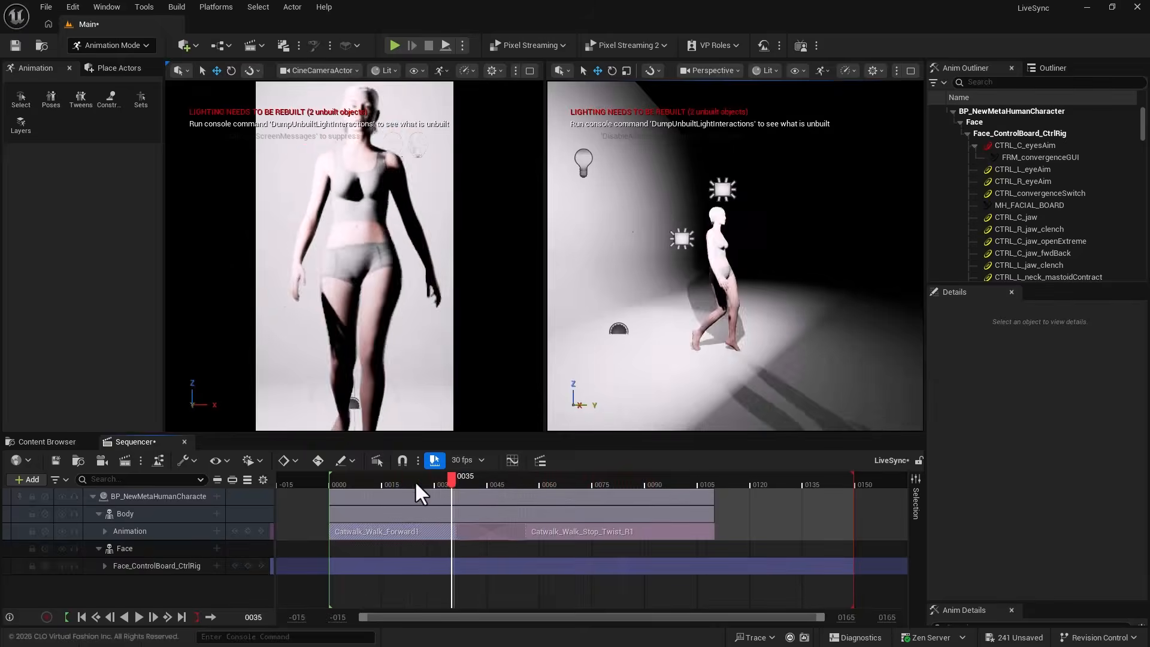
key("space")
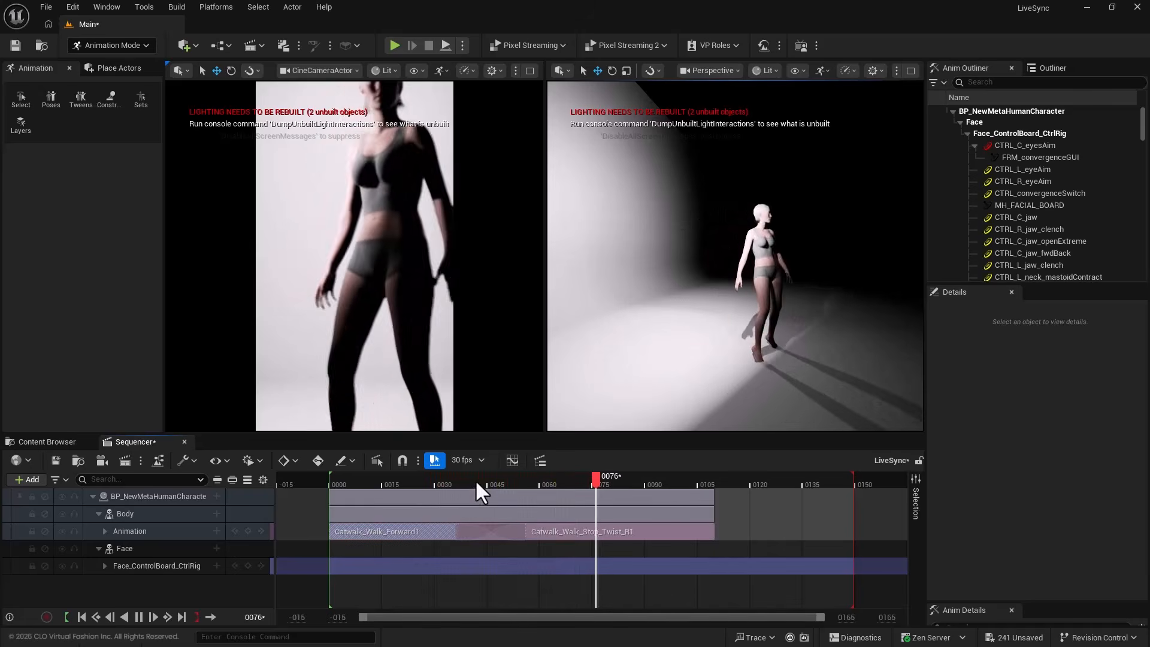
key("space")
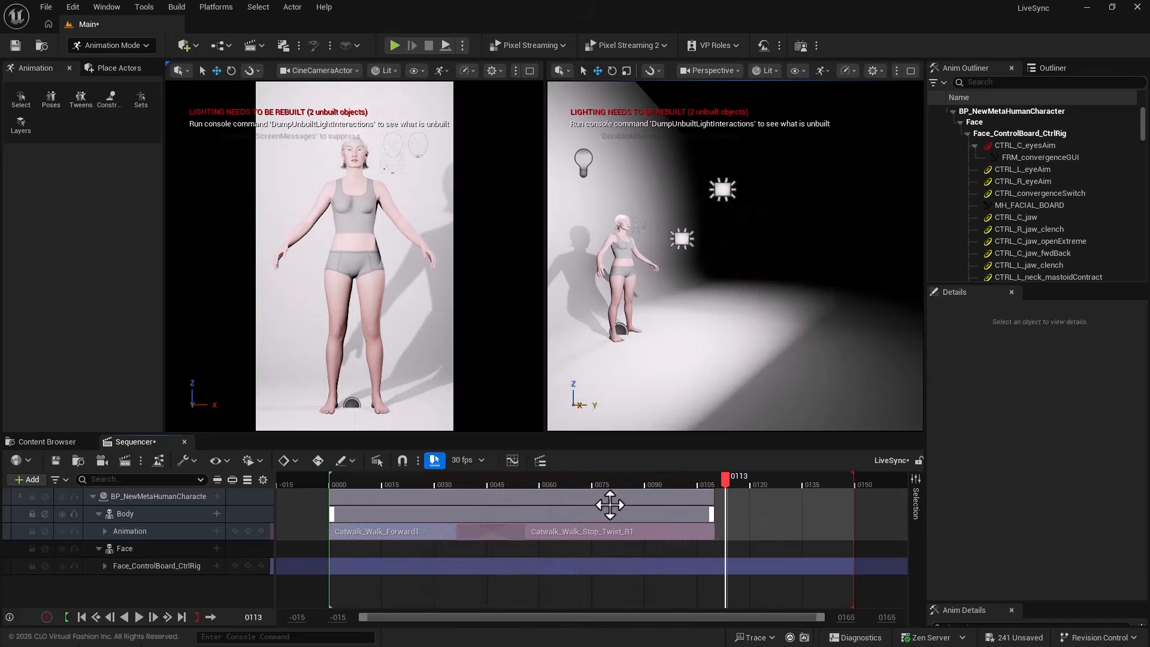
- Set the sequence's playback end to frame 109 and play the shortened range
left_click_drag(728, 482, 712, 481)
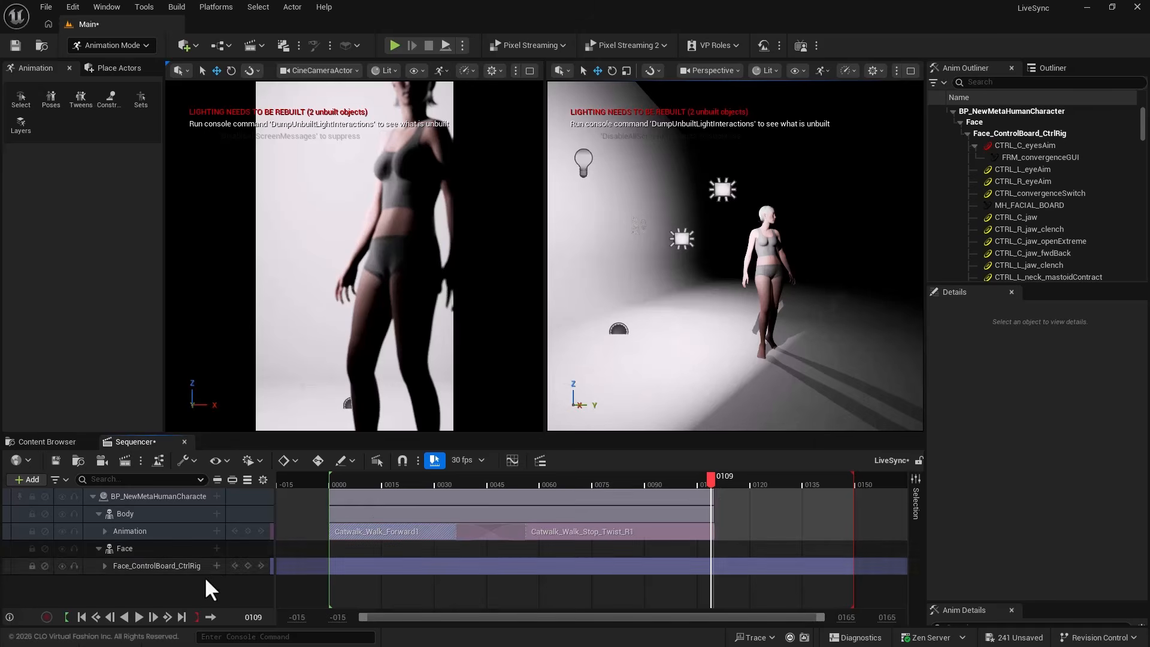
left_click(196, 616)
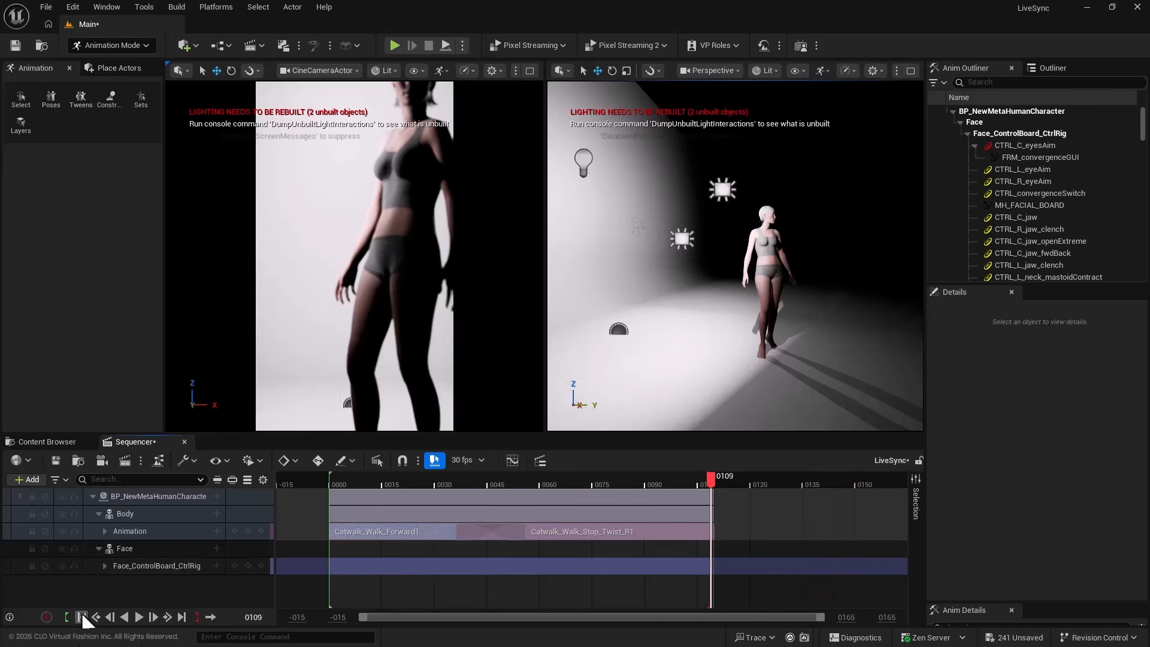
left_click(138, 616)
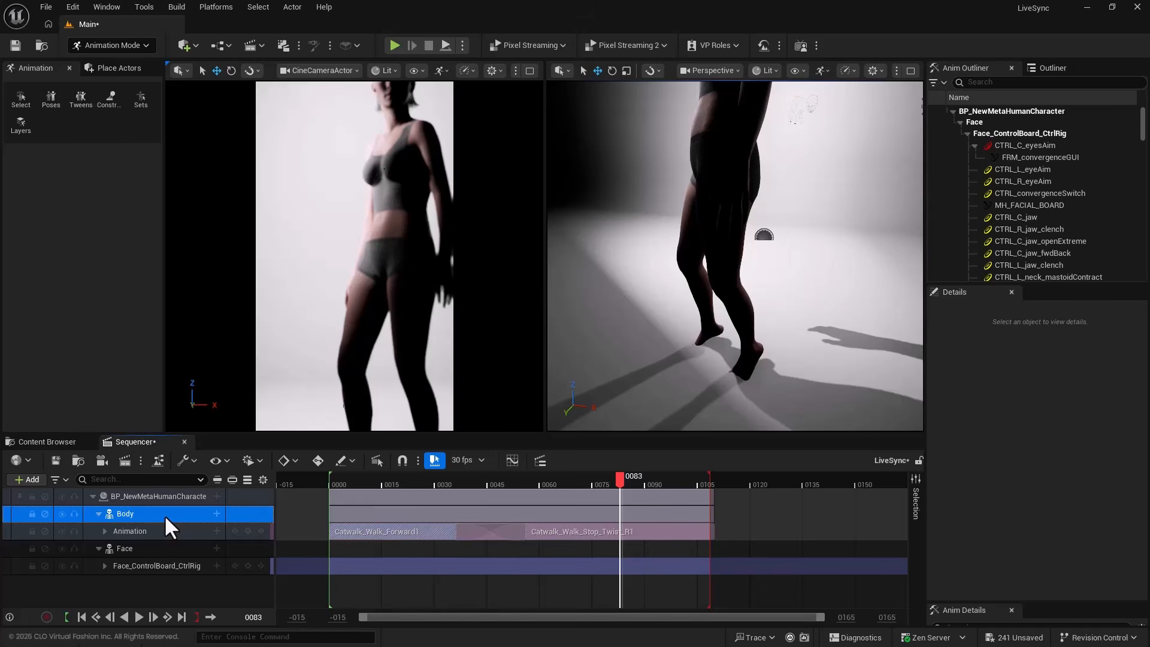
- Bake the MetaHuman's Body track to an FK Control Rig with the default baking options
left_click(165, 515)
right_click(164, 515)
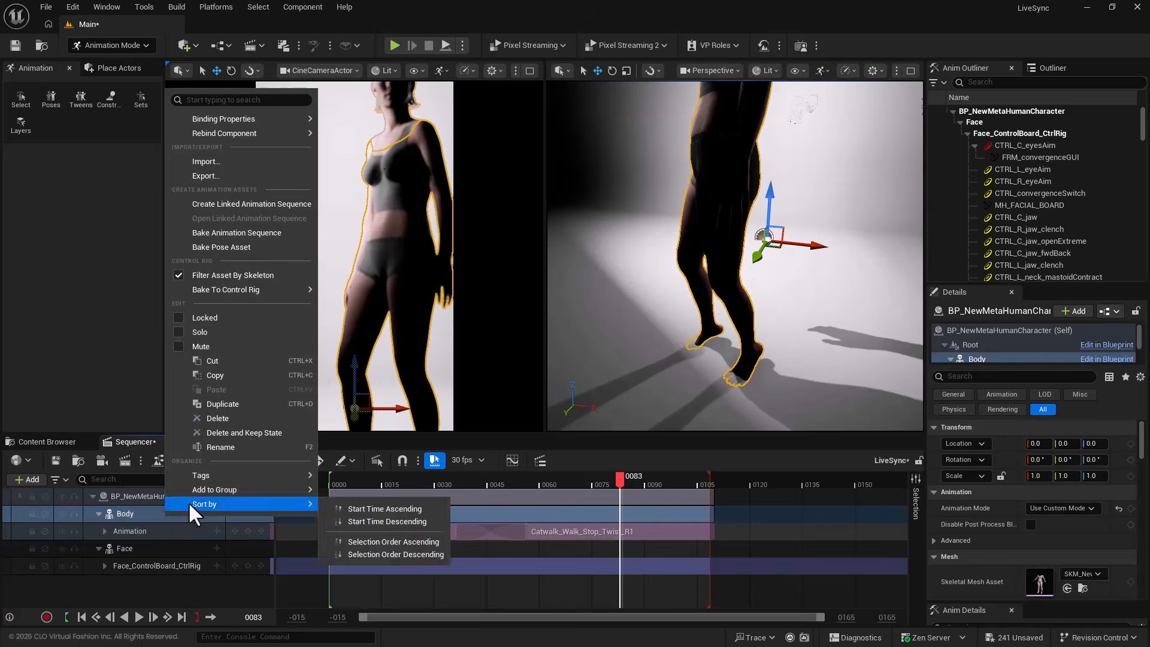
mouse_move(271, 290)
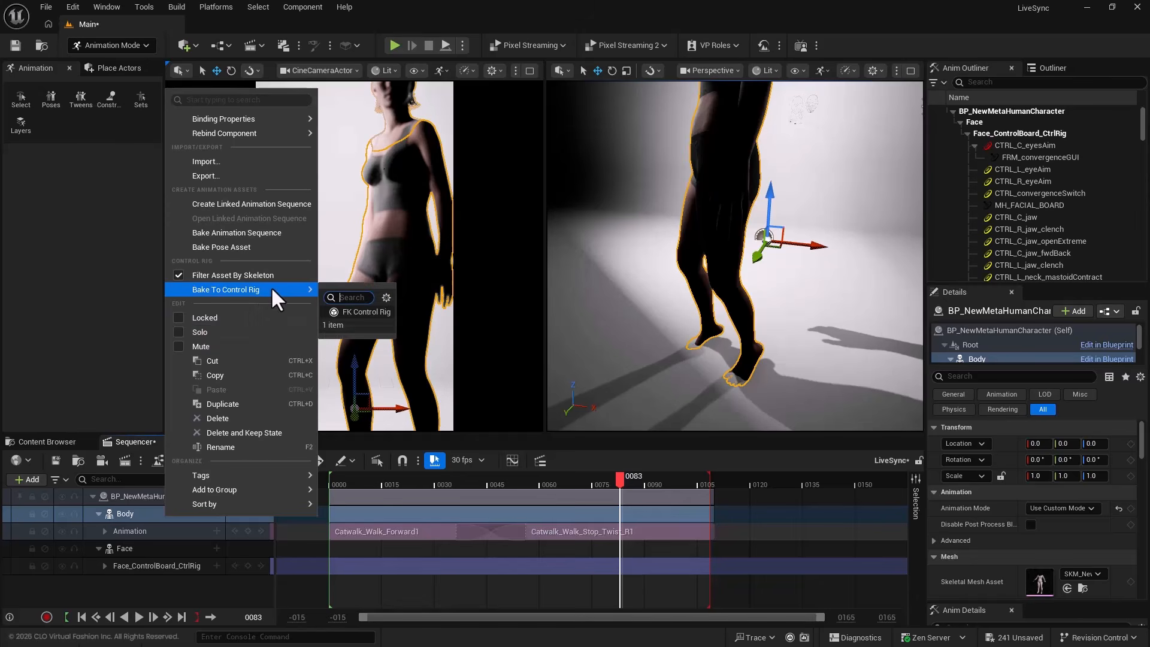
left_click(367, 310)
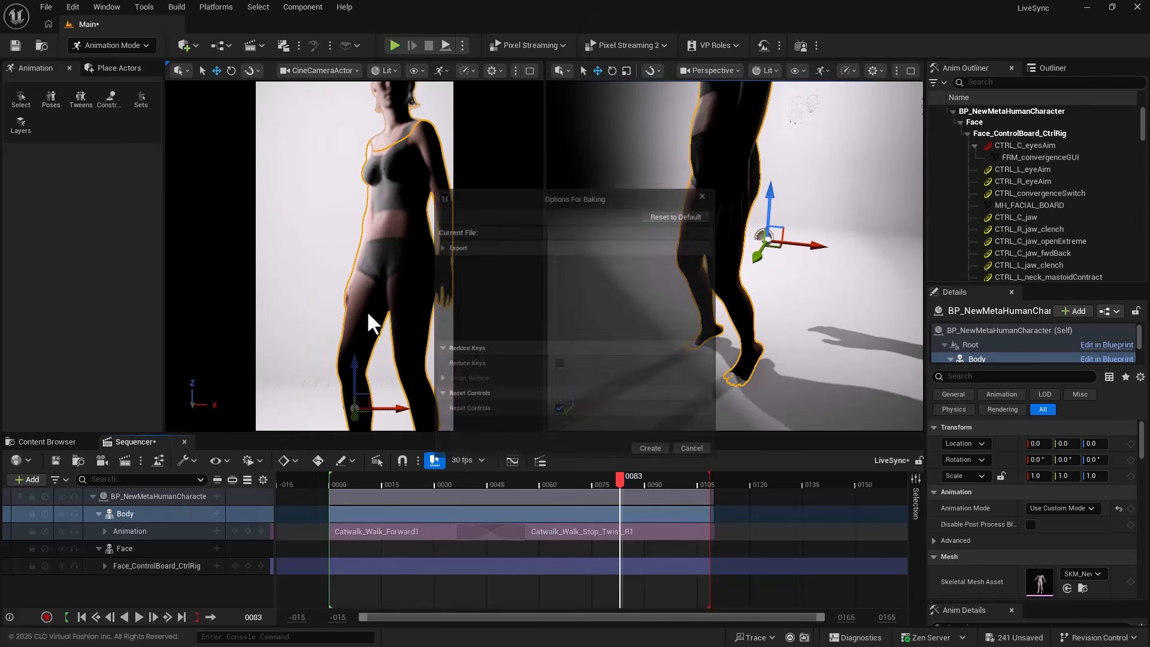
left_click(656, 458)
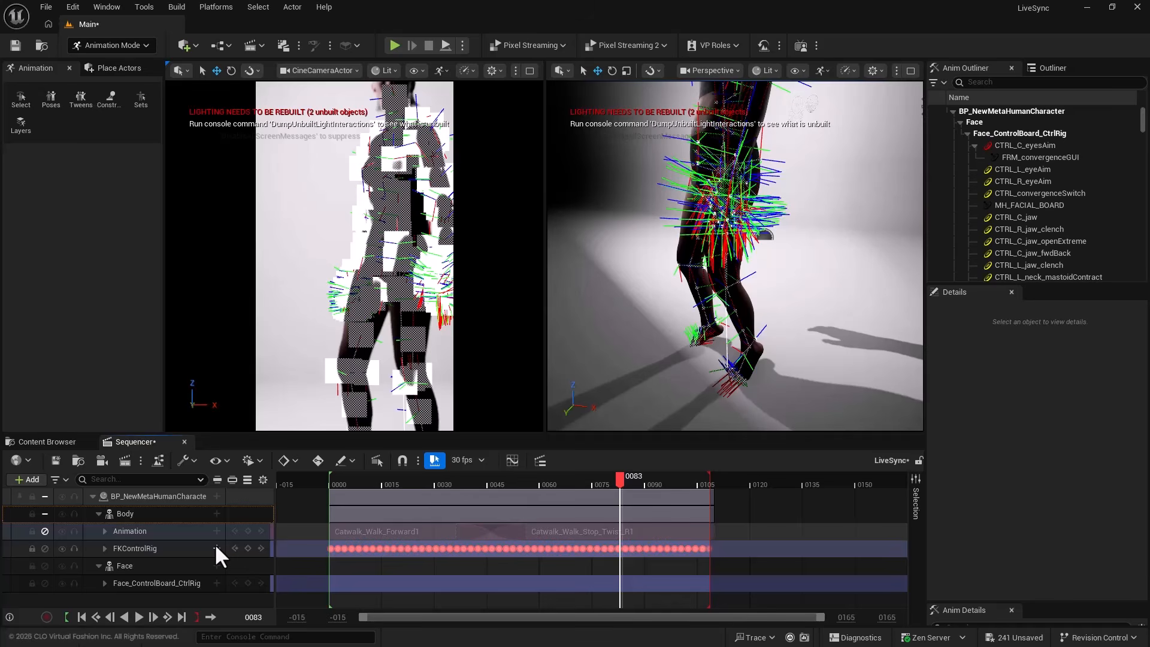
- Add an additive section to the FKControlRig track and rotate the foot_l control at frame 83
left_click(215, 546)
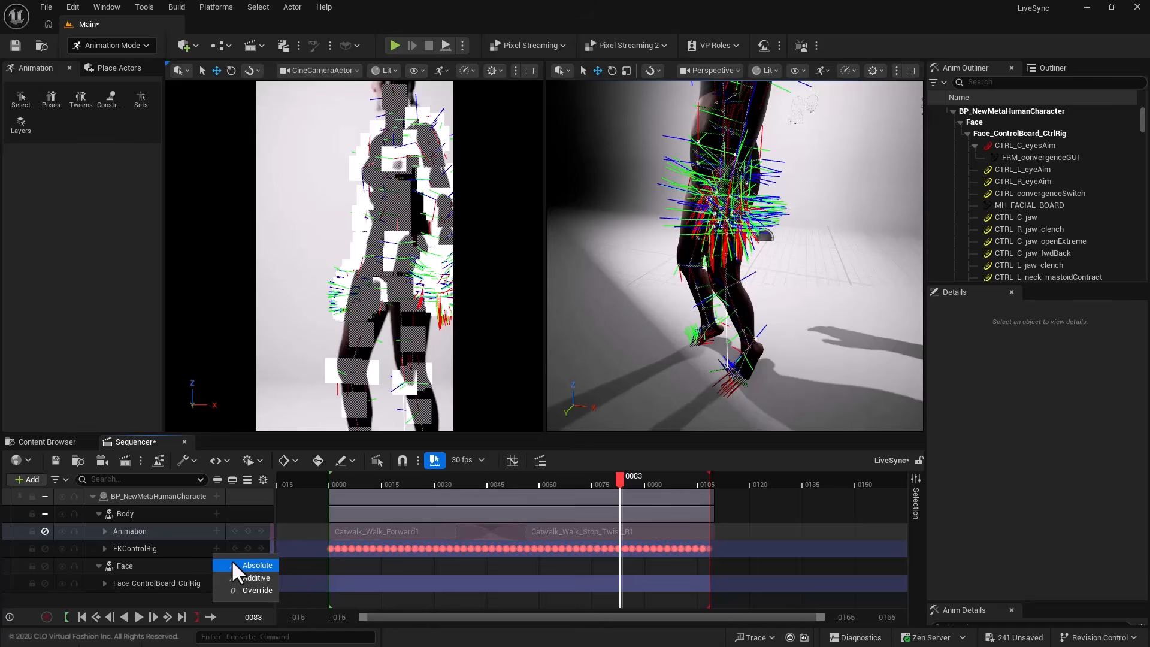
left_click(245, 577)
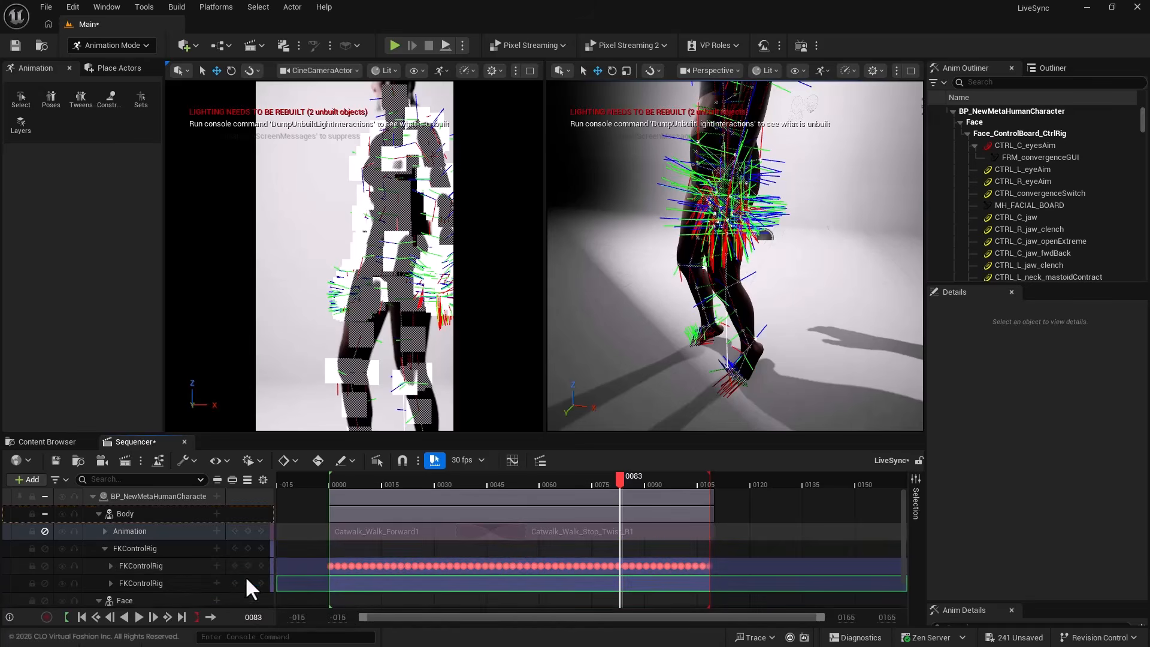
left_click(756, 374)
key("f")
key("e")
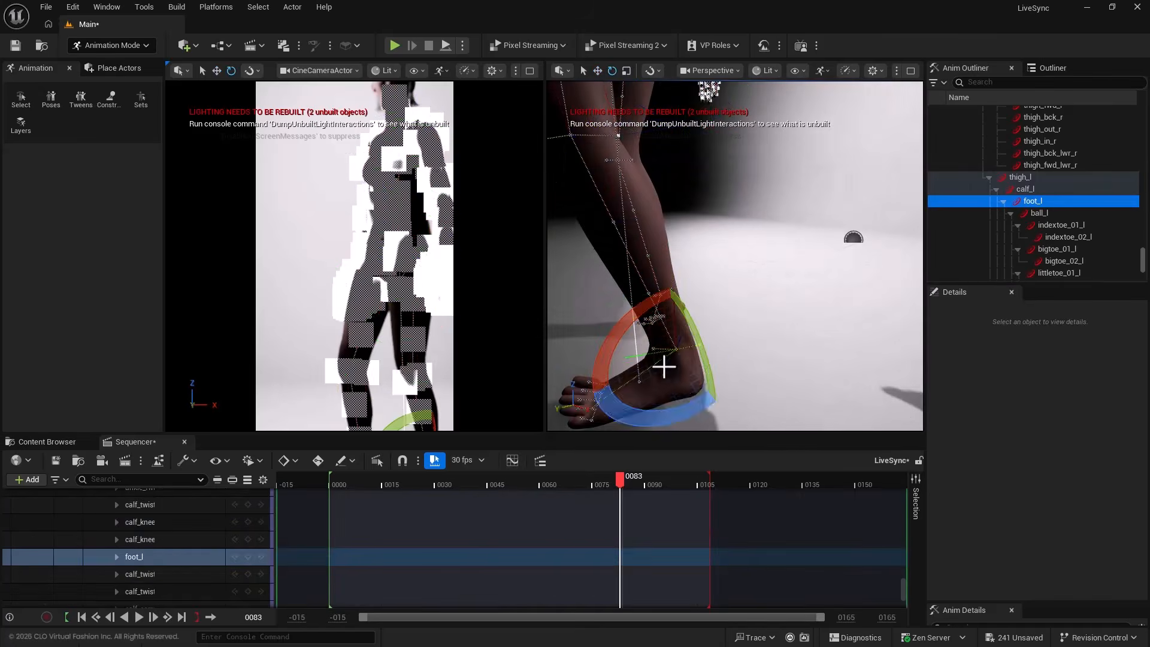
right_click_drag(664, 367, 742, 336)
left_click_drag(773, 243, 781, 275)
right_click_drag(762, 405, 762, 371)
- Select and rotate further controls around the left foot's toes to refine the foot pose at frame 83
left_click(683, 346)
left_click_drag(649, 292, 614, 316)
left_click(640, 364)
right_click_drag(736, 335, 867, 293)
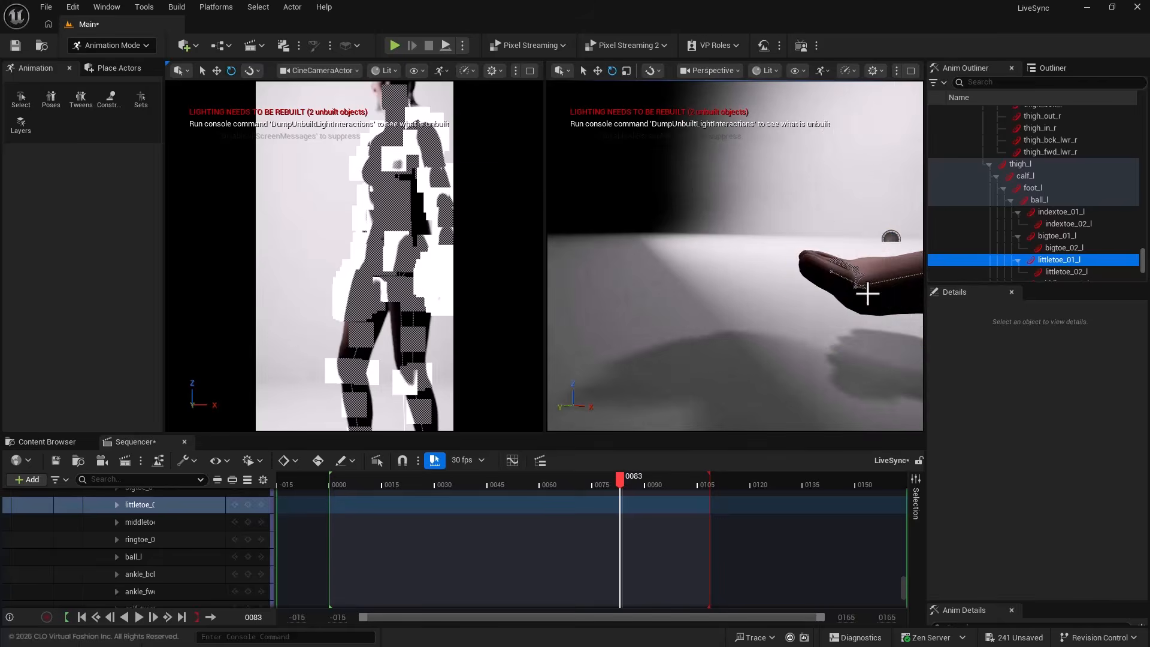
left_click(865, 292)
left_click_drag(807, 239, 800, 259)
right_click_drag(778, 335, 706, 360)
- Play the sequence from frame 0 to review the pose, show the level Outliner and turn on looped playback
left_click(329, 482)
right_click_drag(706, 287, 652, 359)
key("space")
left_click(1052, 68)
left_click(329, 481)
left_click(211, 616)
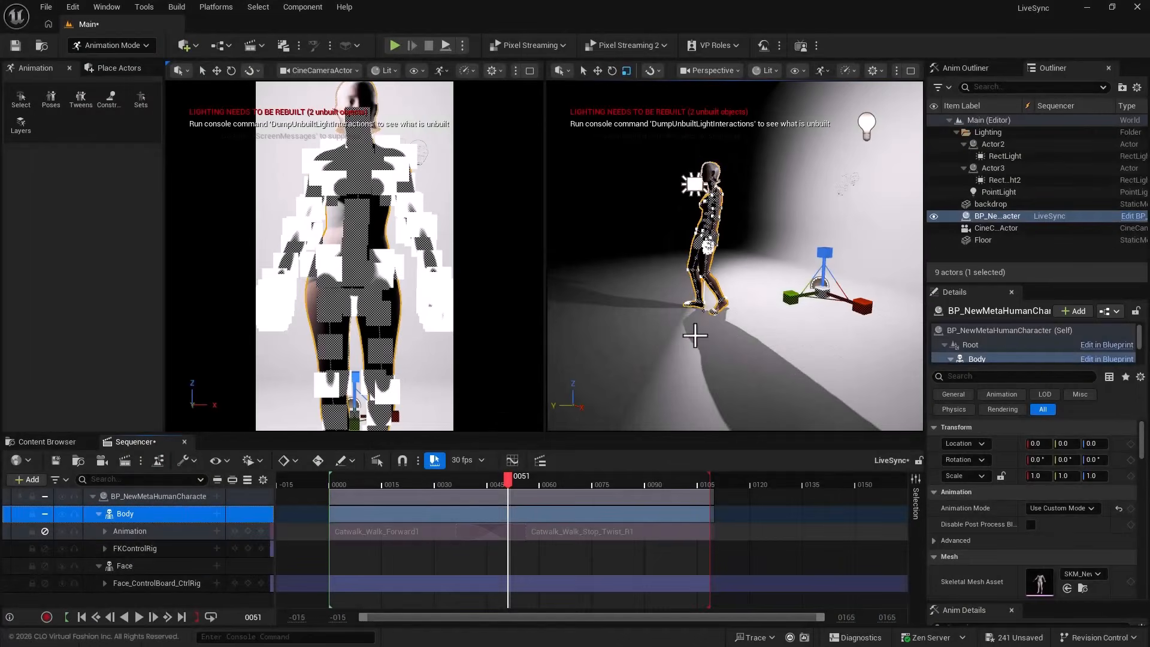
- Bake the Body track to a new animation sequence named FinalAnimation in the Content/Assets/Anims folder with the default export options
right_click(181, 513)
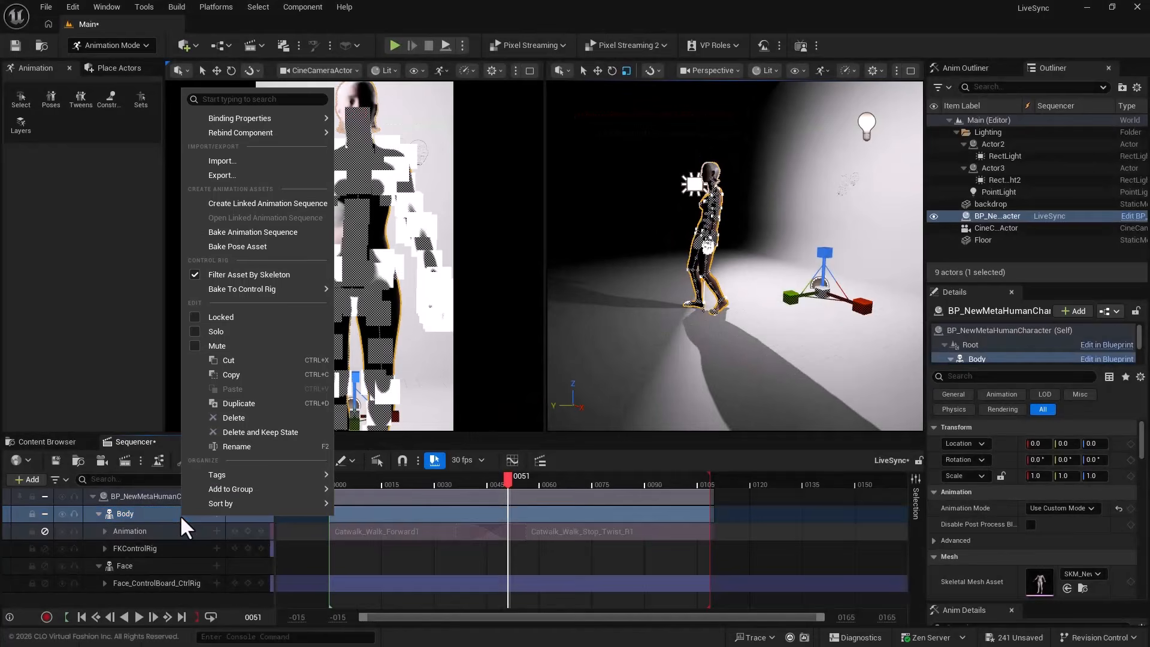
left_click(278, 232)
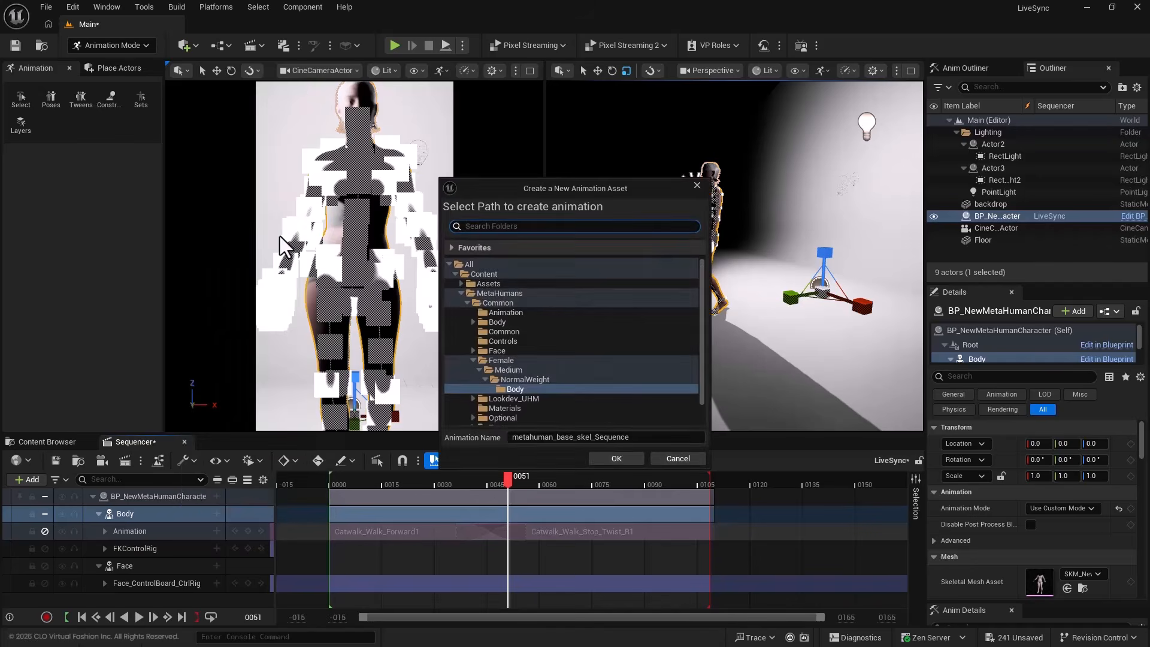
left_click(496, 286)
left_click(461, 283)
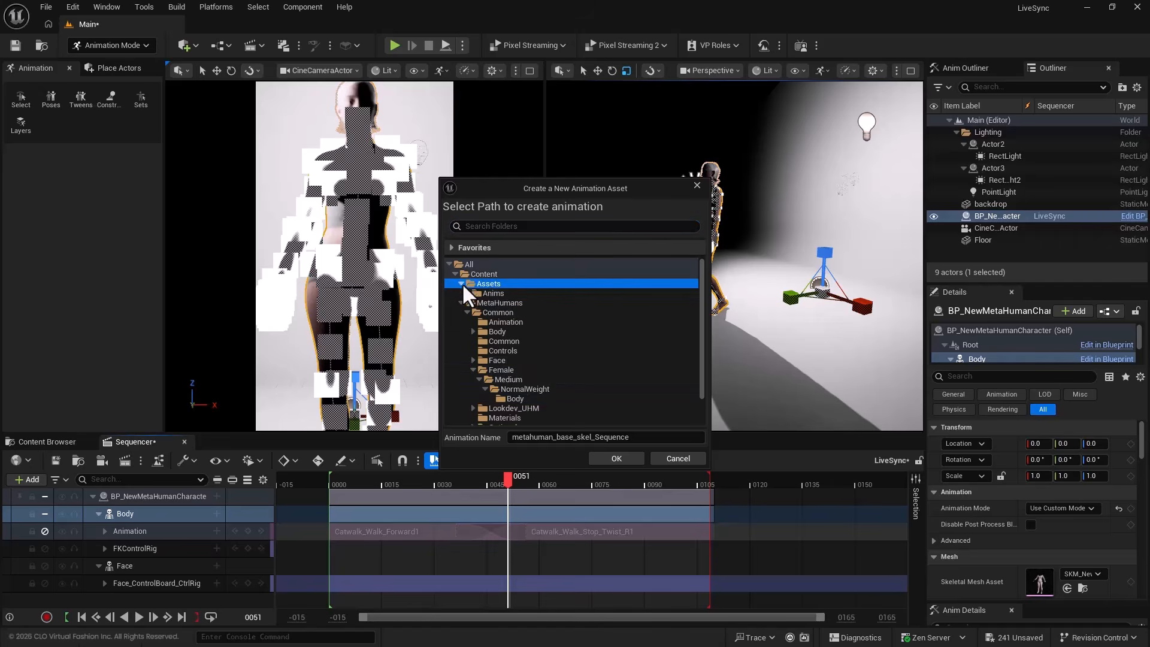
left_click(488, 291)
left_click(632, 439)
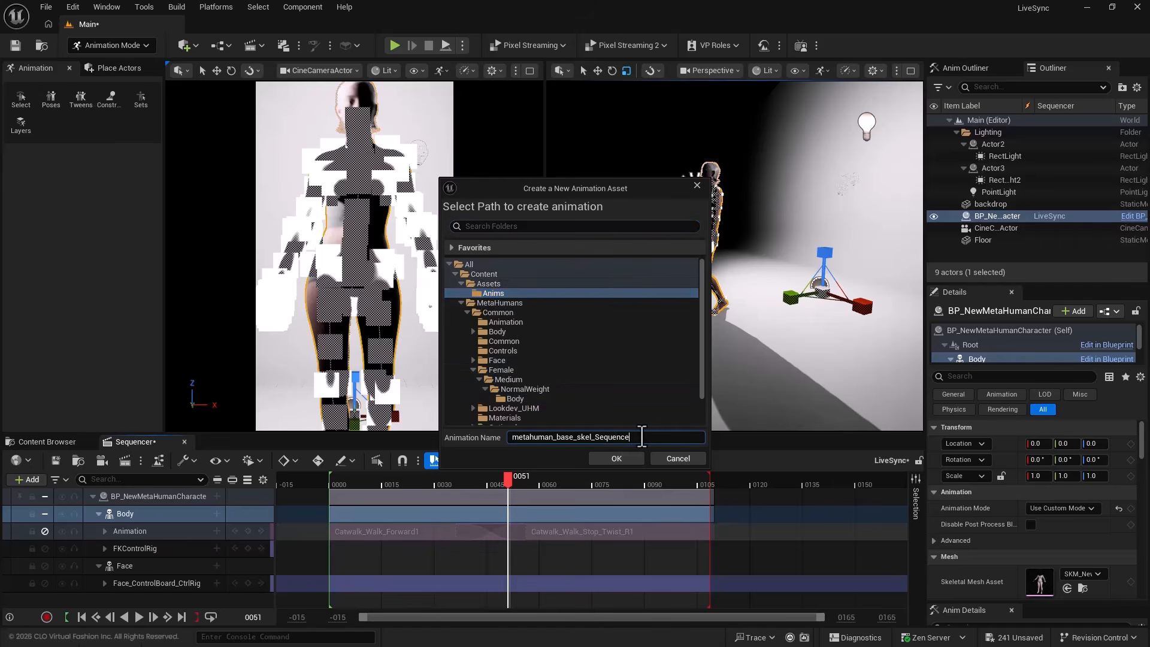
key("ctrl+a")
type("FinalAnimat")
left_click(631, 453)
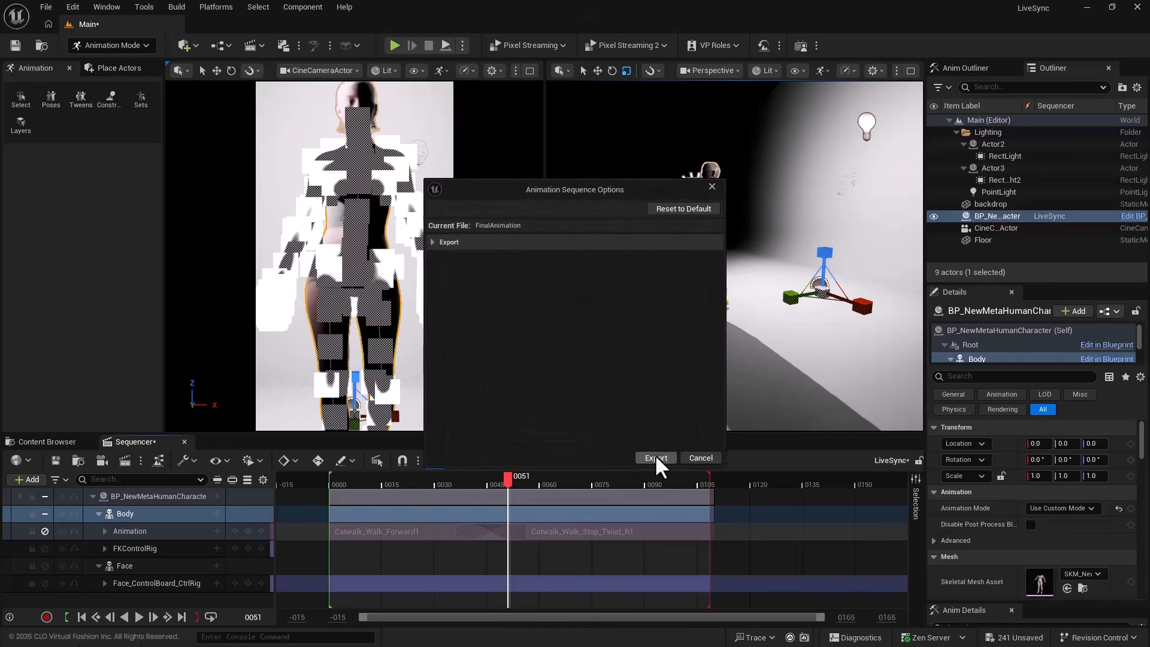
left_click(655, 458)
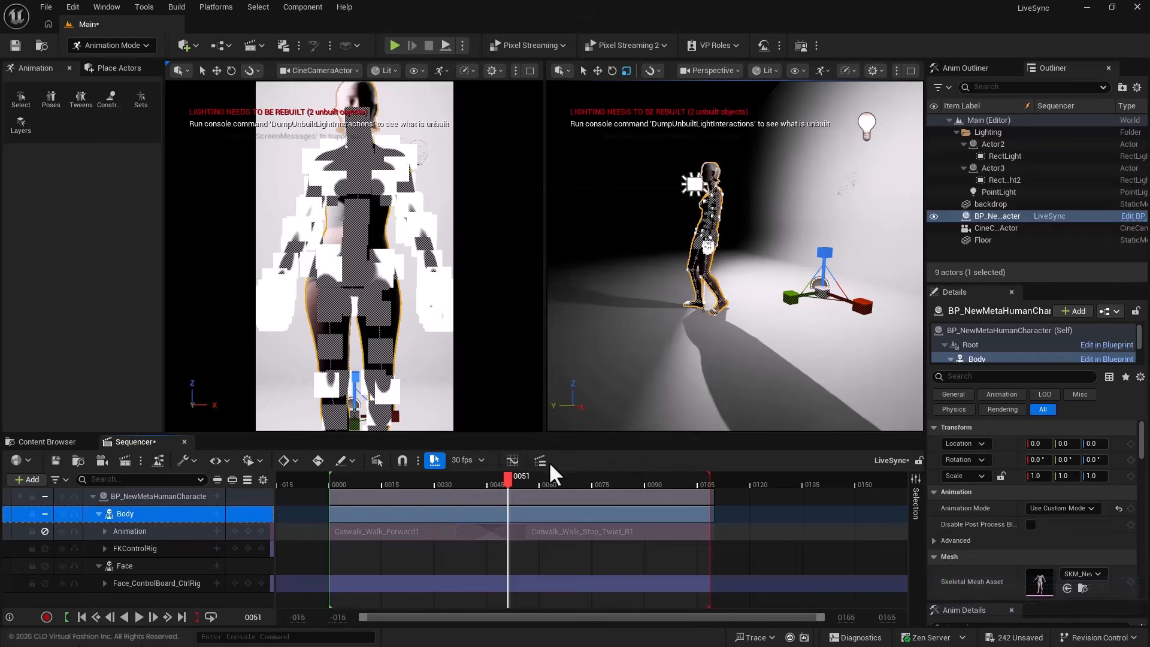
- Open the Content/Assets/Anims folder to locate the baked FinalAnimation asset
left_click(149, 528)
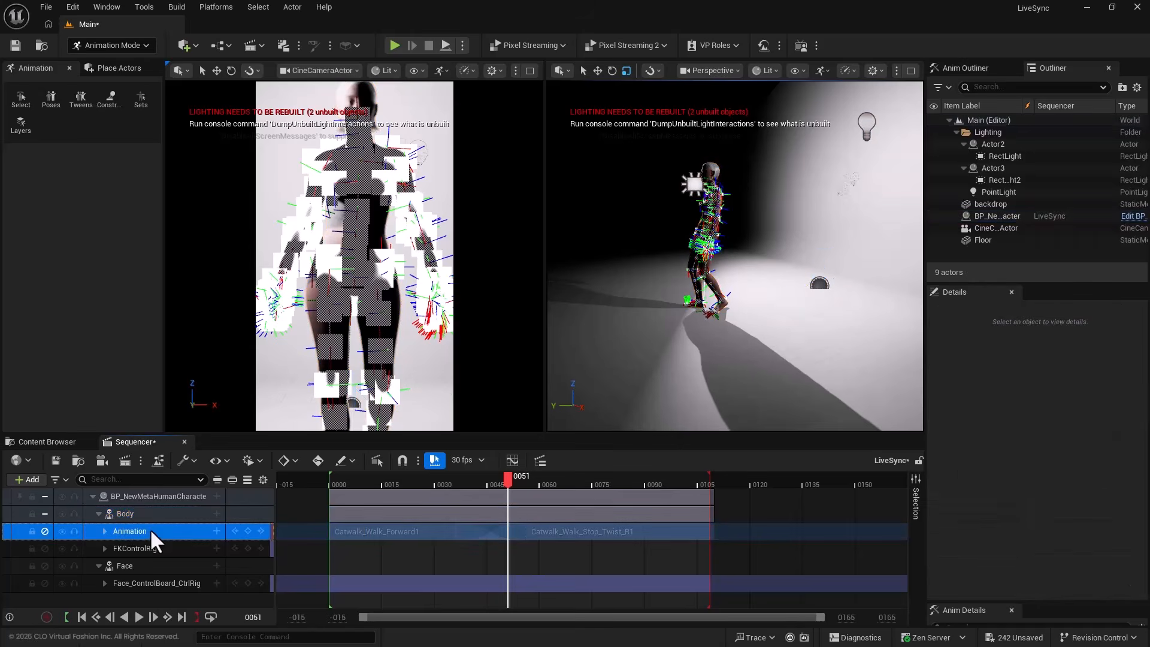
left_click(64, 441)
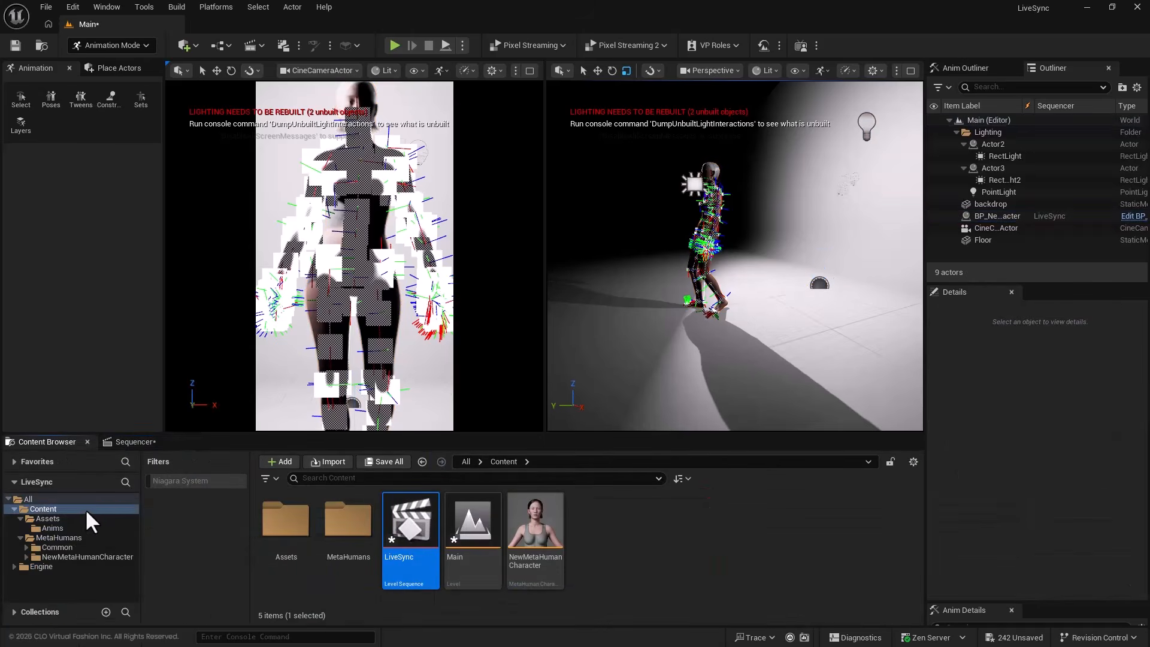
left_click(304, 512)
double_click(302, 508)
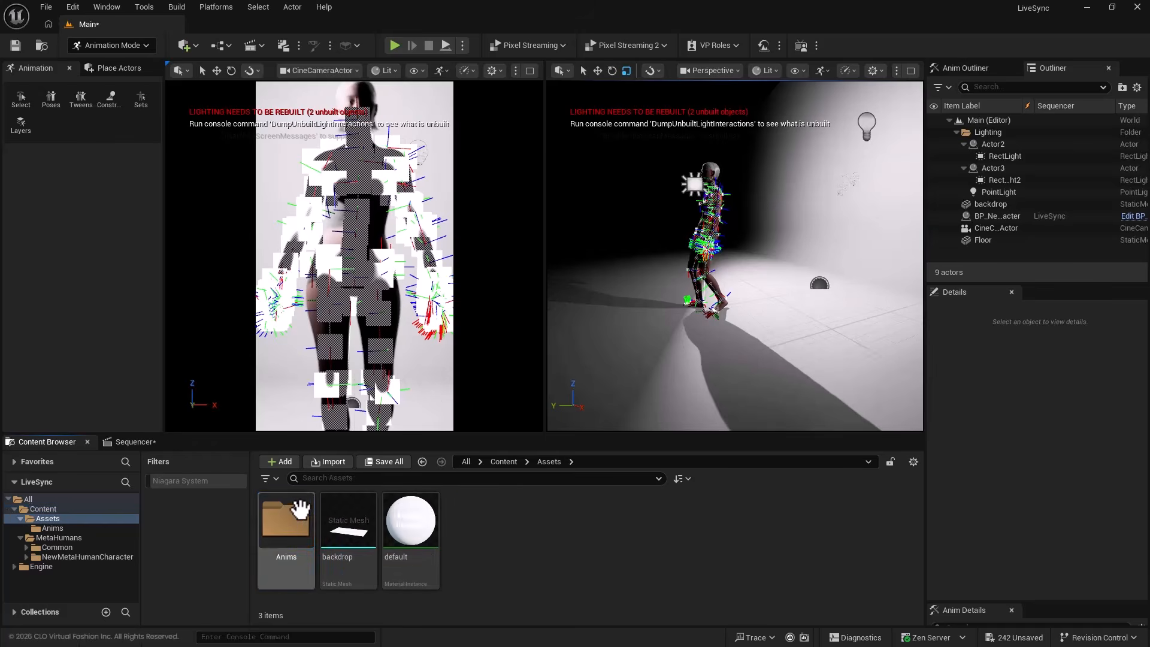
double_click(300, 509)
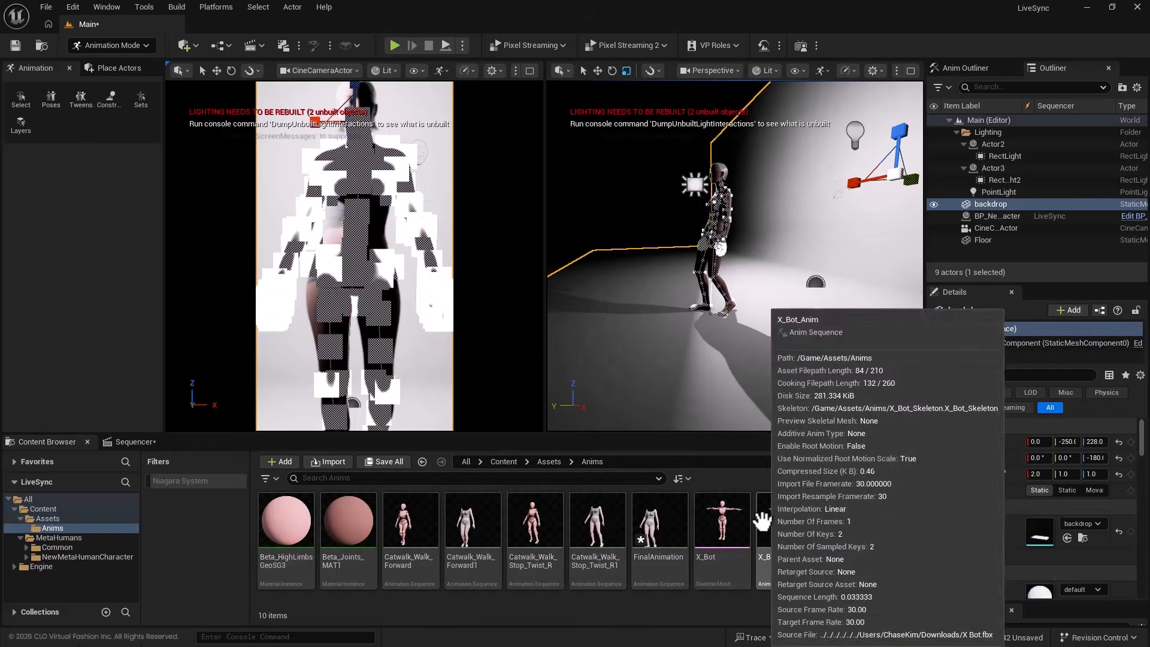
- Open the FinalAnimation asset to preview the baked animation, and close its editor
left_click(662, 513)
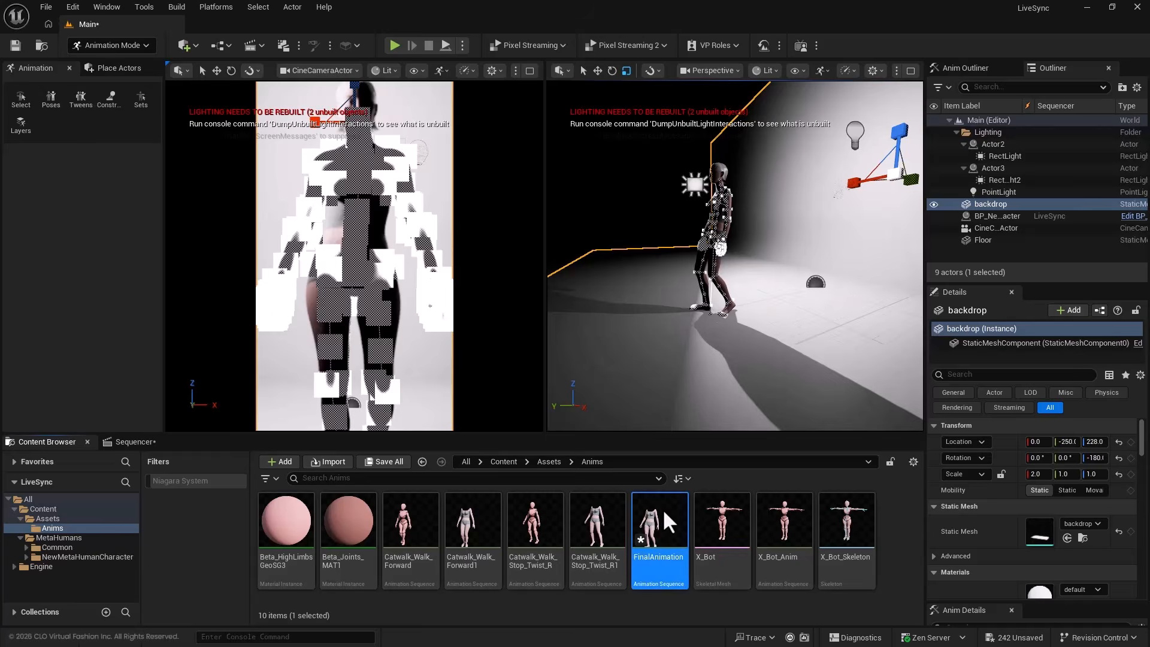
double_click(662, 509)
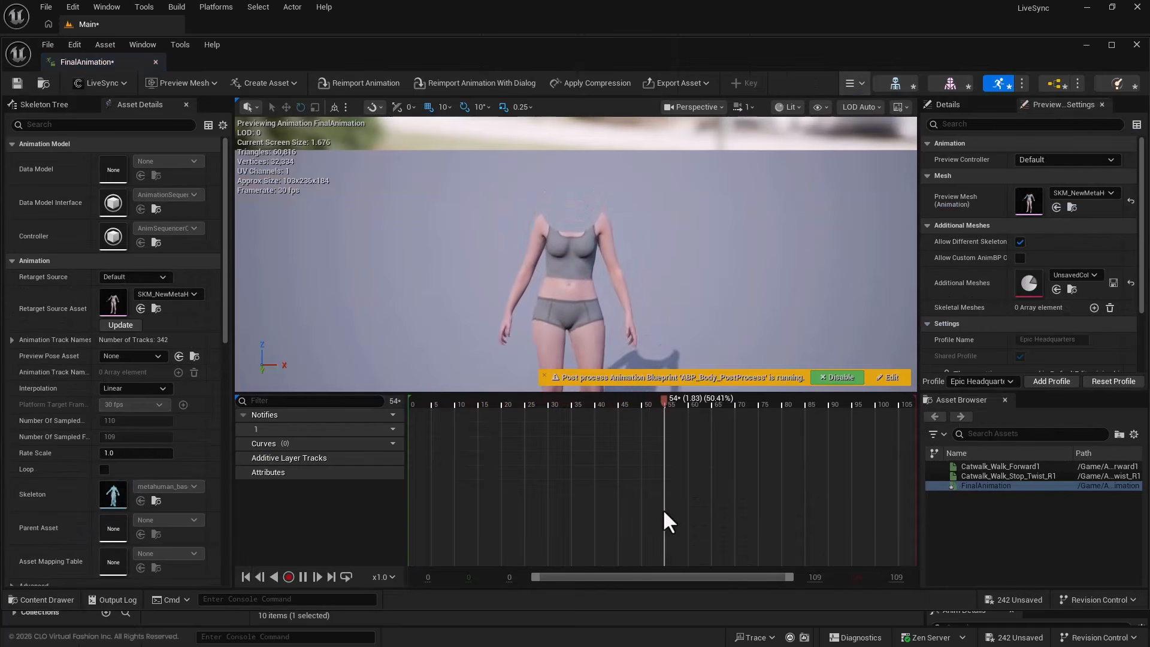
left_click(1136, 44)
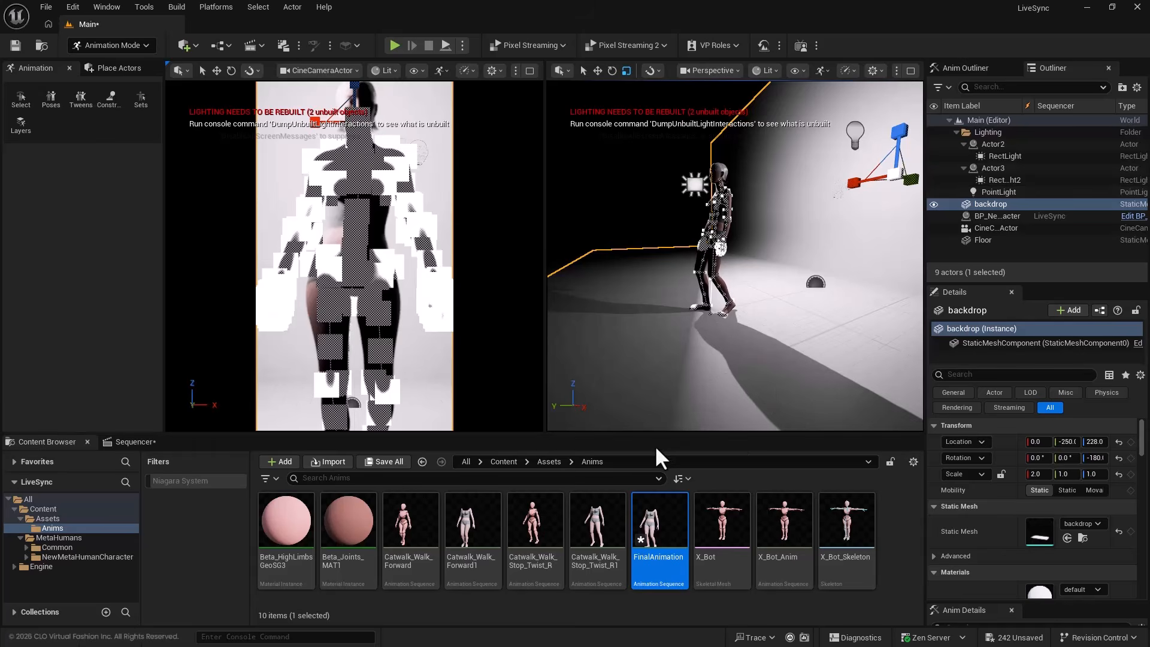
- Switch the editor to CLO/MD LiveSync mode and show the Pose extension's settings
left_click(127, 46)
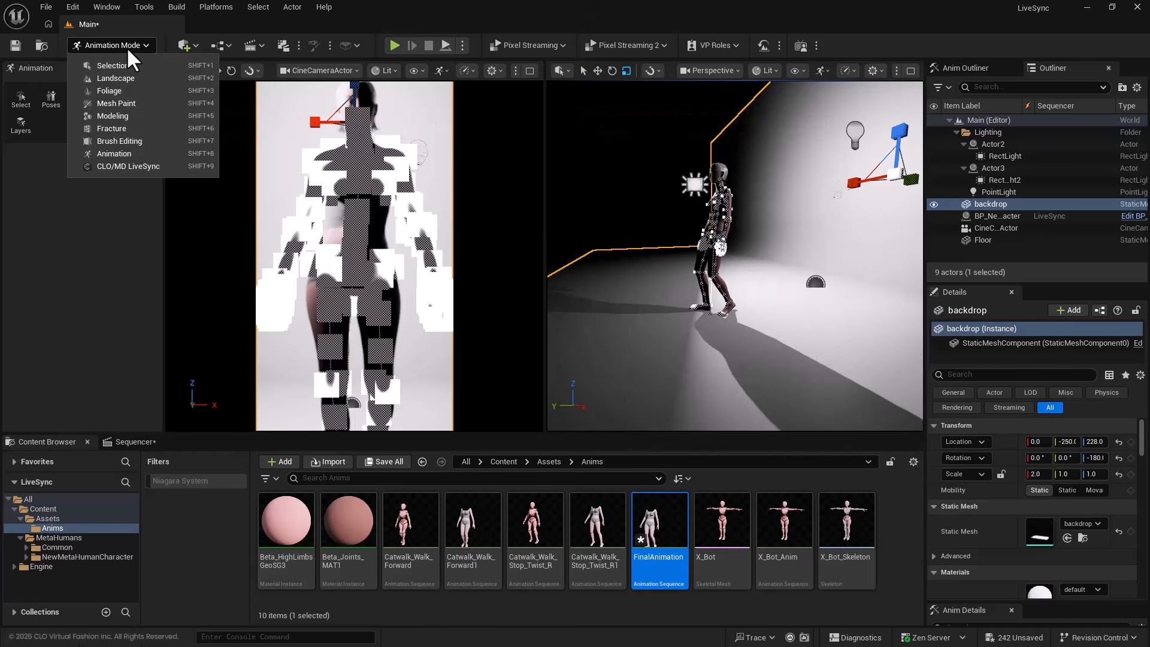
left_click(138, 166)
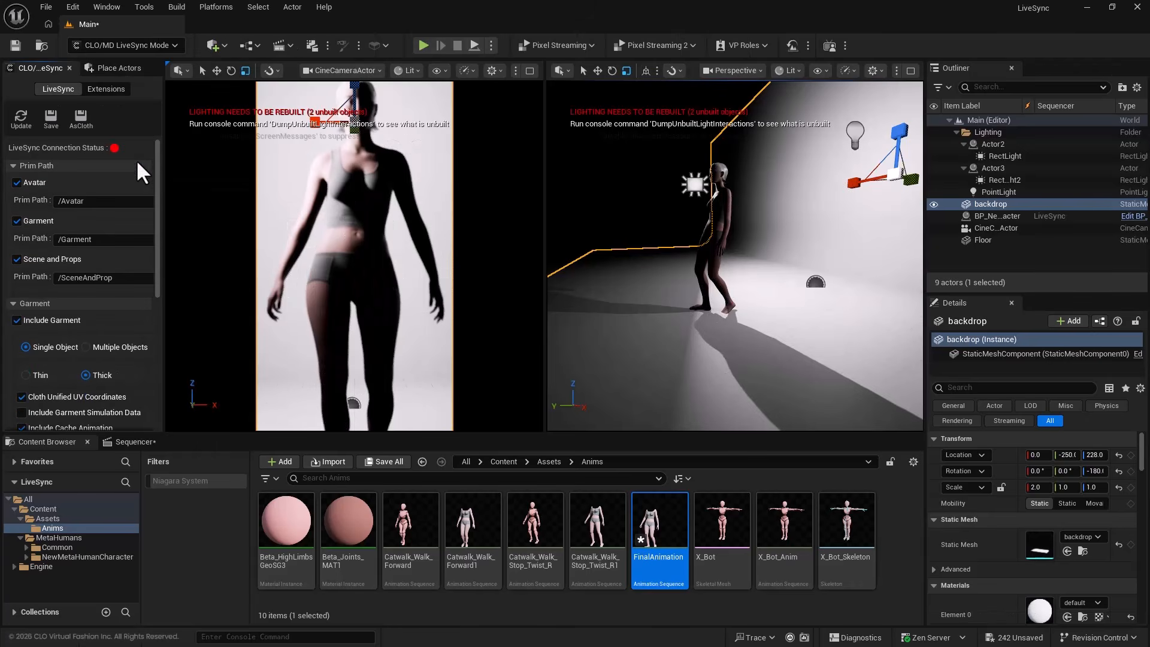
left_click(111, 89)
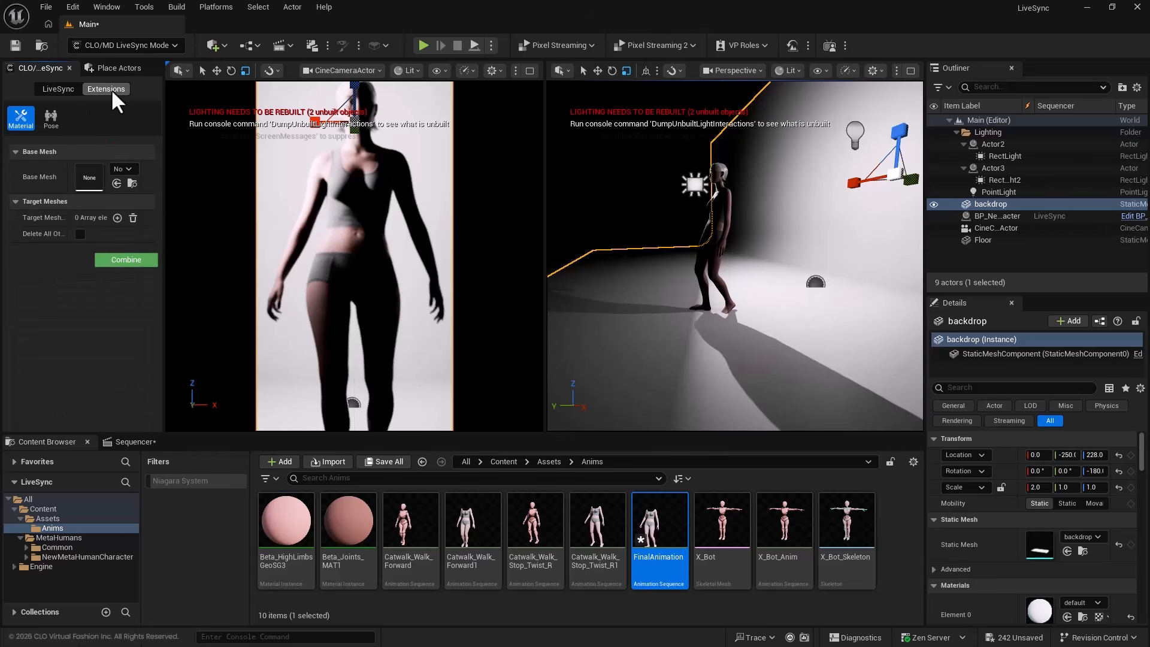
left_click(60, 117)
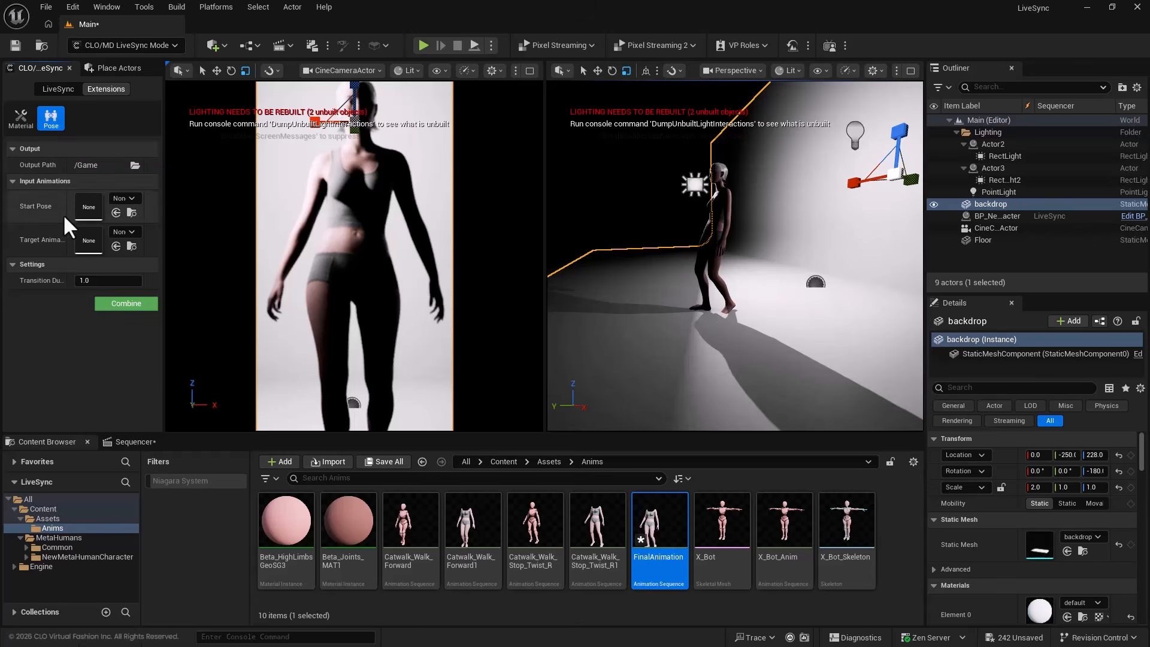
- Set the Pose extension's target animation to FinalAnimation and check which pose assets are available as the start pose
left_click(127, 232)
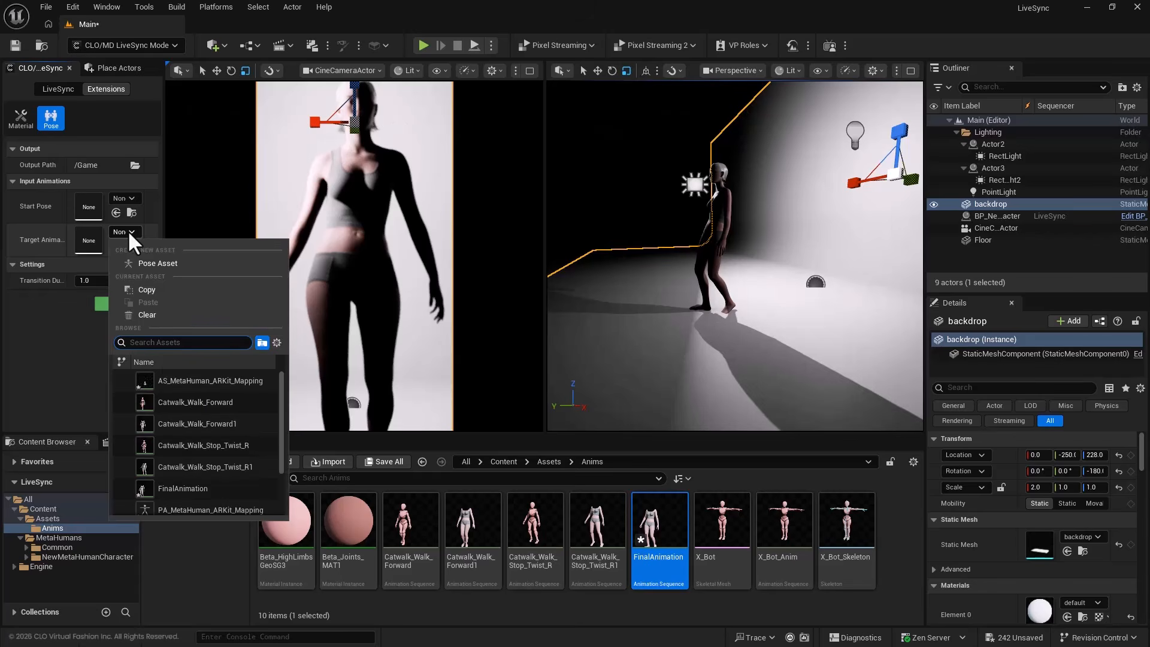
type("final")
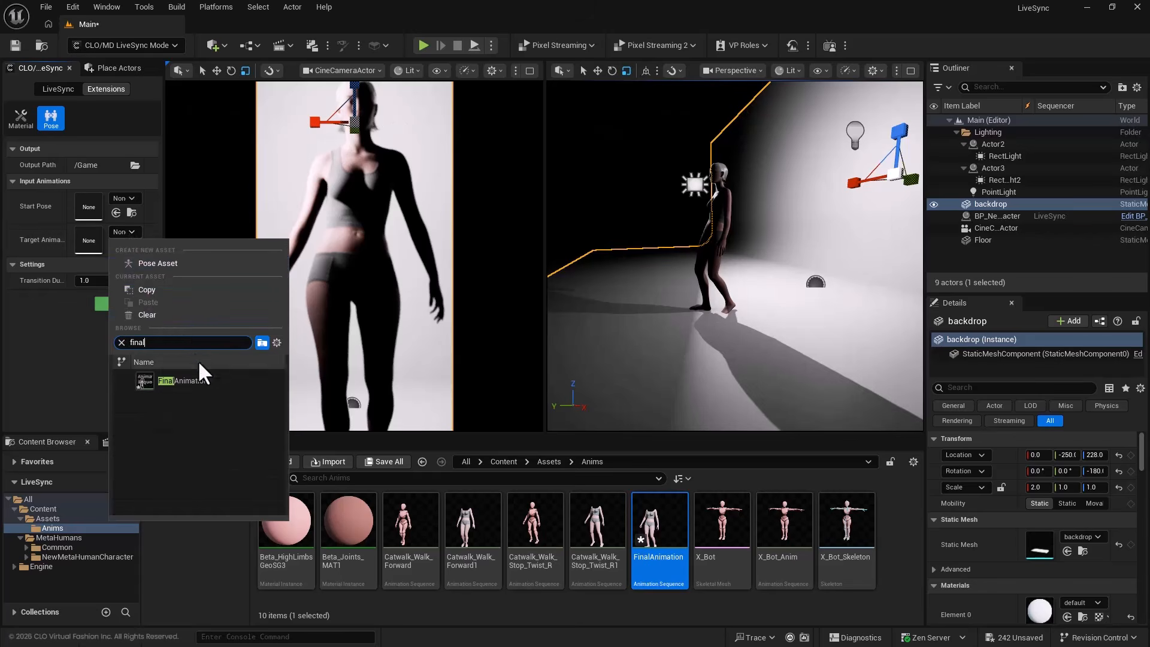
left_click(202, 380)
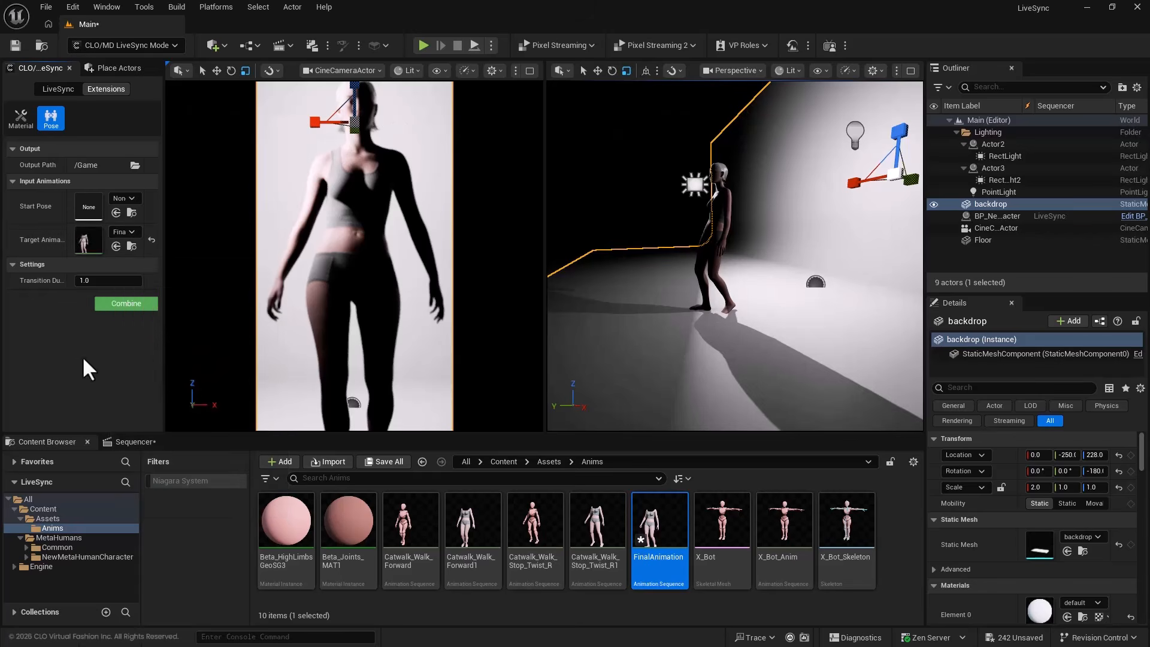
left_click(125, 198)
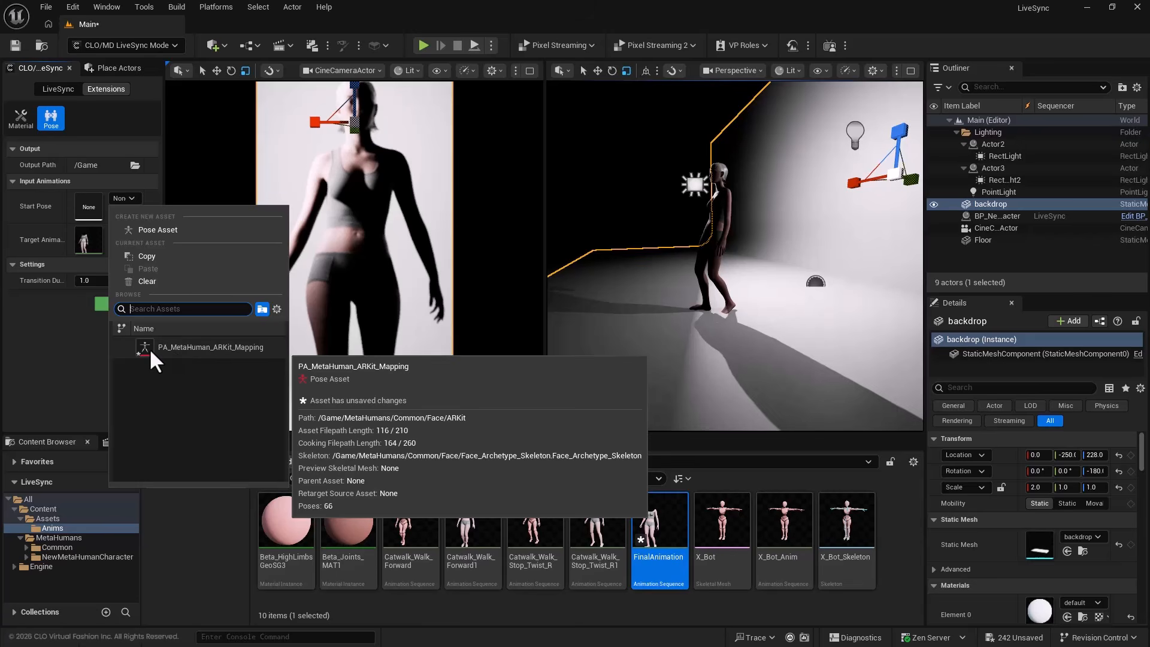
left_click(69, 337)
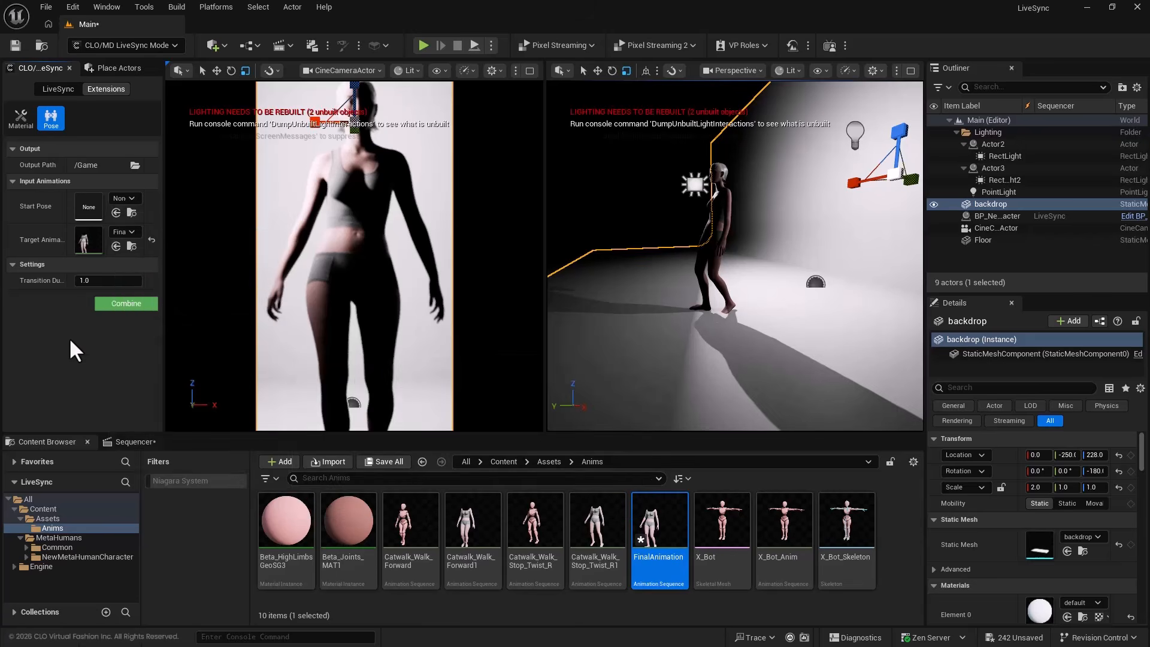
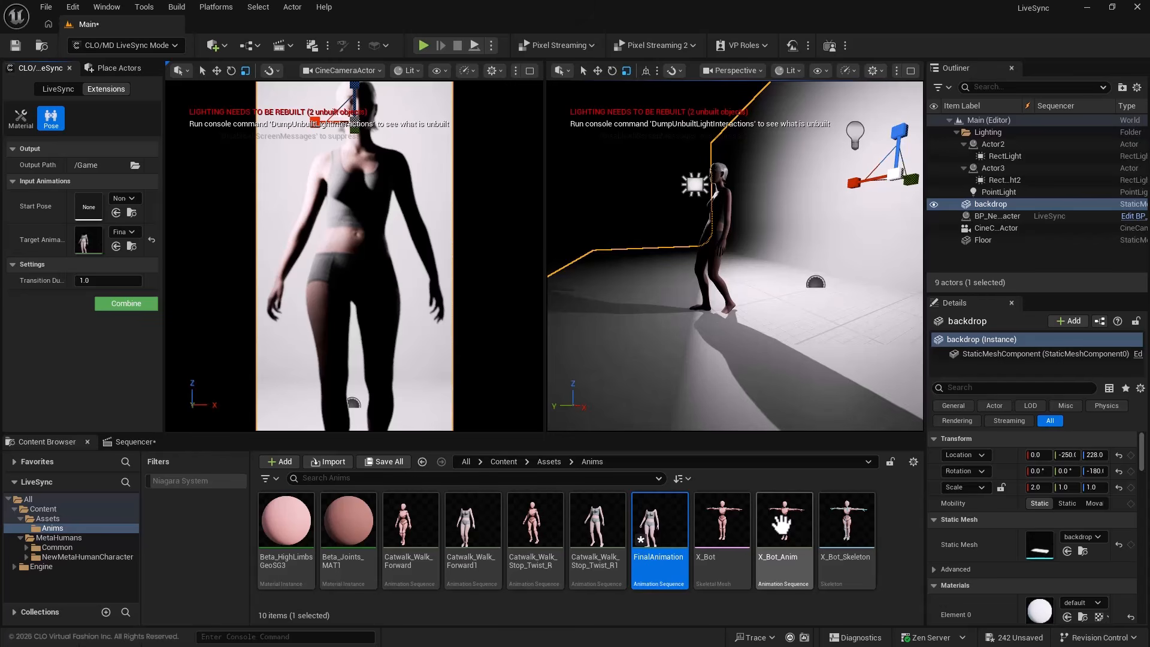
- Start retargeting X_Bot_Anim with the SKM_NewMetaHumanCharacter_BodyMesh as the target skeletal mesh
left_click(781, 524)
right_click(781, 524)
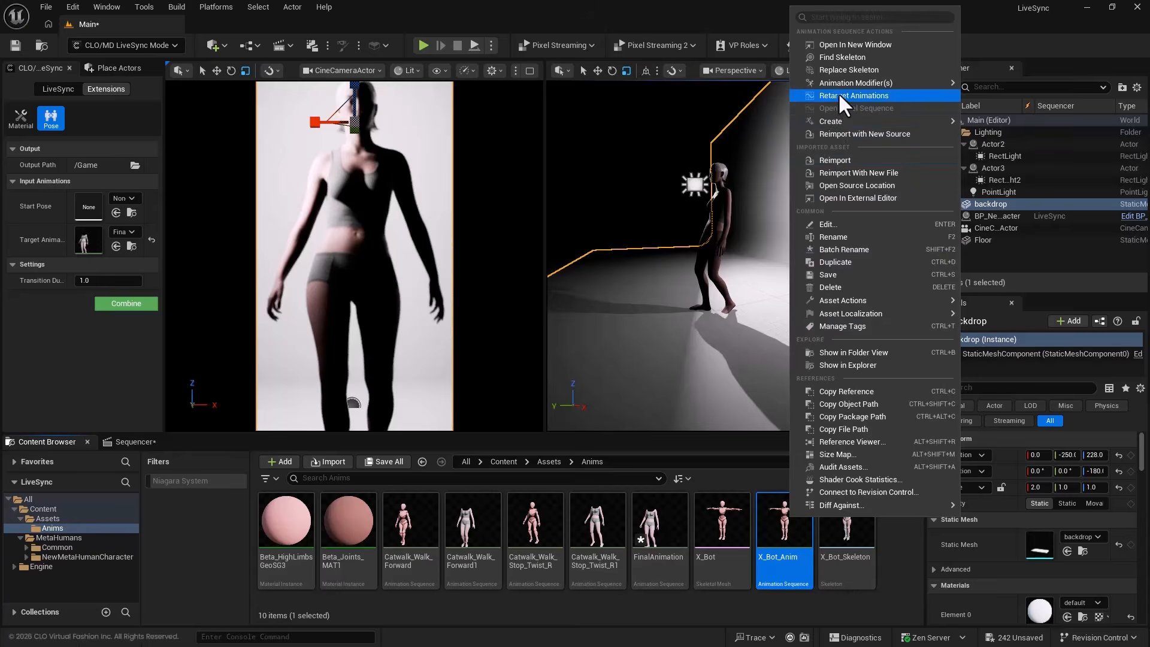
left_click(839, 95)
left_click(875, 196)
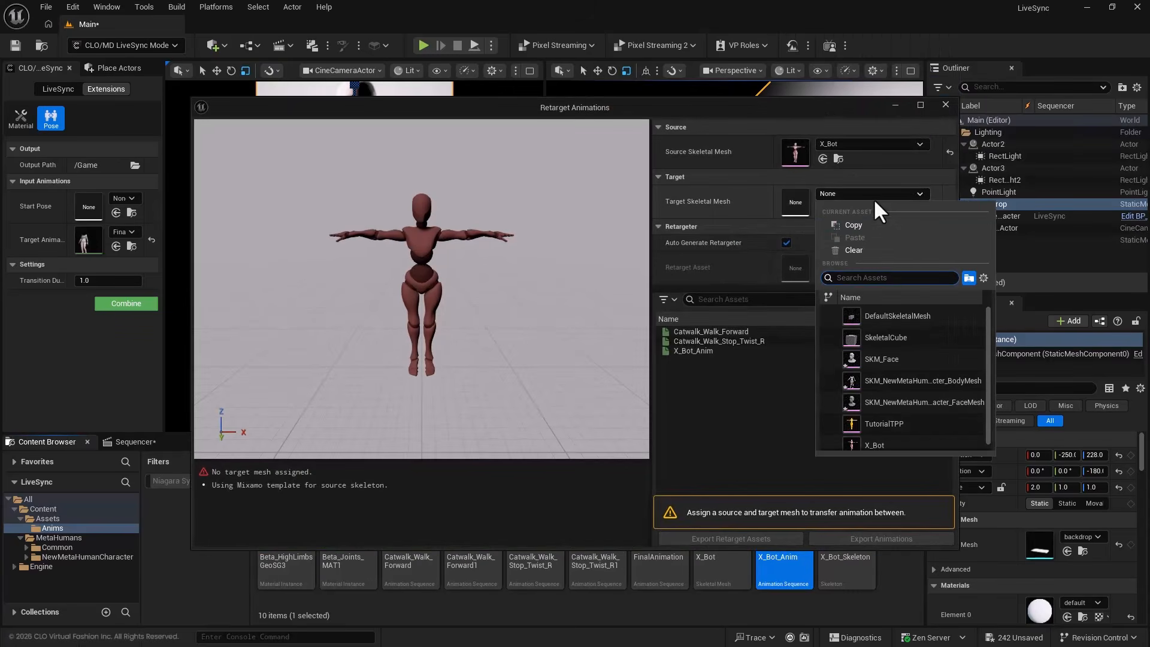
left_click(895, 380)
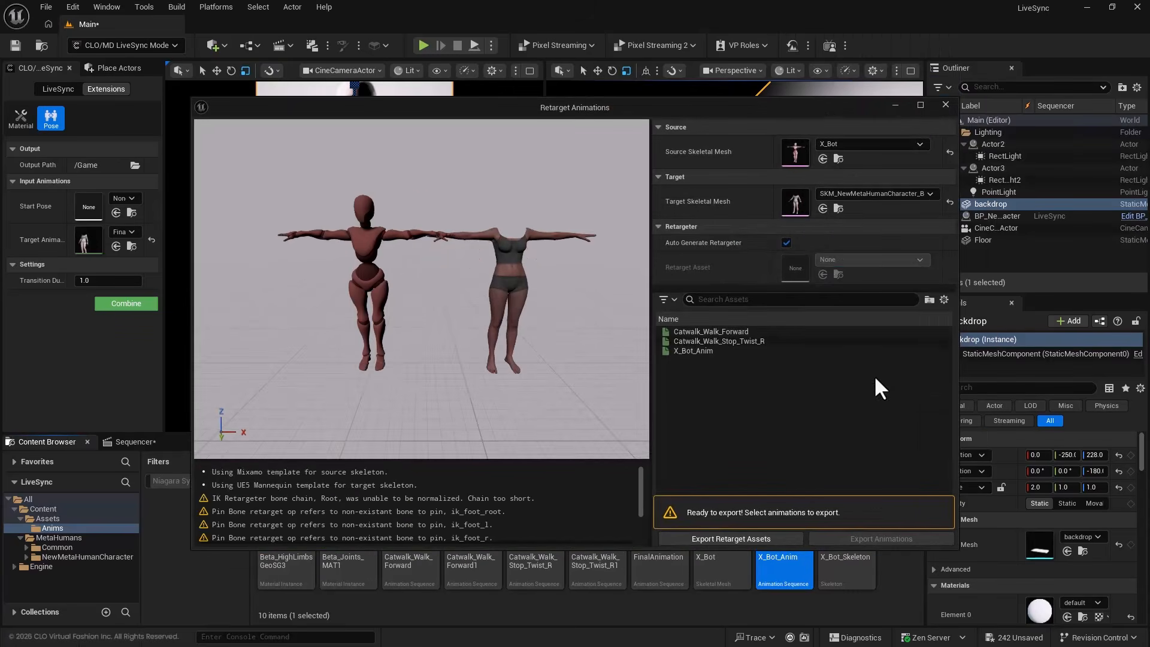
- Export the retargeted X_Bot_Anim to the Content/Assets/Anims folder with the default batch options and close the retargeting window
left_click(743, 350)
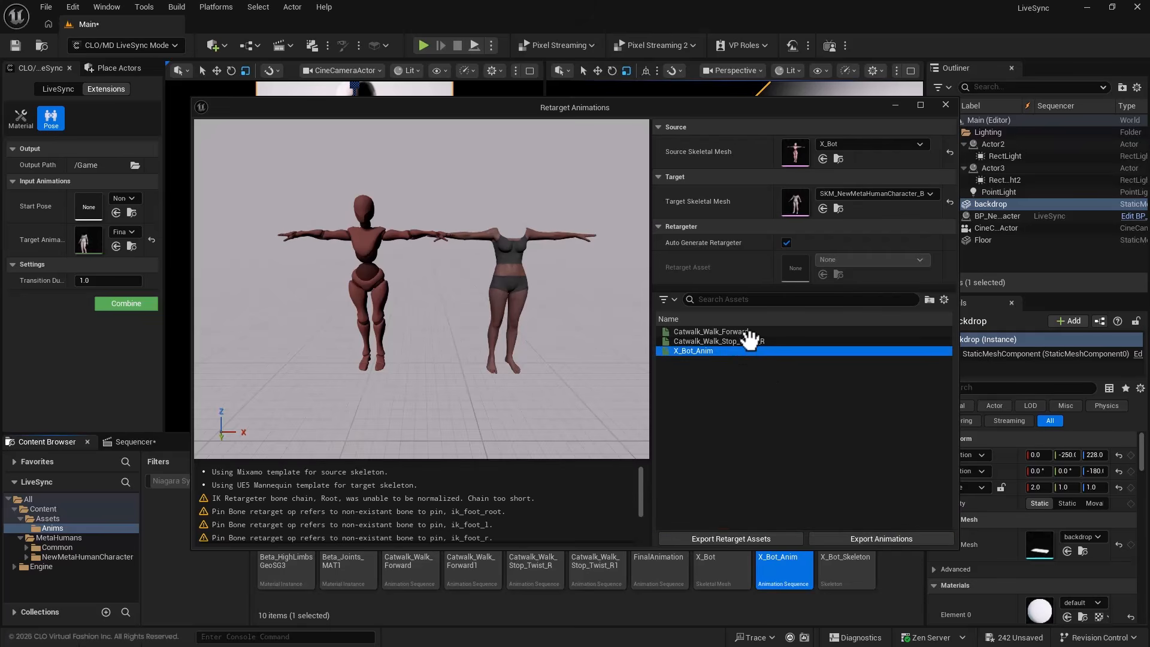
left_click(915, 534)
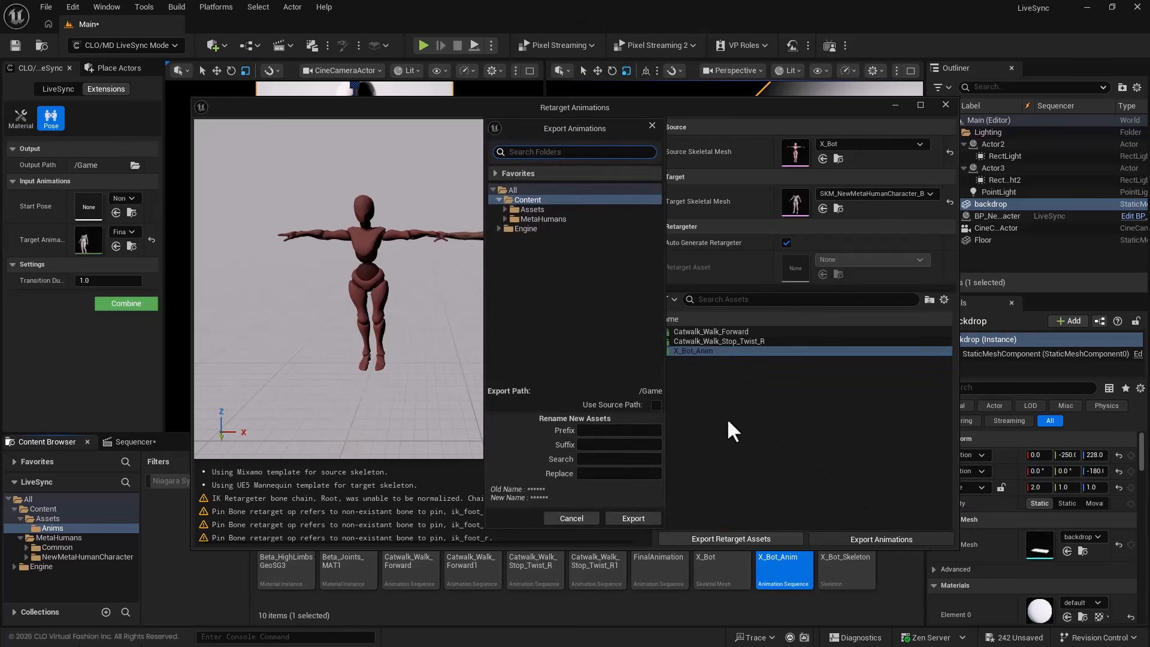
left_click(504, 209)
left_click(530, 219)
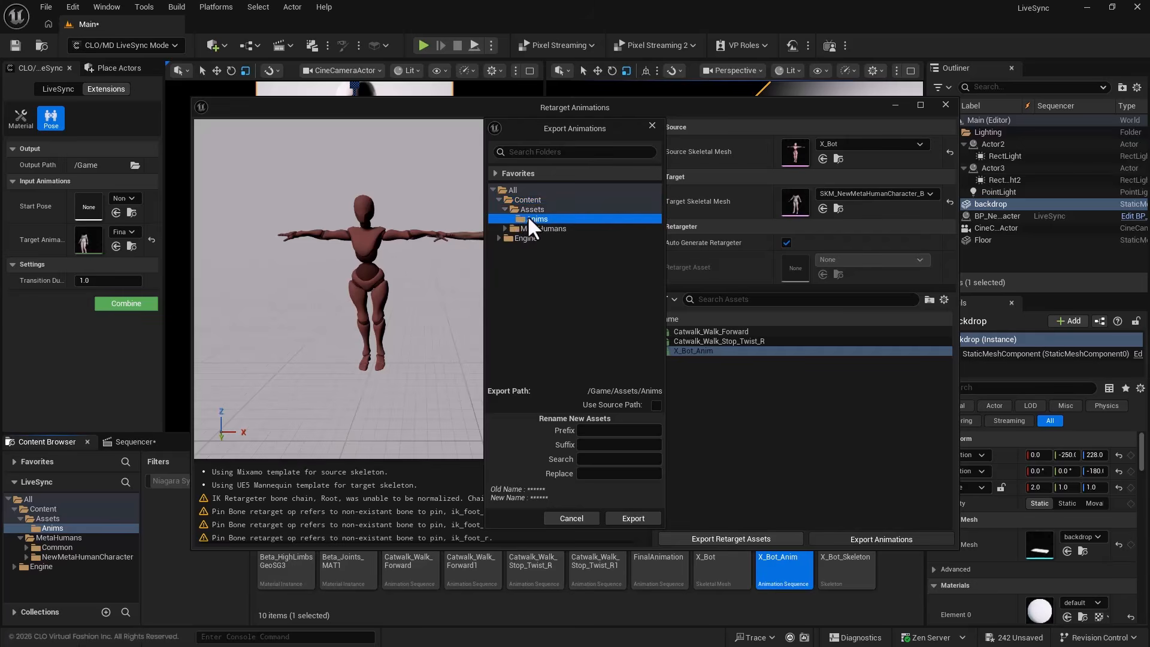
left_click(633, 516)
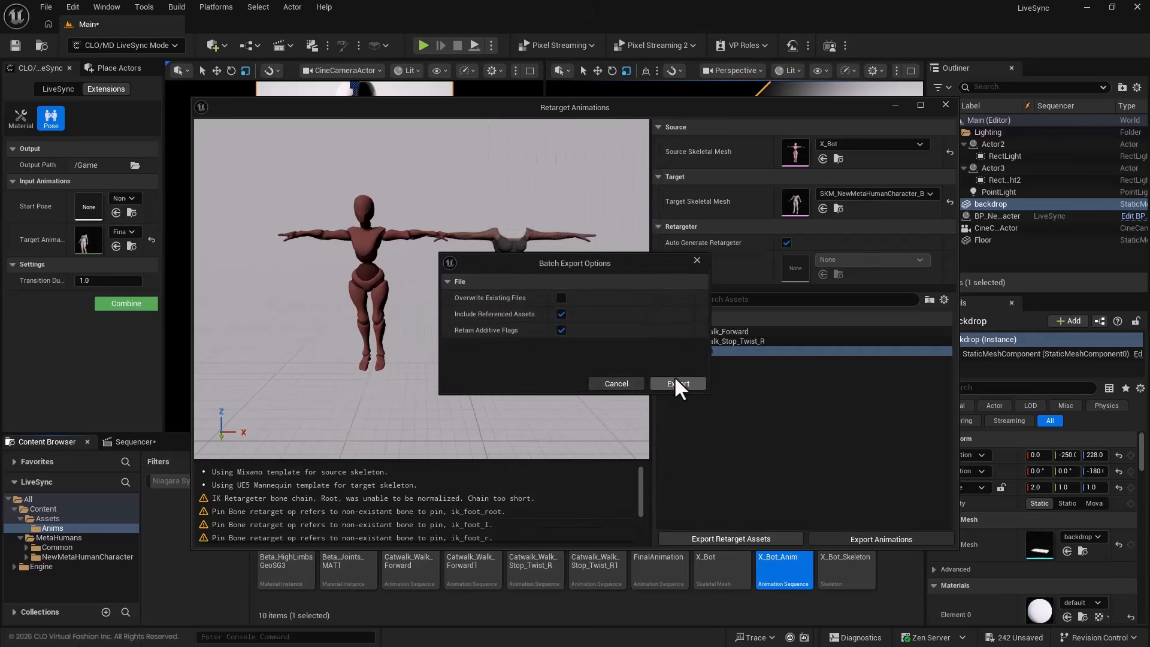
left_click(677, 384)
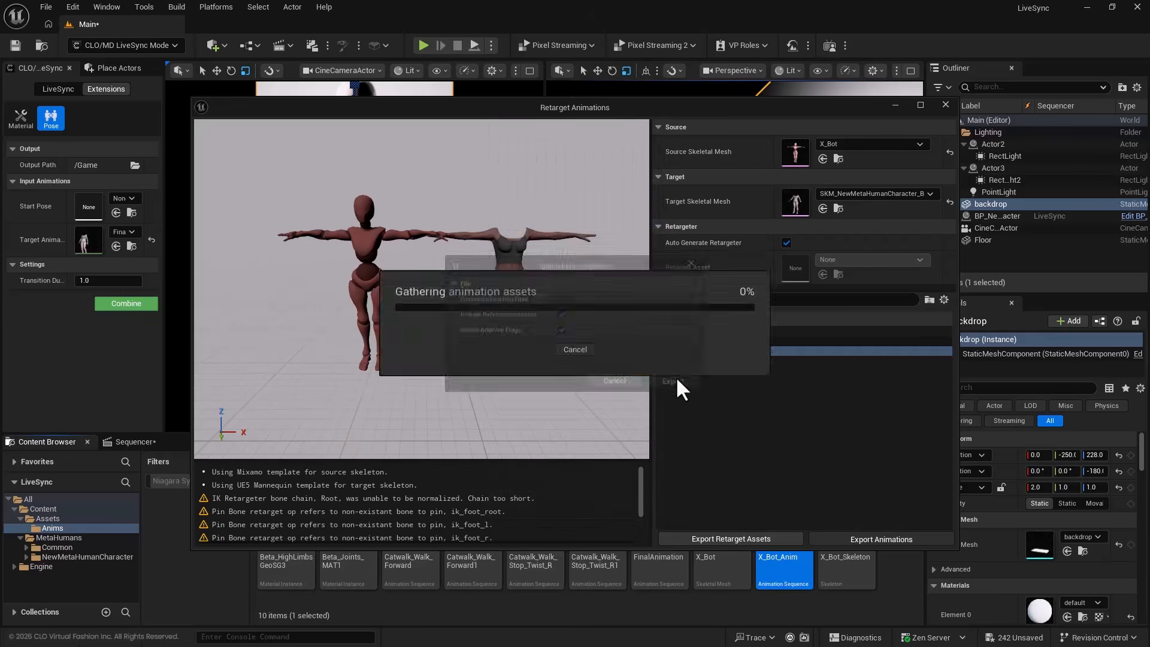
left_click(945, 104)
- Create a pose asset named Basepose in the Anims folder from the current pose of the retargeted X_Bot_Anim1 animation
scroll(566, 487, "down", 1)
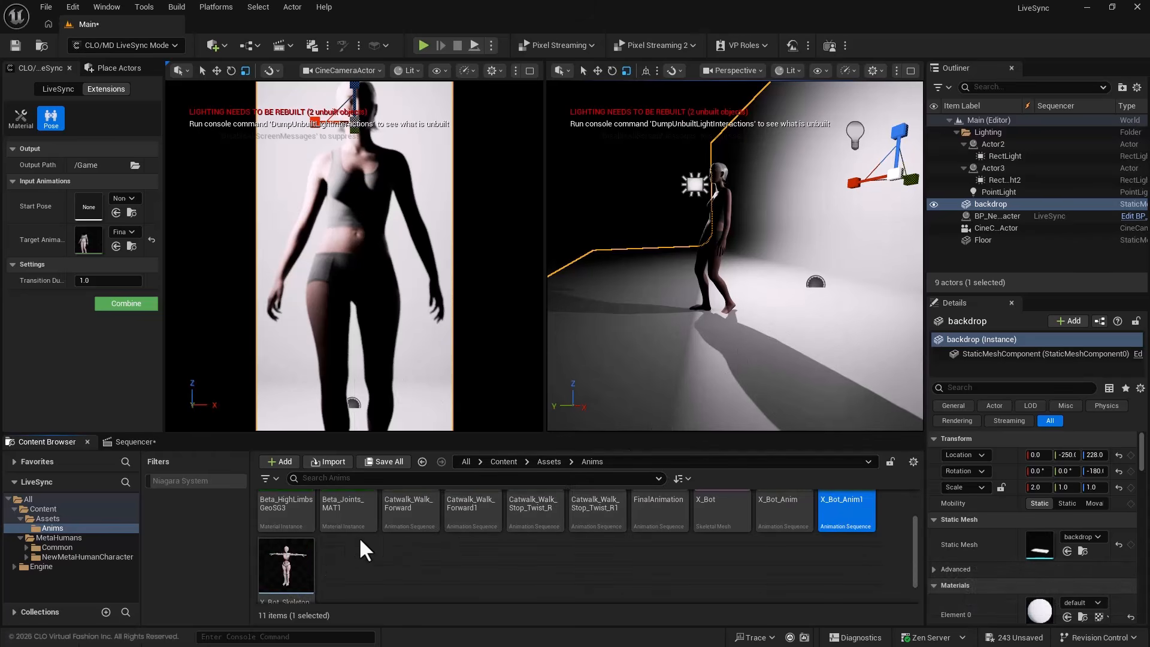
scroll(357, 547, "up", 1)
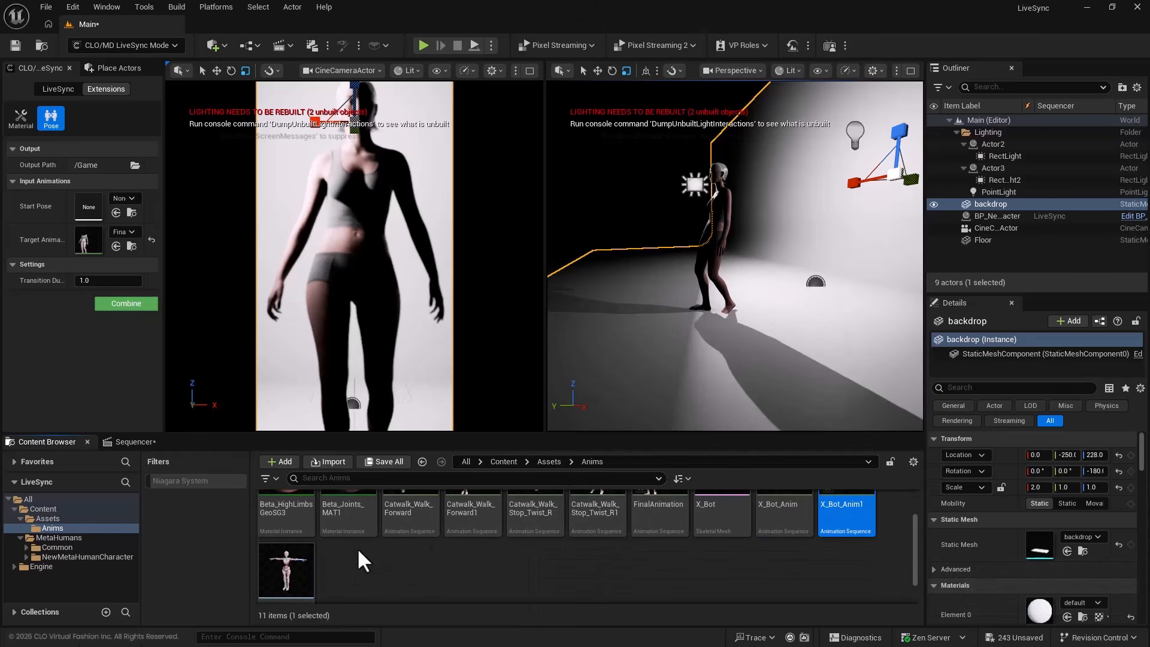
double_click(856, 515)
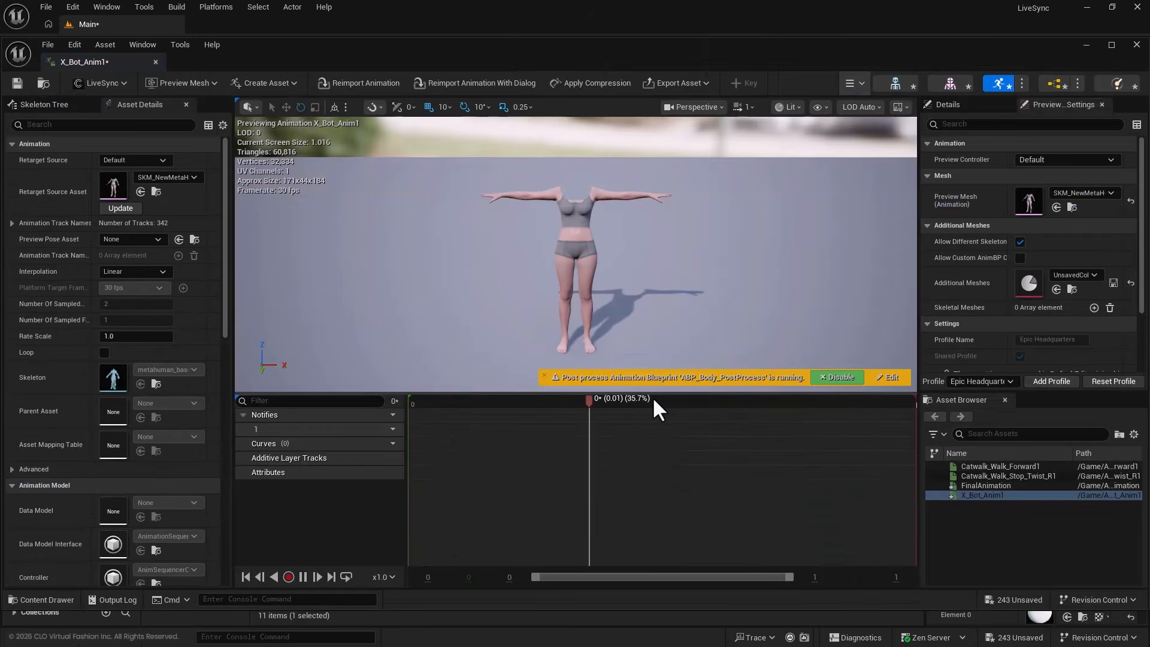
left_click(558, 400)
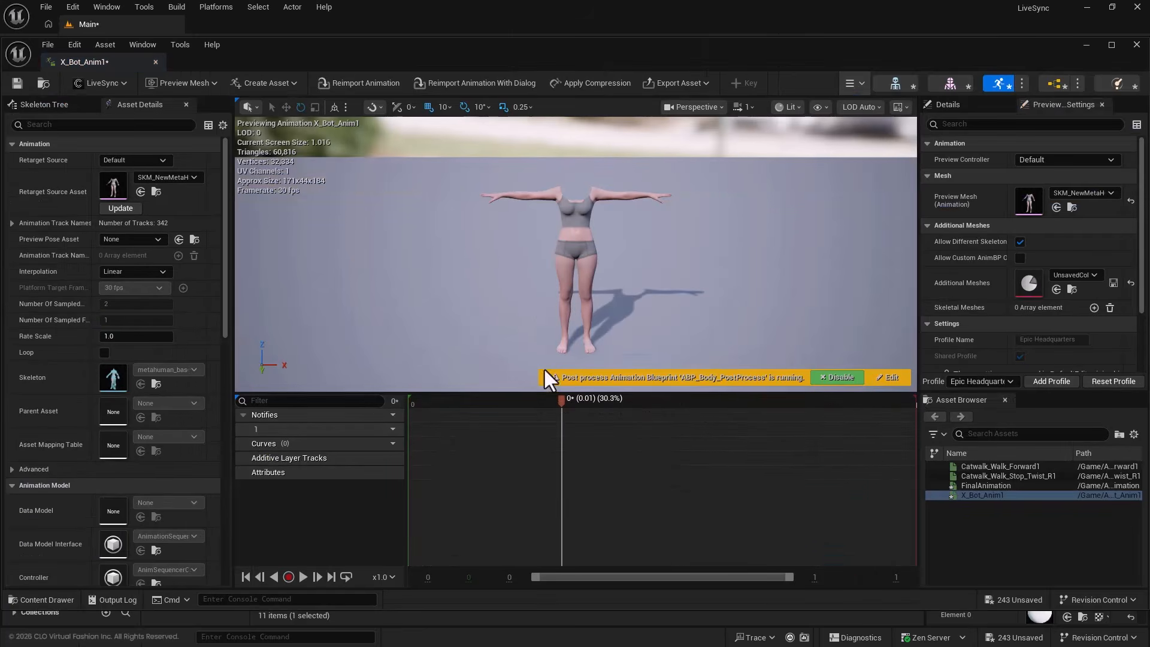
left_click(286, 86)
mouse_move(296, 128)
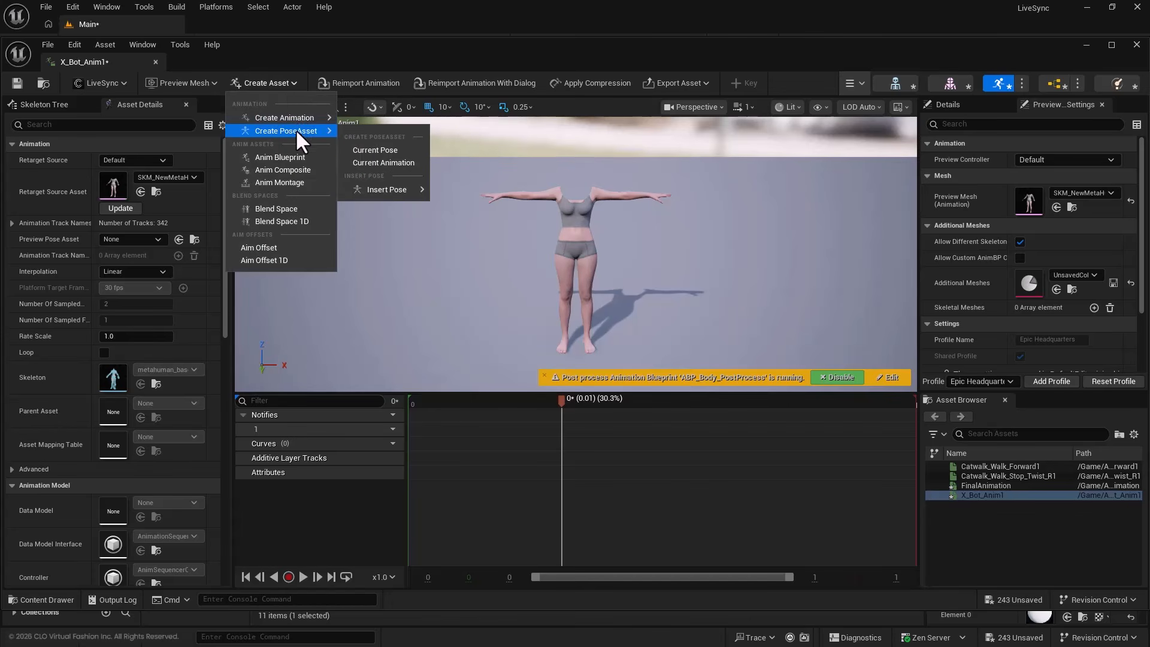
left_click(379, 146)
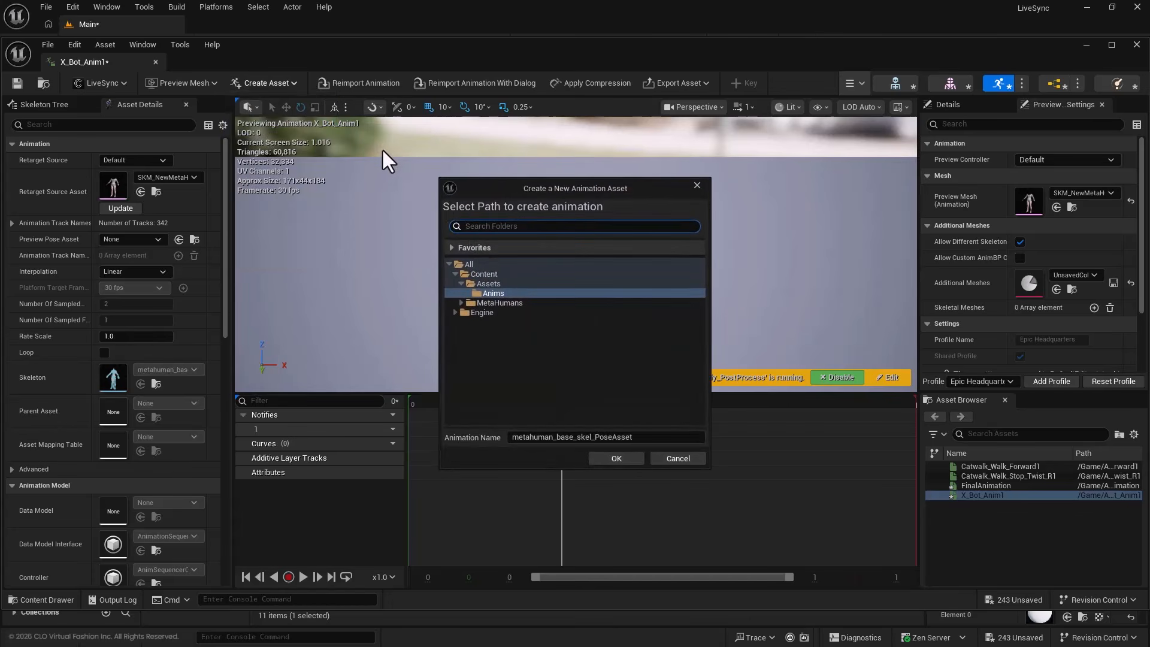
left_click(652, 438)
type("Basepose")
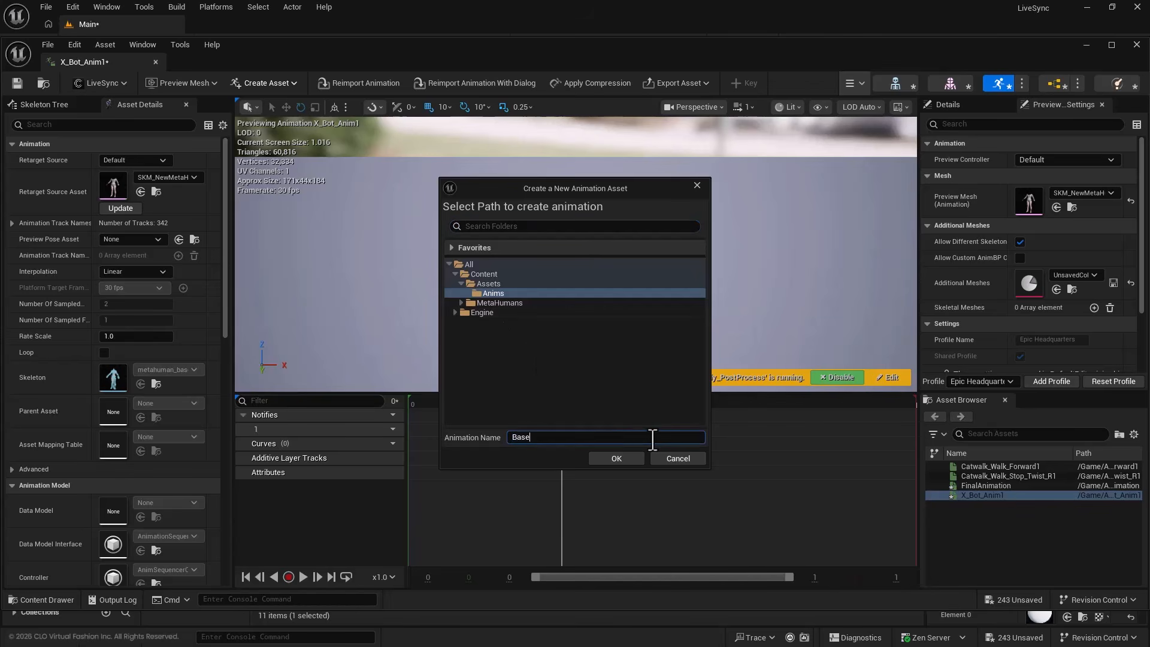
left_click(634, 458)
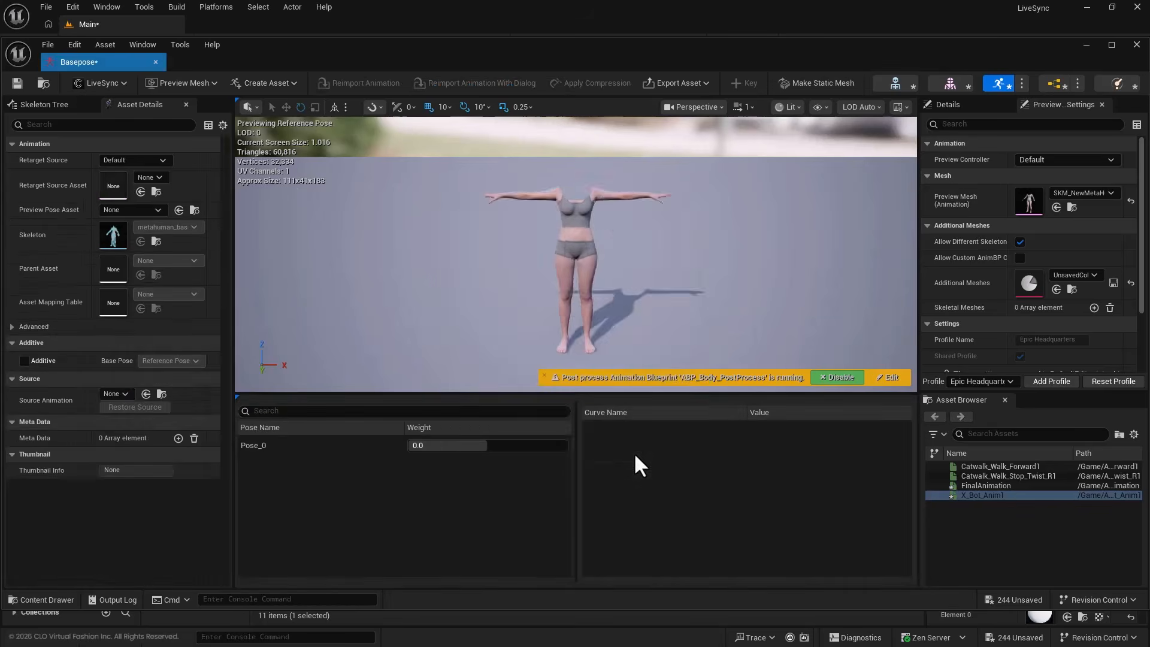
left_click(1135, 45)
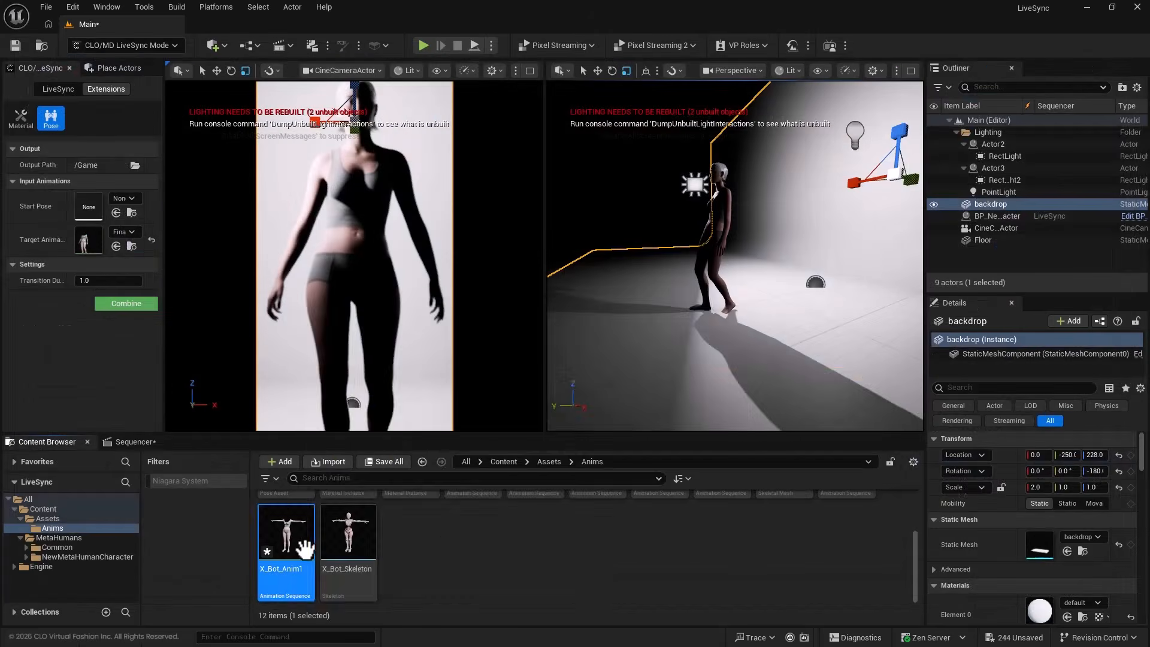
- Locate the Basepose asset in the Anims folder and save it
scroll(291, 542, "up", 3)
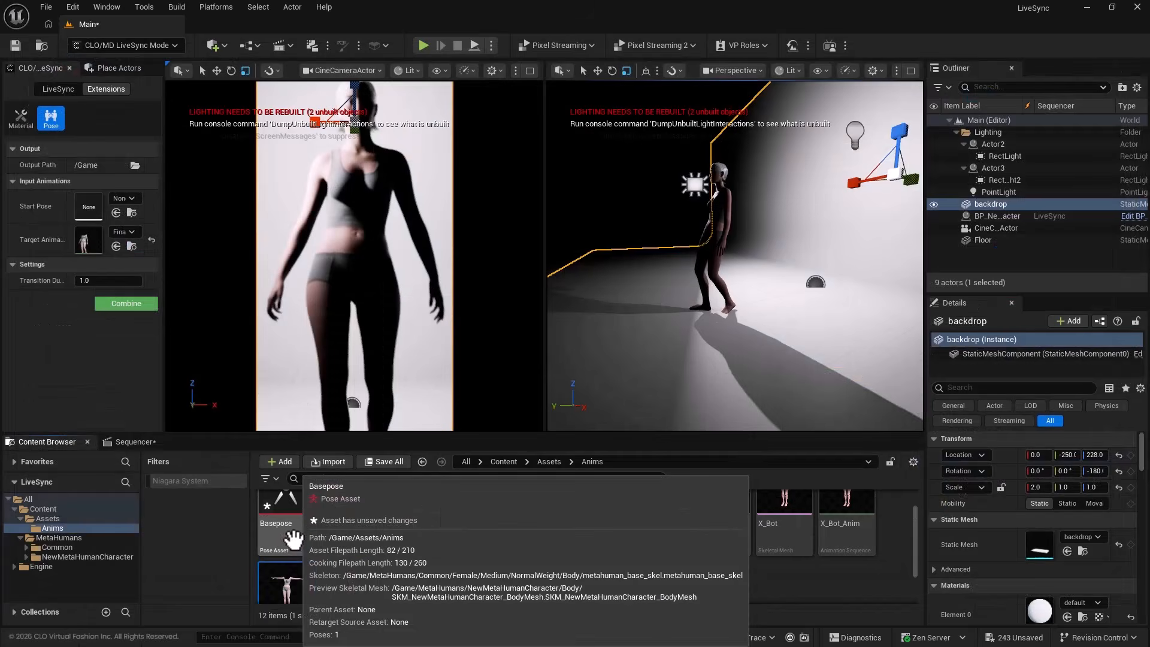
scroll(293, 538, "up", 2)
left_click(292, 527)
key("ctrl+s")
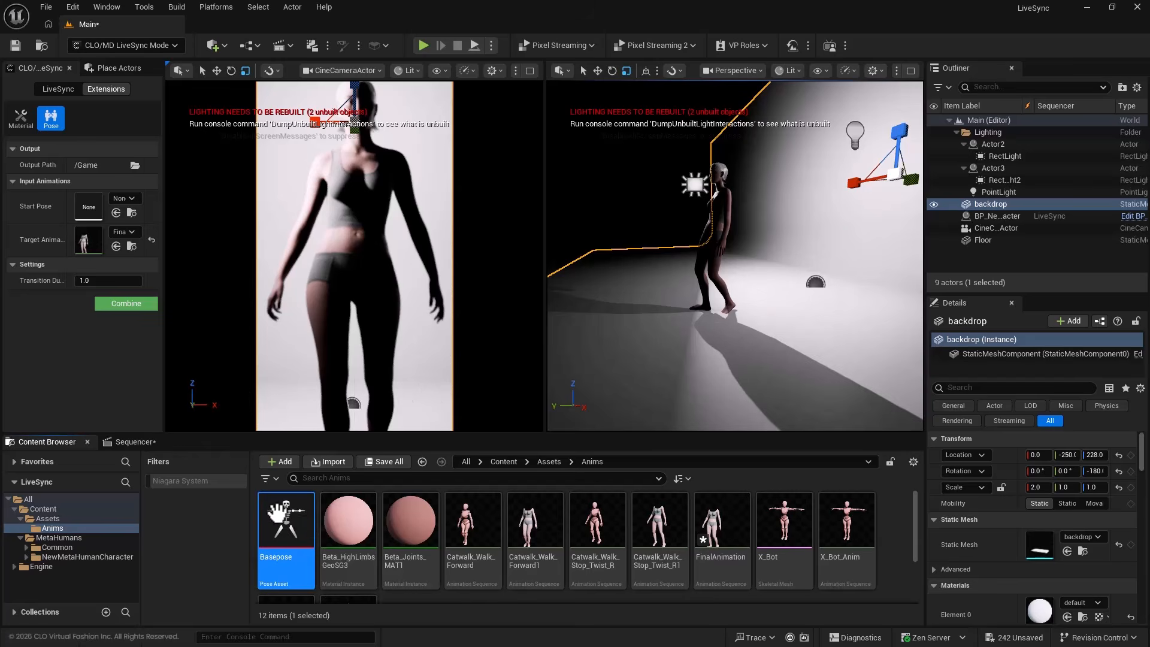
- Set the Pose extension's start pose to Basepose and combine it with FinalAnimation using the 1.0 transition duration
left_click(126, 198)
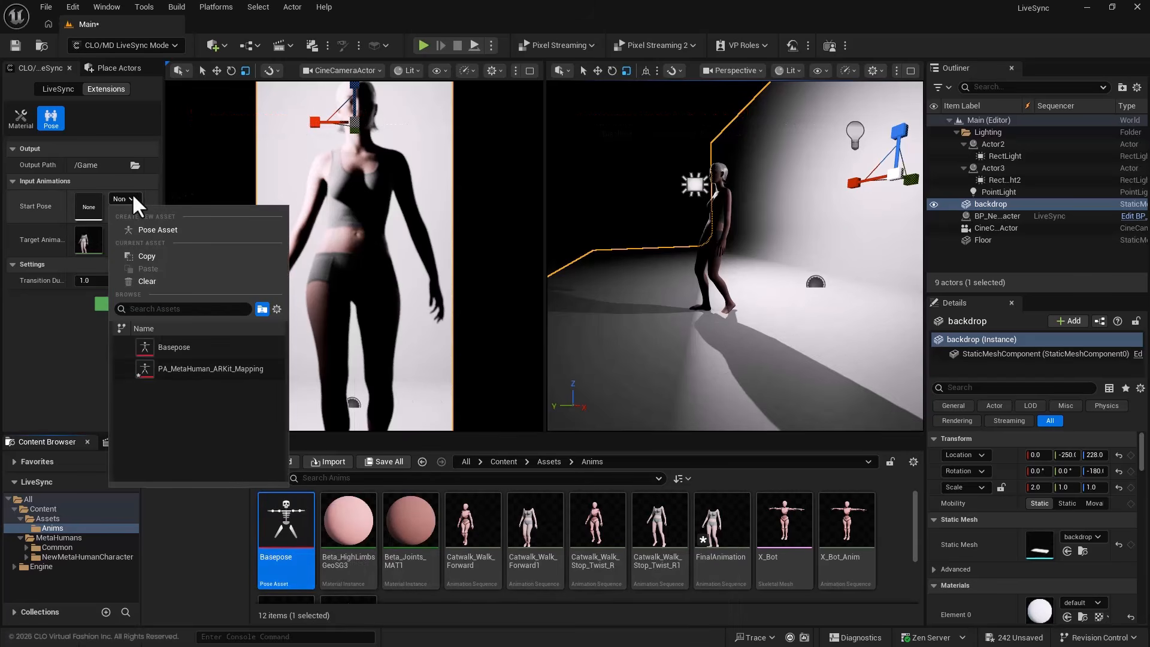
left_click(198, 346)
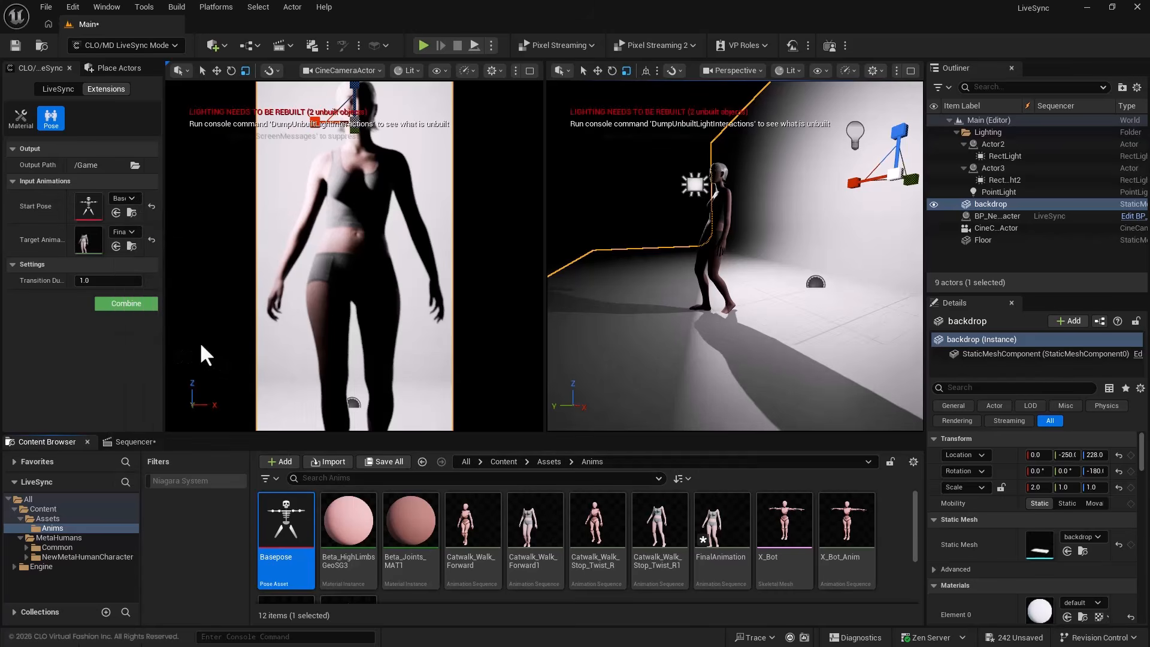
left_click(125, 309)
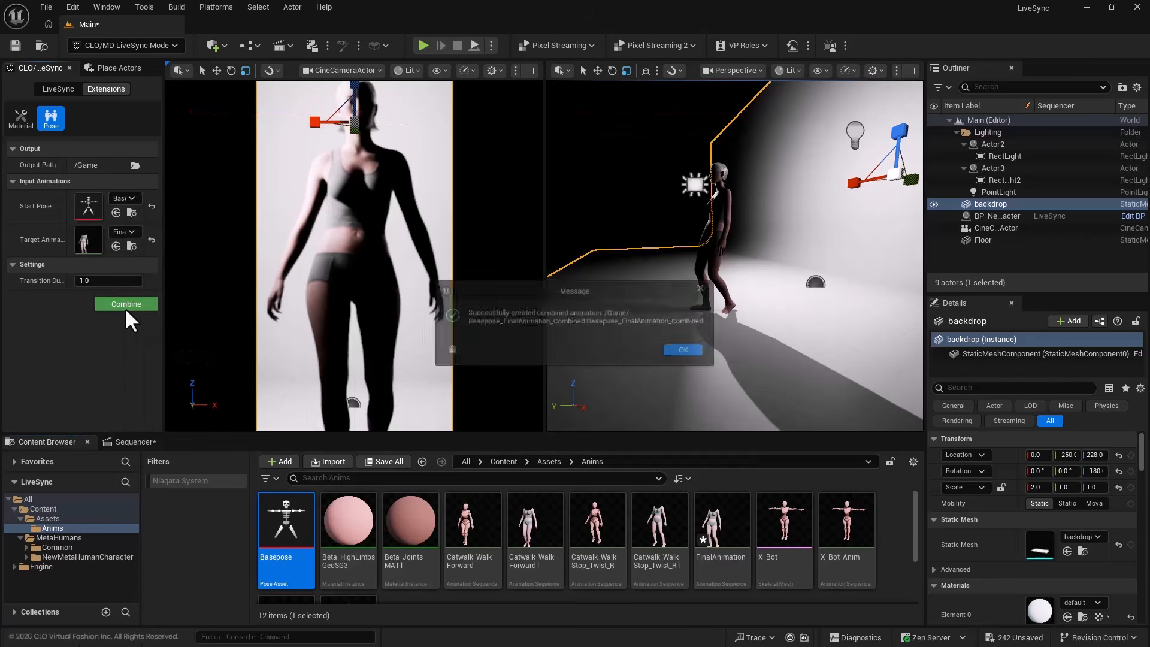
- Open the Basepose_FinalAnimation_Combined animation from the Content folder after dismissing the combine message
left_click(688, 352)
left_click(80, 507)
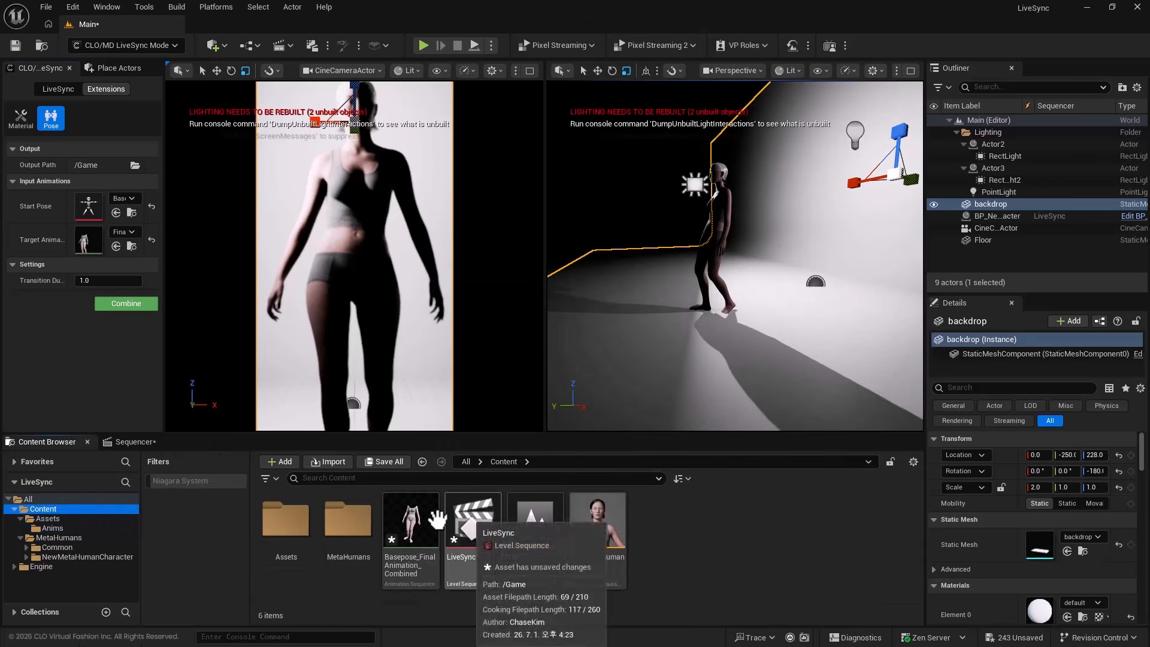
double_click(409, 515)
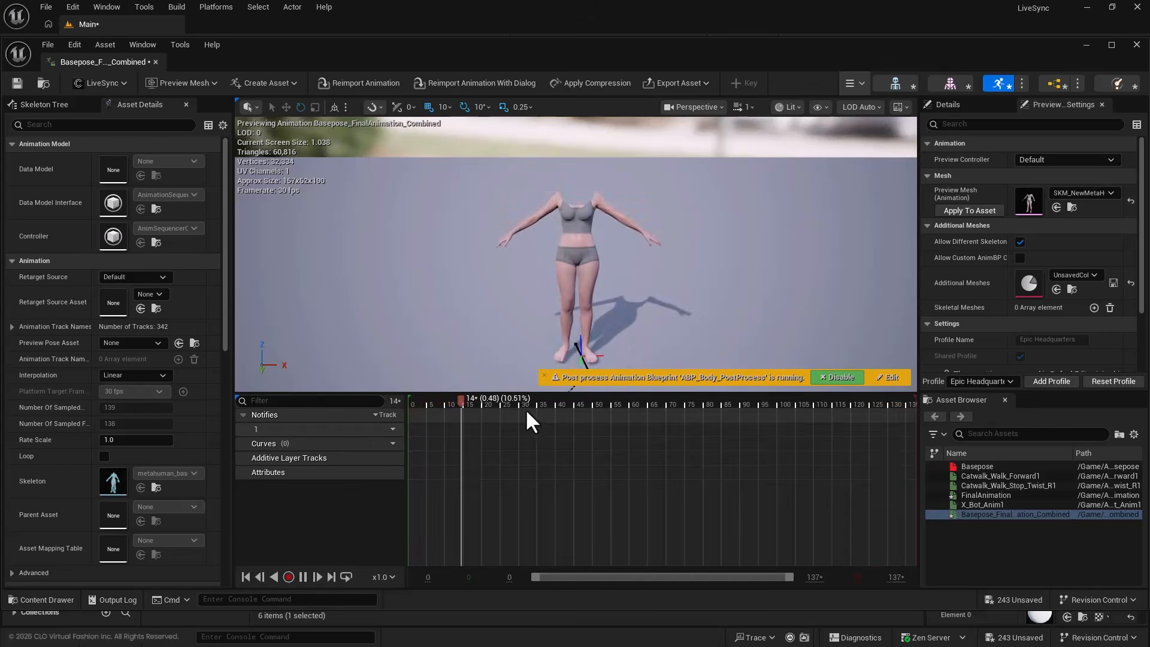
- Scrub through the combined animation, return it to frame 0 and disable the ABP_Body_PostProcess post process blueprint
left_click(601, 399)
left_click_drag(602, 398, 652, 399)
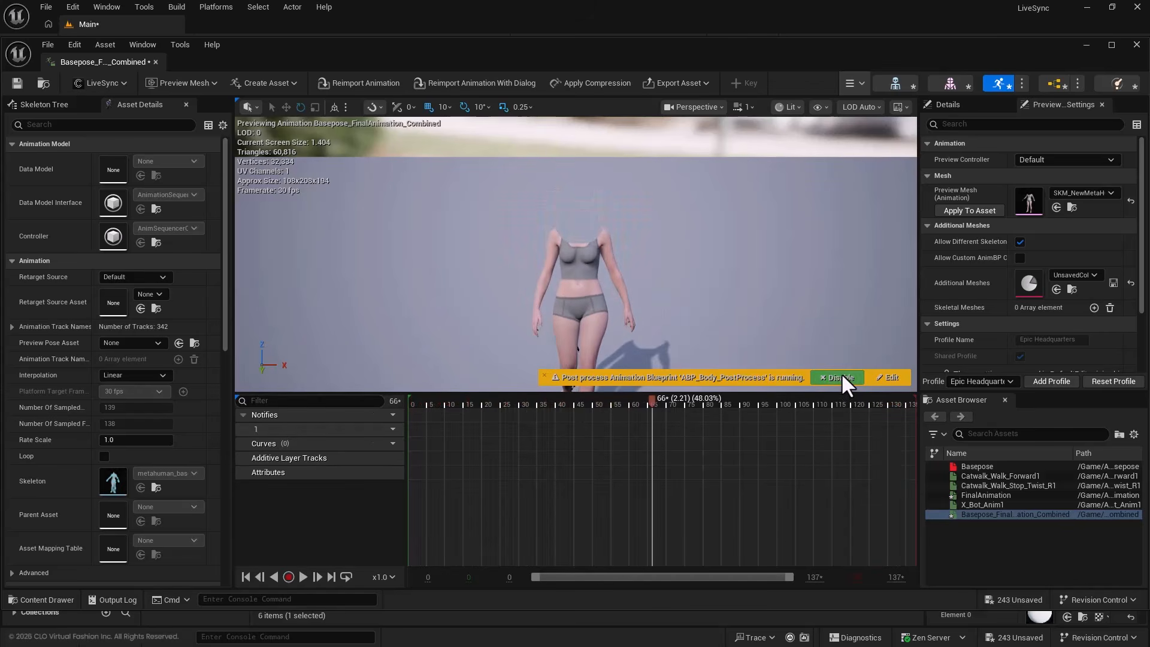
left_click_drag(472, 400, 409, 398)
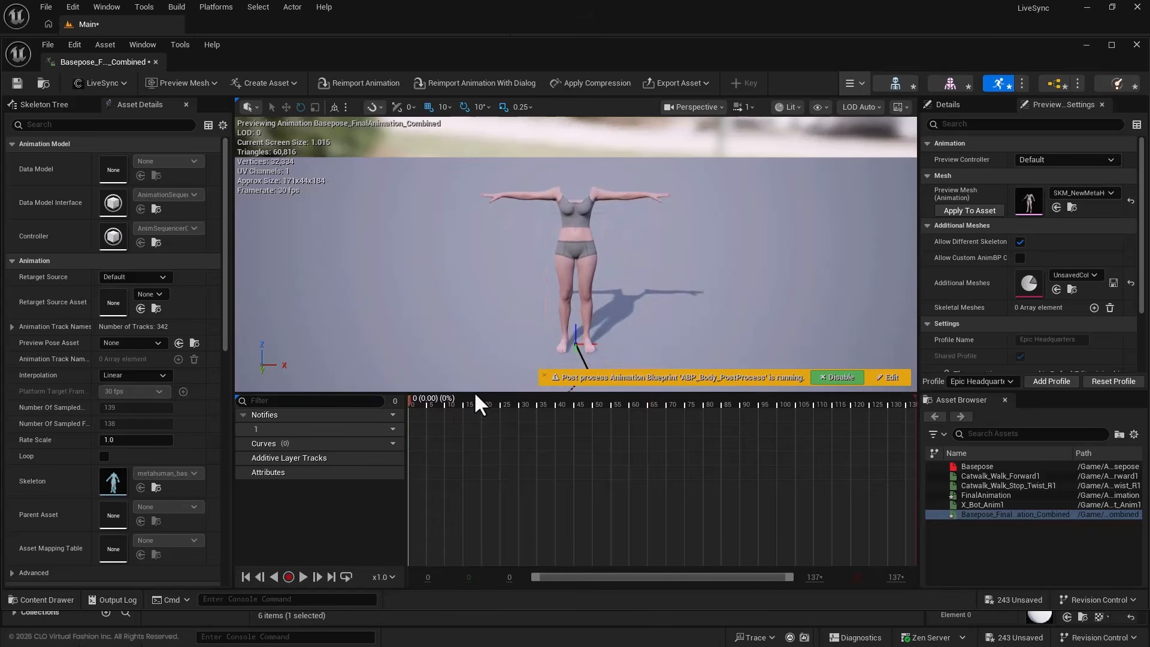
left_click(837, 377)
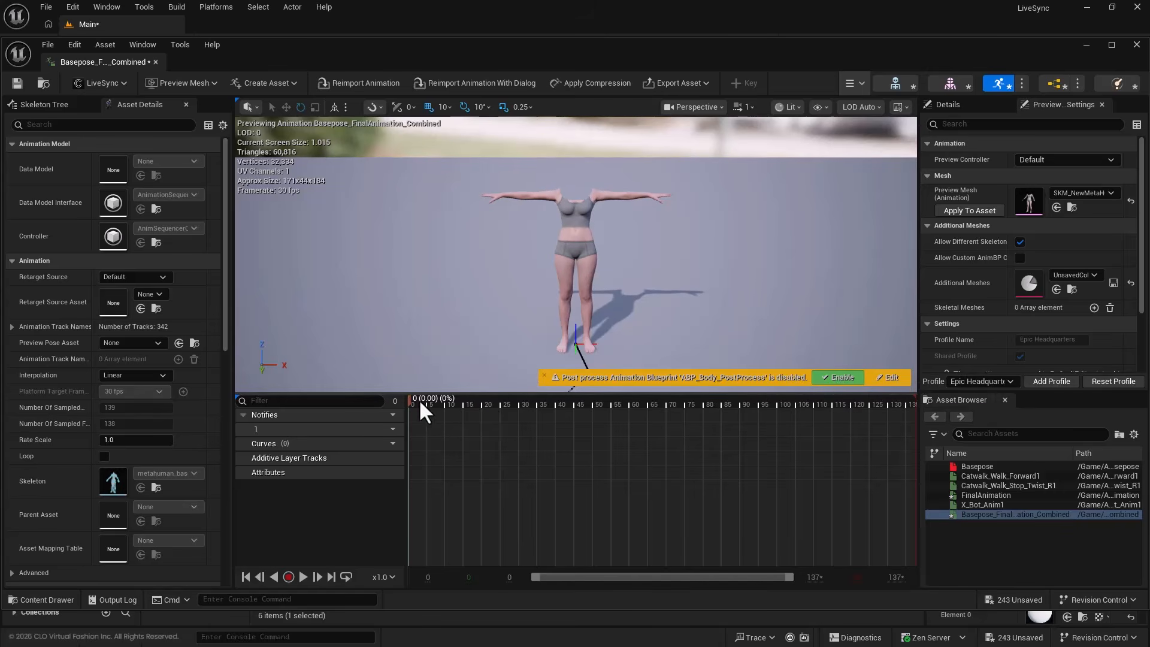
mouse_move(420, 401)
left_mouse_down()
mouse_move(786, 415)
mouse_move(394, 411)
mouse_move(410, 404)
left_mouse_up()
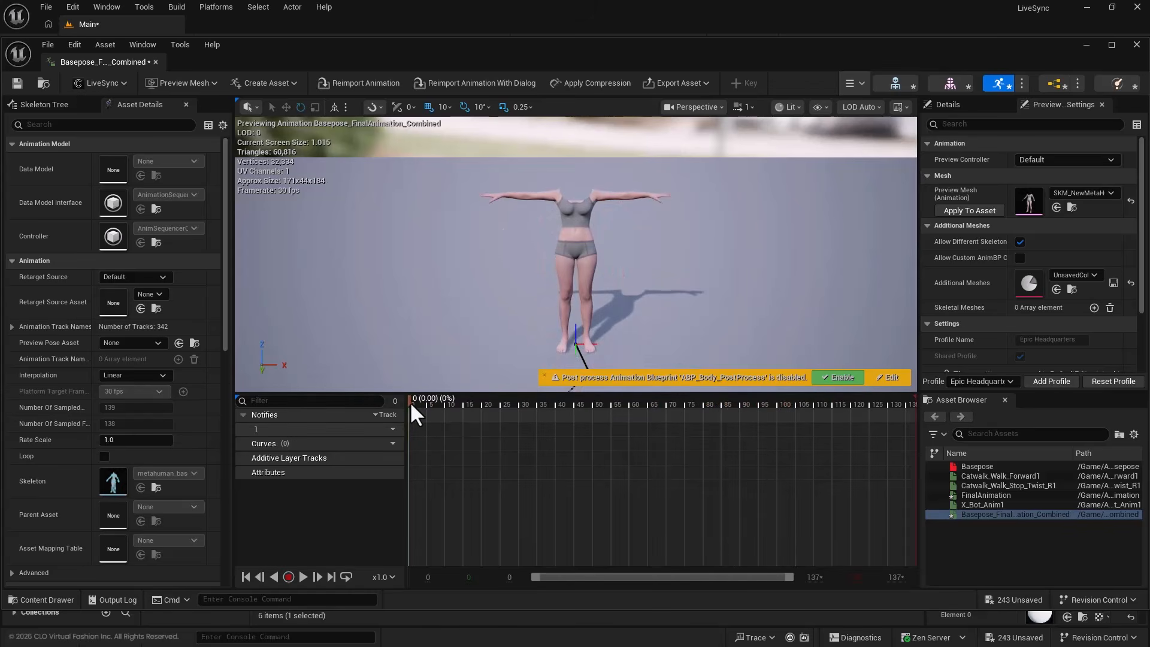
- Add the NewMetaHumanCharacter FaceMesh as an additional skeletal mesh in the preview scene and play through the animation
left_click(1092, 306)
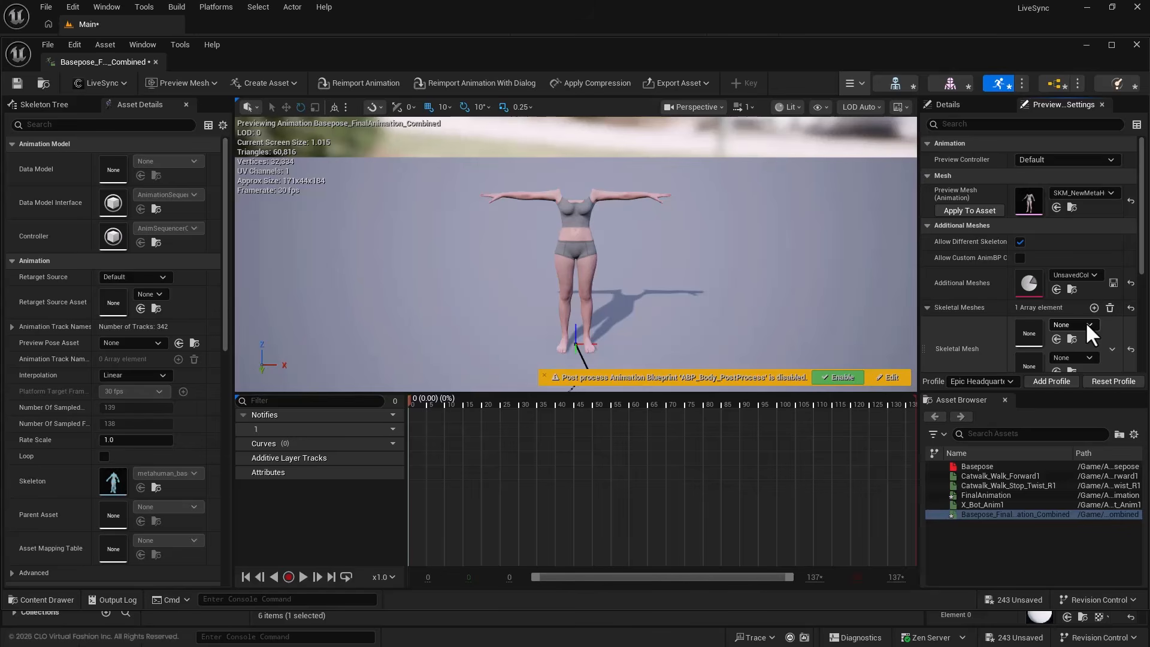
left_click(1086, 324)
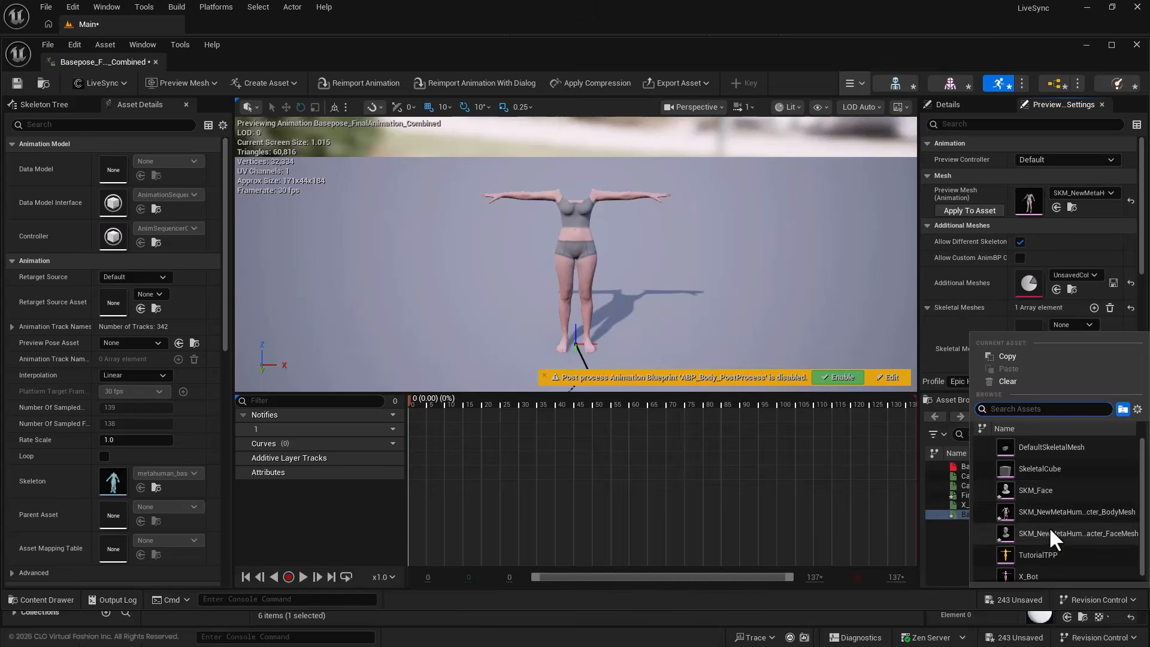
left_click(1048, 530)
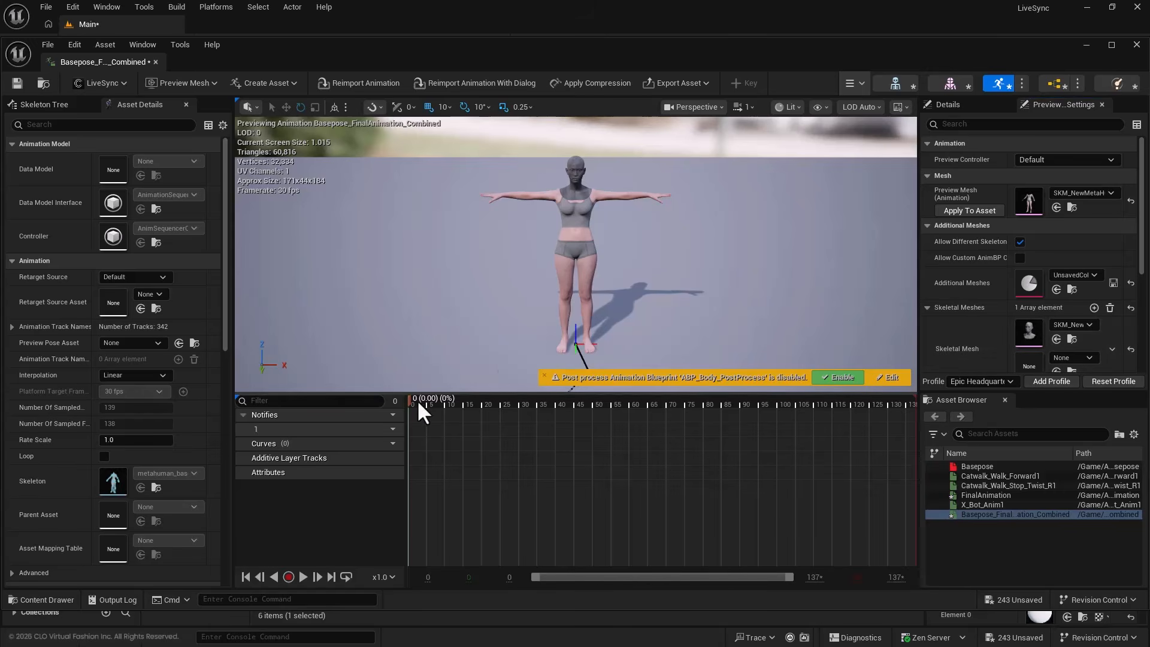
key("space")
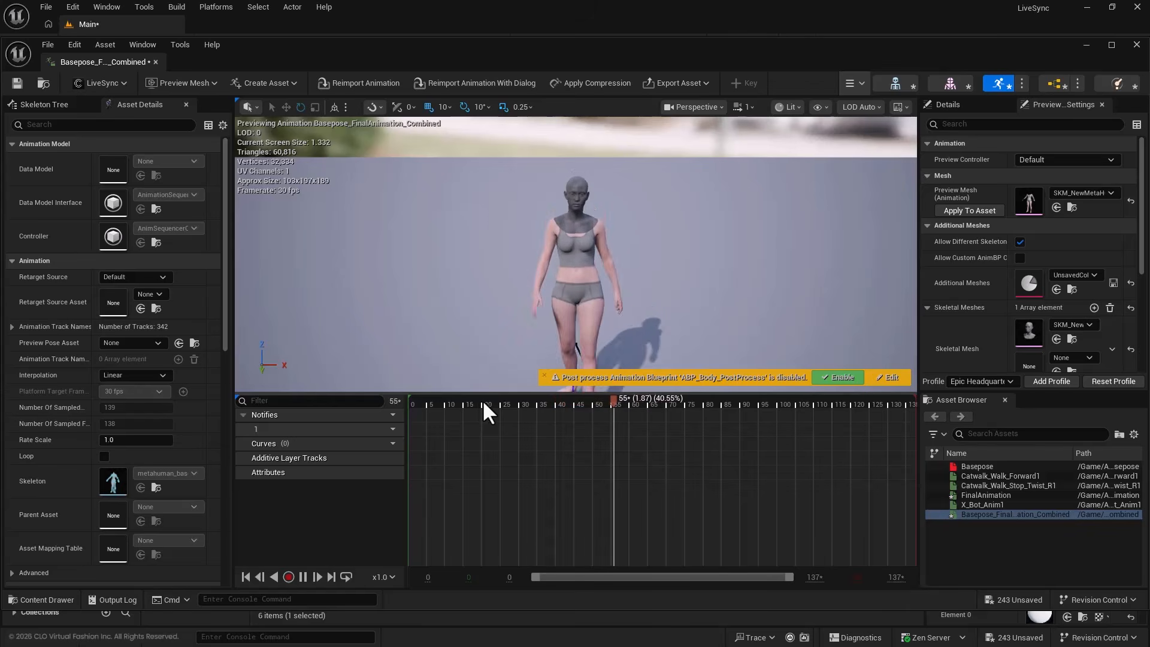
mouse_move(483, 400)
left_mouse_down()
mouse_move(721, 414)
mouse_move(505, 400)
left_mouse_up()
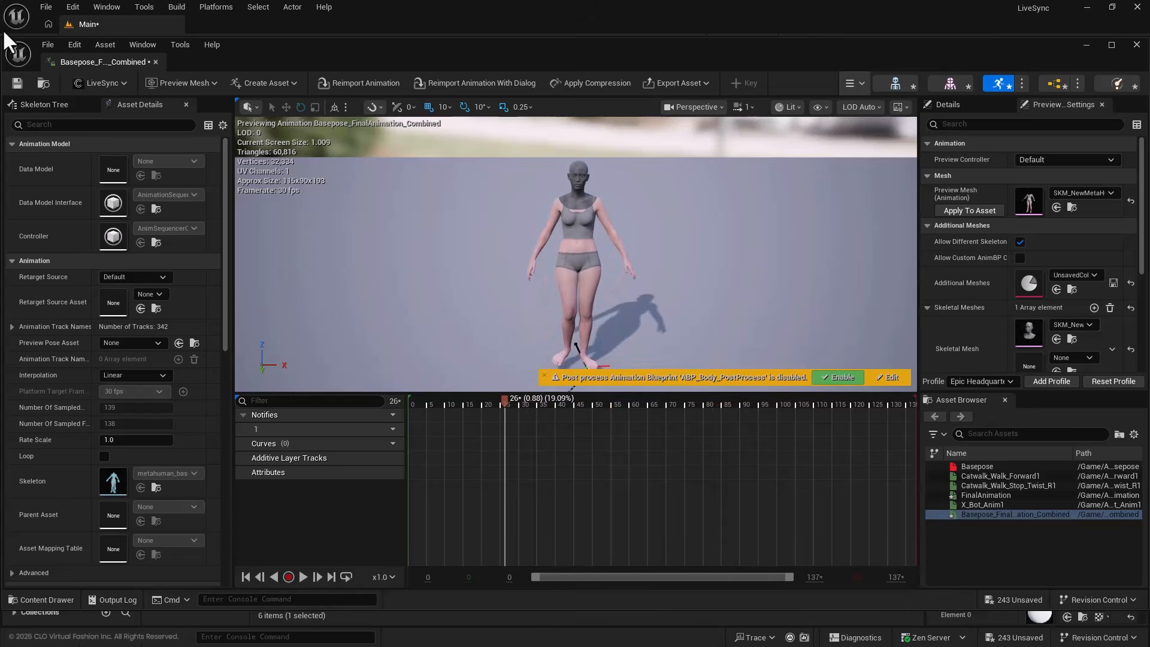
- Show the LiveSync connection settings, switch to Marvelous Designer to establish the connection, and return to Unreal Engine
left_click_drag(261, 50, 442, 97)
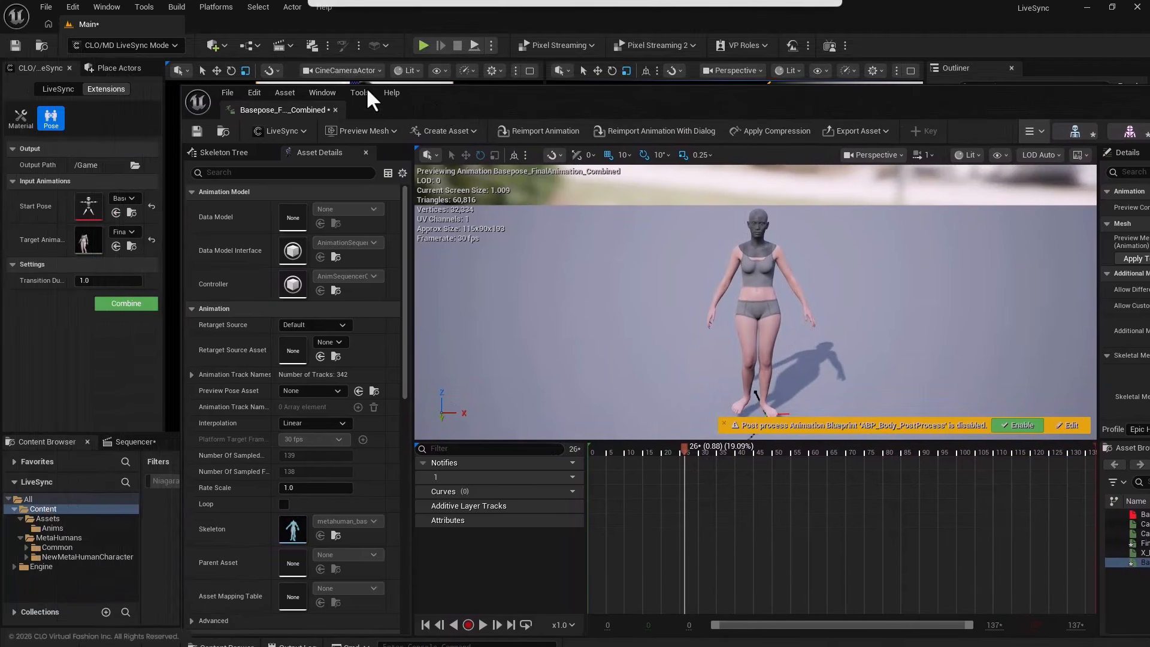
left_click(49, 88)
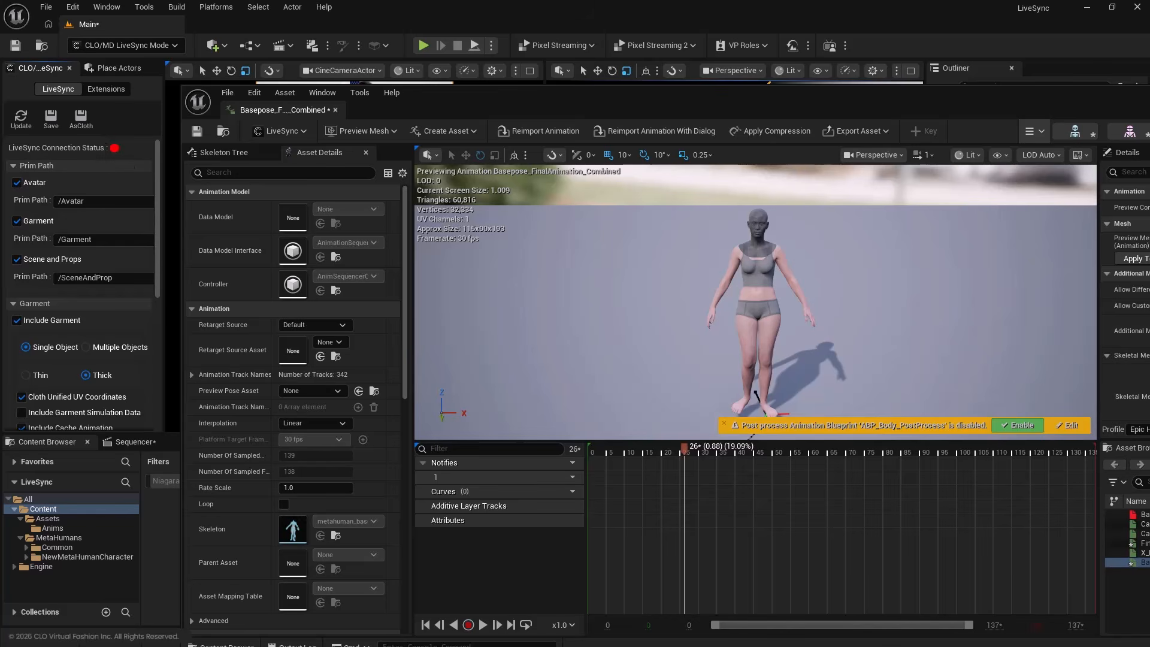
mouse_move(678, 646)
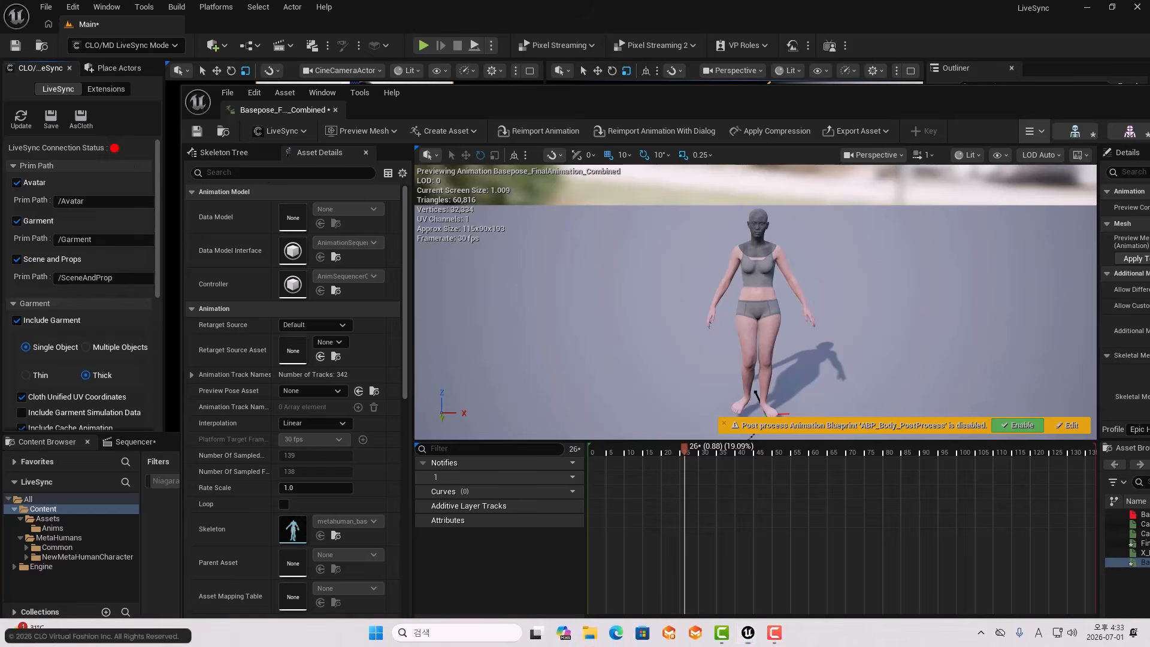
left_click(669, 635)
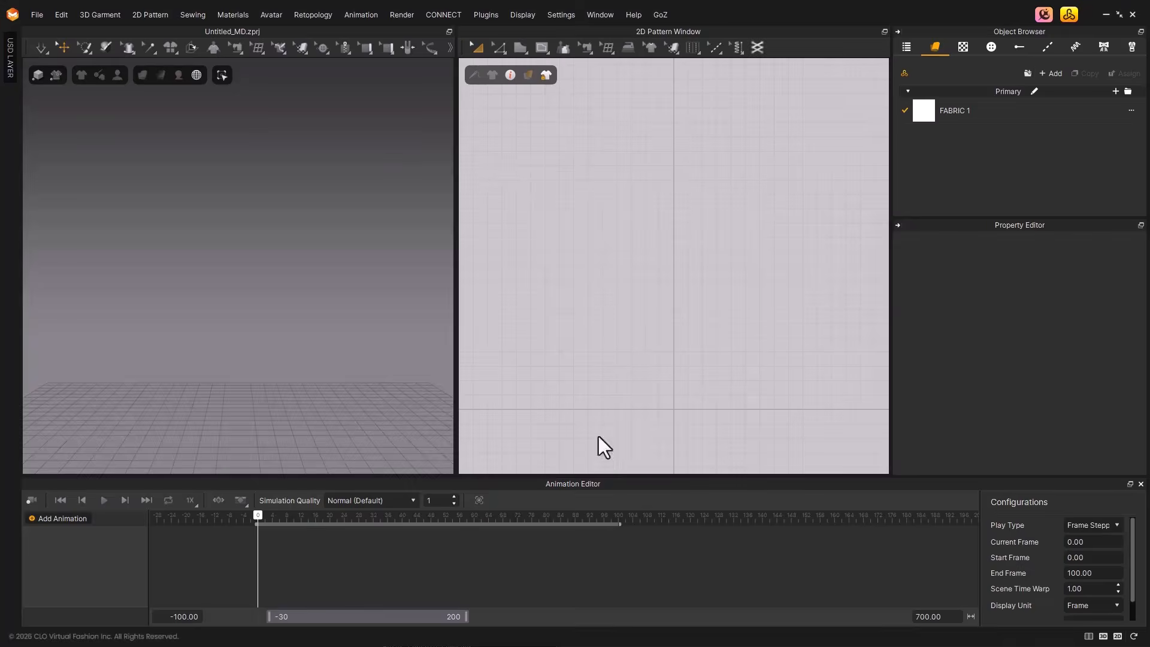
left_click(855, 165)
left_click(1108, 12)
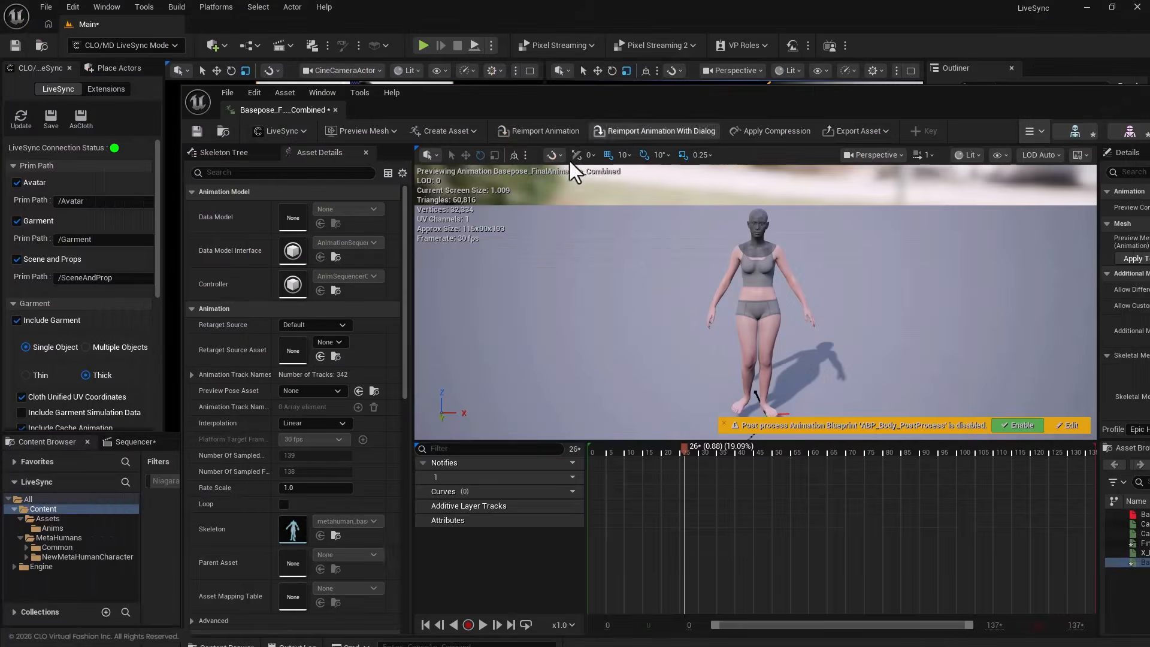
- Export the combined animation through LiveSync as a geometry cache, keeping the exporter's default settings
left_click_drag(433, 100, 296, 69)
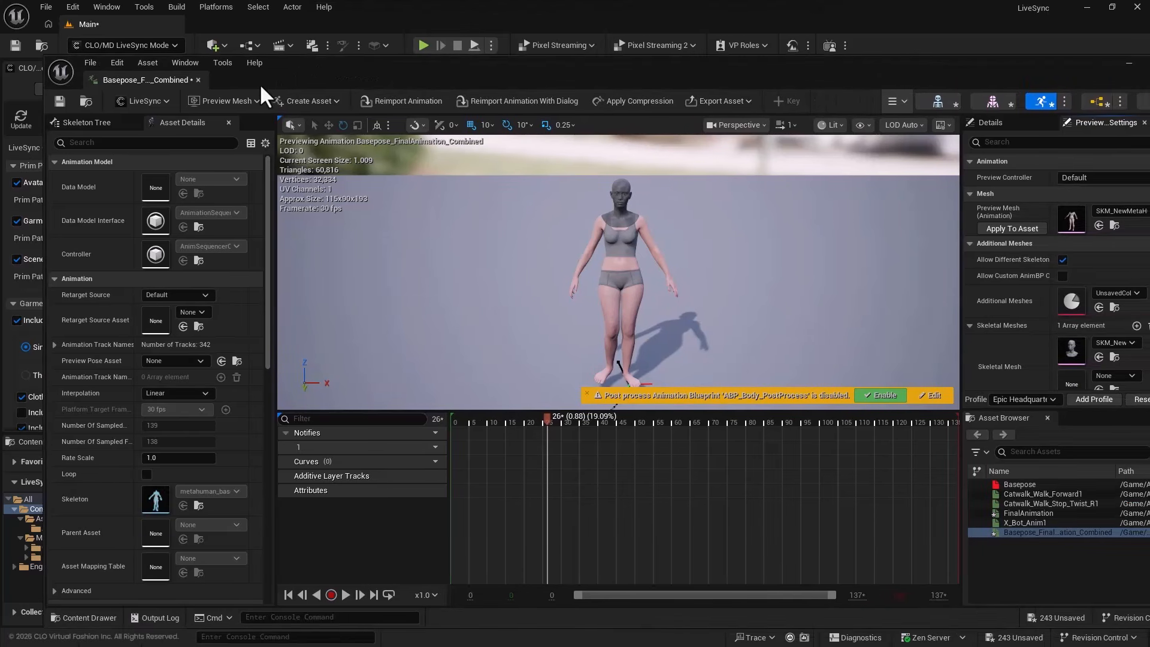
left_click(166, 99)
mouse_move(155, 135)
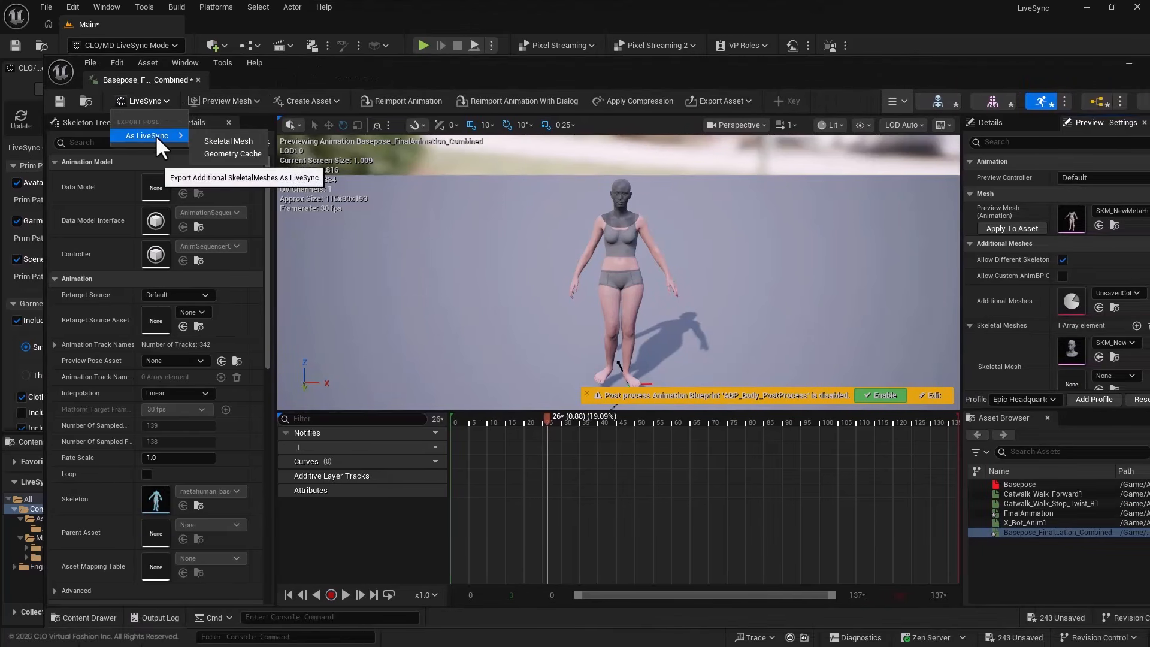
left_click(220, 153)
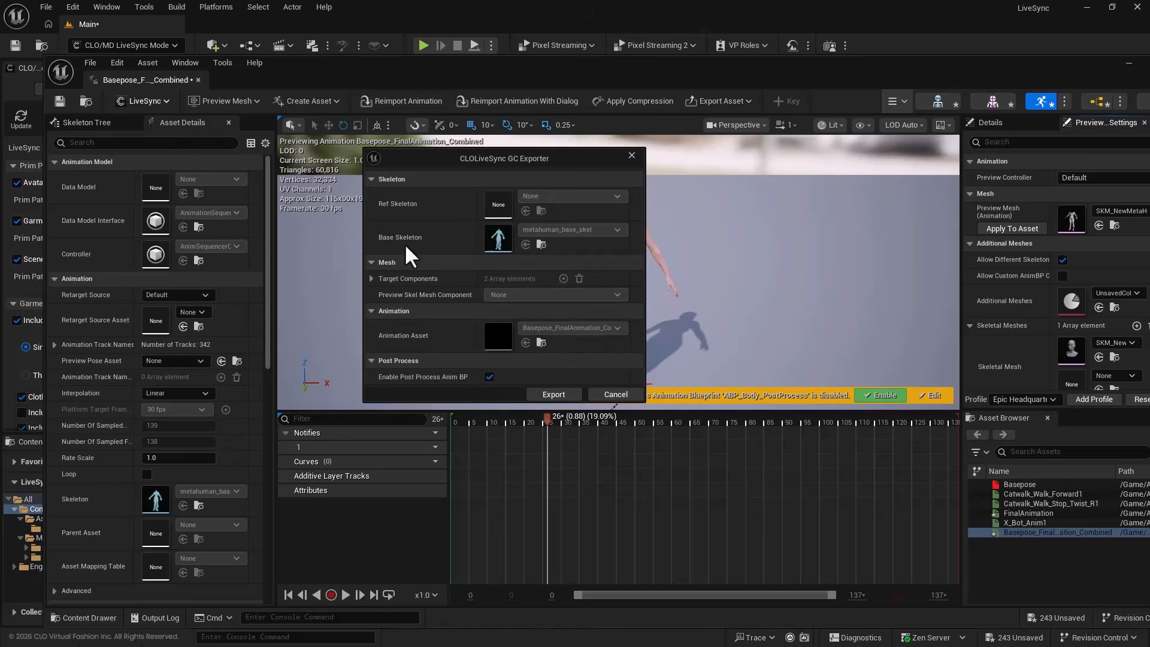
left_click(555, 395)
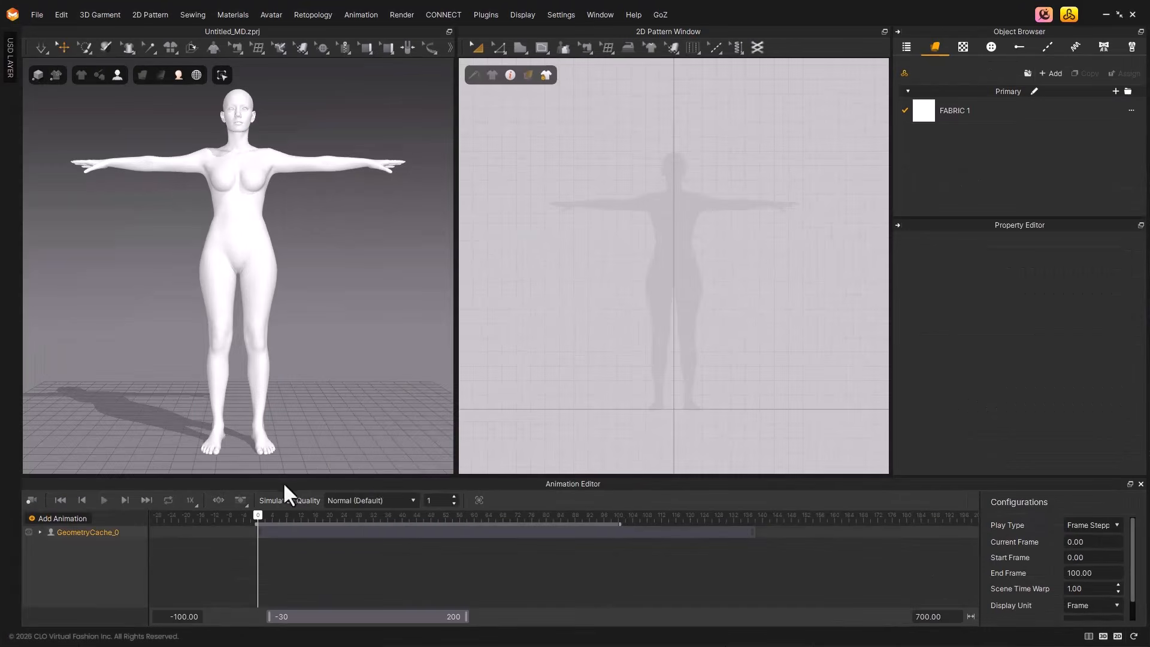
- In Marvelous Designer, set the animation range to end at frame 138, matching the imported geometry cache, and play it
right_click(329, 520)
left_click(407, 422)
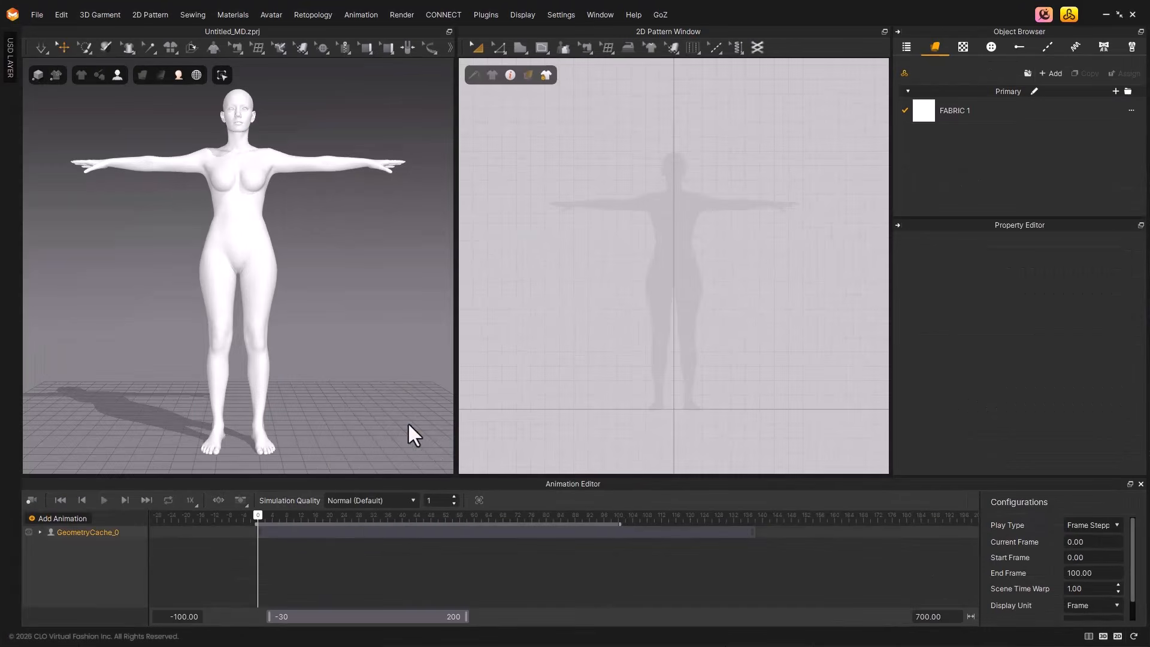
right_click(322, 521)
left_click(371, 460)
left_click(104, 500)
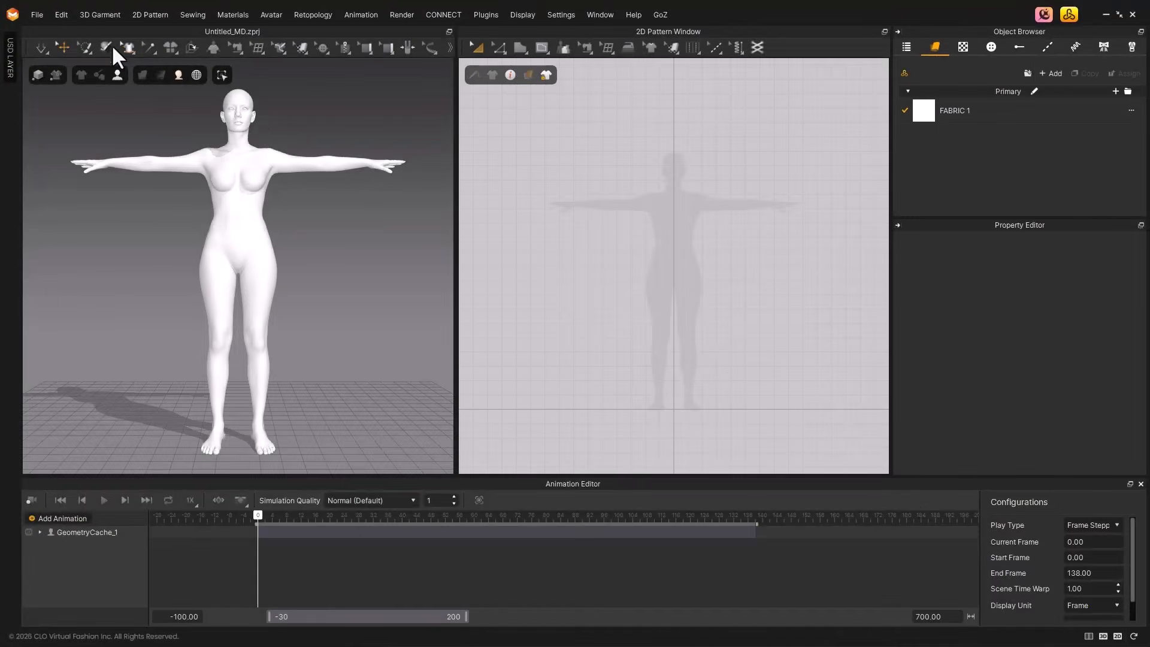
- Open the Avatar Editor and start the avatar's Fitting Suit setup
left_click(264, 13)
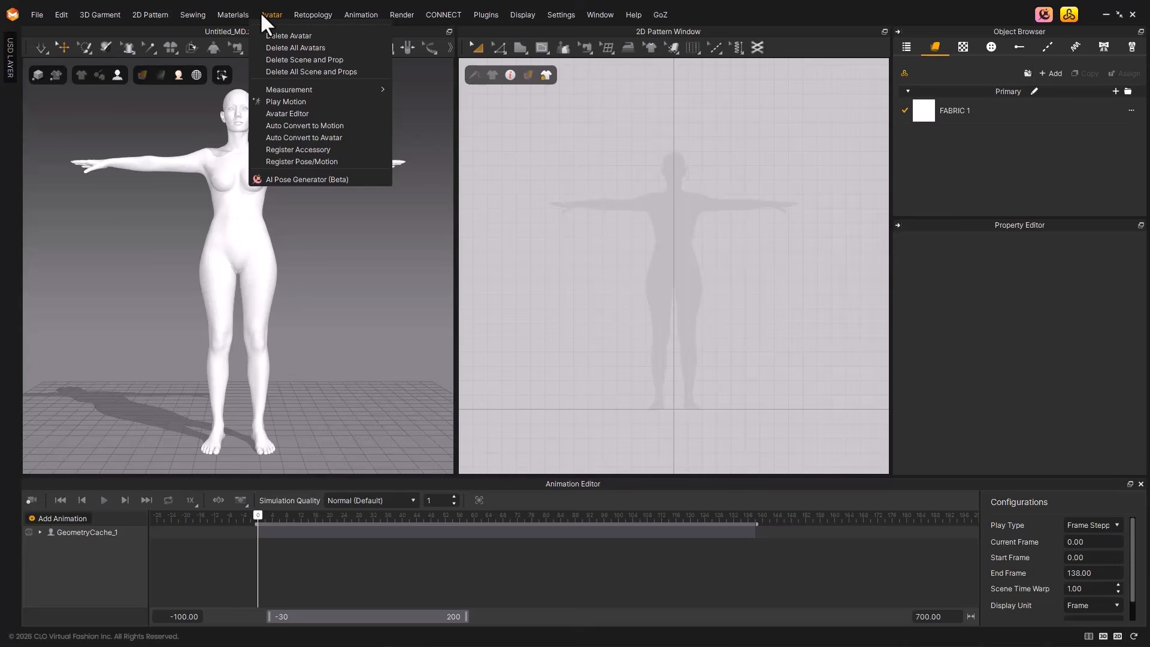
left_click(317, 112)
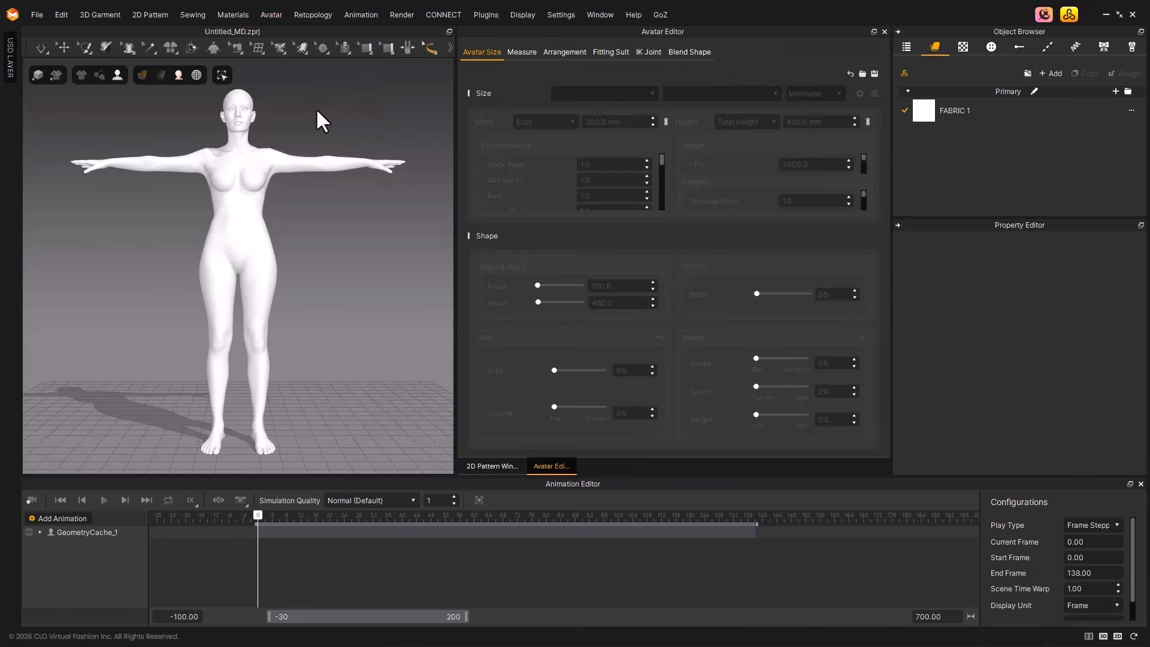
left_click(607, 52)
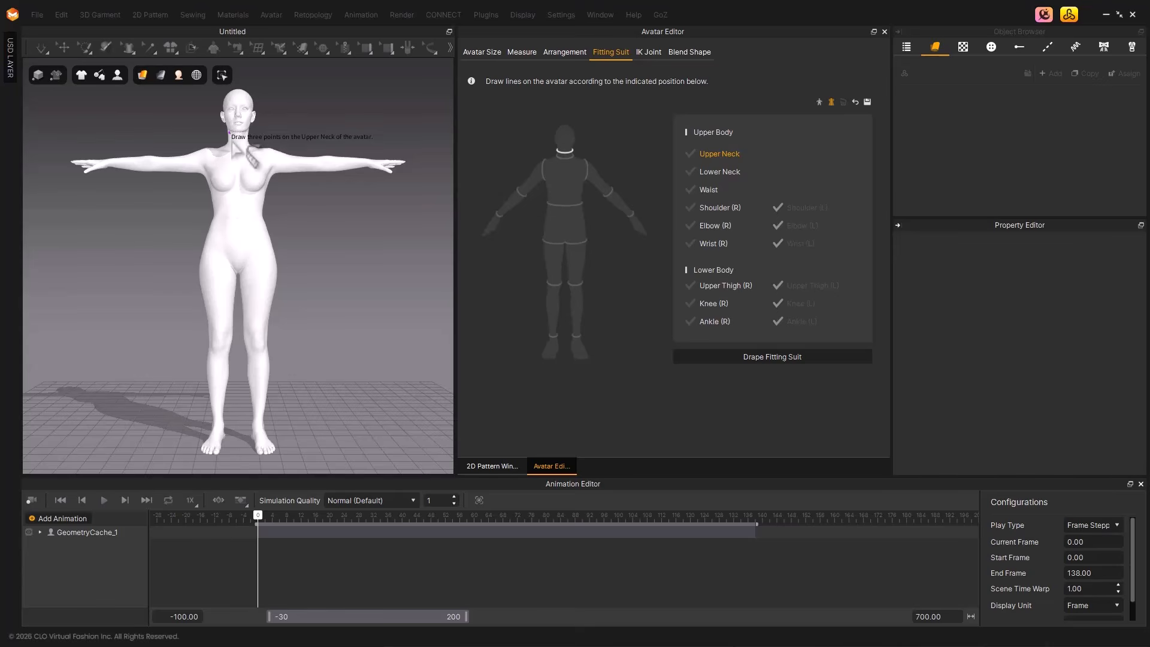
- Draw the three-point Upper Neck and Lower Neck fitting suit lines around the avatar's neck
scroll(229, 128, "up", 2)
scroll(232, 126, "up", 3)
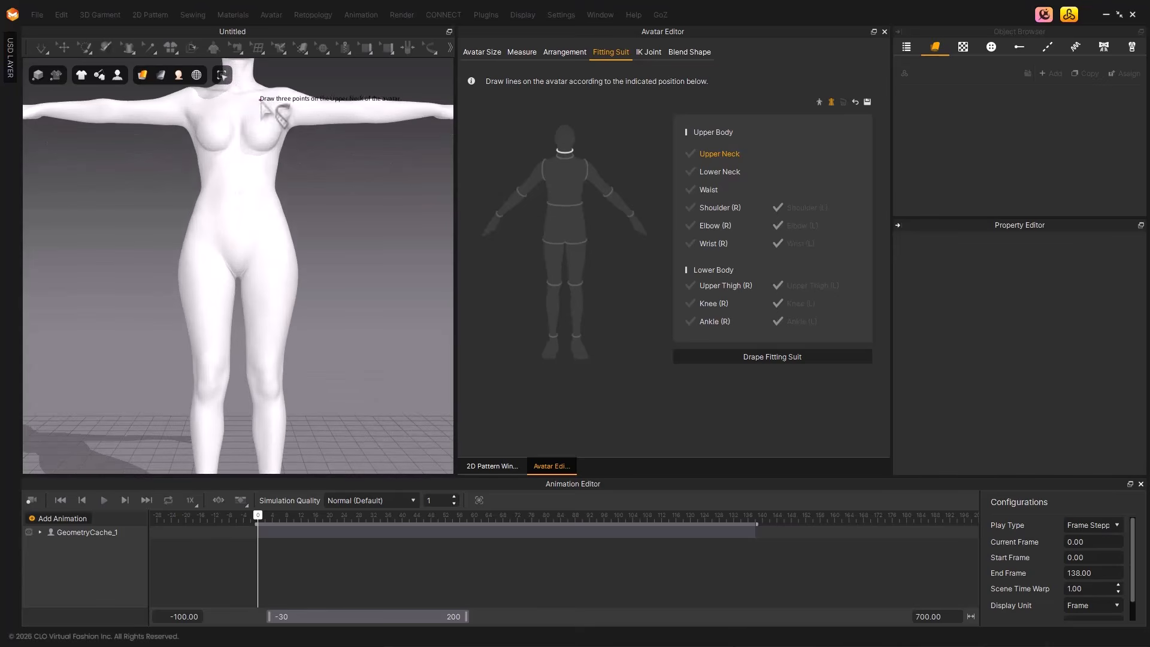
middle_click_drag(258, 102, 282, 229)
left_click(247, 192)
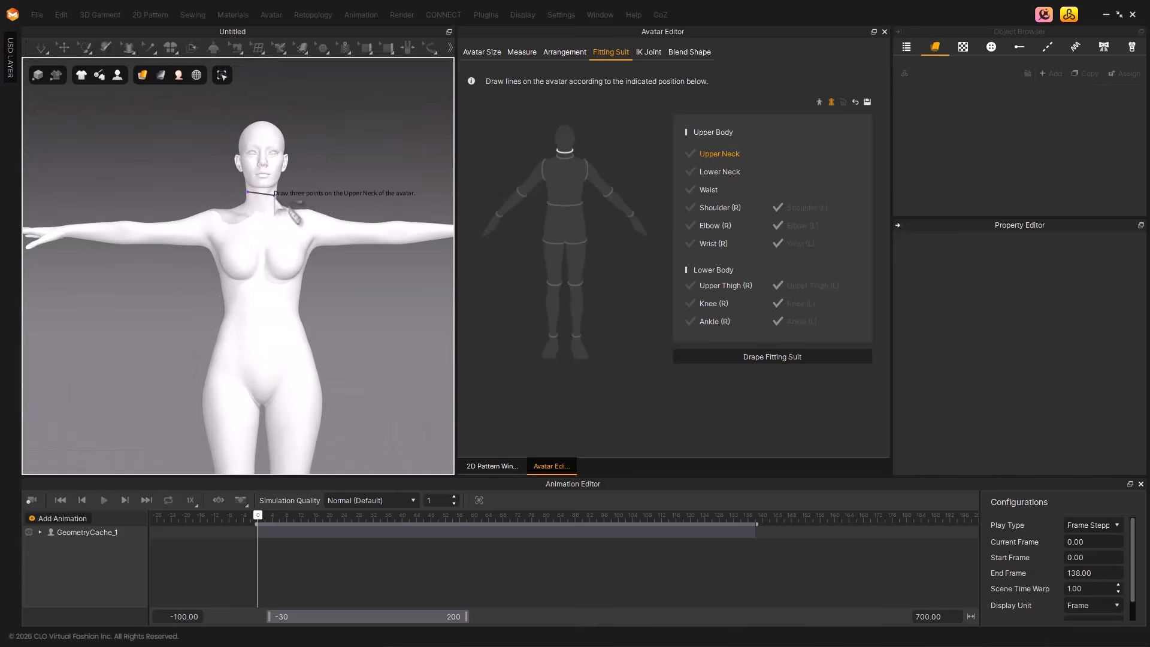
left_click(277, 192)
left_click(258, 195)
left_click(245, 201)
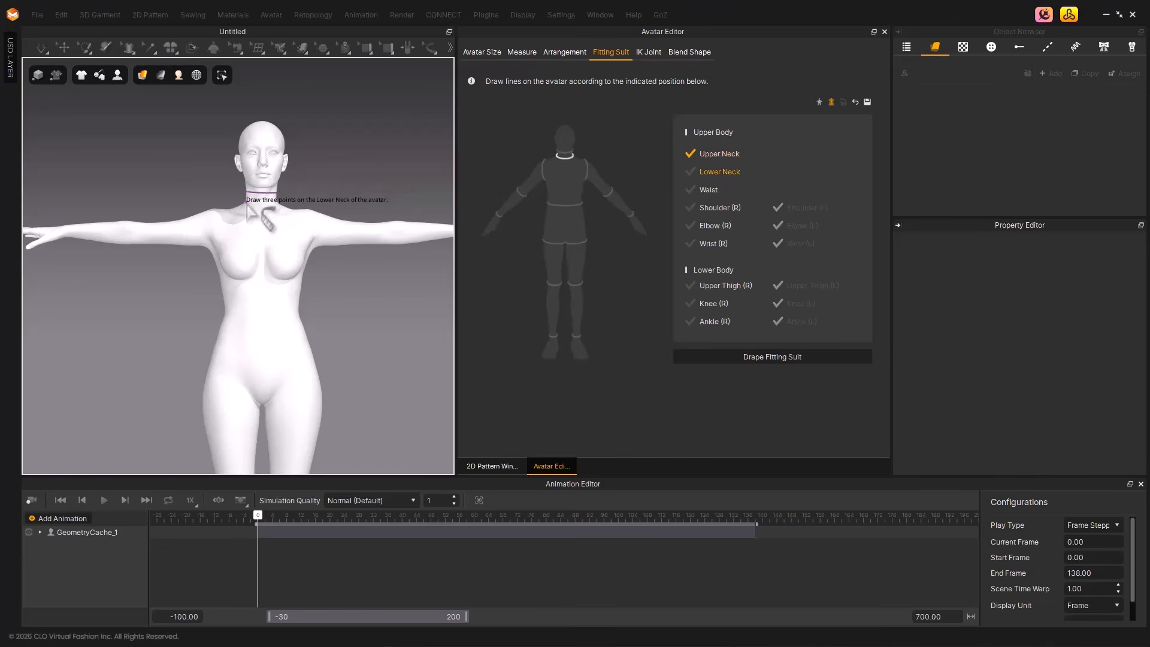
left_click(276, 201)
left_click(261, 205)
- Draw the three-point Waist line and the right Shoulder line of the fitting suit on the avatar
left_click(300, 319)
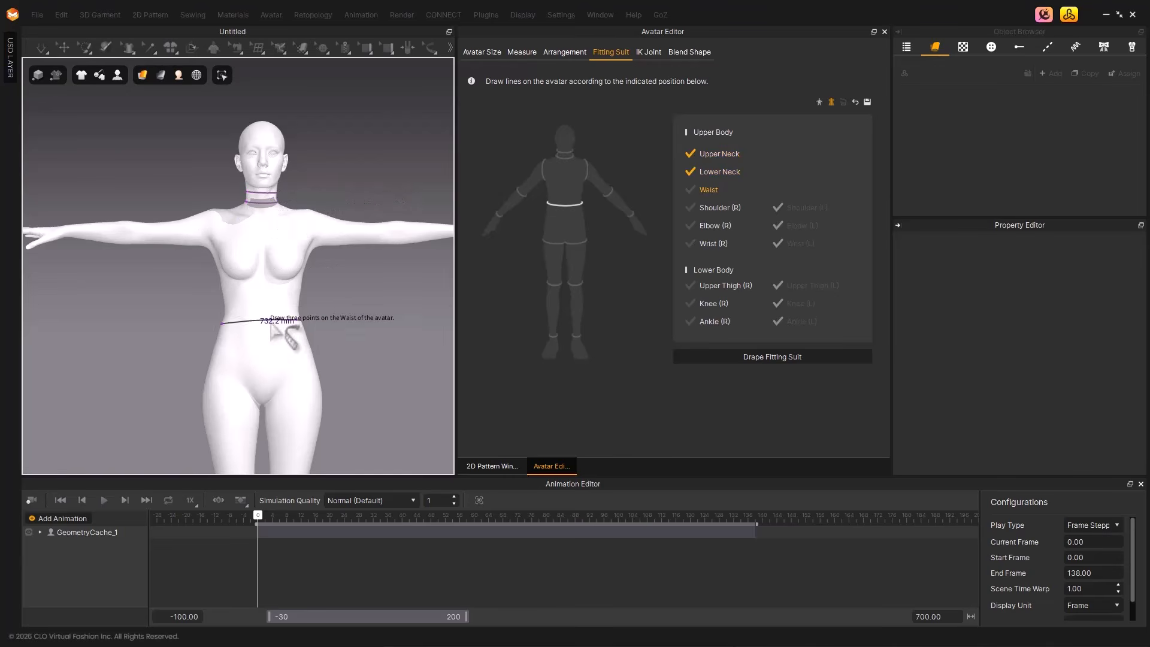
left_click(269, 323)
middle_click_drag(246, 271, 201, 284)
left_click(148, 232)
left_click(148, 257)
left_click(151, 245)
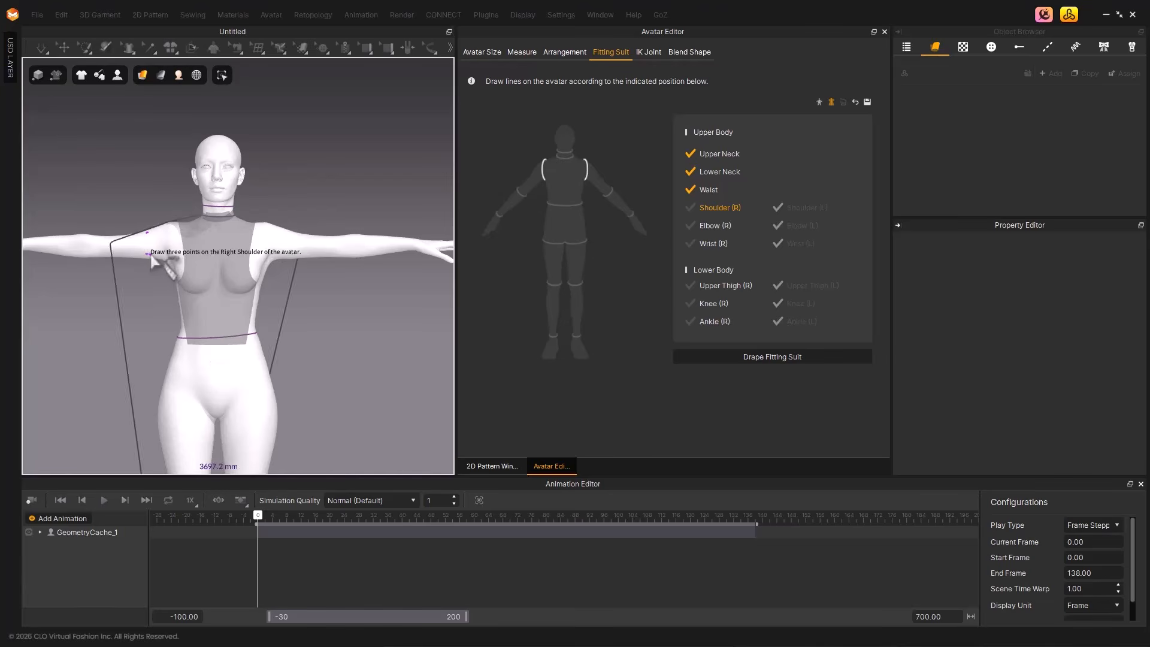
- Draw the three-point right Elbow and right Wrist fitting suit lines on the avatar's arm
middle_click_drag(150, 248, 235, 258)
left_click(168, 243)
left_click(169, 266)
left_click(169, 255)
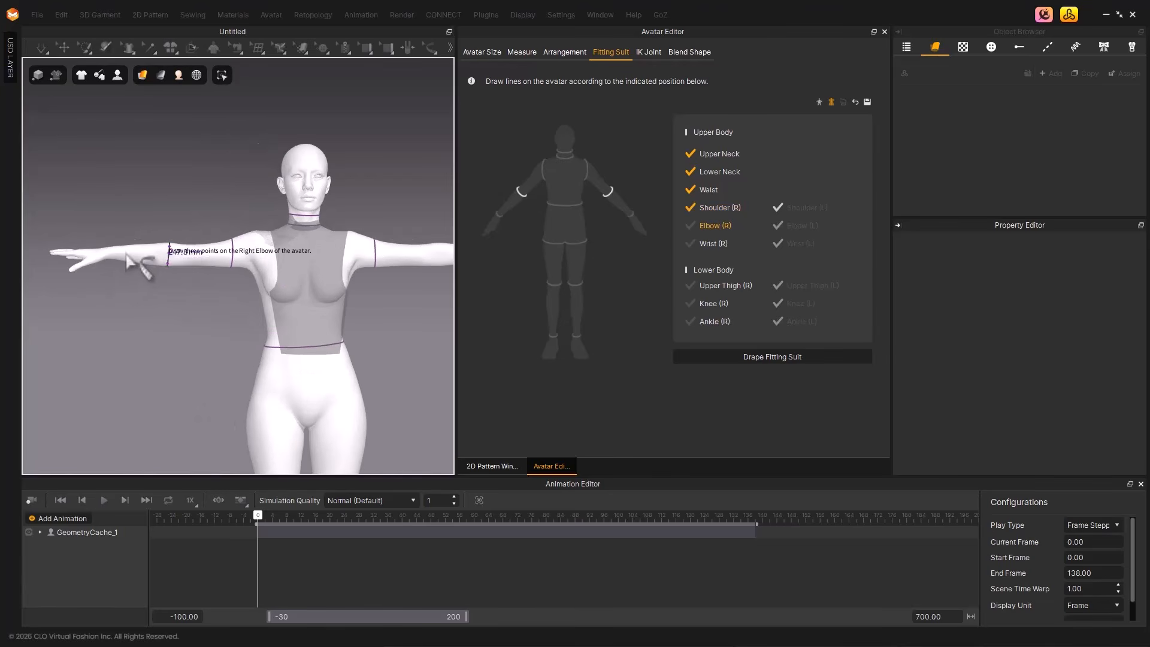
left_click(116, 246)
left_click(116, 259)
left_click(116, 253)
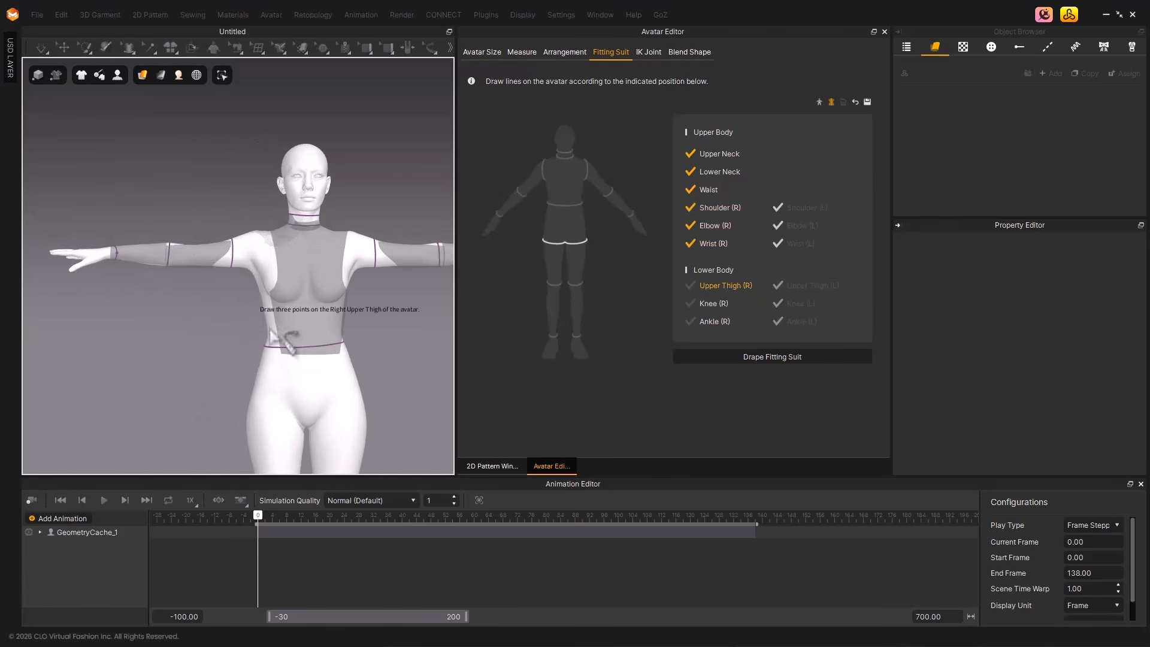
- Draw the three-point right Upper Thigh and right Knee fitting suit lines on the avatar's leg
middle_click_drag(269, 329, 200, 193)
left_click(175, 296)
left_click(232, 298)
left_click(208, 301)
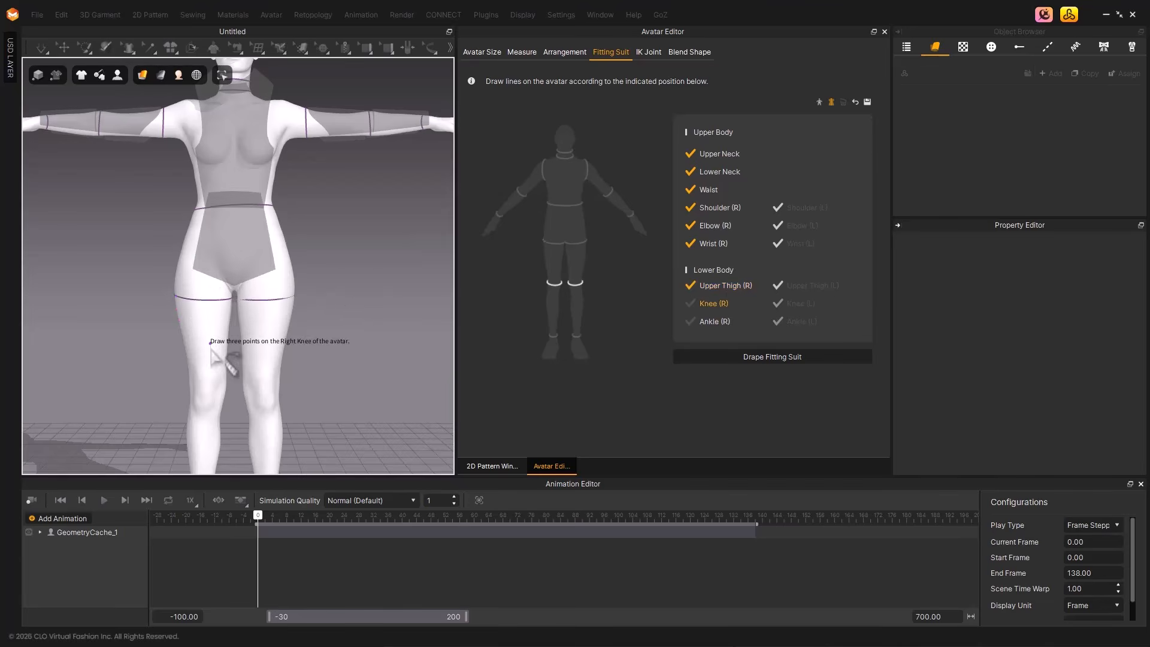
middle_click_drag(208, 376, 207, 257)
left_click(190, 281)
left_click(222, 282)
left_click(209, 282)
- Draw the three-point right Ankle fitting suit line just above the avatar's foot
middle_click_drag(205, 383, 200, 339)
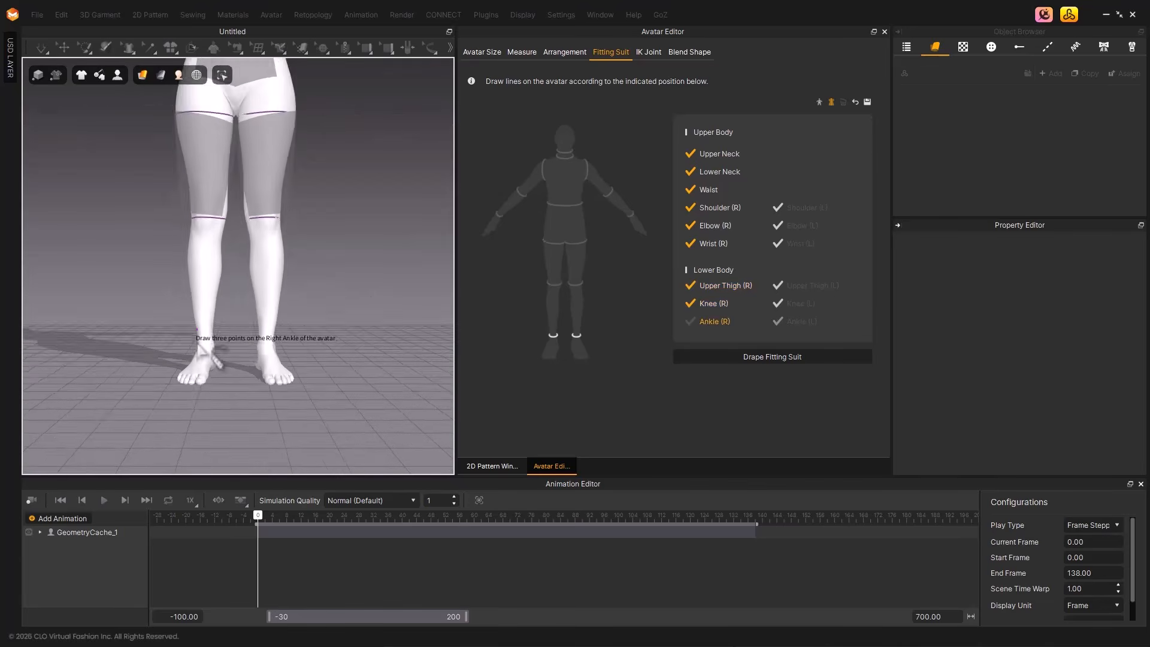
scroll(199, 353, "up", 3)
left_click(171, 389)
left_click(197, 388)
left_click(191, 389)
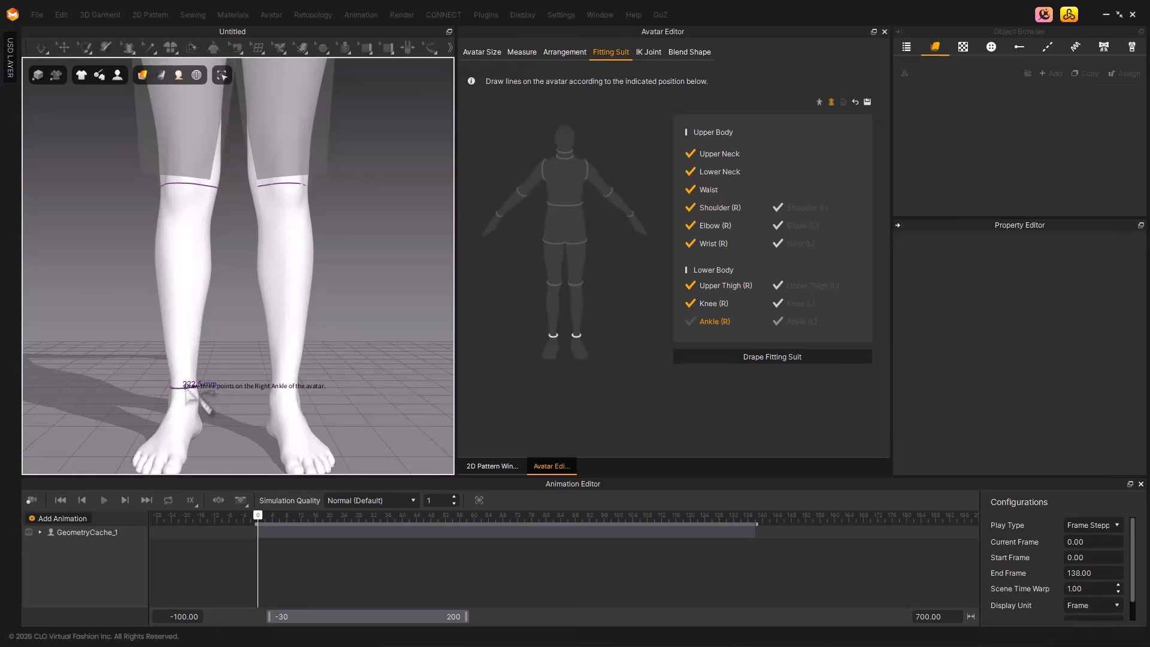
- Drape the fitting suit on the avatar, save it as the avatar file FS, and close the Avatar Editor
scroll(218, 328, "down", 6)
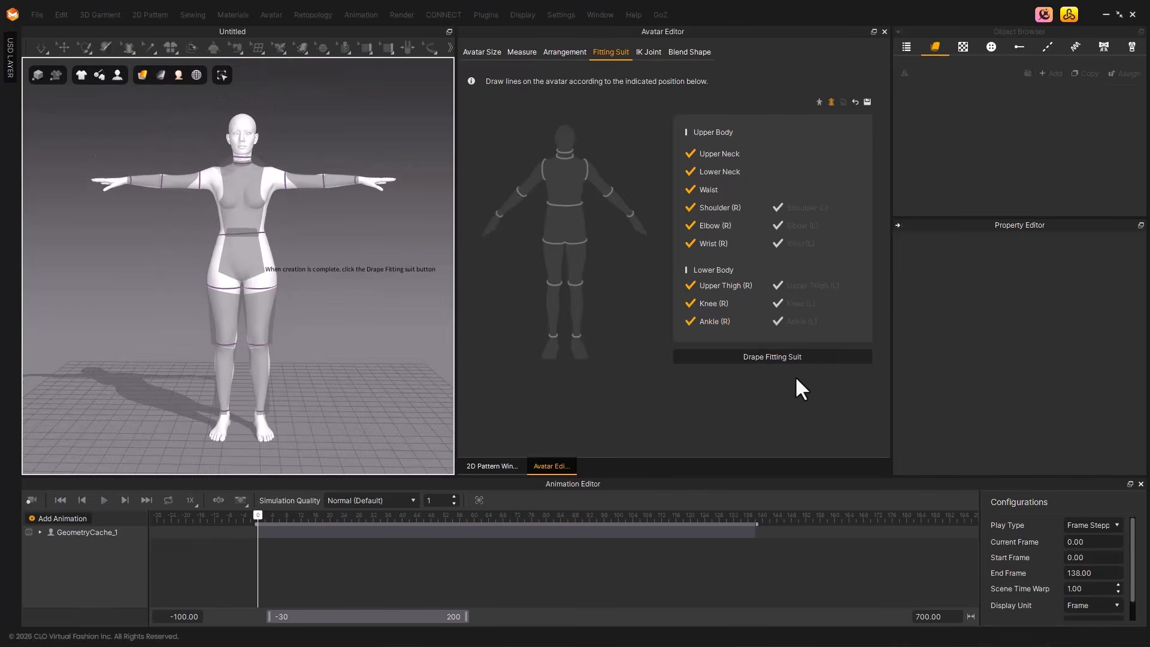
left_click(788, 356)
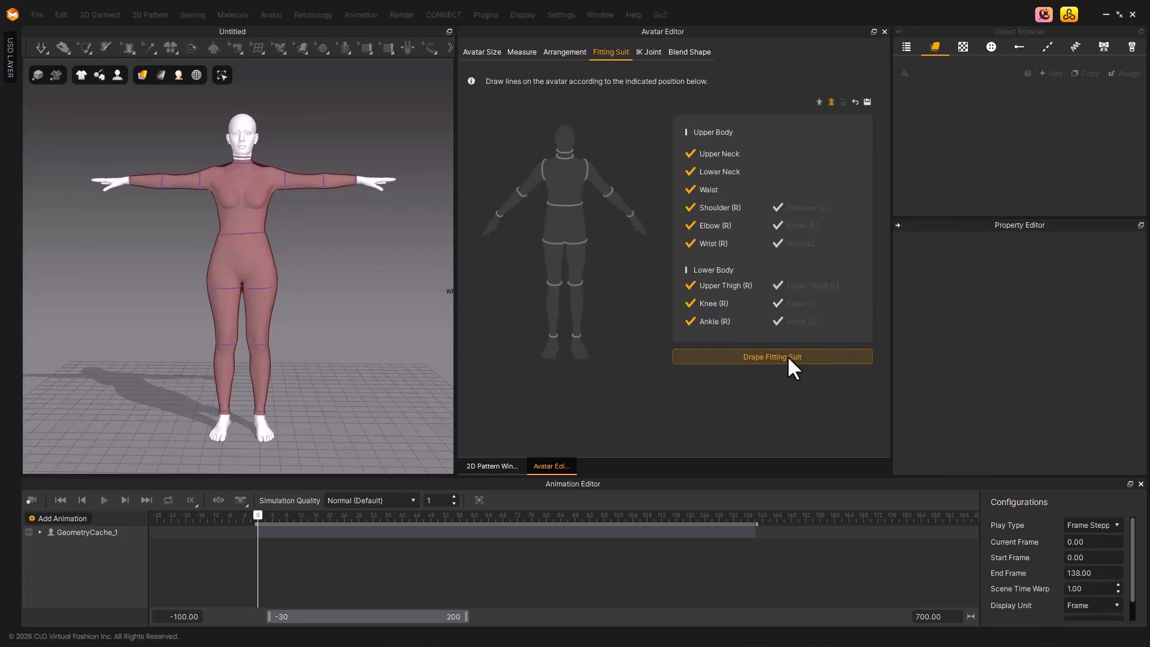
left_click(866, 102)
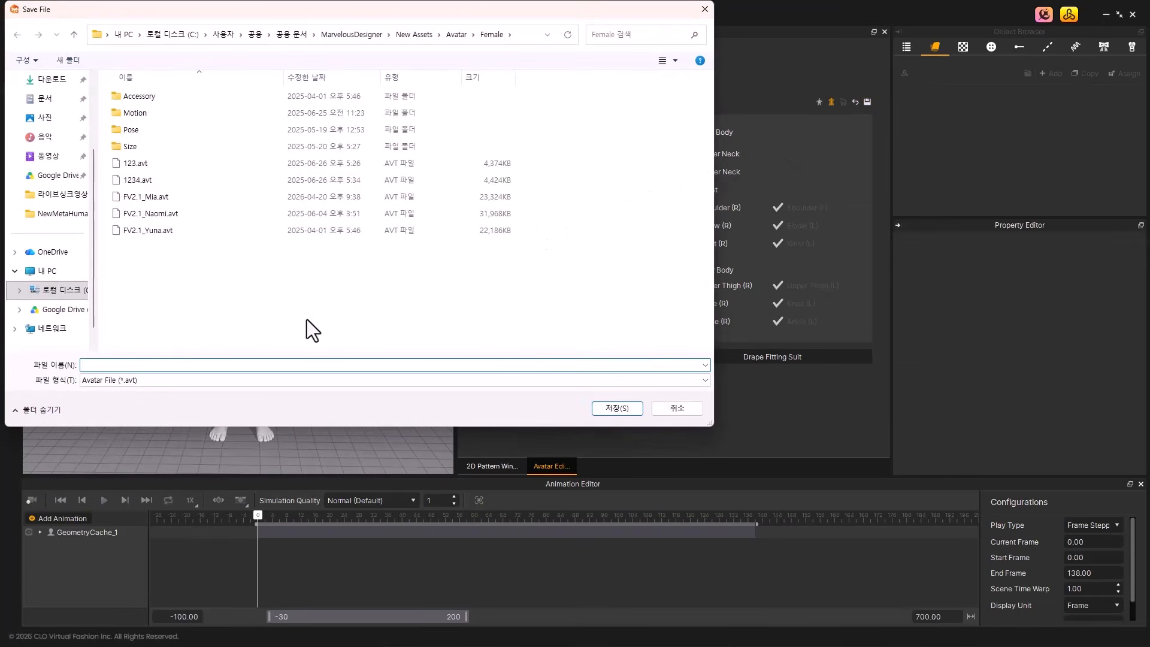
type("FS")
left_click(604, 410)
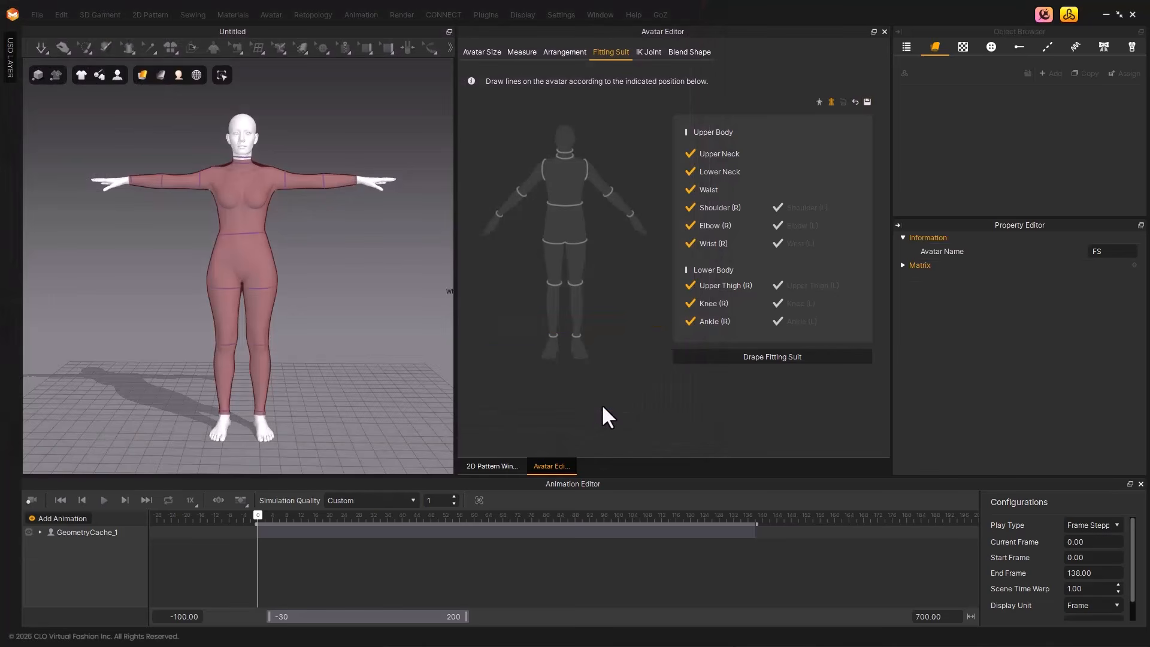
left_click(883, 32)
- Show the avatar fitting suit in the 3D view to check it and hide it again
left_click(117, 74)
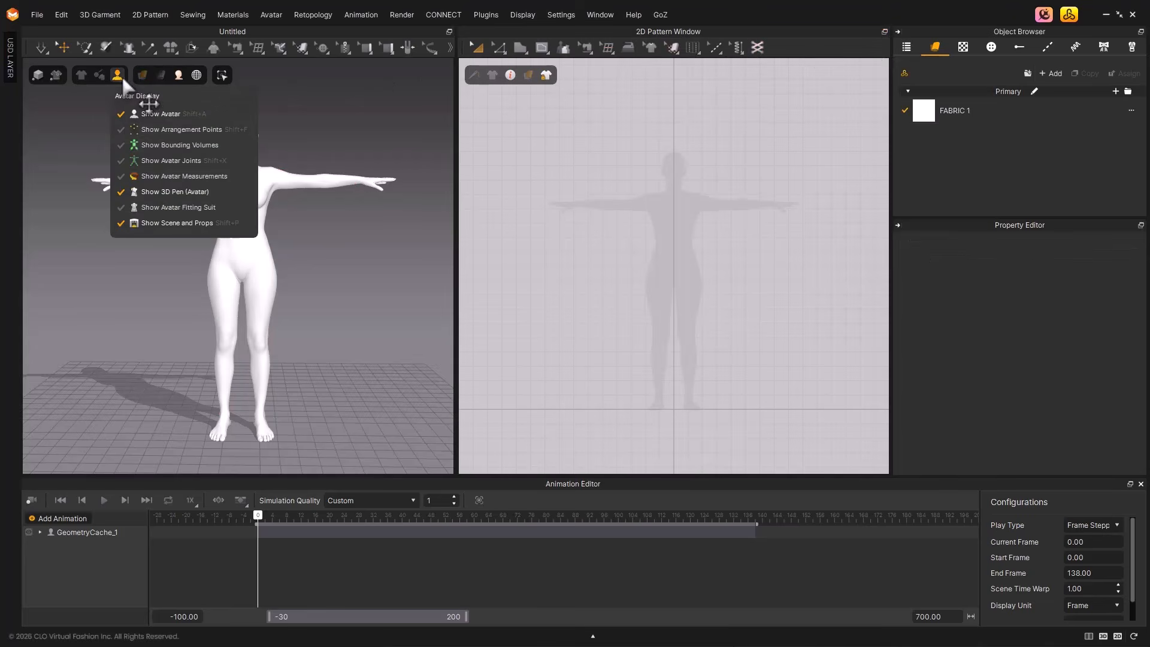
left_click(124, 206)
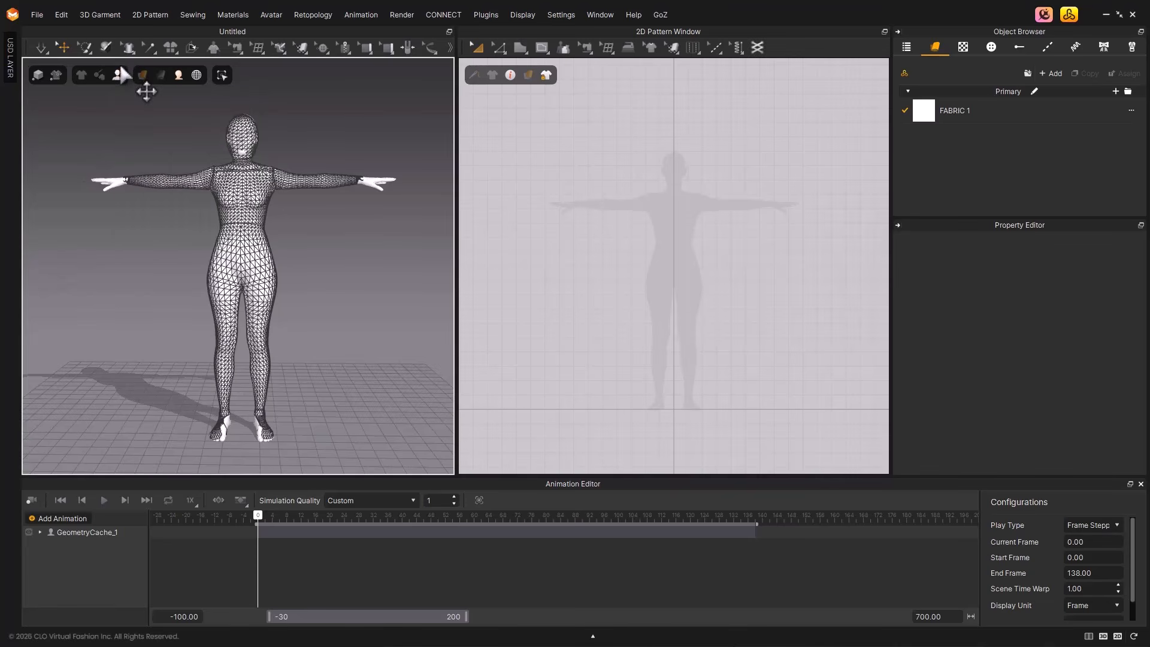
mouse_move(119, 75)
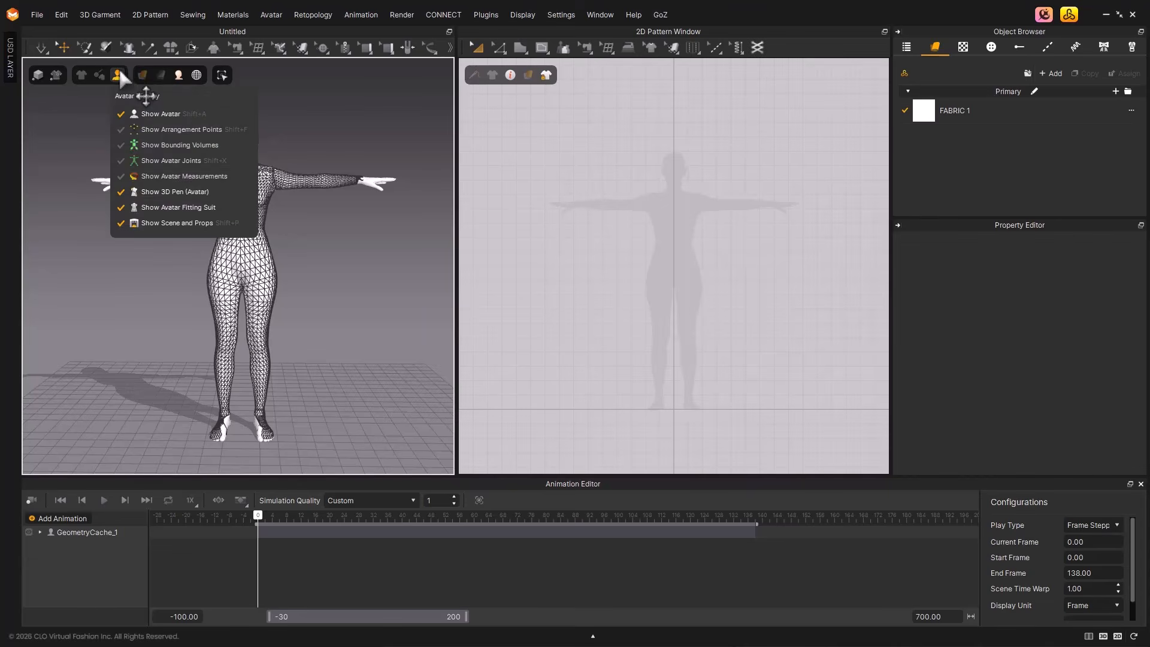
left_click(136, 207)
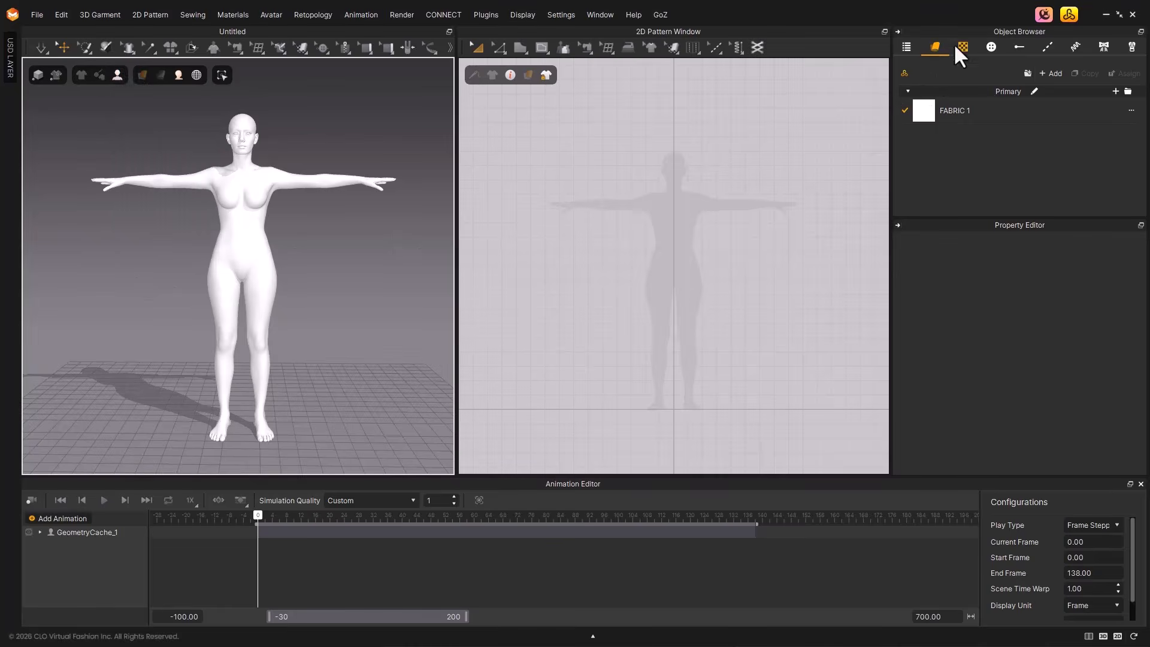
- Open the CONNECT library's garments and filter them to free items from CONNECT Official
left_click(1066, 11)
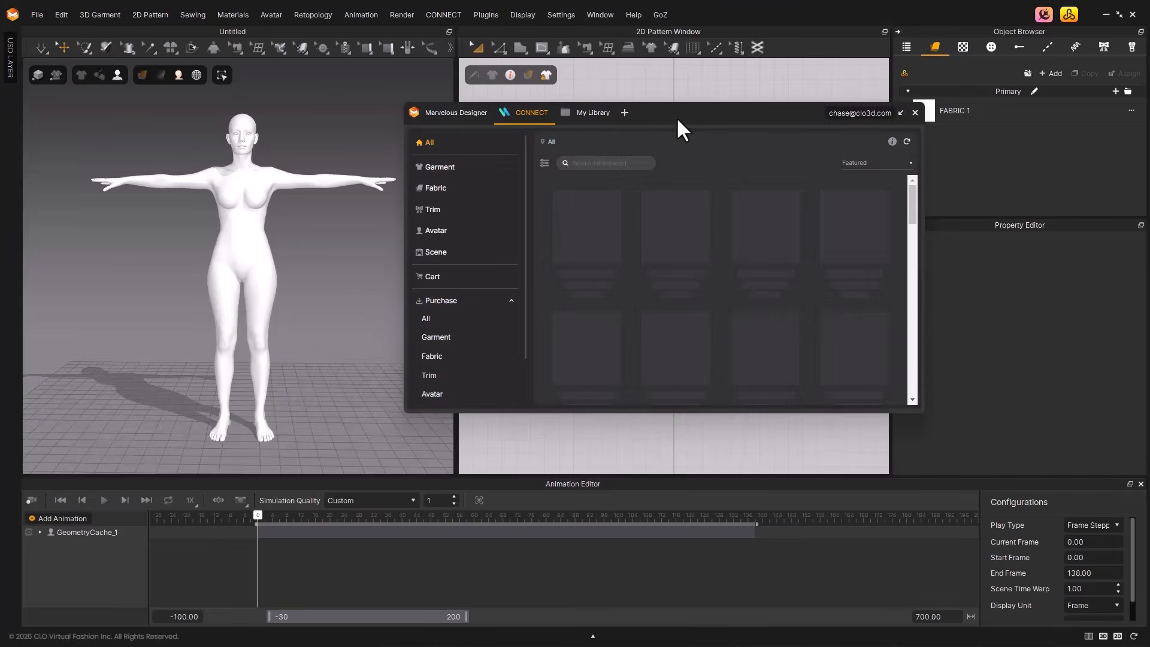
left_click(461, 175)
left_click(545, 163)
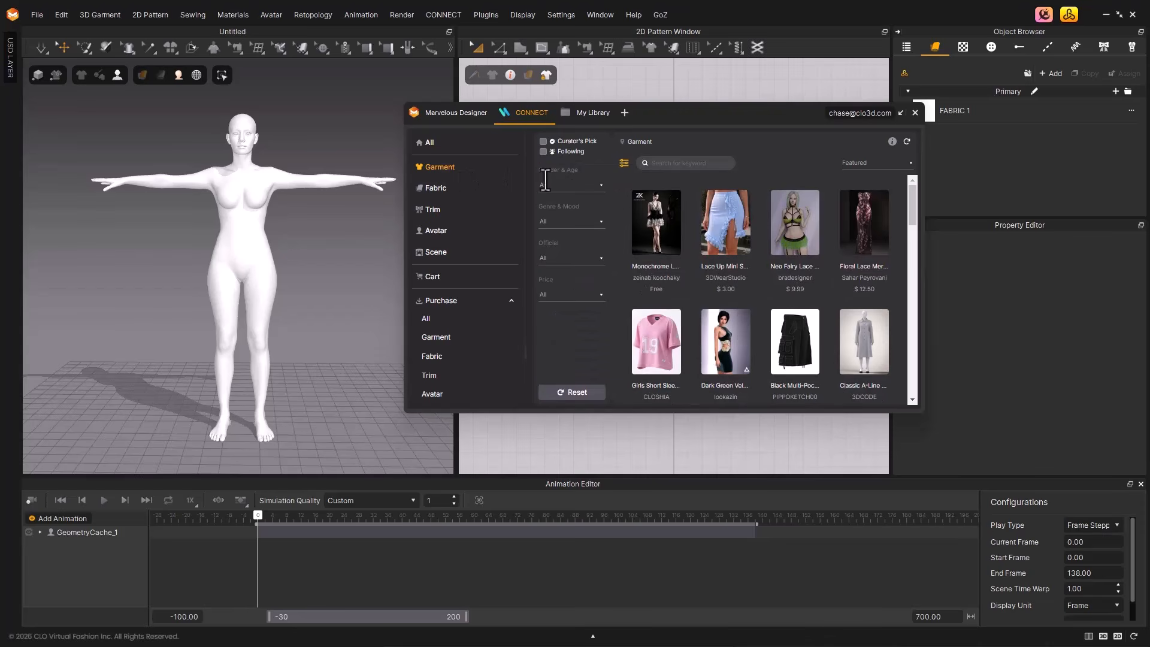
left_click(552, 294)
left_click(550, 313)
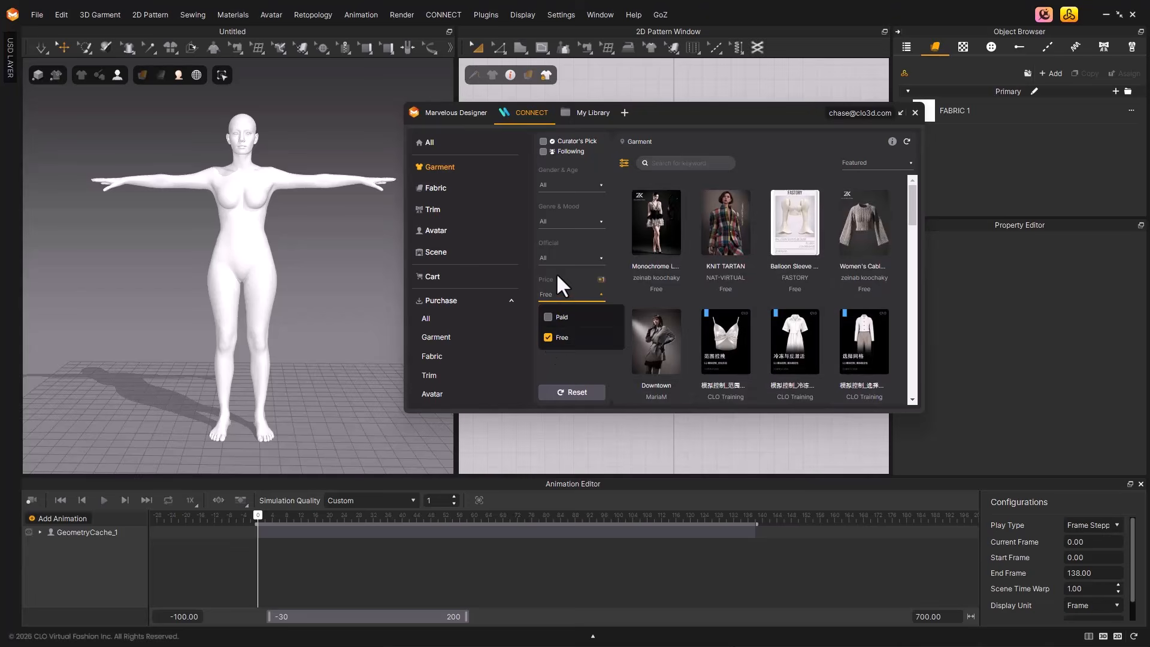
left_click(563, 258)
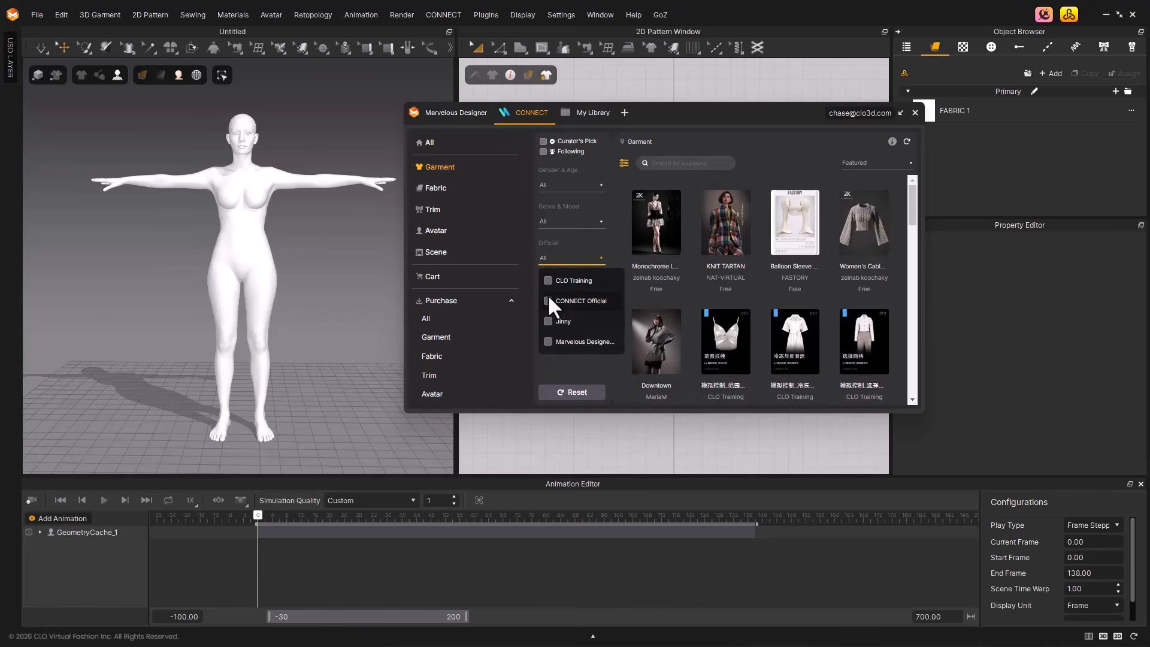
left_click(547, 299)
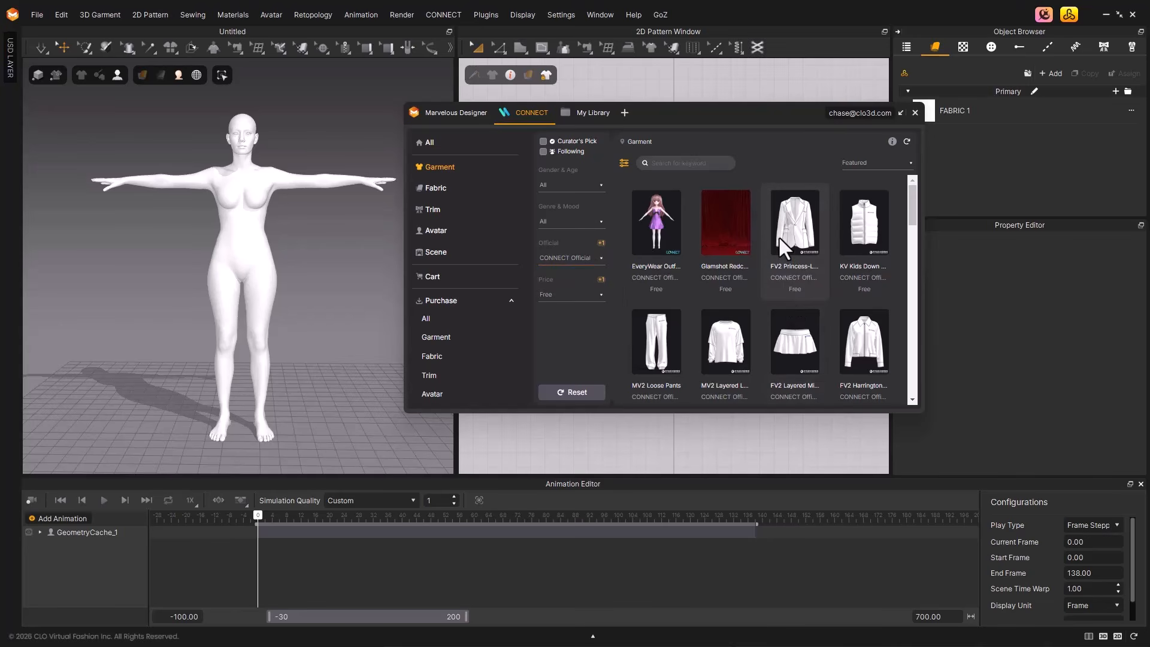
- Load the FV2 Princess jacket into the current scene with the Add load type and close the library
double_click(779, 236)
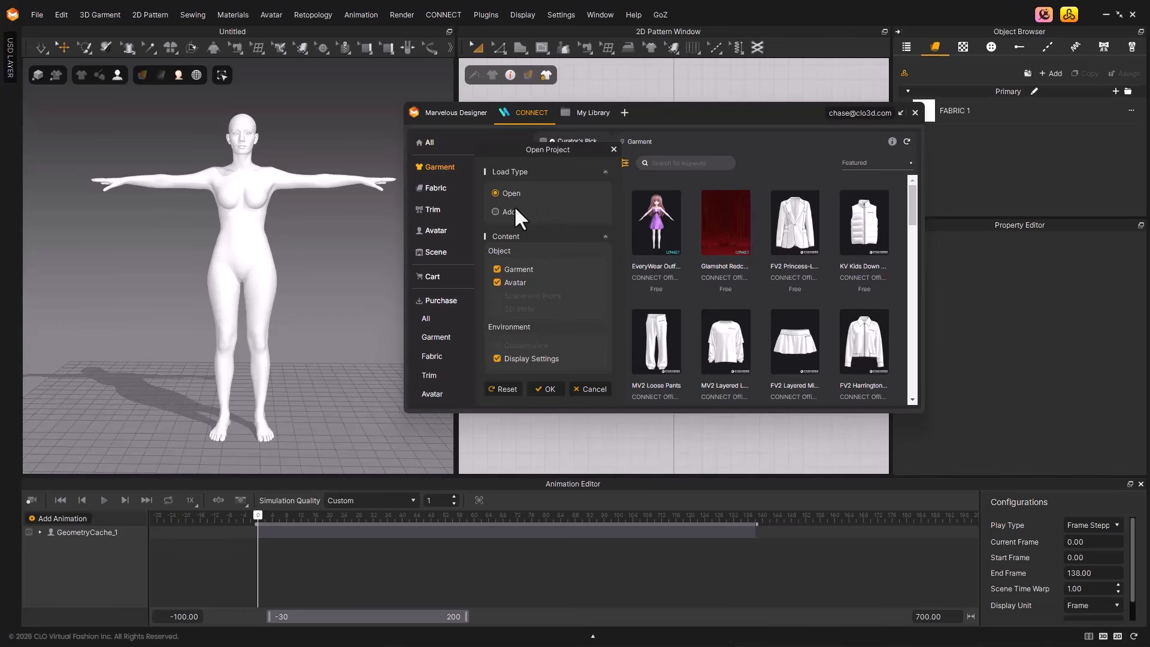
left_click(506, 212)
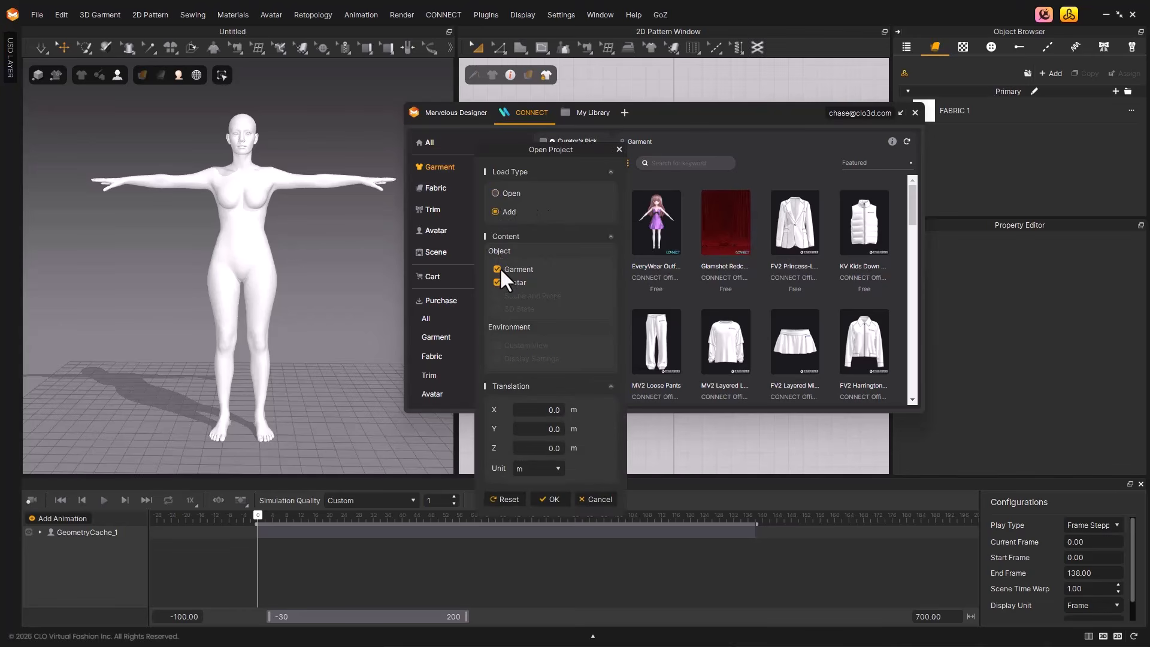
left_click(549, 498)
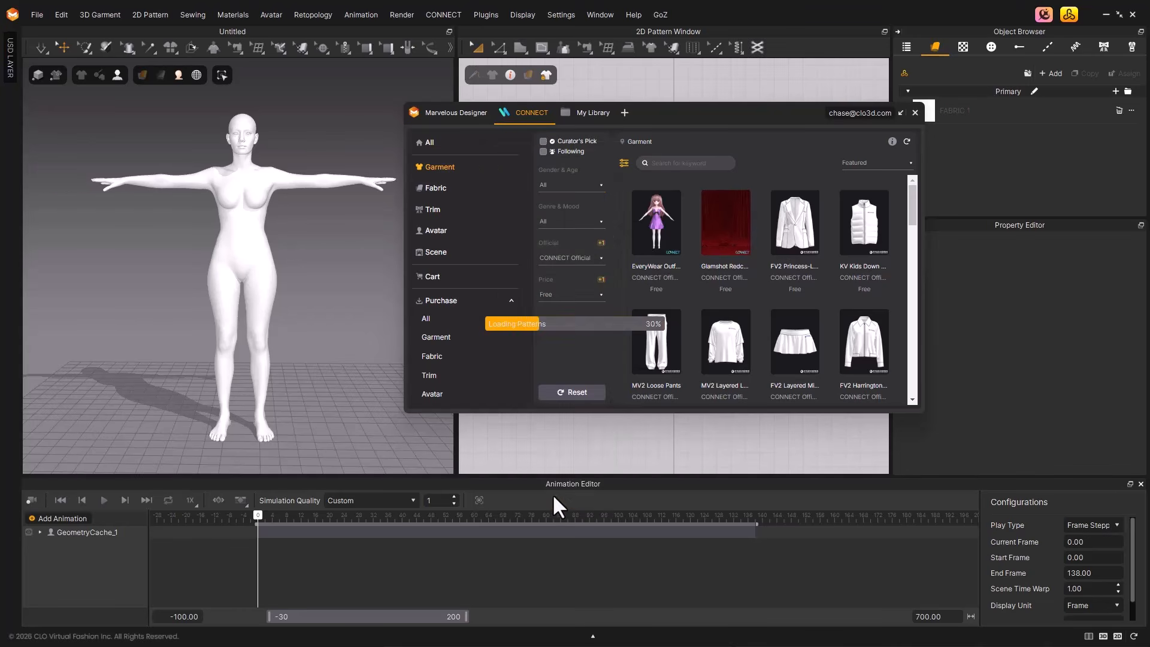
left_click(914, 113)
- Delete the two stray pattern pieces floating beside the avatar
left_click(417, 291)
left_click(330, 304)
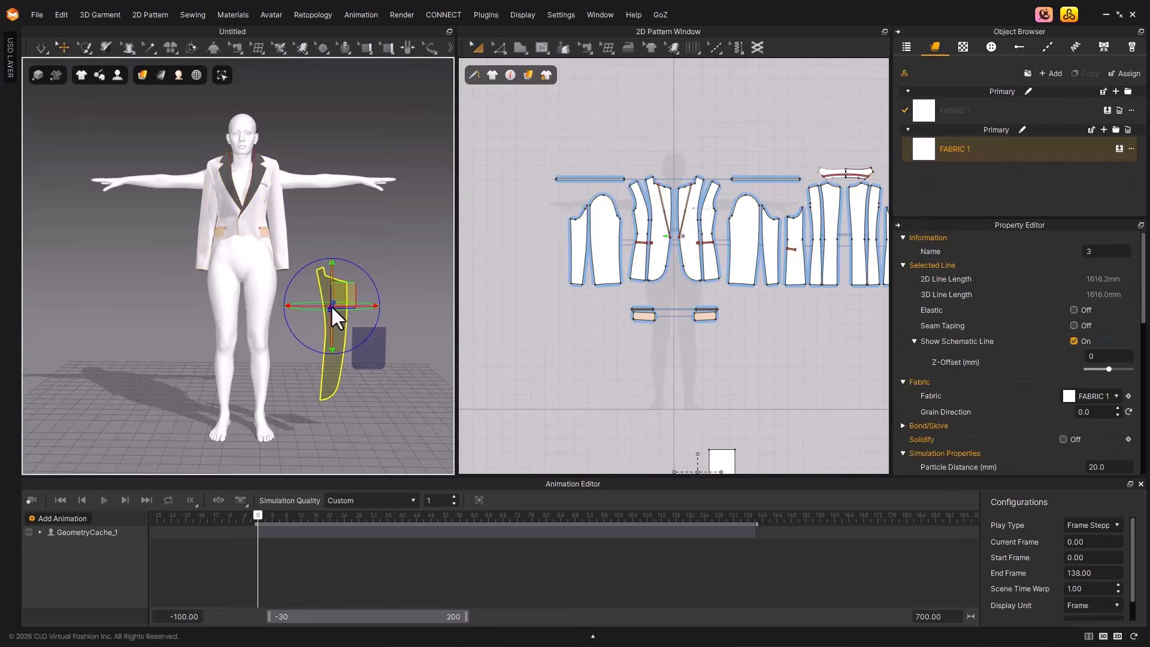
key("Delete")
left_click(365, 342)
key("Delete")
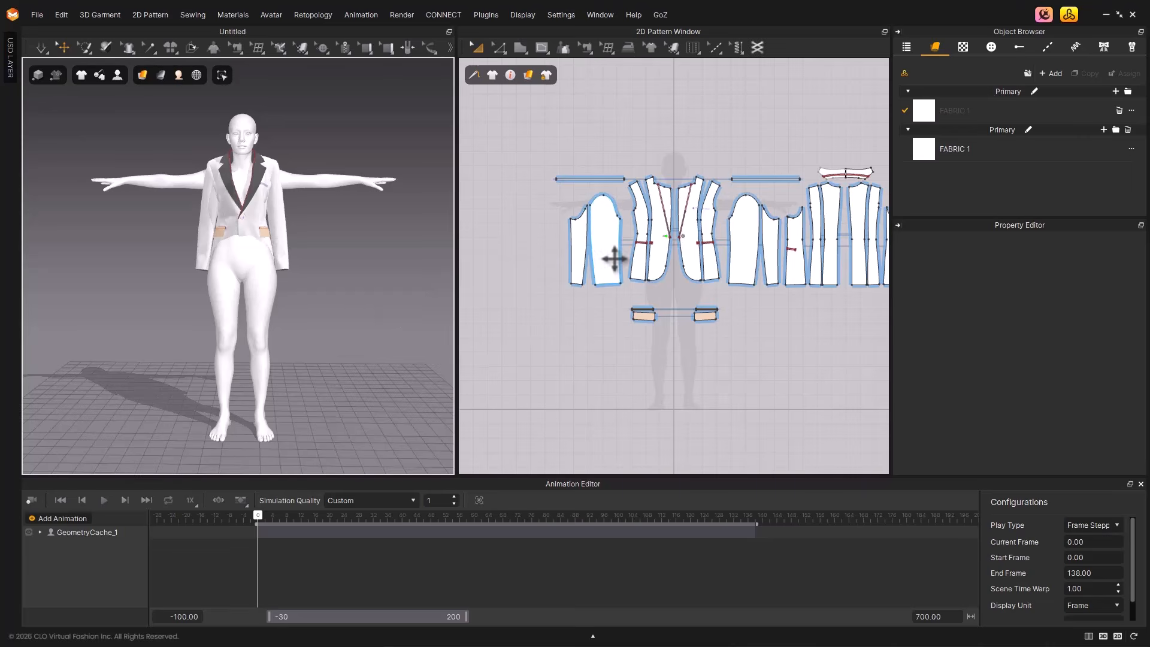
- Auto-fit the jacket patterns to the T-pose avatar's body and arms
scroll(616, 257, "down", 2)
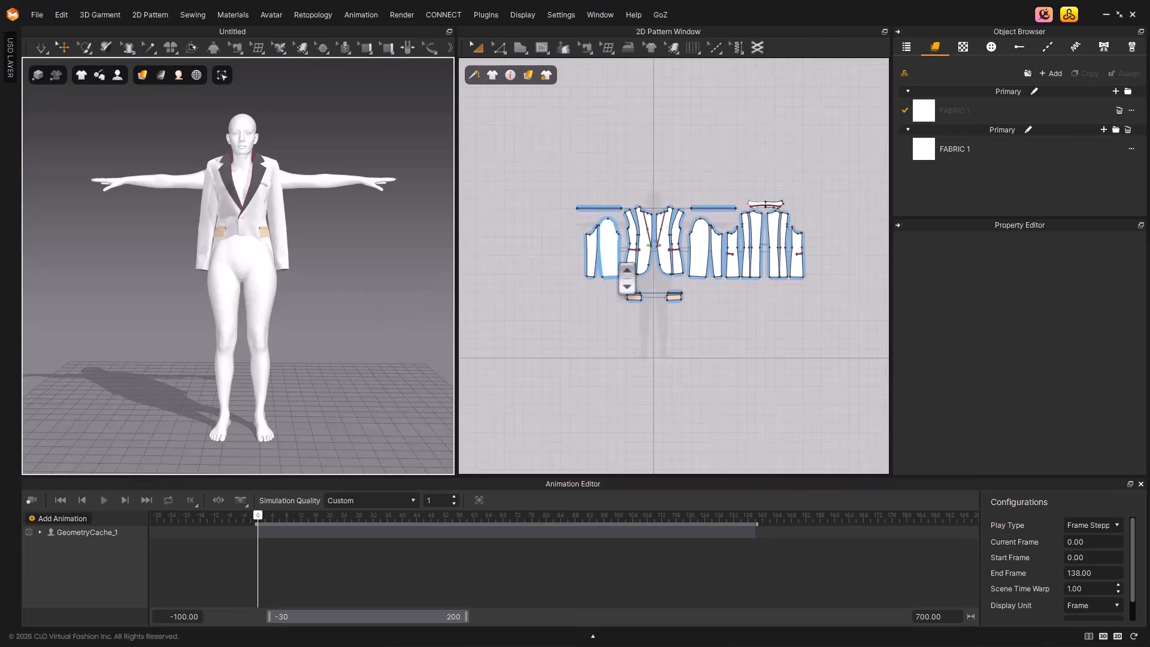
left_click(566, 52)
left_click(552, 395)
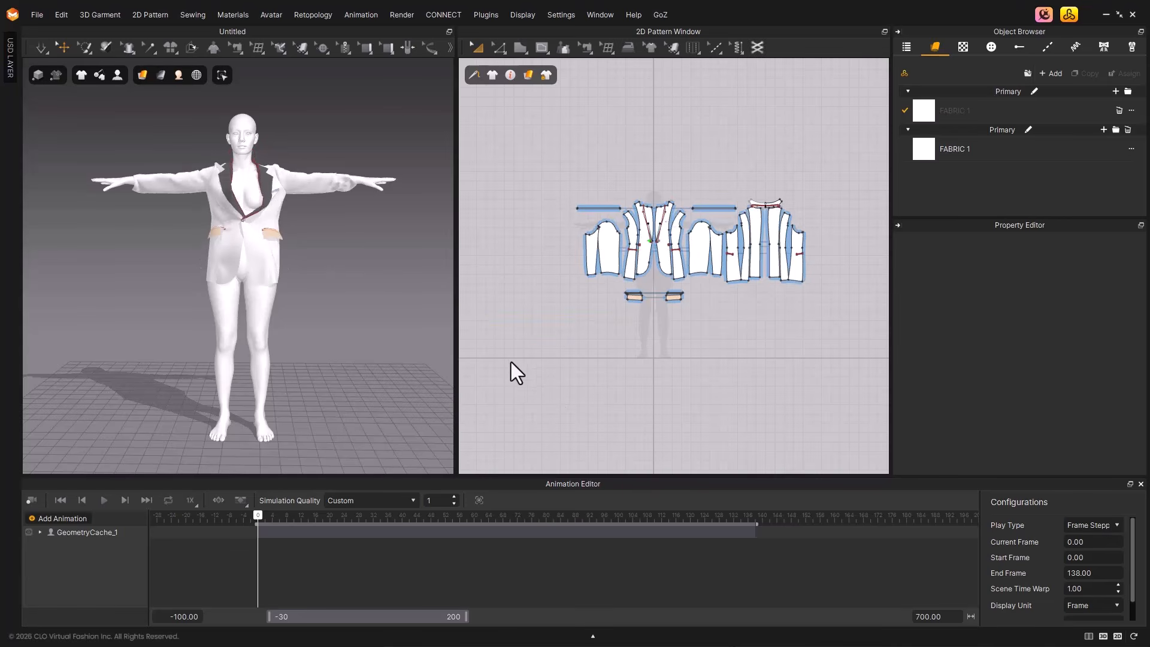
- Strengthen all jacket patterns and simulate the jacket on the avatar
left_click(278, 201)
key("ctrl+a")
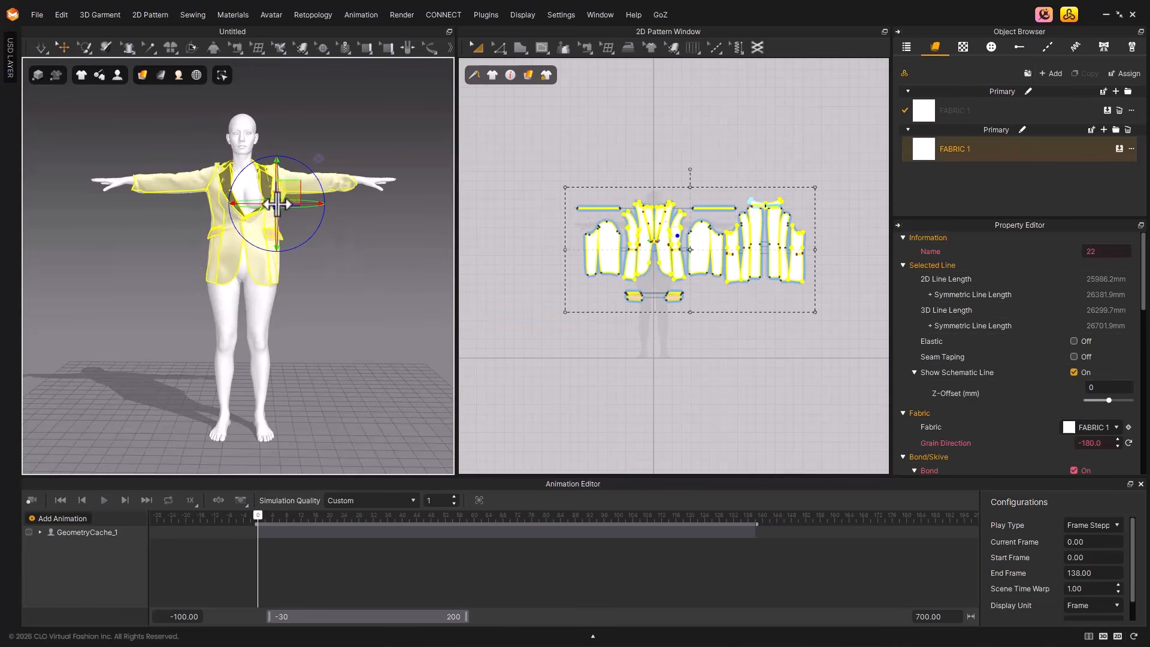
key("ctrl+h")
key("space")
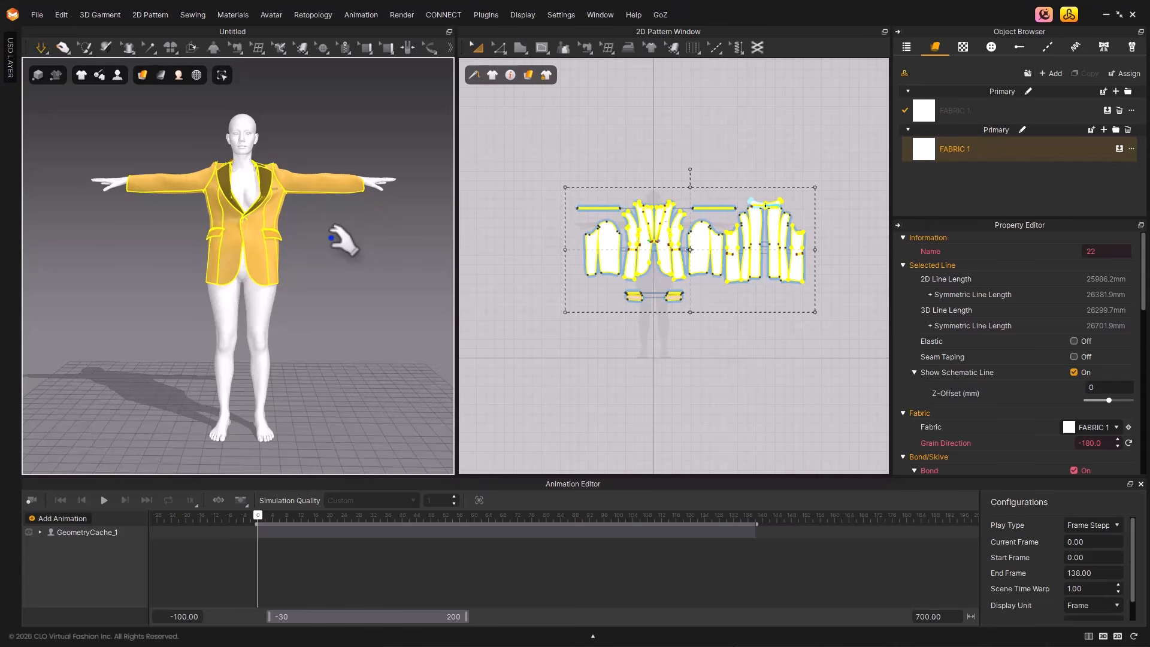
- Remove the strengthening from all jacket patterns and clear the selection
left_click(321, 216)
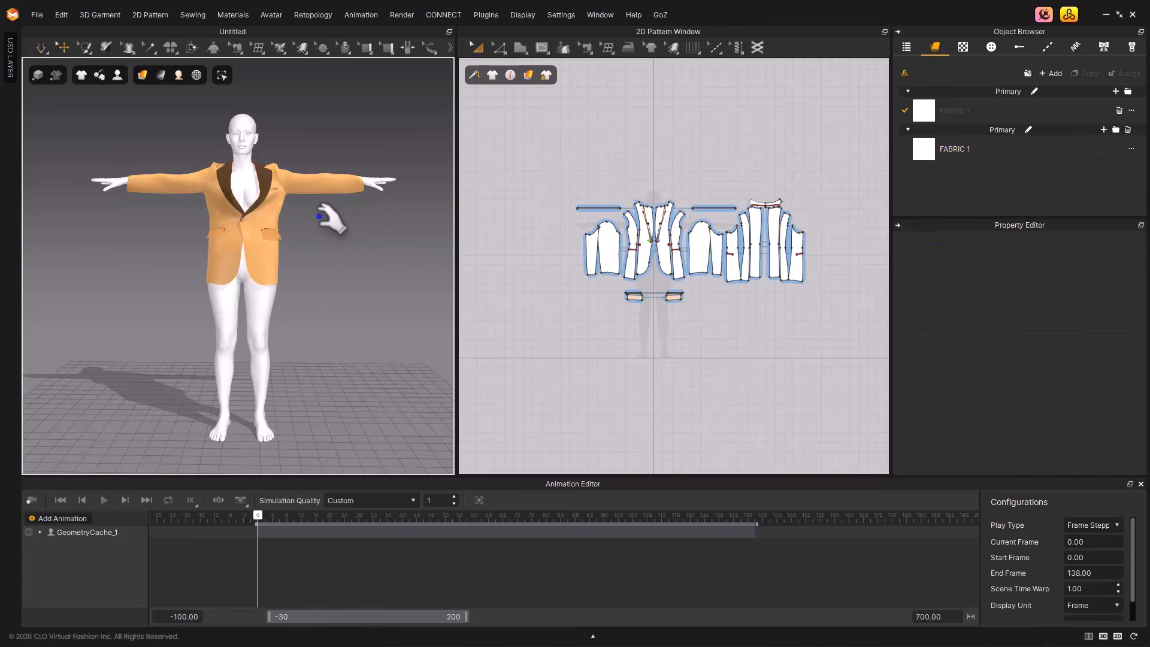
left_click(271, 207)
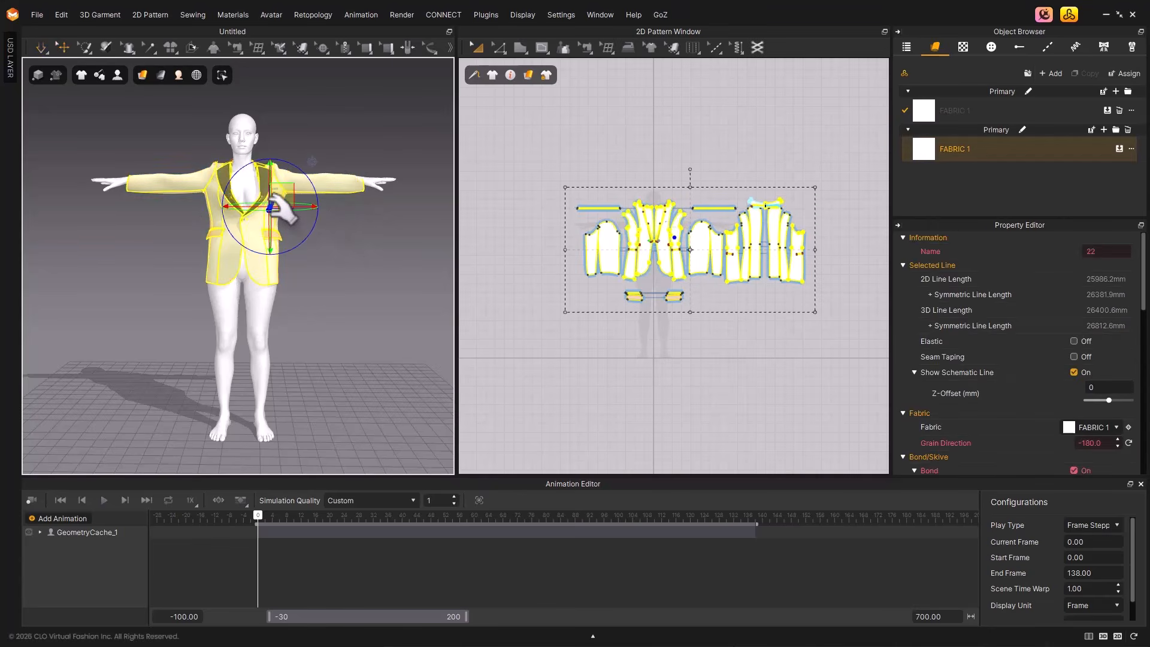
left_click(346, 238)
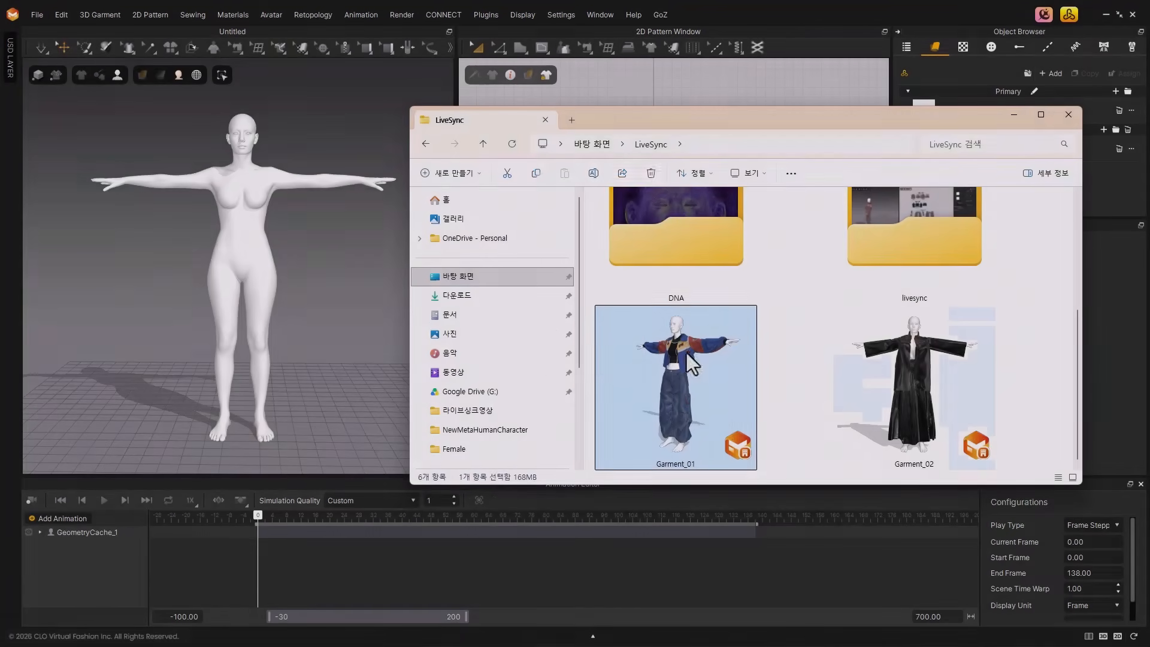
- Add the Garment_01 project from the LiveSync folder to the scene, loading the garment without its avatar
left_click_drag(673, 383, 324, 252)
left_click(575, 358)
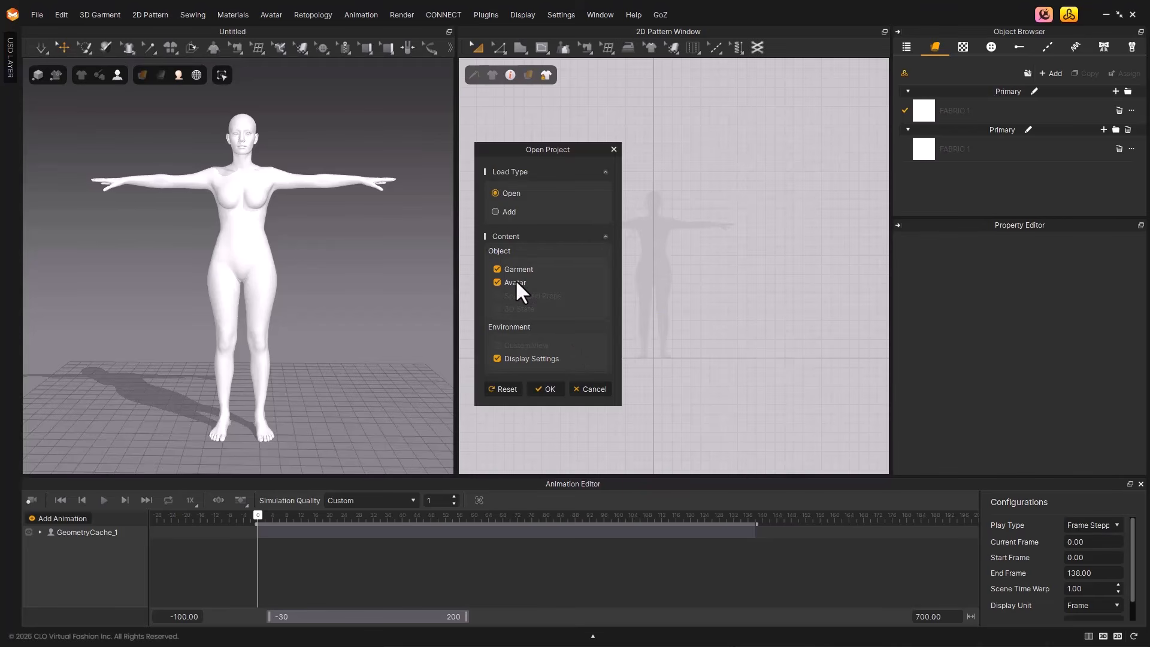
left_click(495, 211)
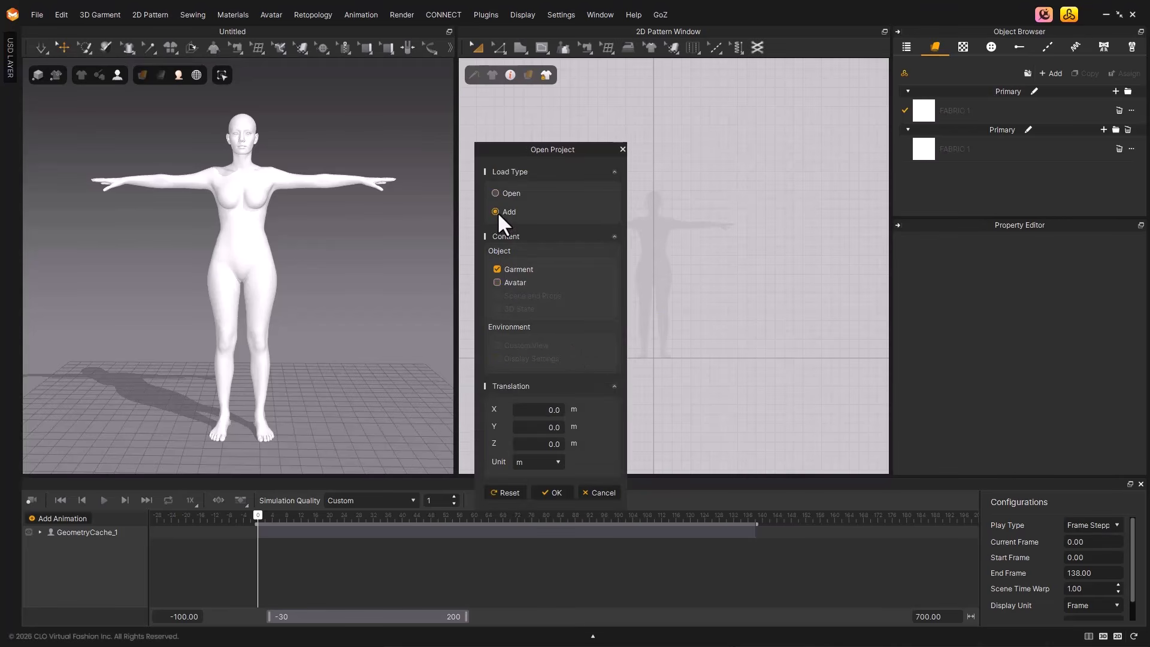
left_click(554, 499)
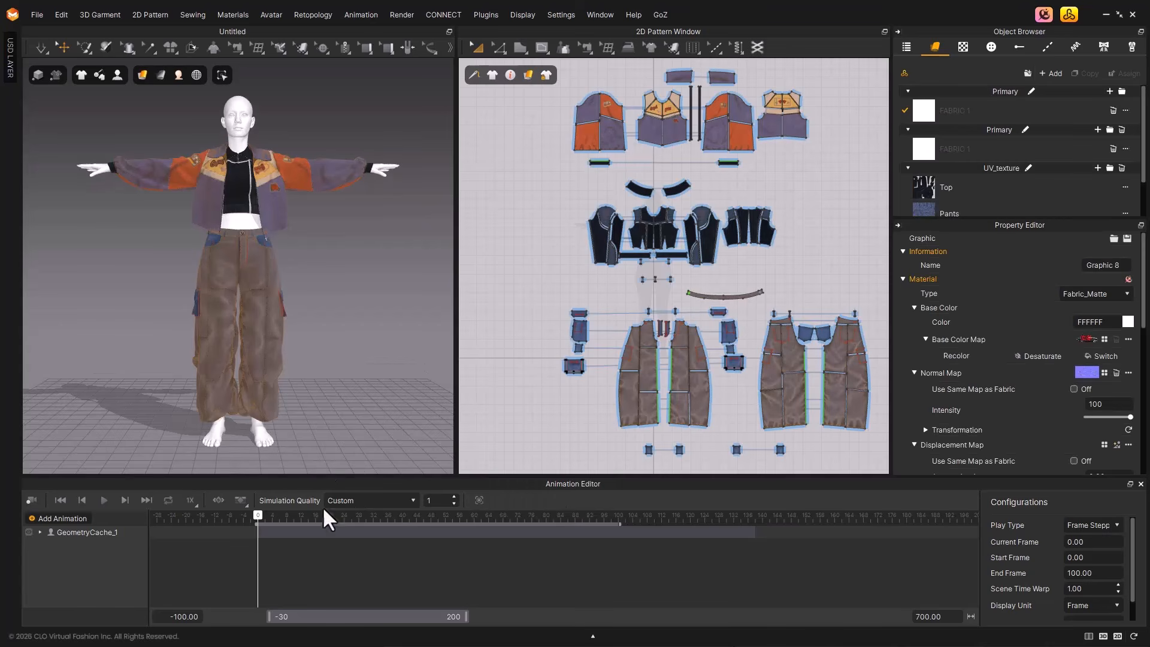
- Extend the animation range to end at frame 138 and briefly simulate the outfit on the avatar
right_click(284, 527)
left_click(351, 430)
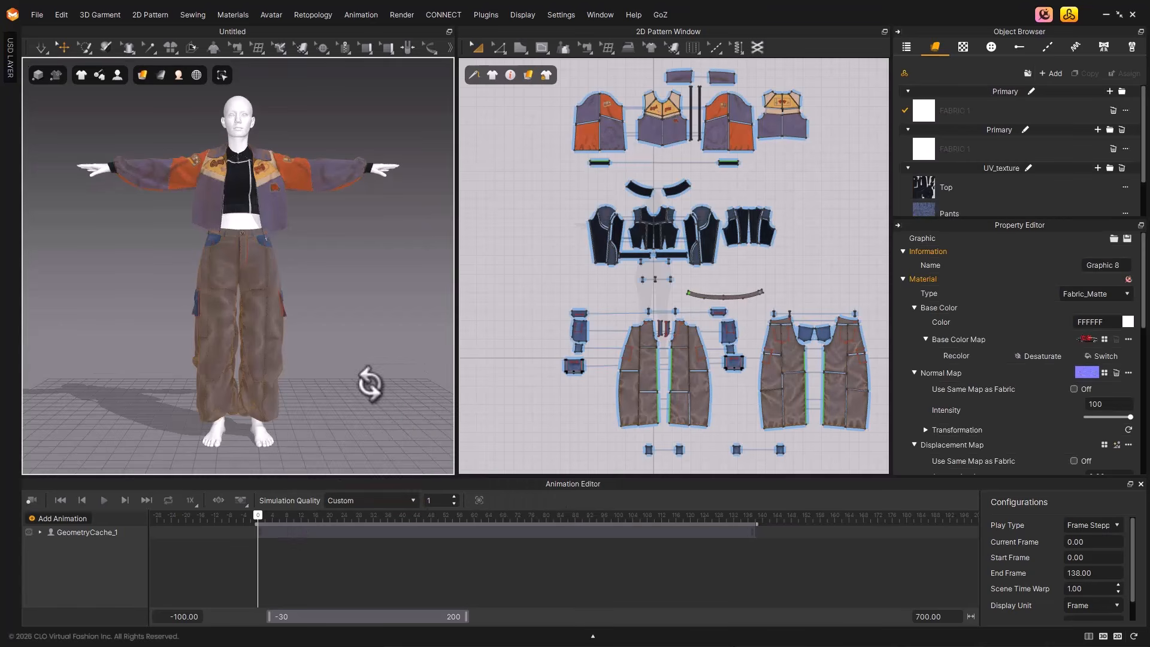
right_click_drag(370, 384, 311, 390)
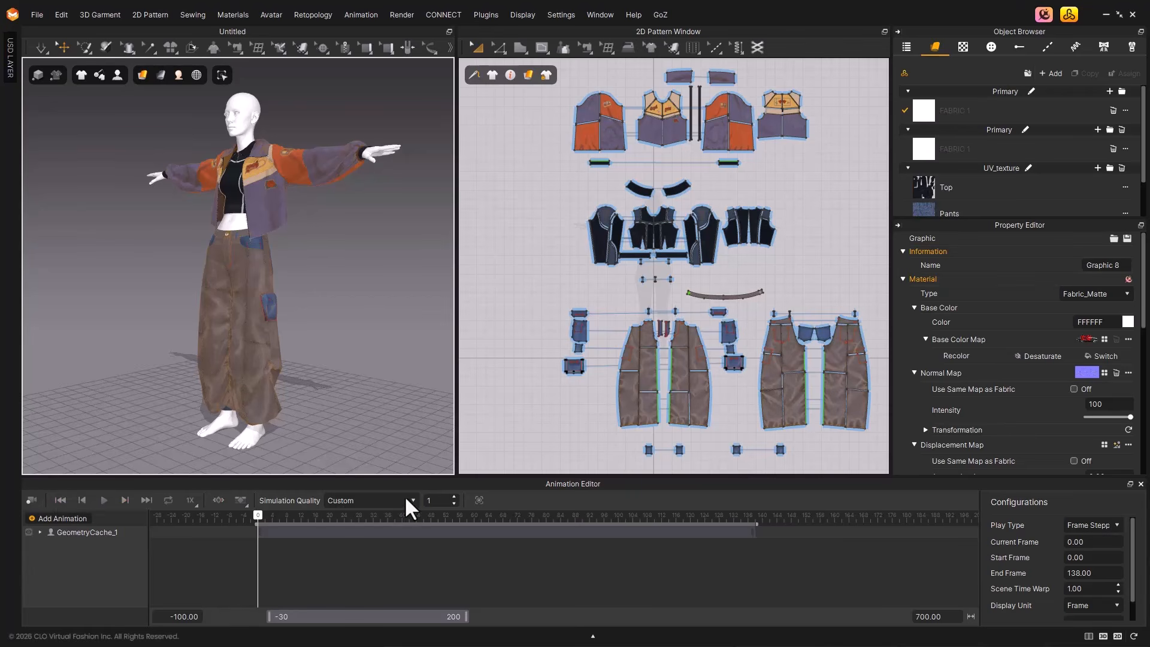
left_click(373, 403)
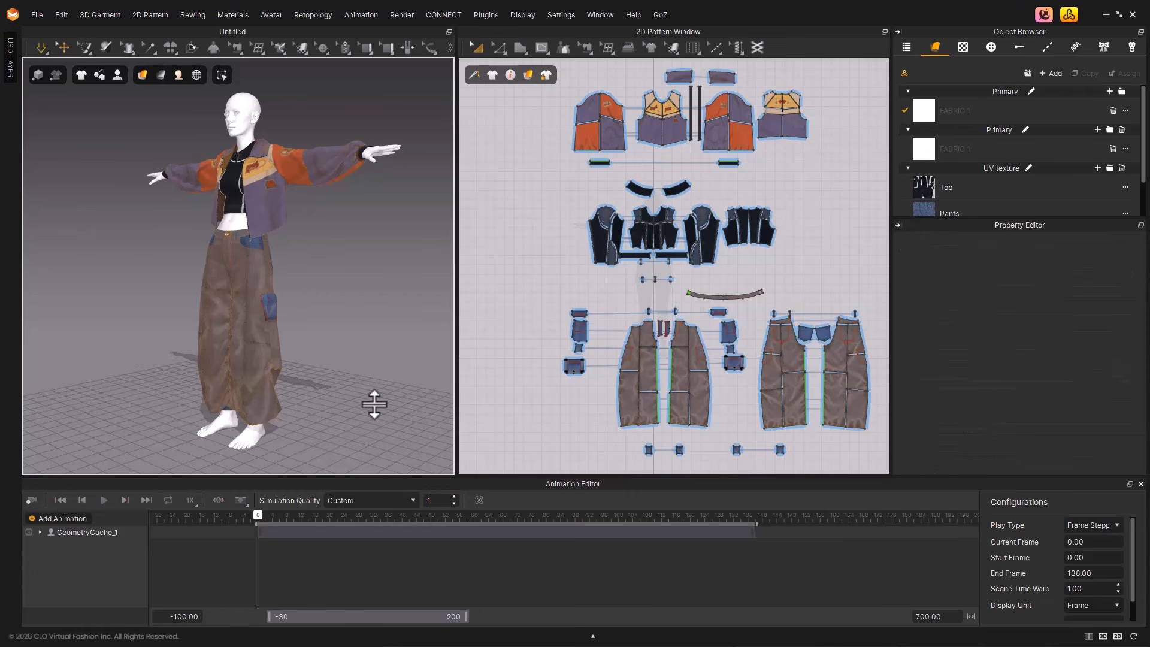
key("space")
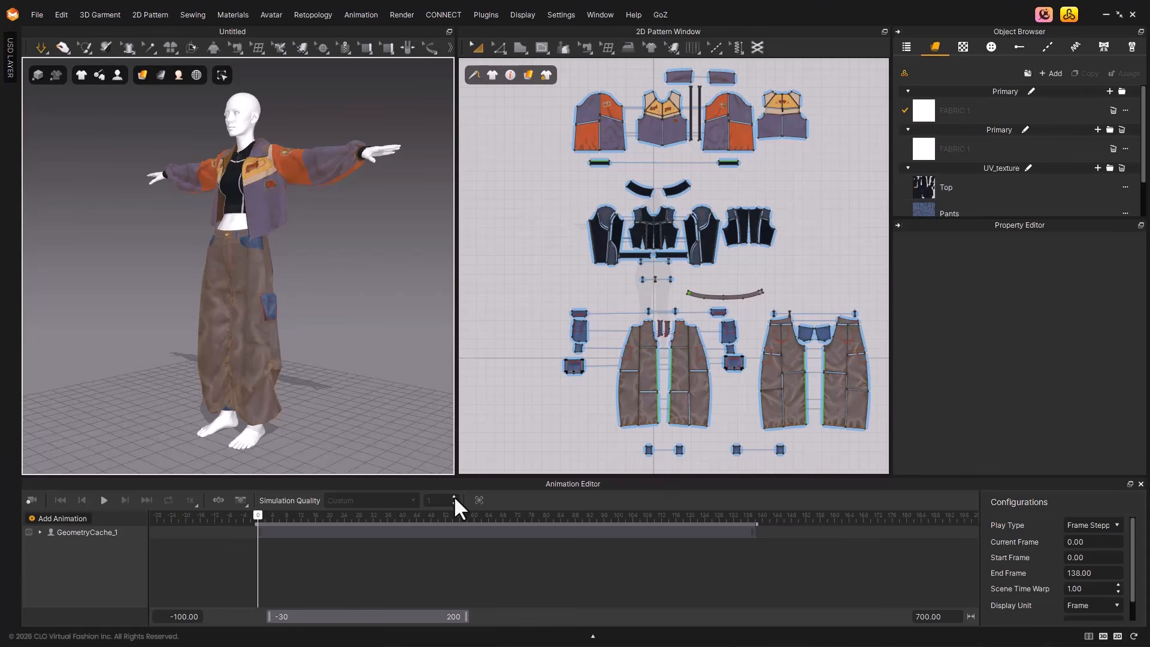
key("space")
- Set the simulations per frame to 6 and record the garment simulation over the whole avatar animation
double_click(453, 495)
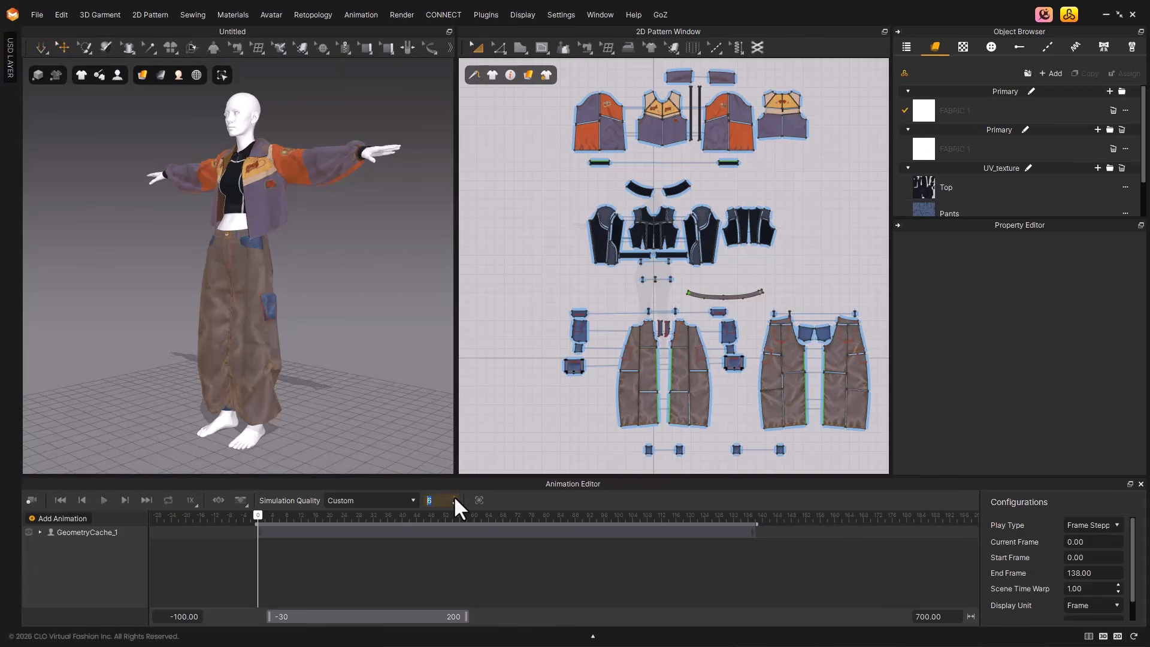
left_click(516, 504)
scroll(296, 370, "down", 5)
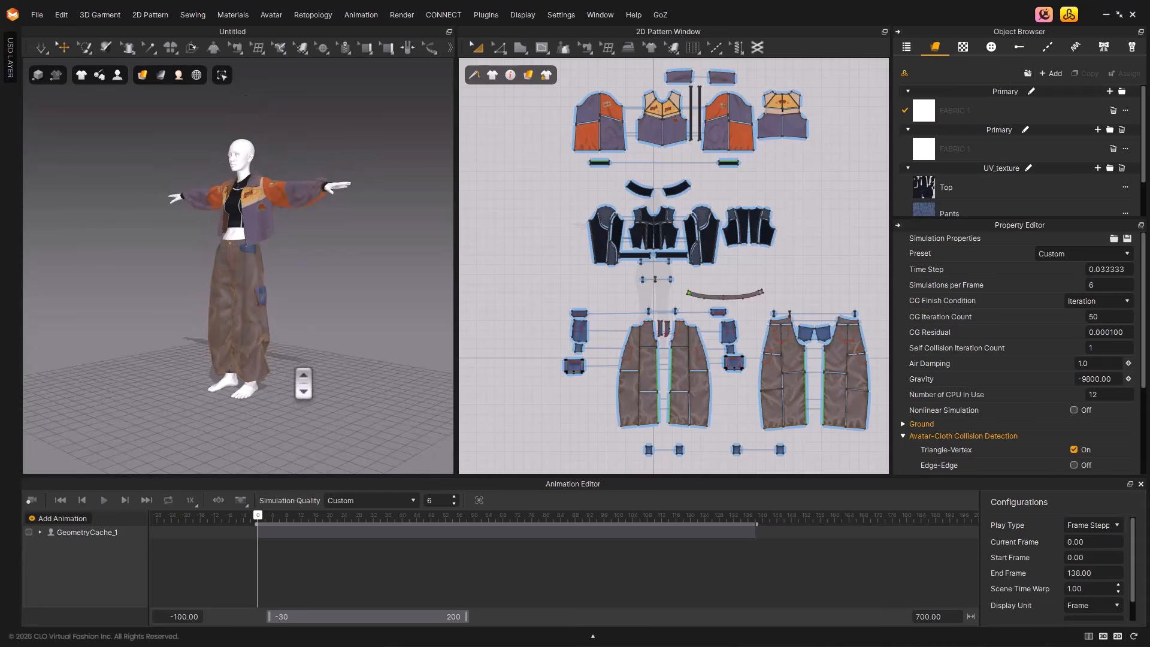
left_click(31, 500)
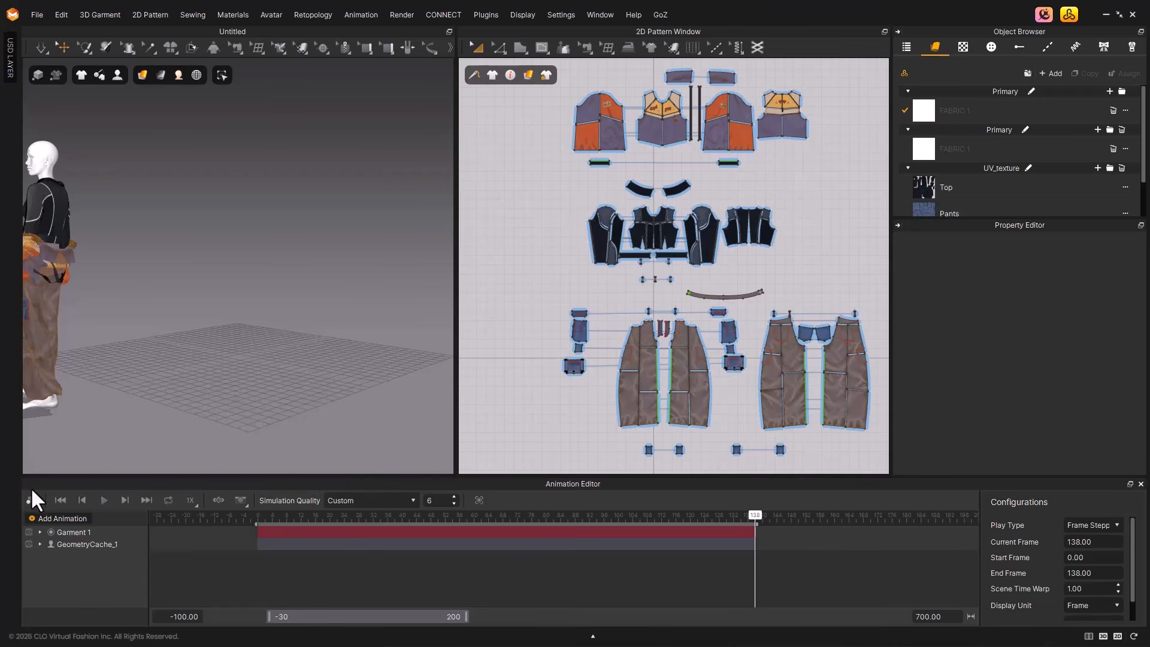
- Set the animation play type to Real Time and play back the recorded garment simulation from the first frame
left_click(57, 499)
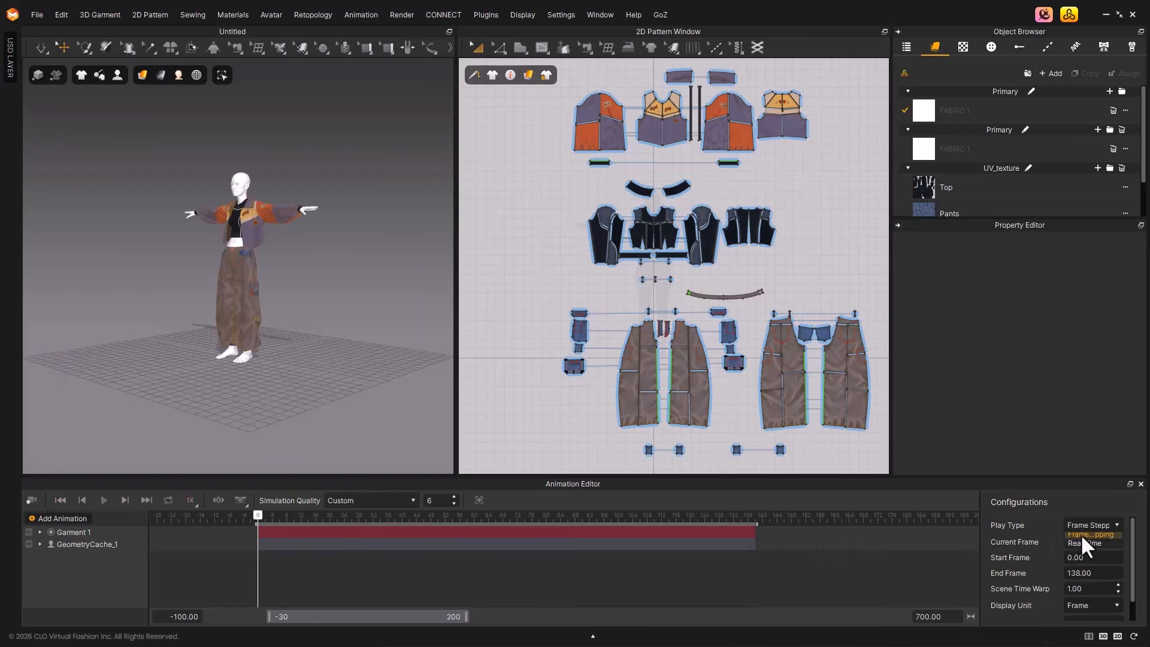
left_click(1084, 542)
left_click(104, 499)
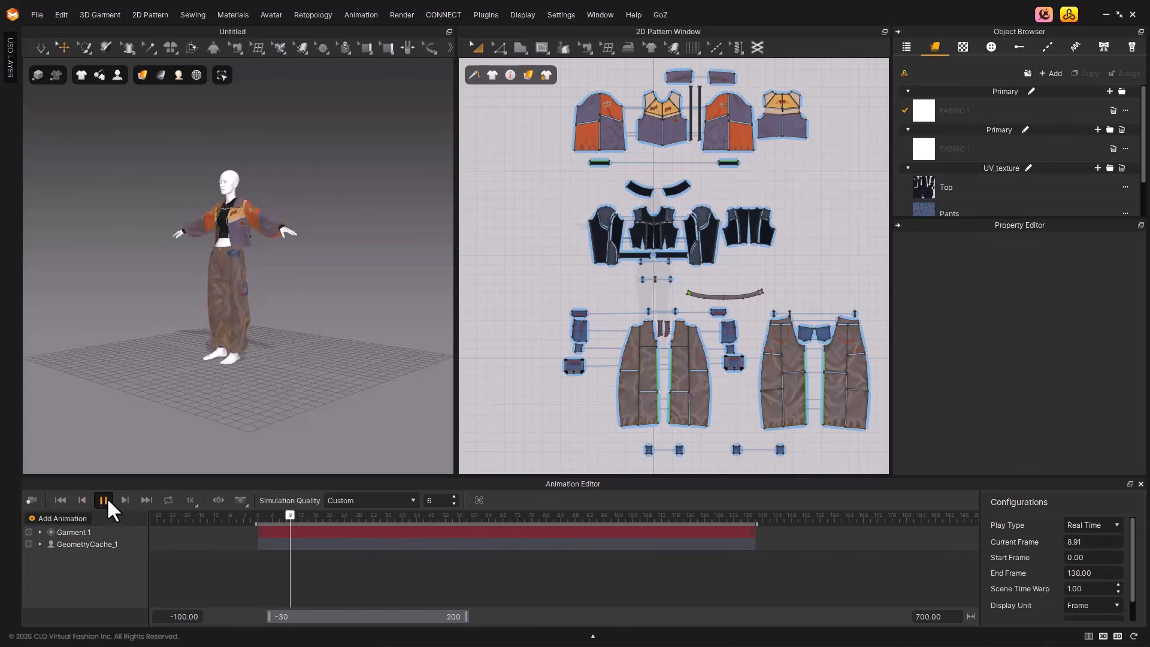
middle_click_drag(180, 398, 308, 397)
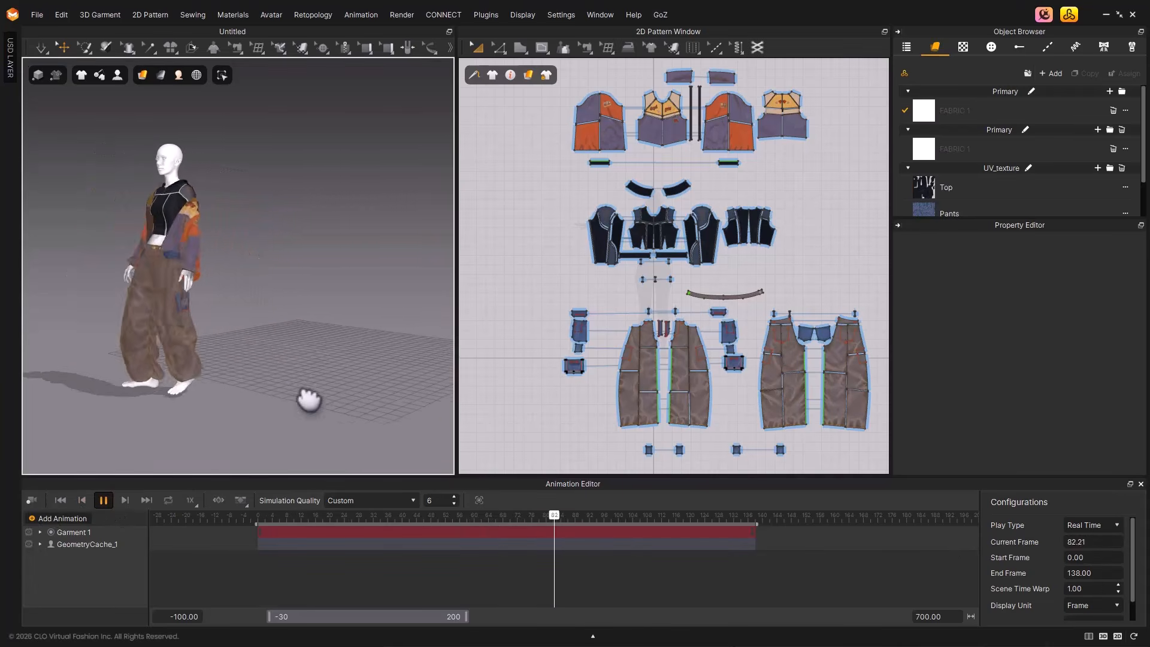
left_click(103, 500)
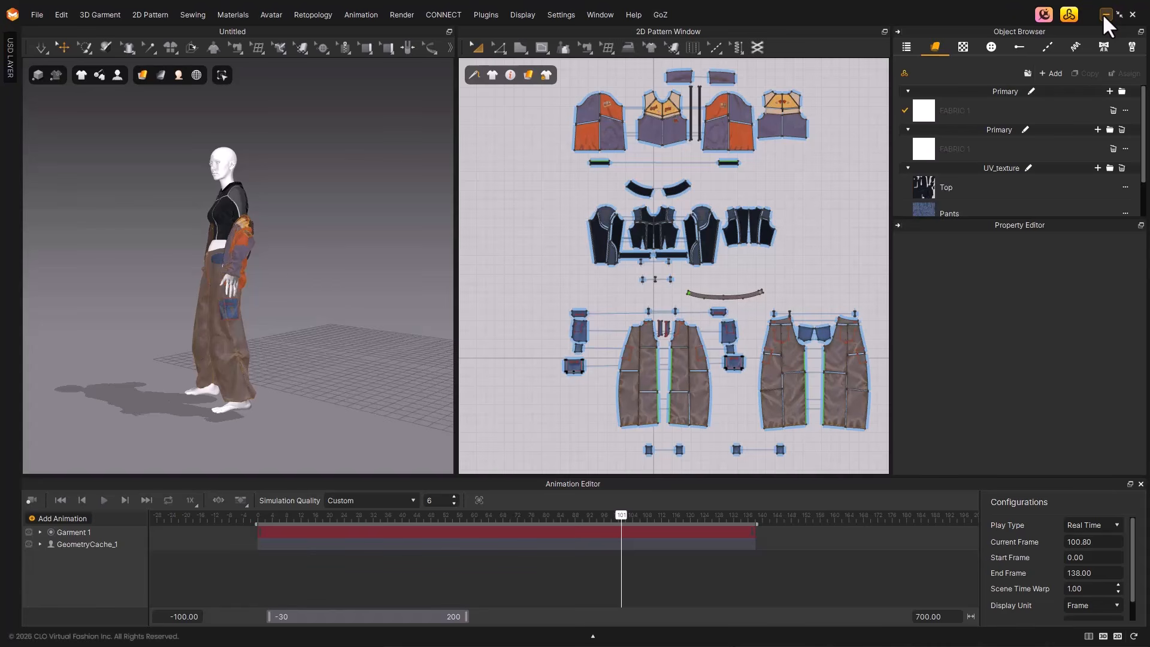
- Show the UV Editor and select the Top's pattern pieces in the second UV tile
left_click(585, 12)
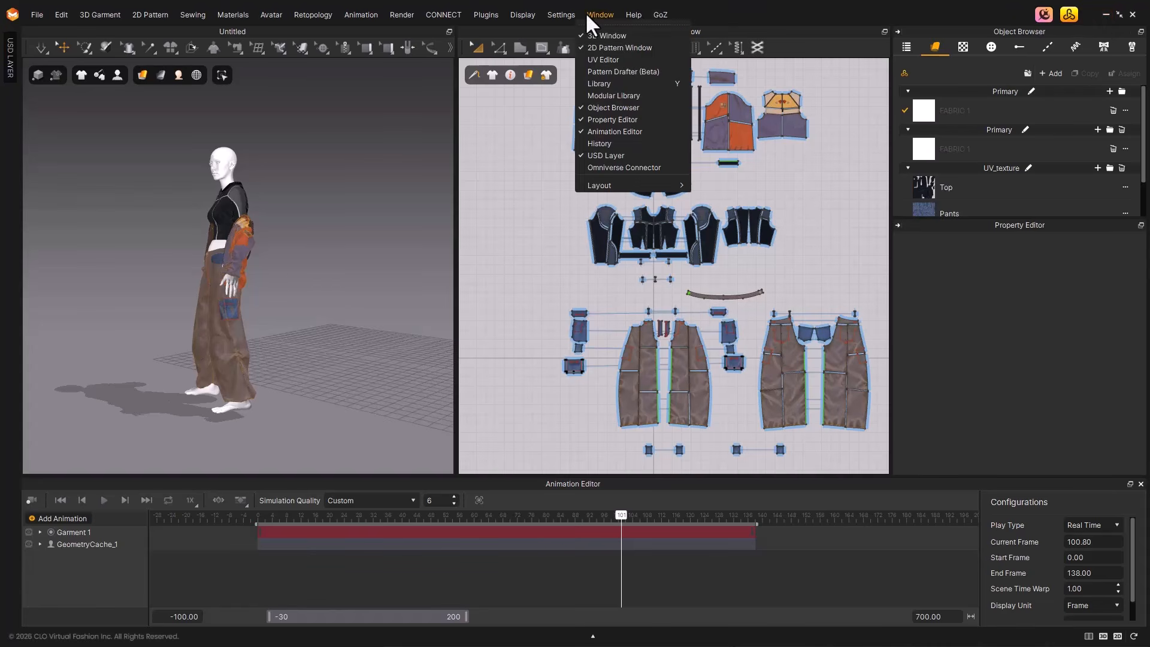
left_click(617, 57)
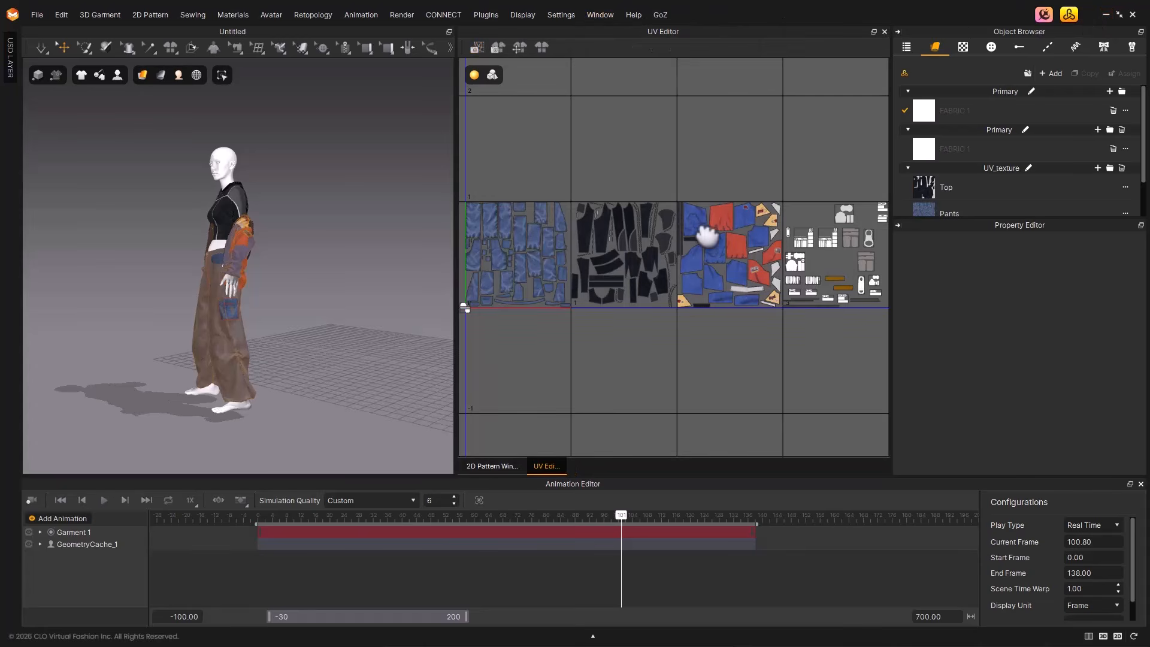
scroll(674, 213, "down", 2)
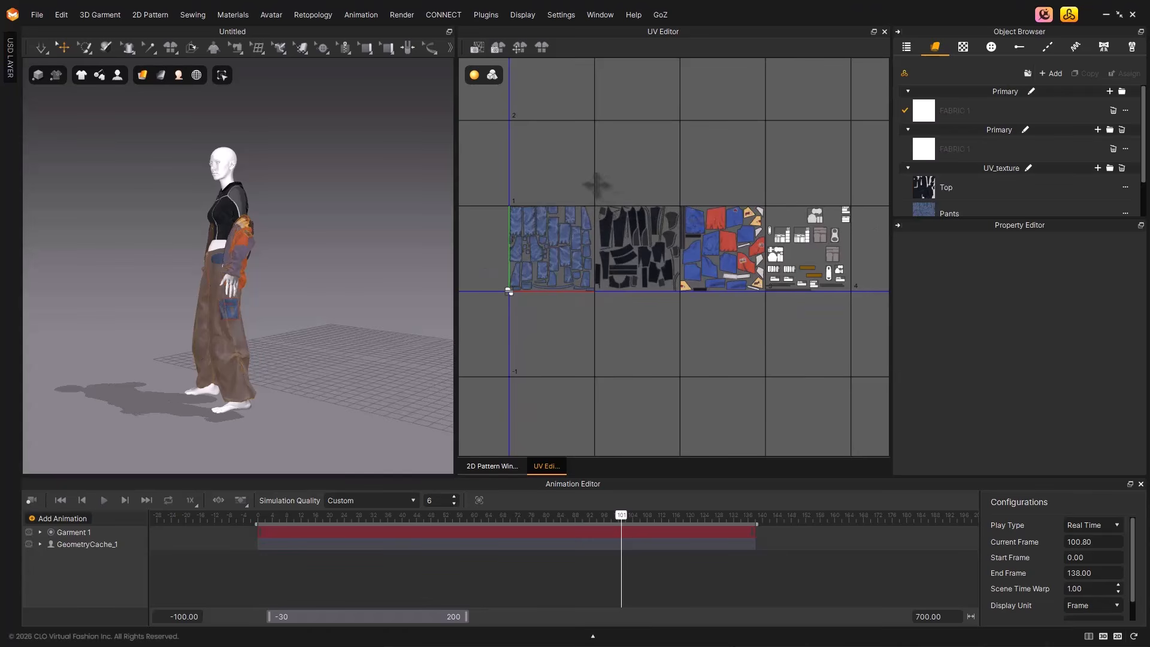
left_click_drag(597, 185, 682, 307)
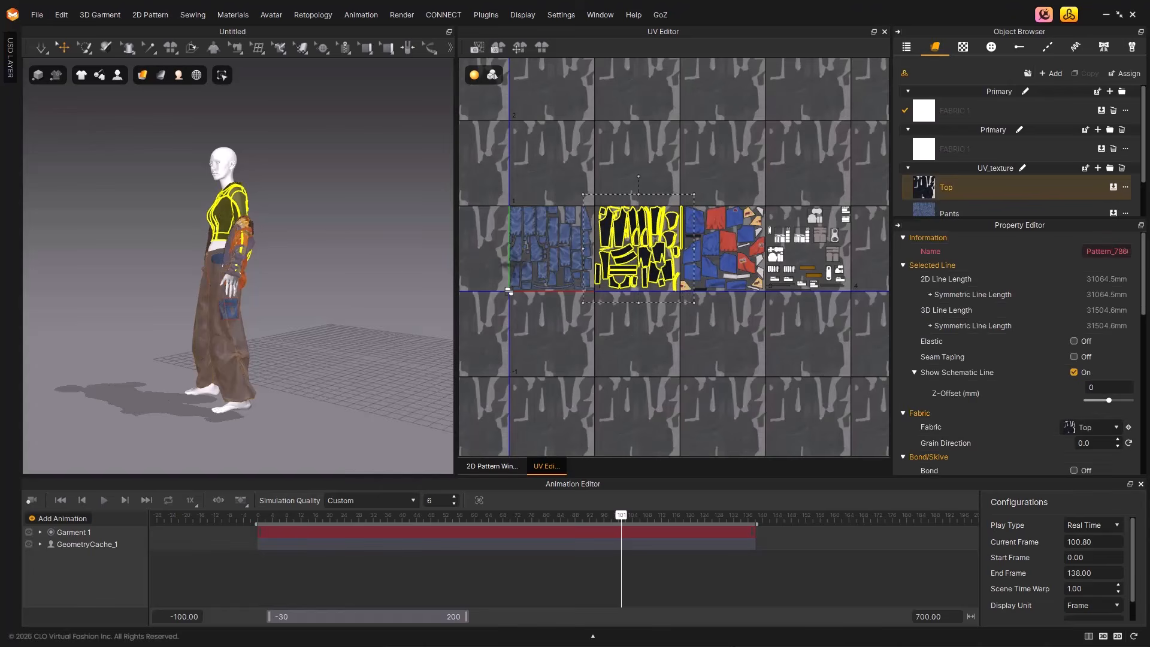
left_click(234, 223)
left_click(225, 218)
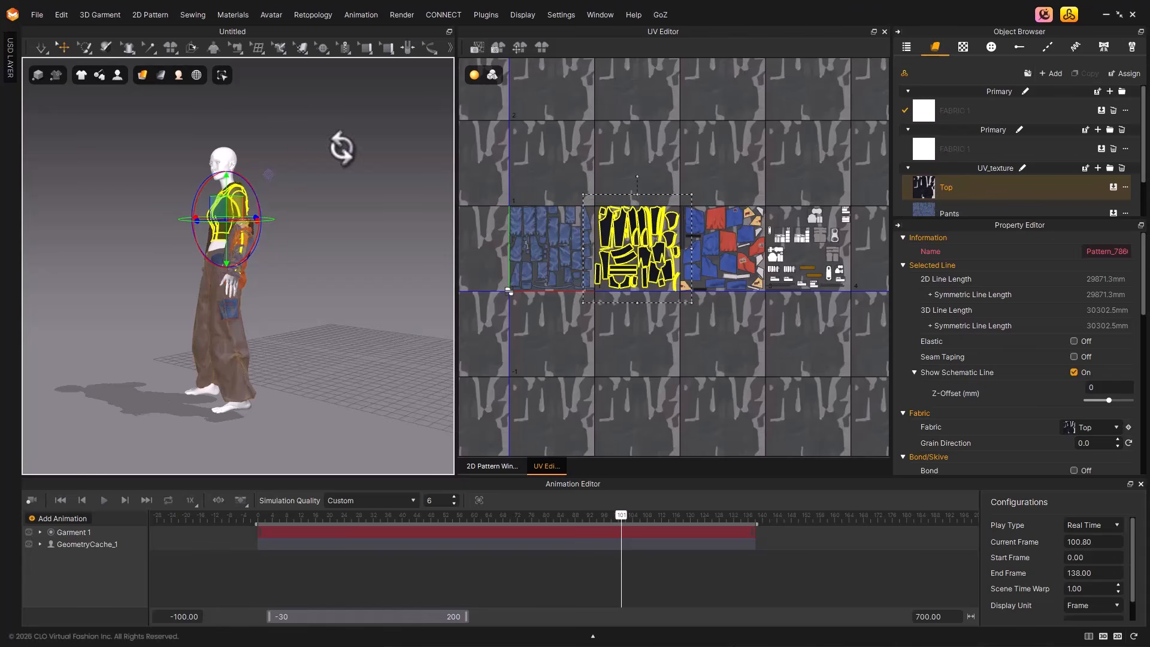
- Examine the UV Packing options for padding, fidelity and UV area, and close them without applying
left_click(542, 44)
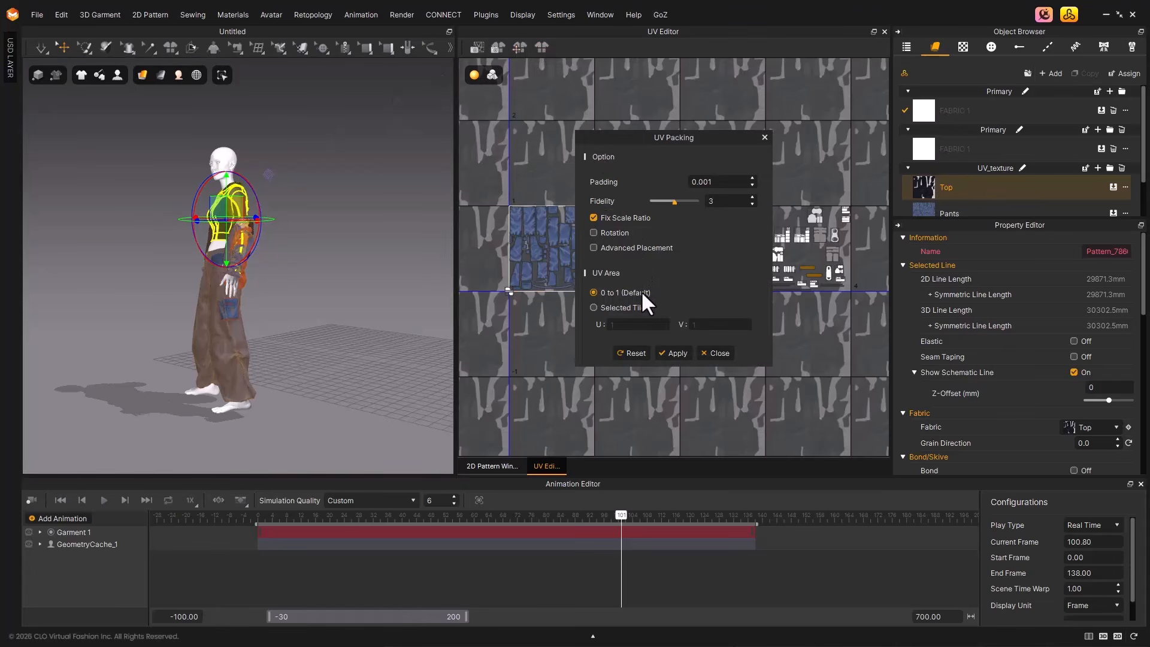
left_click(714, 352)
left_click(710, 349)
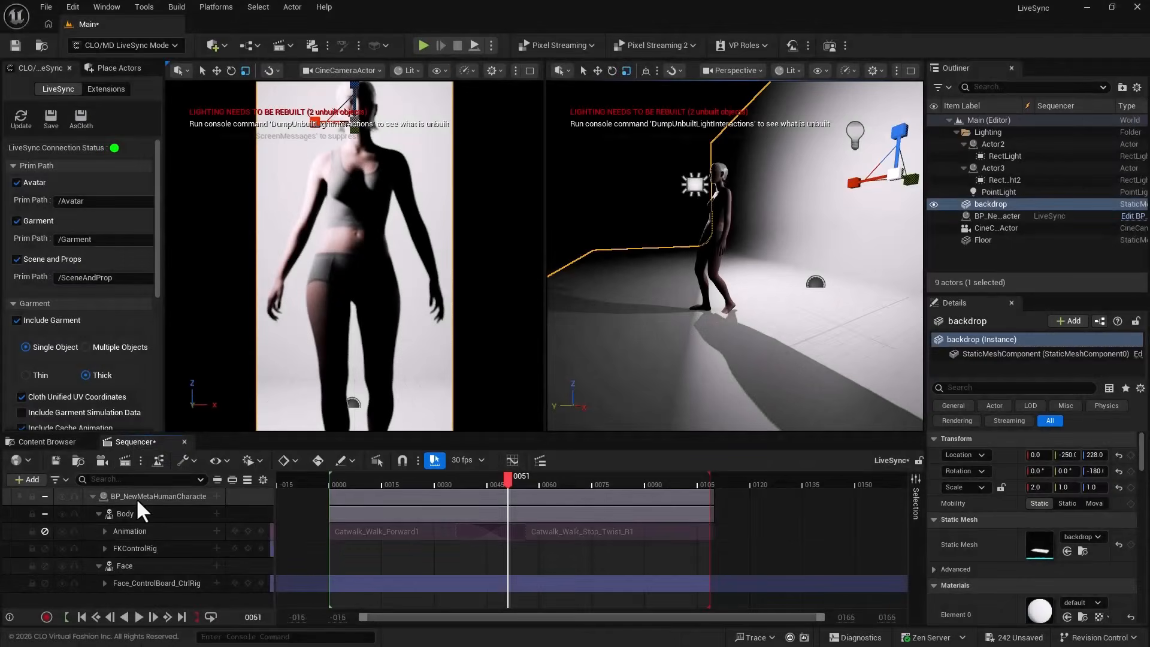
- In Unreal Engine, delete the Animation and FKControlRig tracks from the MetaHuman's Body in the sequence
left_click(130, 530)
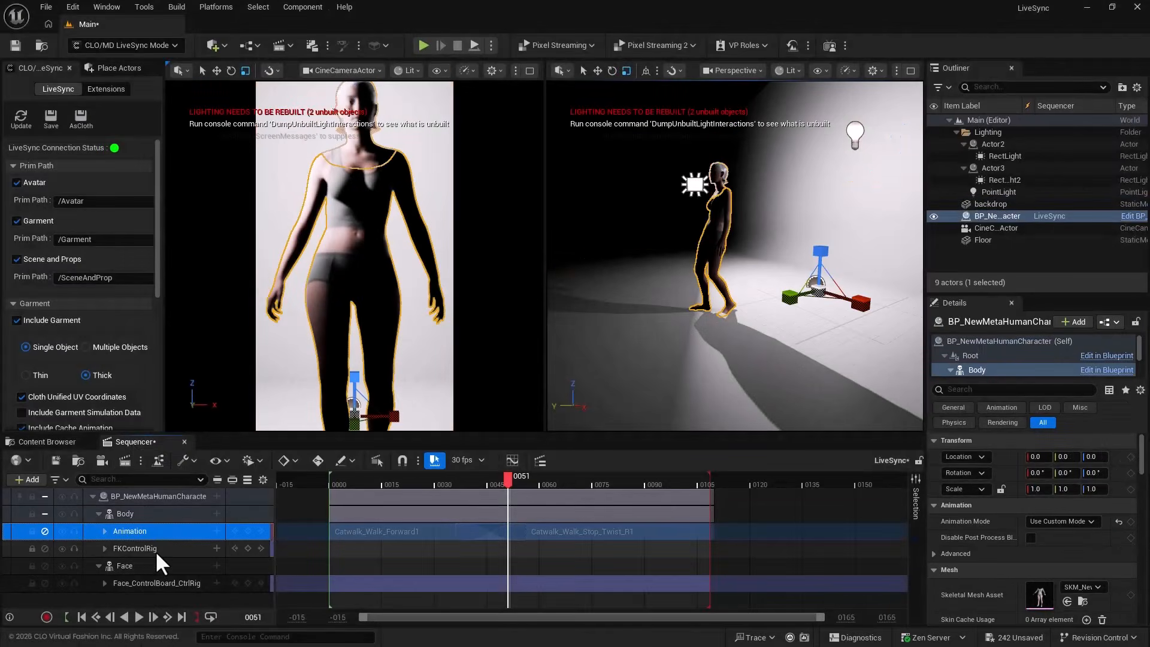
left_click(156, 549, "shift")
key("Delete")
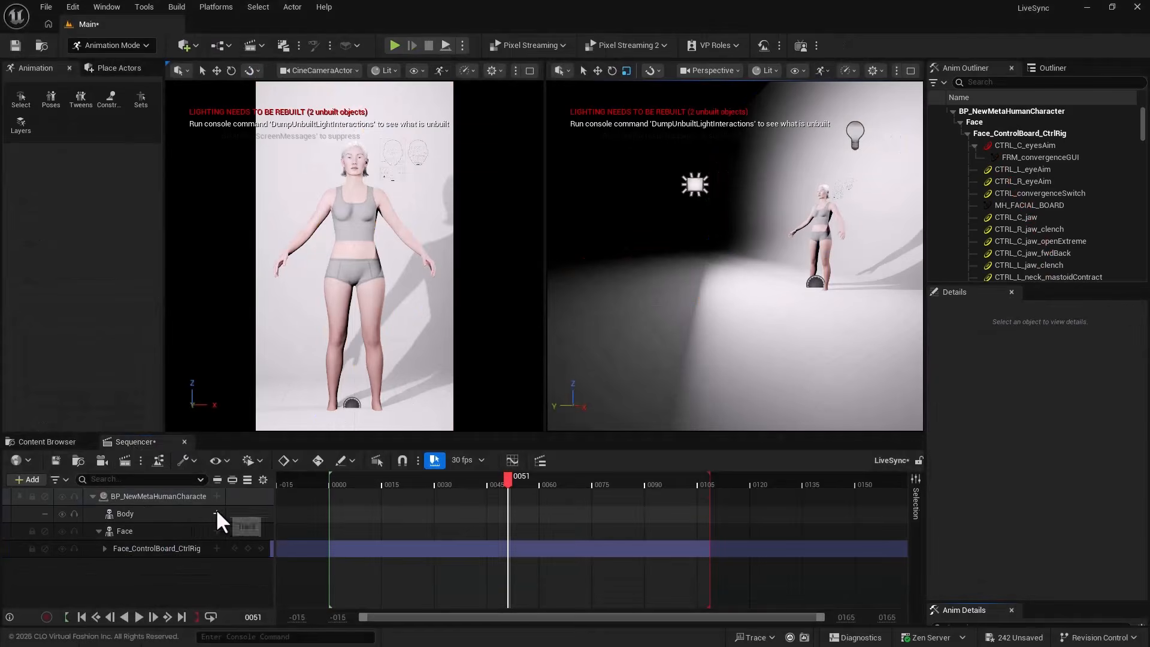
- Add the Basepose_FinalAnimation_Combined animation to the MetaHuman's Body and move its clip to start at frame 0
left_click(215, 510)
mouse_move(315, 168)
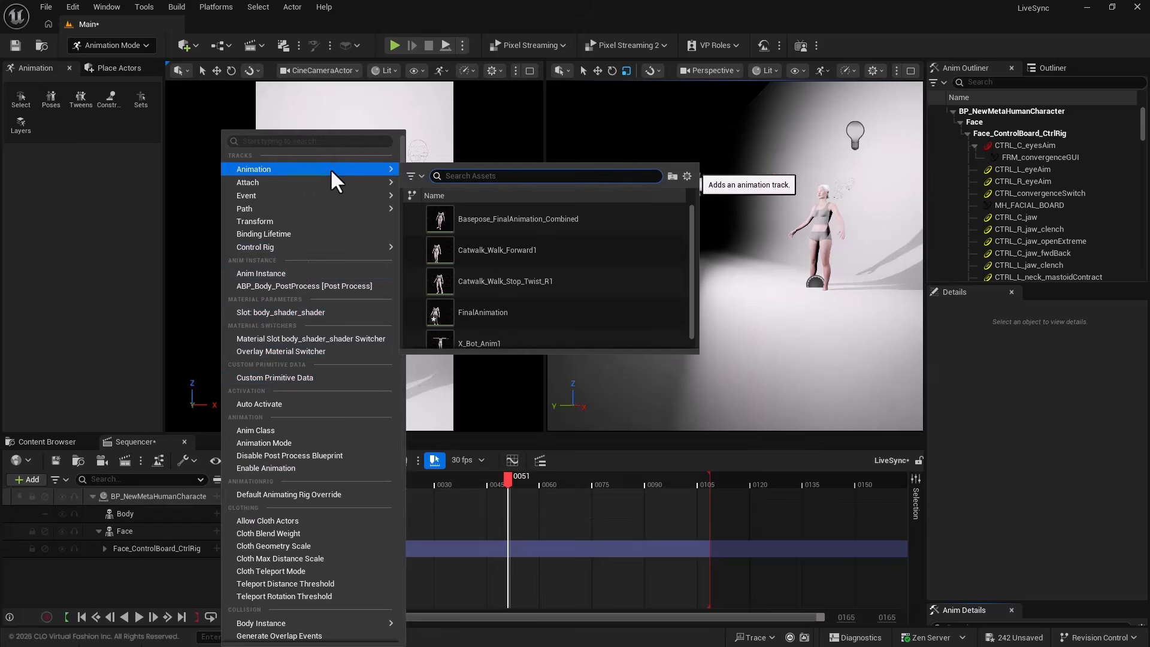
left_click(511, 219)
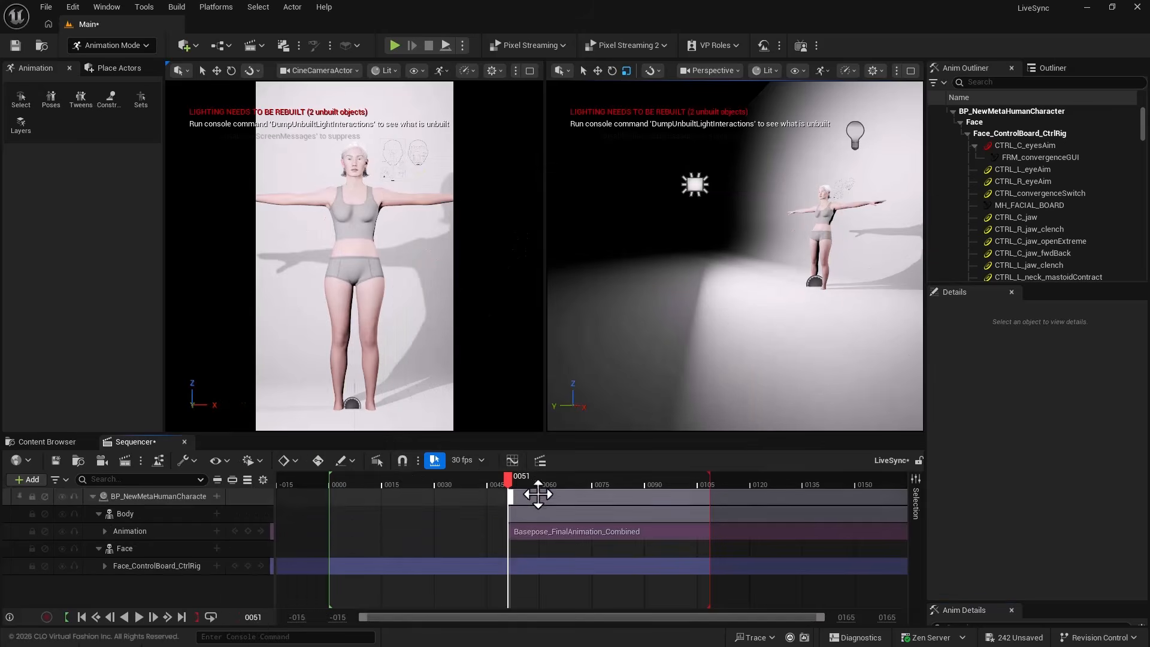
left_click_drag(561, 529, 379, 520)
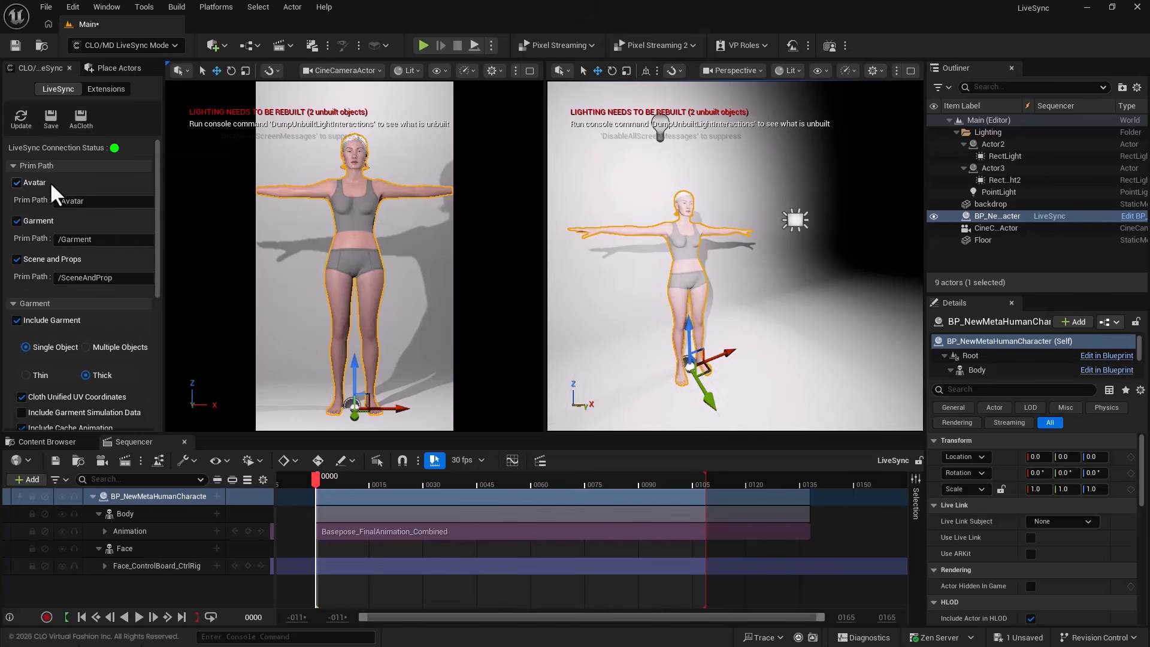
- Check the LiveSync options for a single thick garment with unified UVs, cache animation and the entire region, and update the scene from LiveSync
scroll(51, 185, "down", 1)
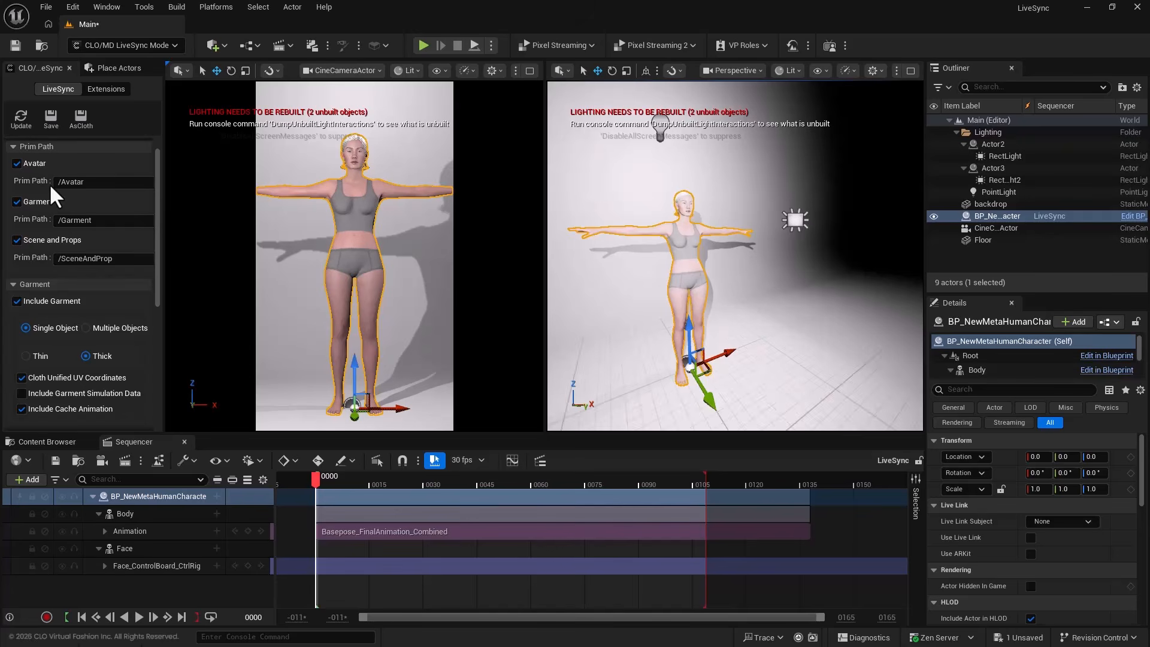
scroll(51, 195, "down", 2)
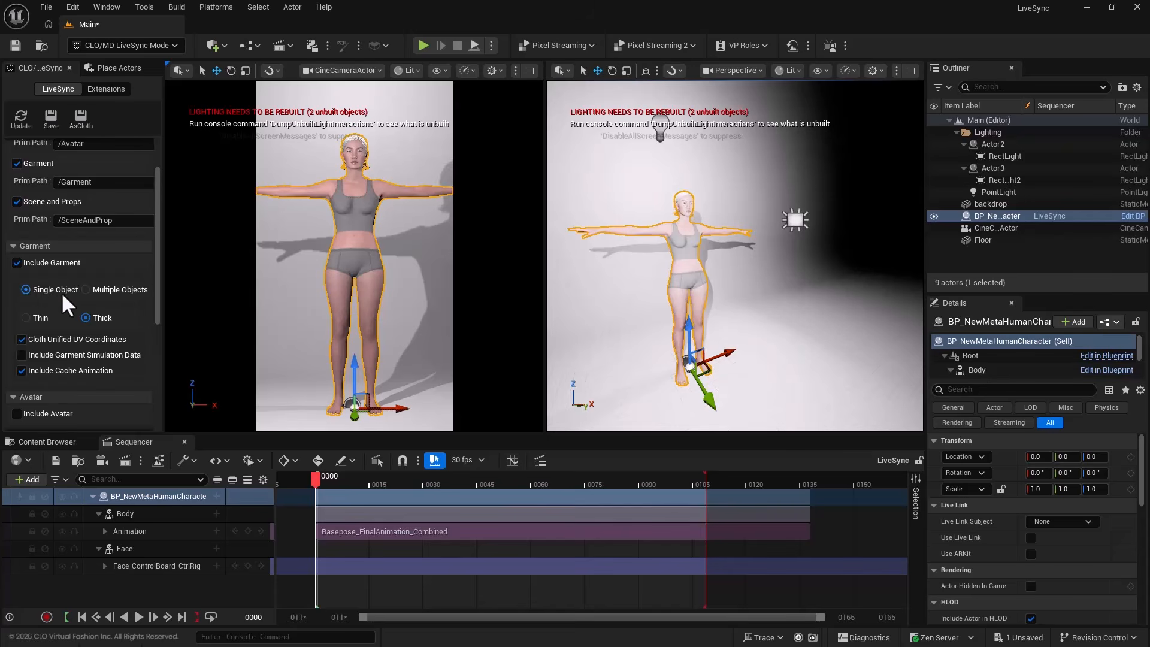
scroll(92, 321, "down", 2)
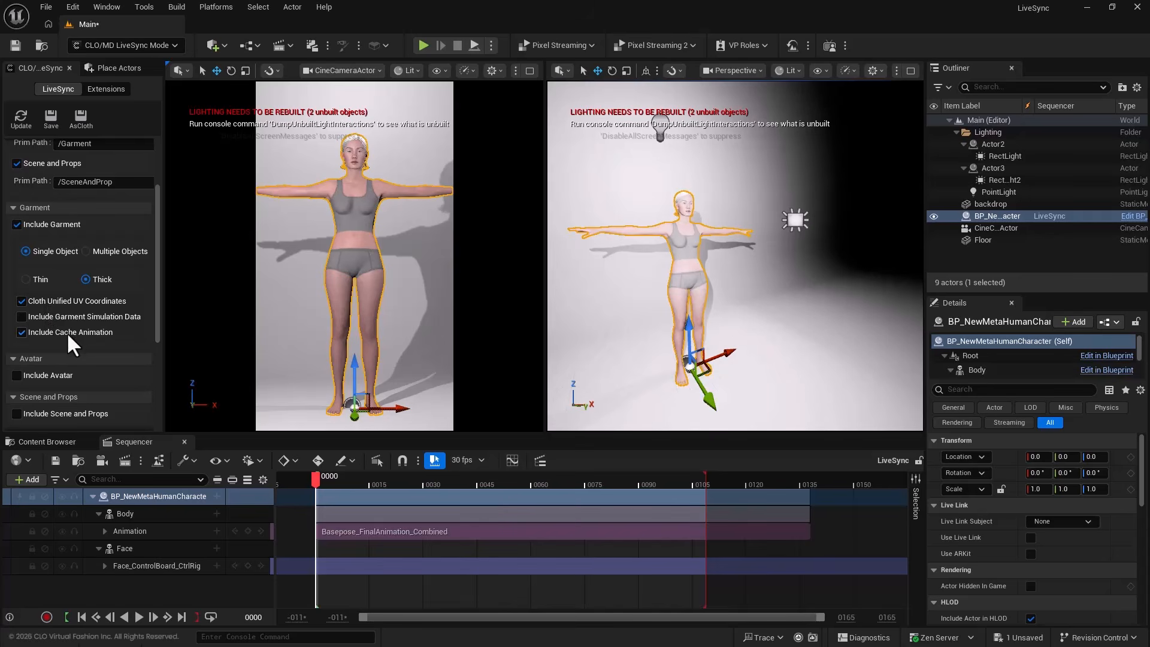
scroll(87, 339, "down", 5)
scroll(88, 339, "down", 4)
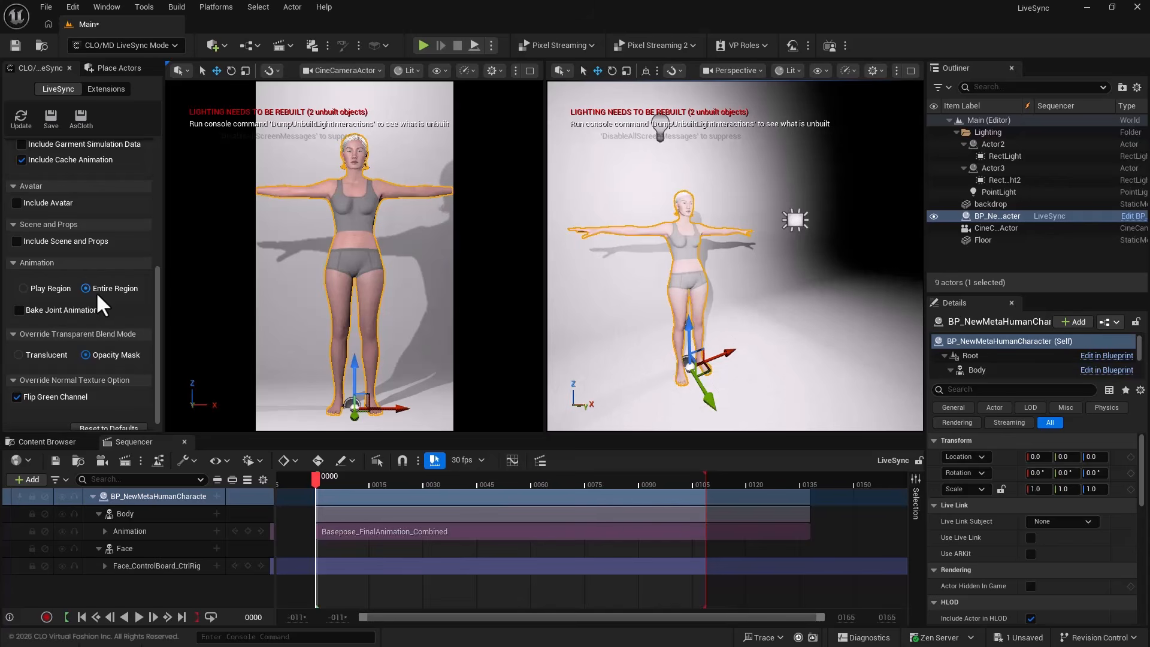
scroll(97, 296, "down", 1)
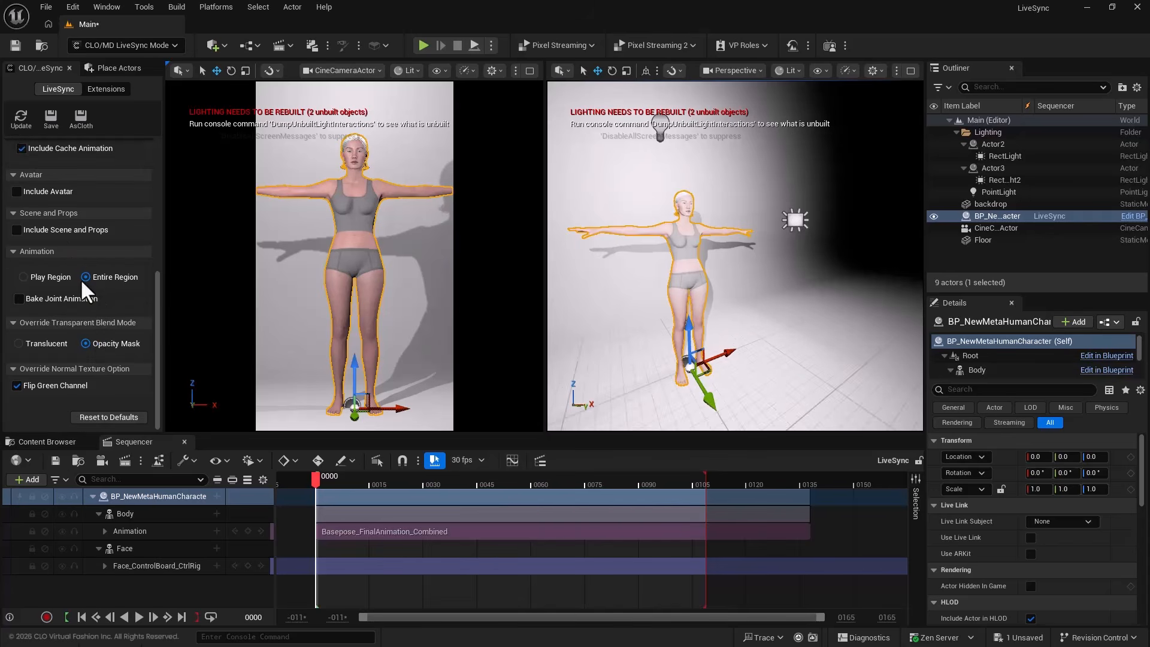
left_click(25, 120)
left_click(643, 356)
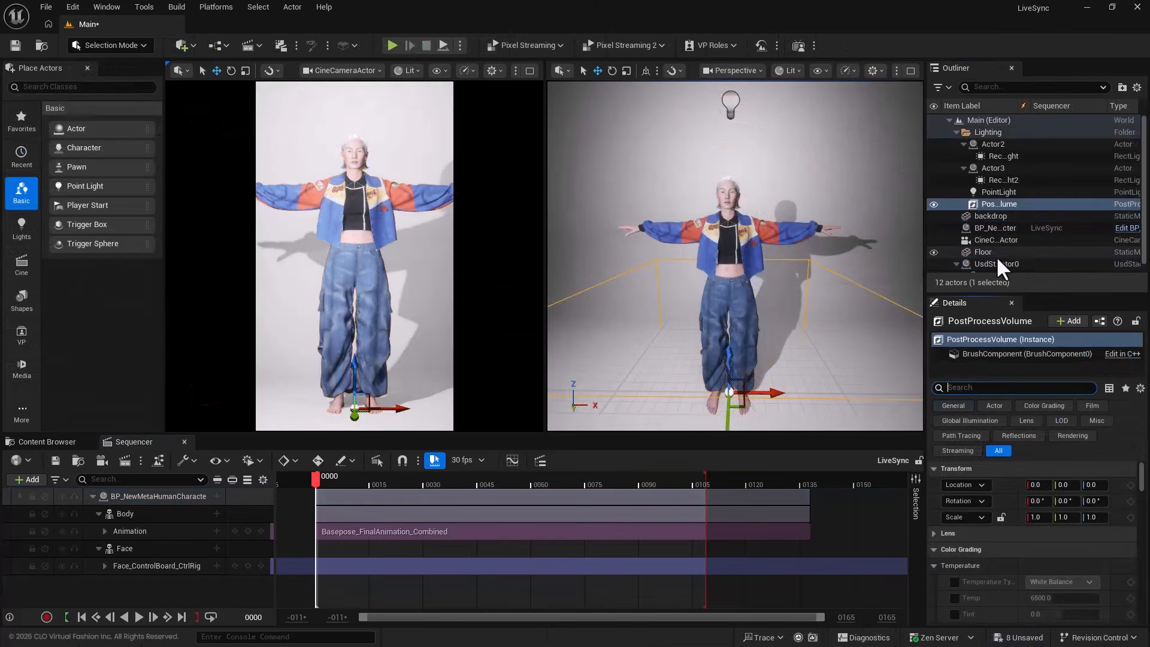
- Add the imported Garment actor to the sequence and give it a Geometry Cache track
left_click(997, 264)
left_click_drag(992, 269, 146, 580)
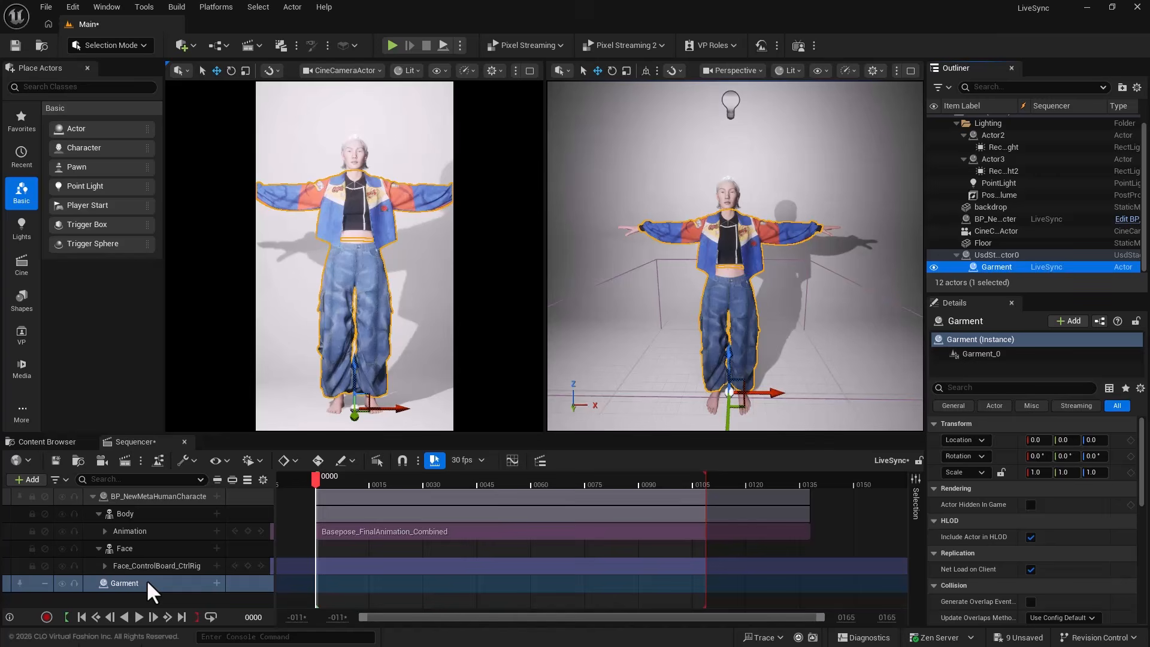
left_click(214, 579)
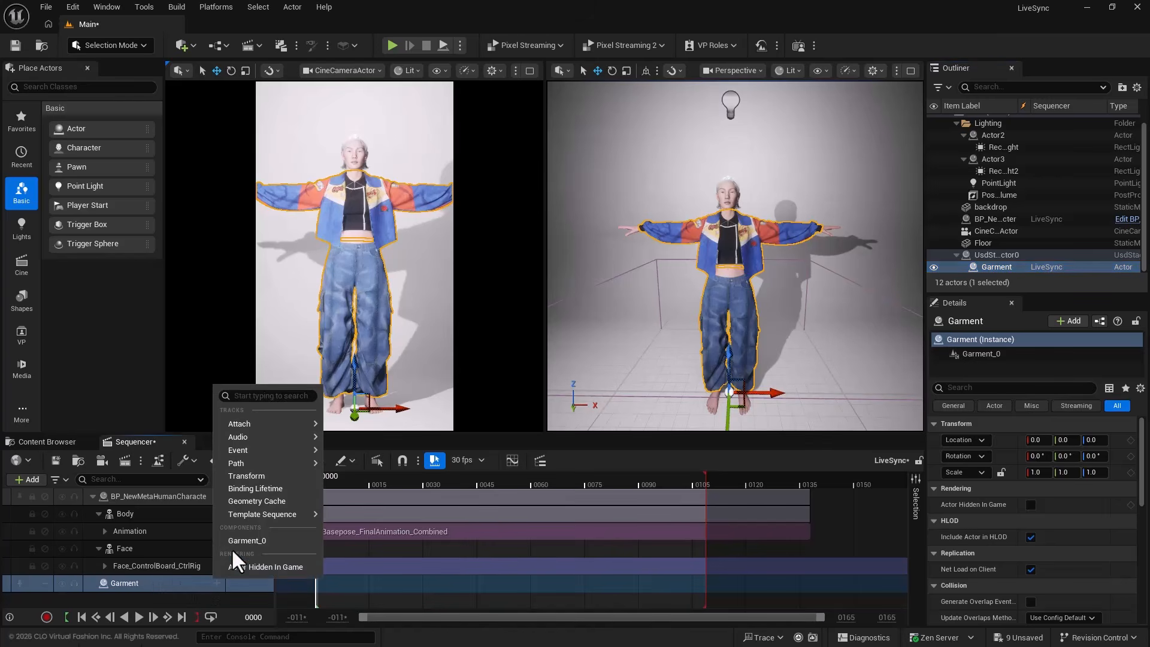
left_click(258, 504)
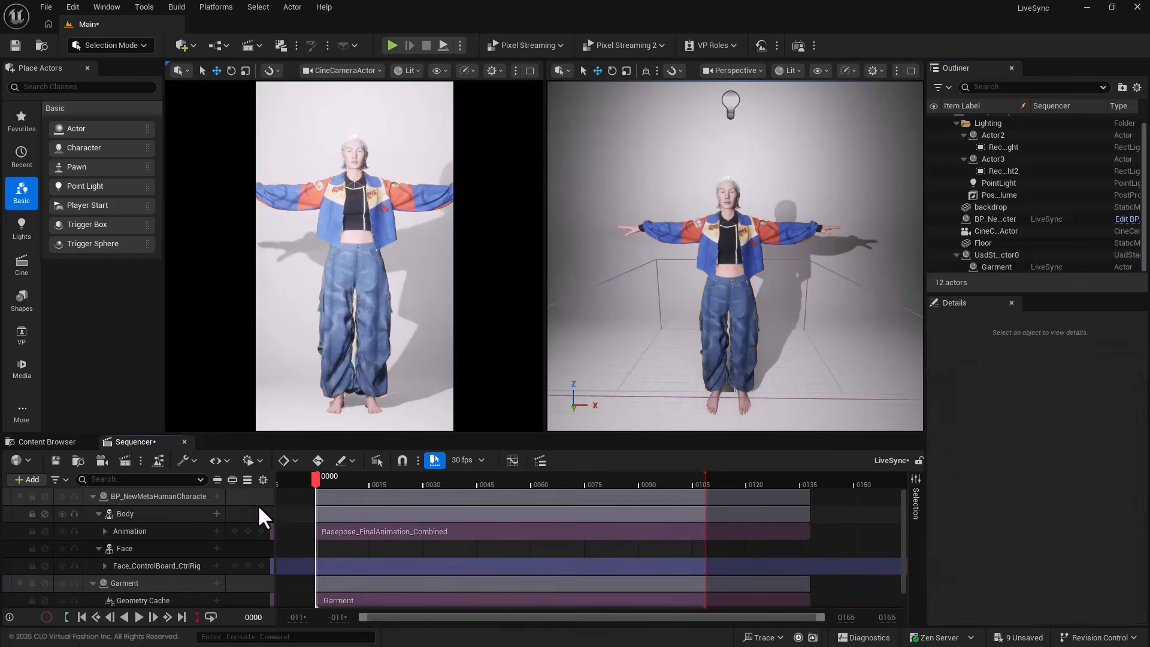
- Play and scrub the sequence to examine how the garment follows the walking MetaHuman
left_click(140, 616)
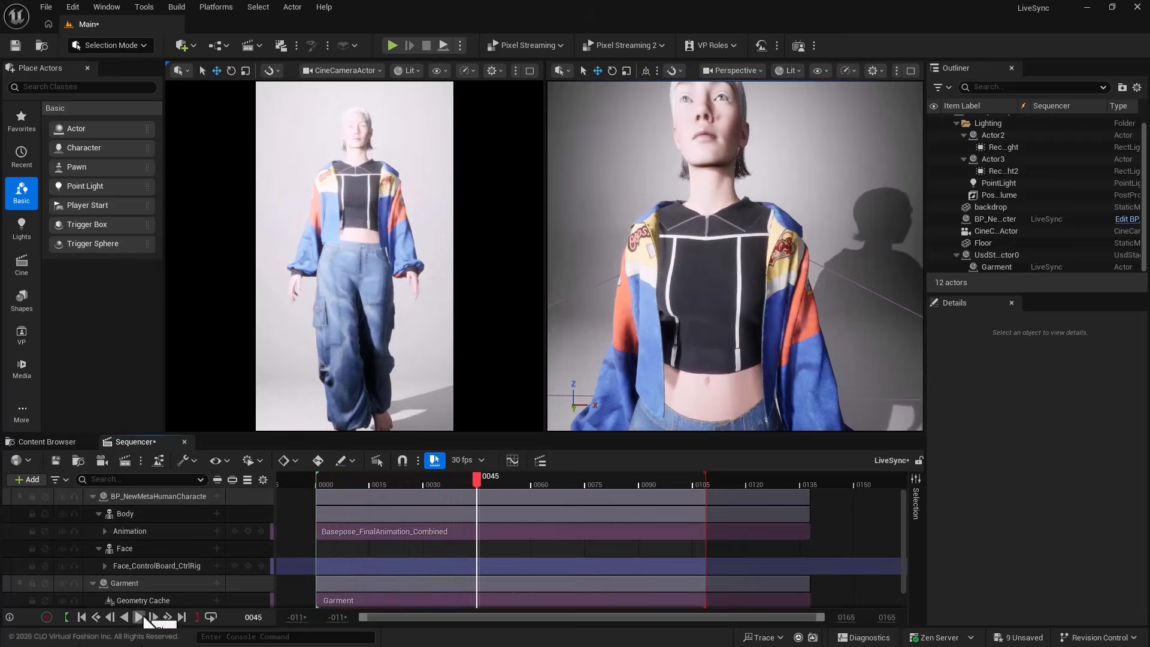
left_click_drag(740, 365, 694, 393)
scroll(735, 258, "down", 8)
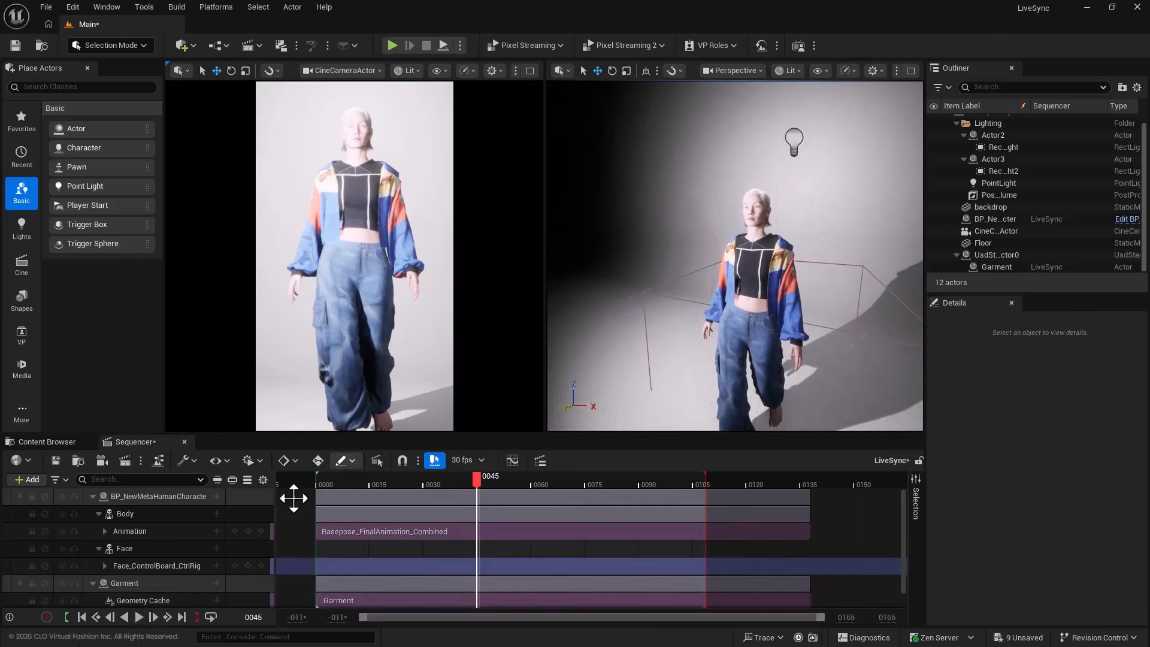
left_click_drag(478, 476, 674, 497)
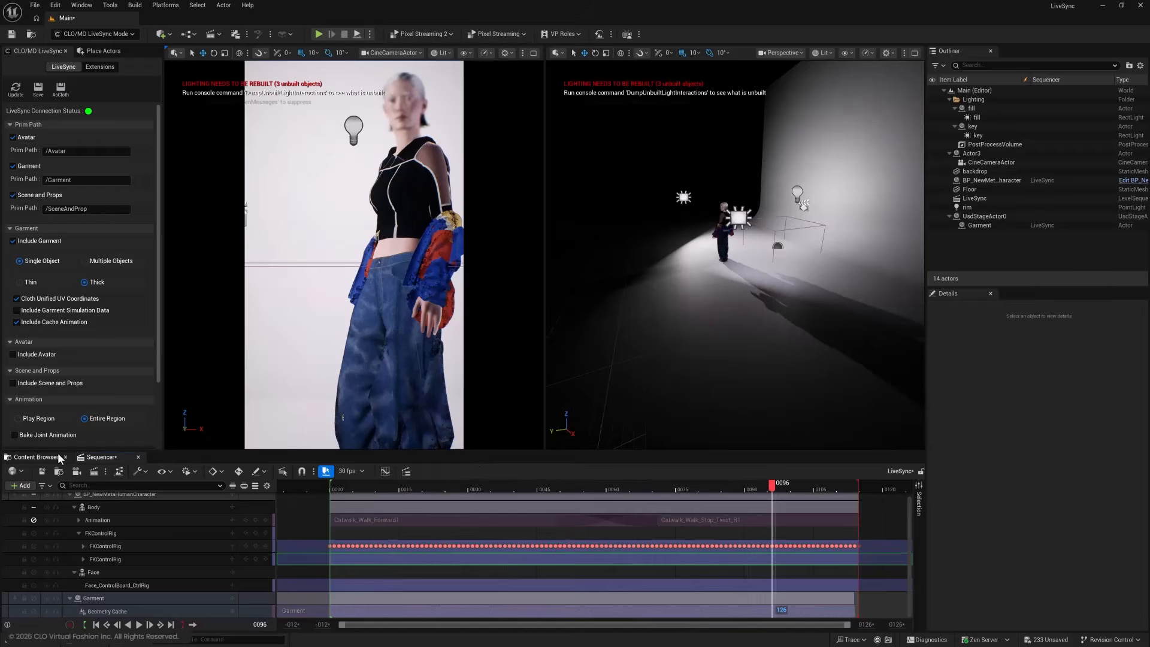
- Set the Top garment material's Blend Mode override to Masked and close the material instance
left_click(57, 453)
left_click(261, 514)
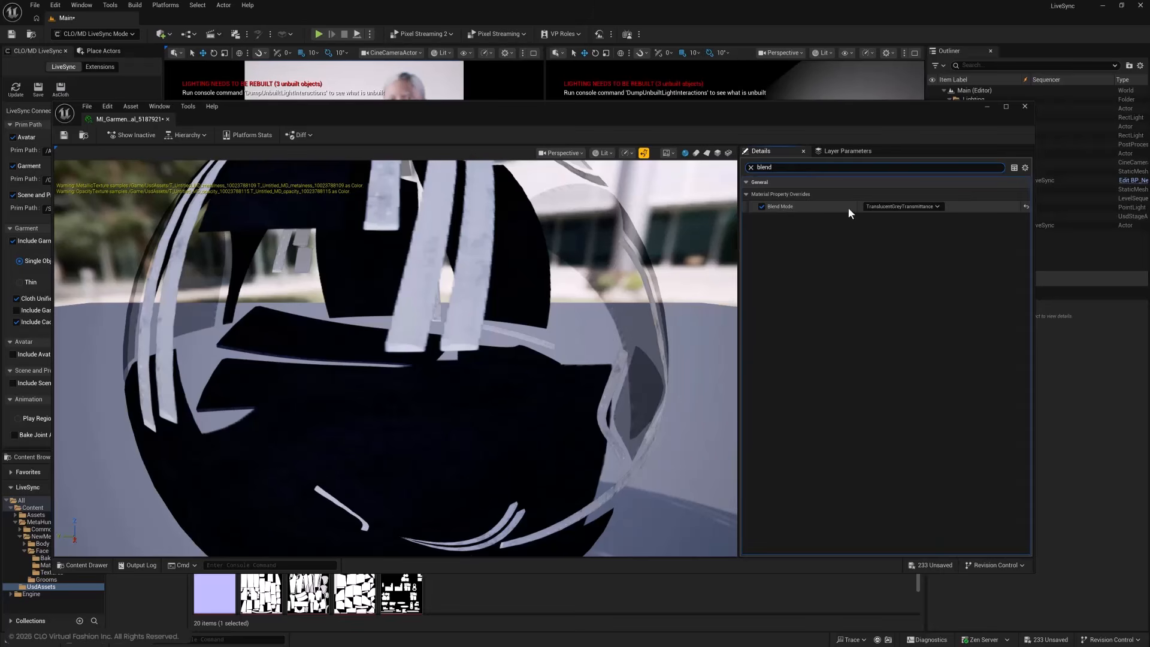
left_click(878, 207)
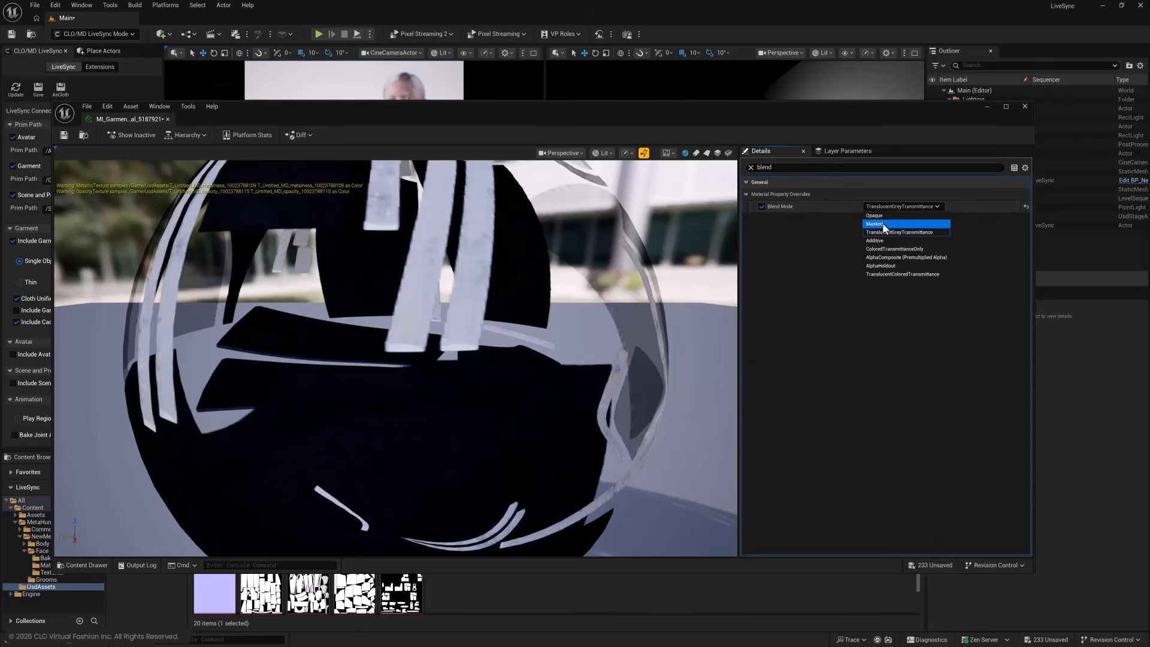
left_click(883, 225)
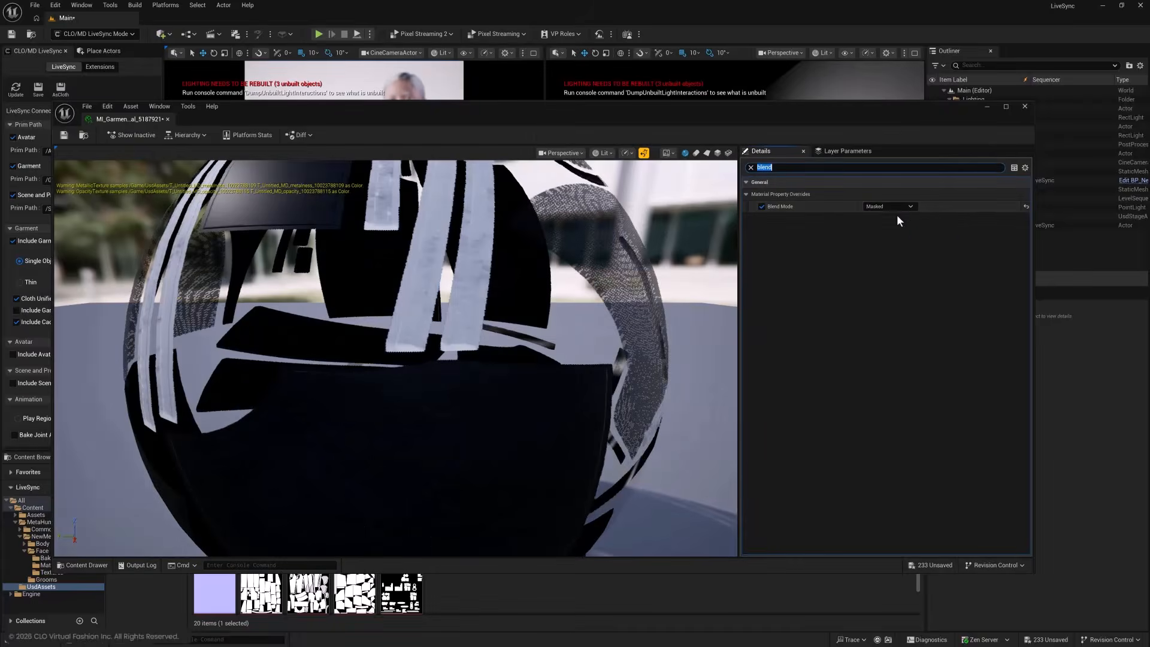
left_click(1023, 107)
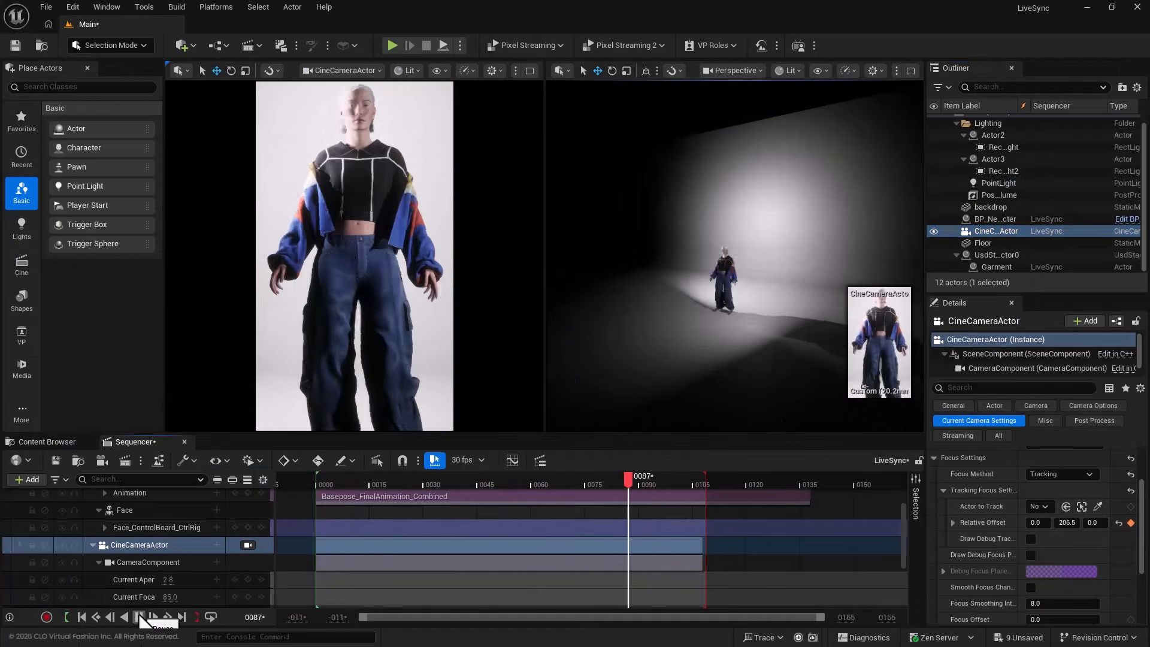
- Set the sequence's playback start to frame 30 and play the camera shot from there
left_click_drag(326, 480, 424, 481)
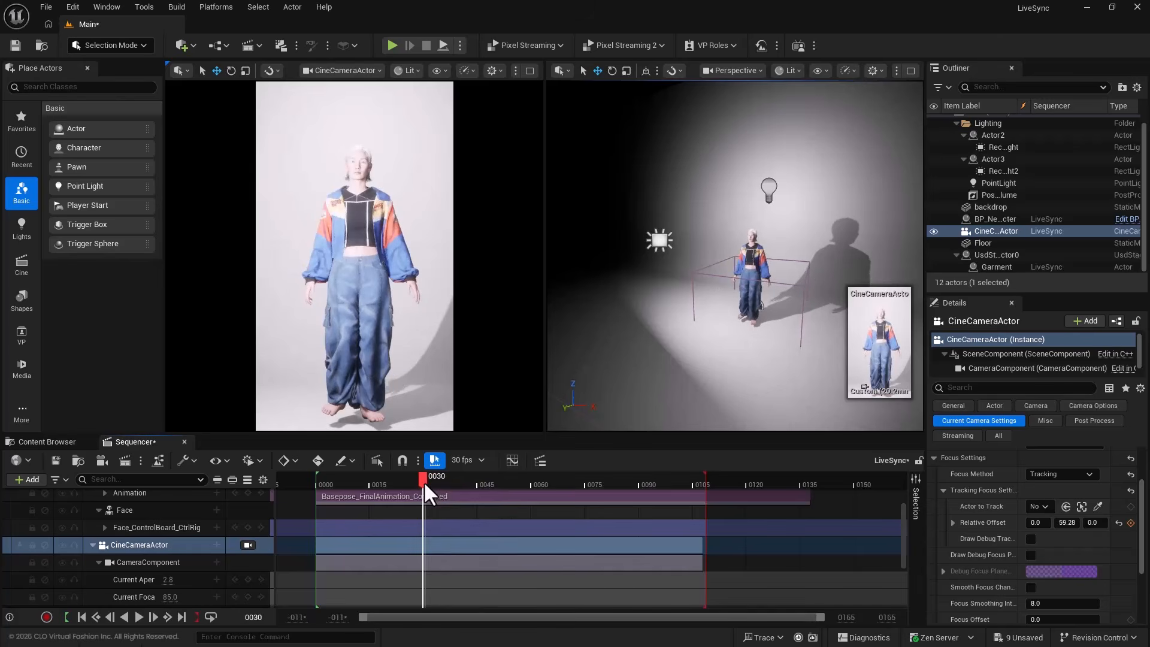
left_click(67, 618)
left_click(139, 617)
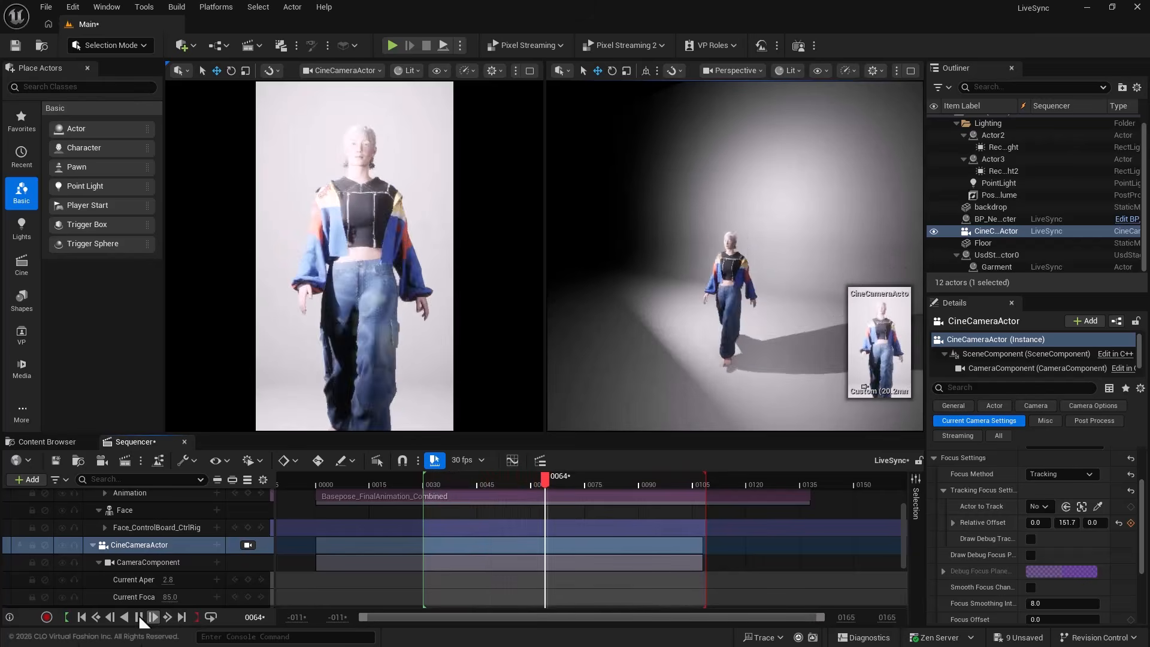
left_click(139, 617)
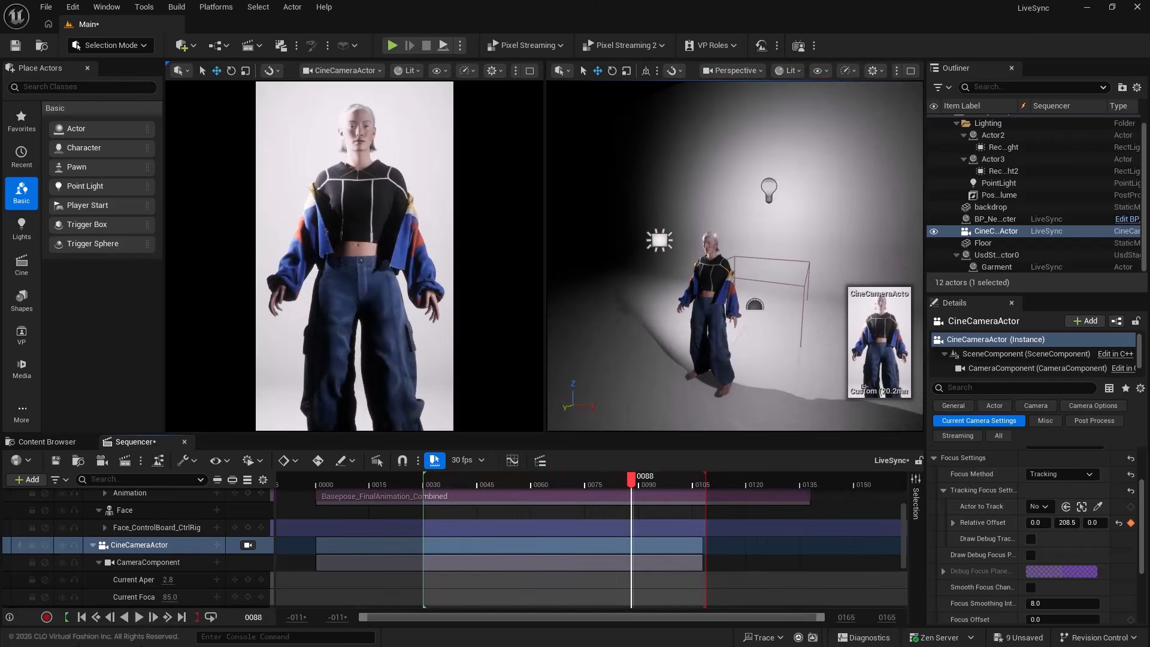